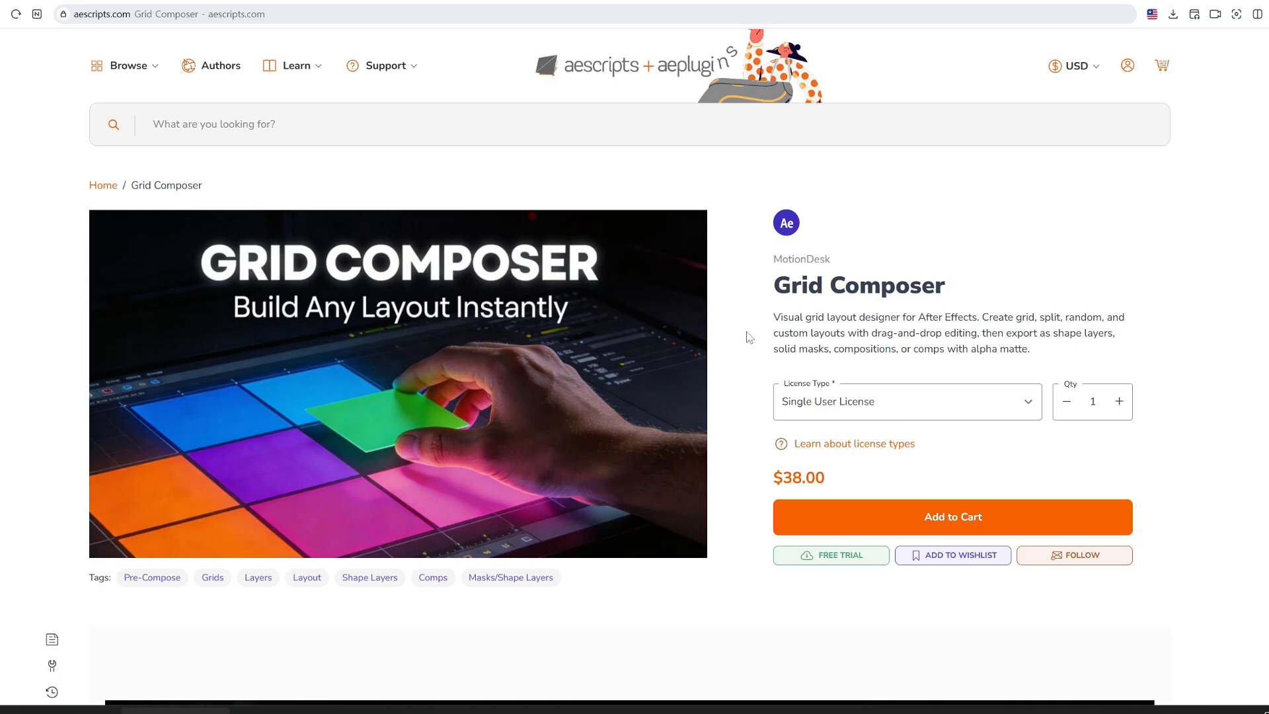
Examine the Grid Composer product page on aescripts.com, including its description, Key Features list and preview videos
{"action": "scroll", "coordinate": [749, 337], "scroll_direction": "down", "scroll_amount": 8}
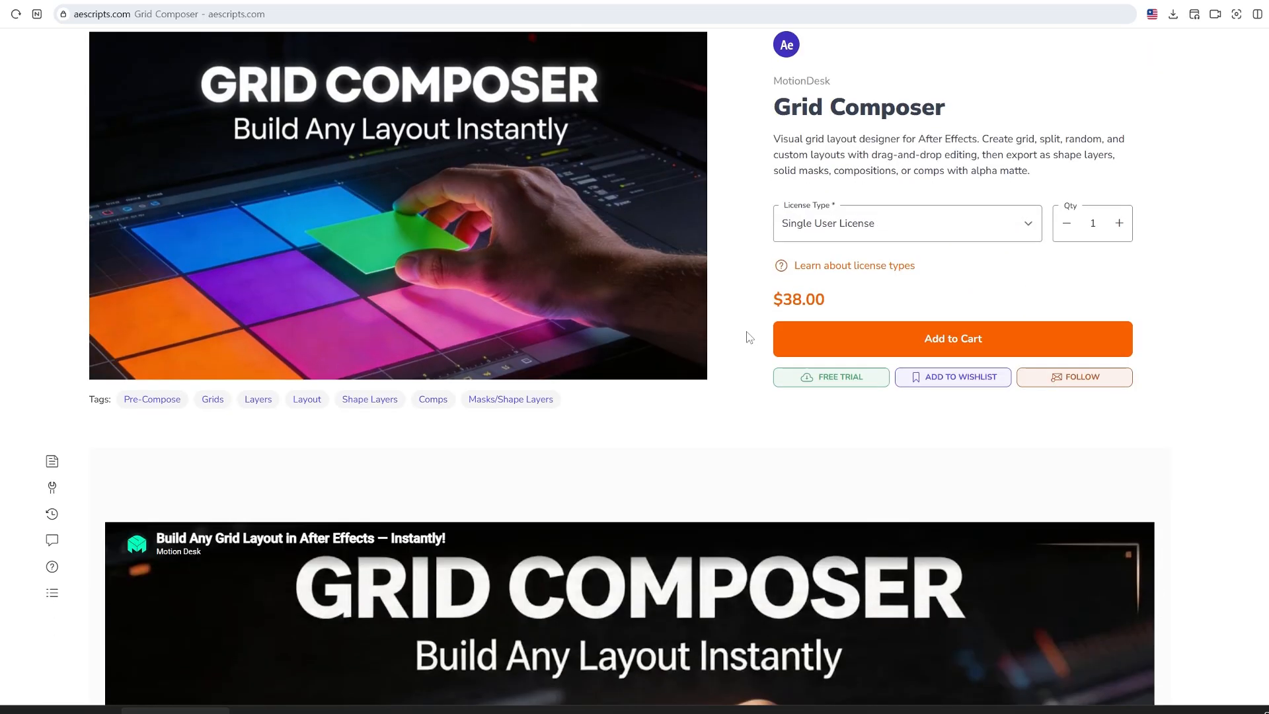
{"action": "scroll", "coordinate": [749, 337], "scroll_direction": "down", "scroll_amount": 2}
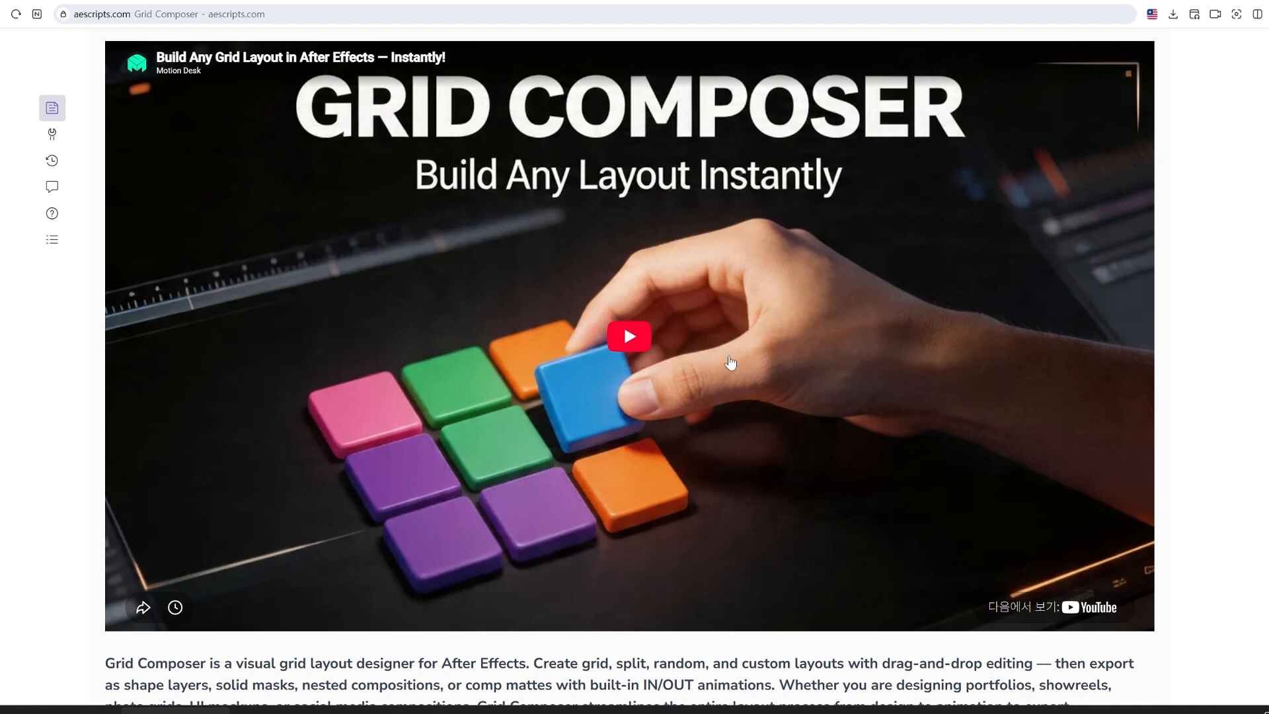
{"action": "scroll", "coordinate": [750, 393], "scroll_direction": "down", "scroll_amount": 7}
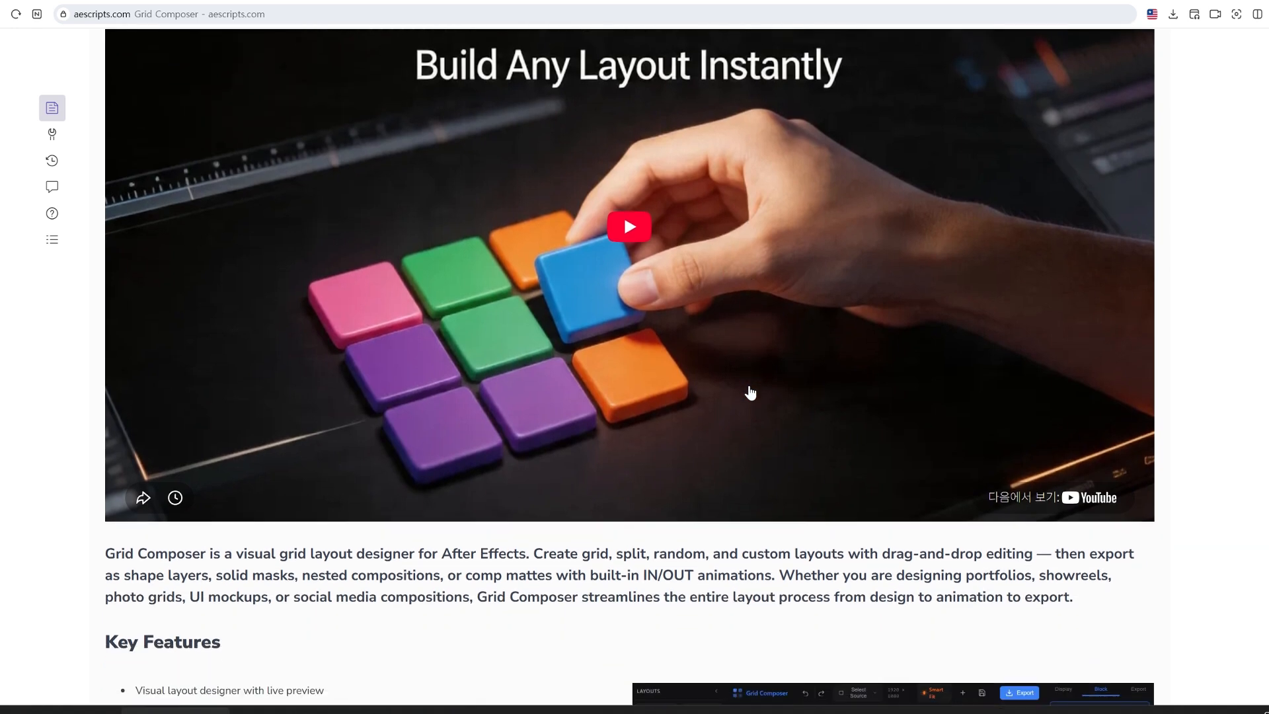
{"action": "scroll", "coordinate": [750, 394], "scroll_direction": "down", "scroll_amount": 1}
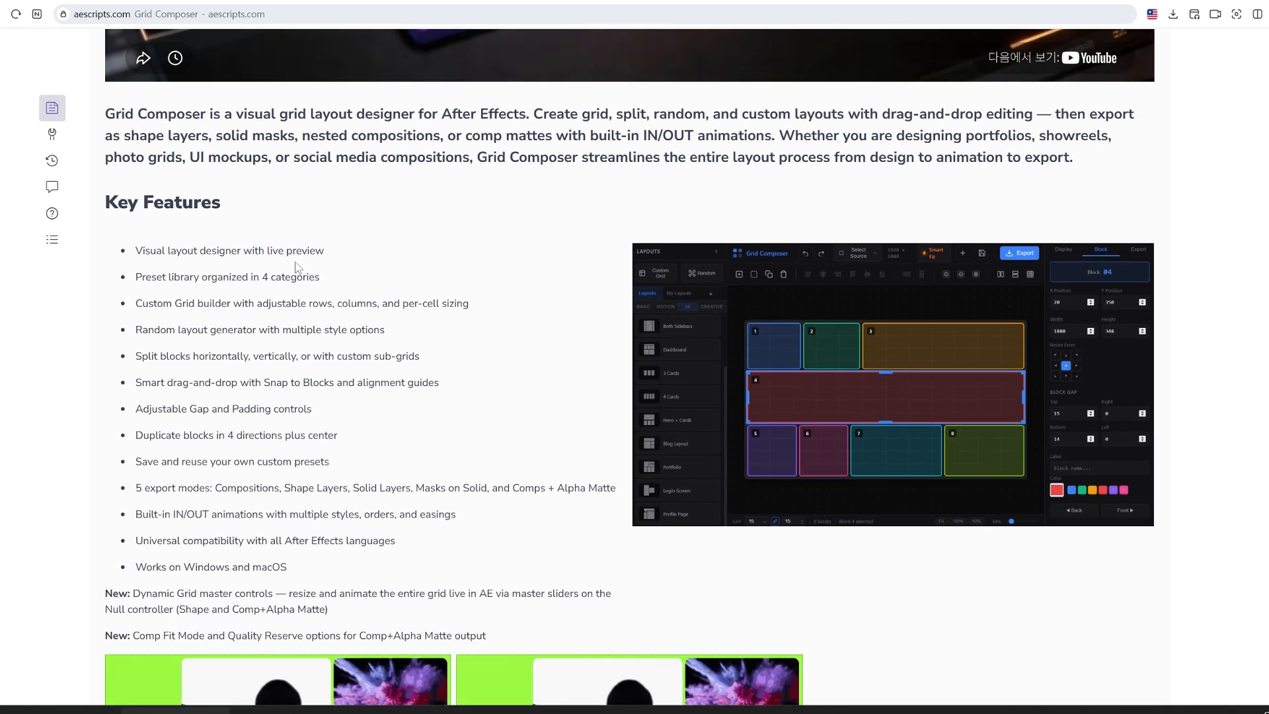
{"action": "left_click_drag", "start_coordinate": [107, 210], "coordinate": [228, 218]}
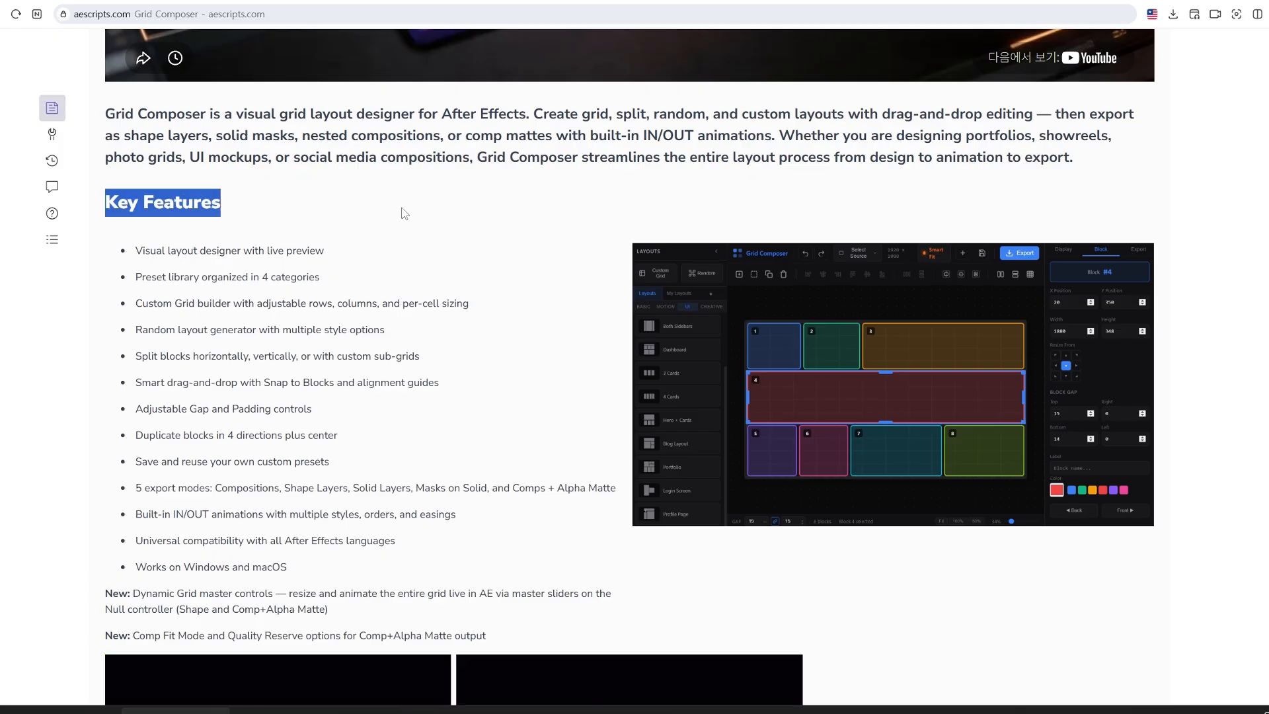
{"action": "left_click", "coordinate": [483, 234]}
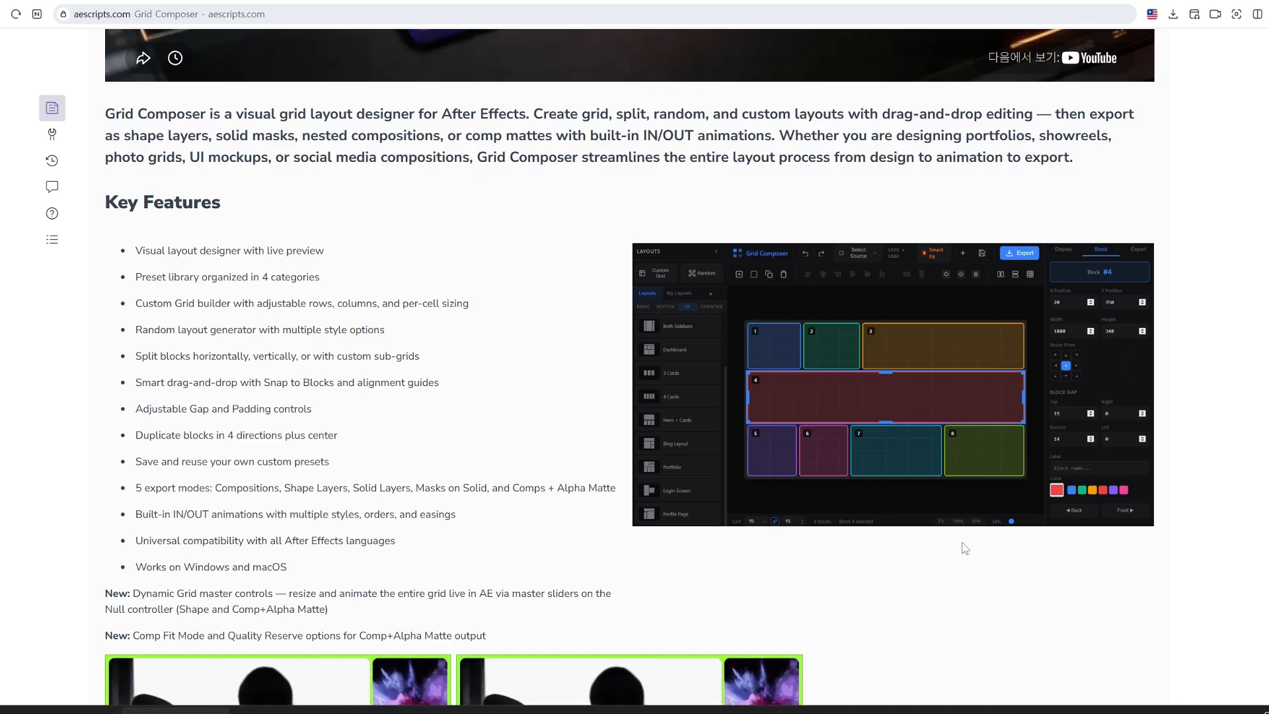
{"action": "scroll", "coordinate": [865, 515], "scroll_direction": "down", "scroll_amount": 3}
{"action": "scroll", "coordinate": [865, 514], "scroll_direction": "down", "scroll_amount": 2}
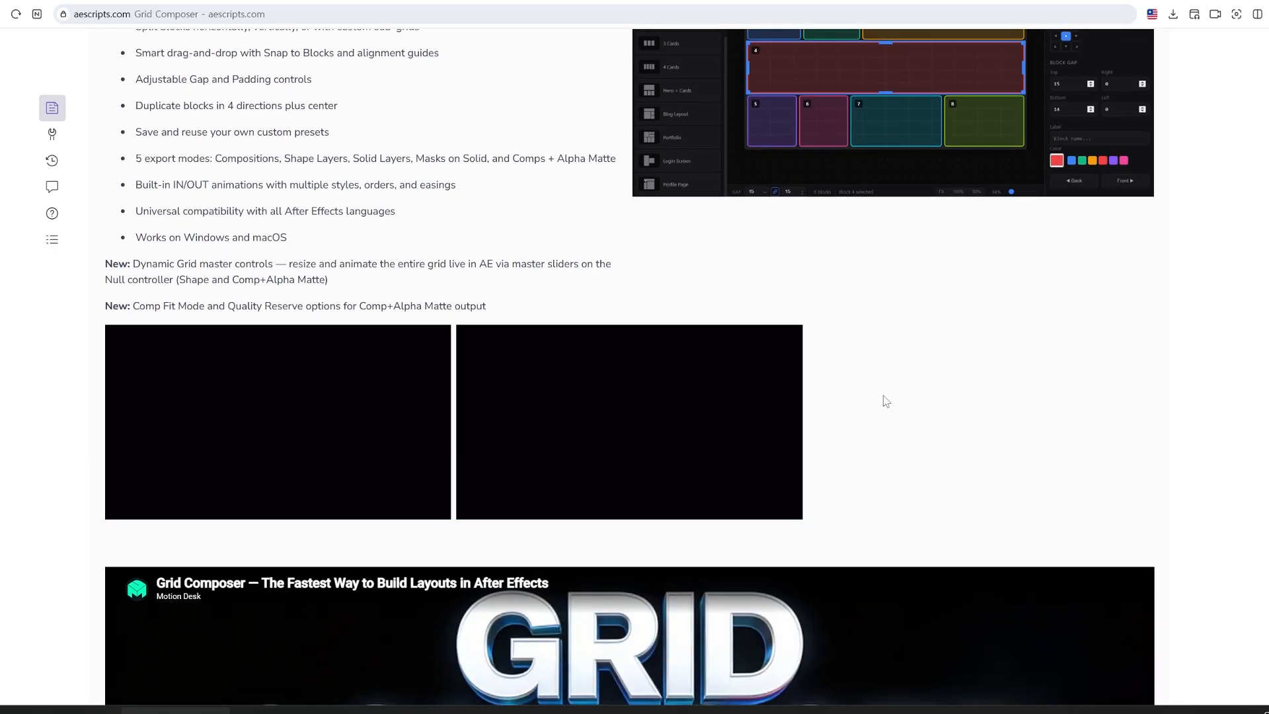
{"action": "scroll", "coordinate": [852, 398], "scroll_direction": "down", "scroll_amount": 6}
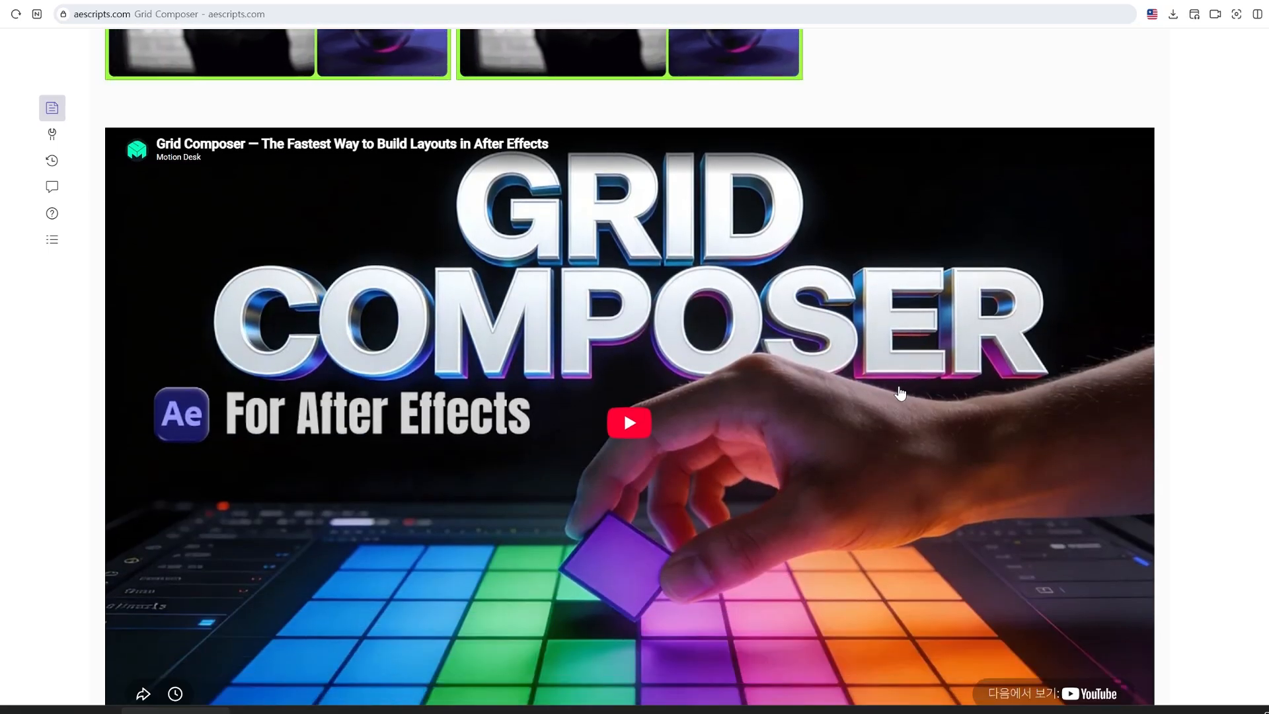
{"action": "scroll", "coordinate": [899, 391], "scroll_direction": "down", "scroll_amount": 3}
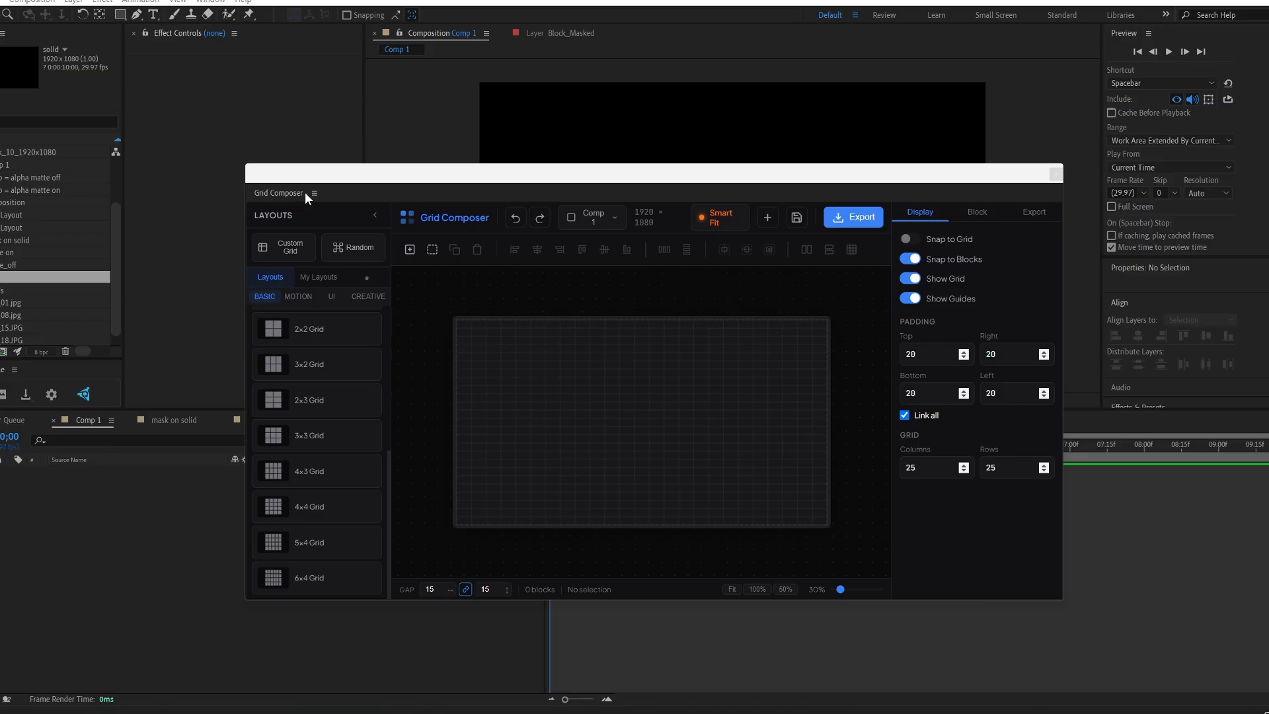
Switch to After Effects and review the Display, Block and Export settings of the Grid Composer panel
{"action": "left_click", "coordinate": [659, 177]}
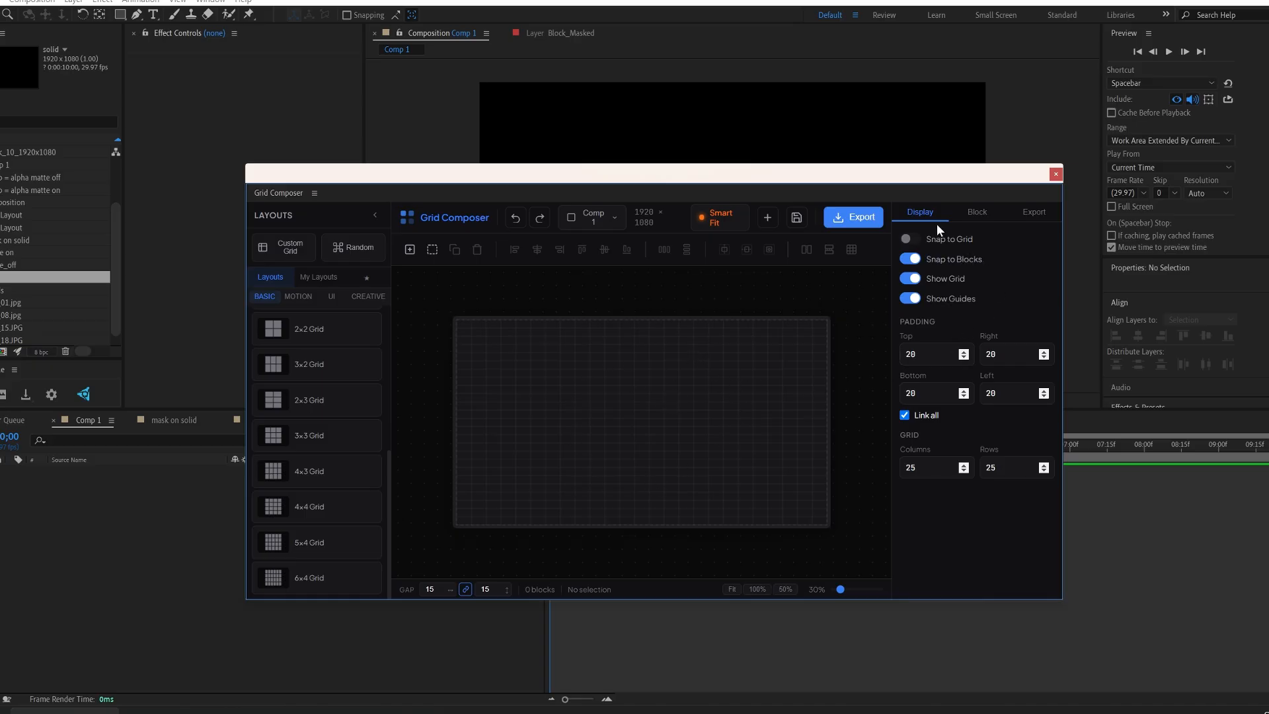
{"action": "left_click", "coordinate": [979, 217]}
{"action": "left_click", "coordinate": [1032, 214]}
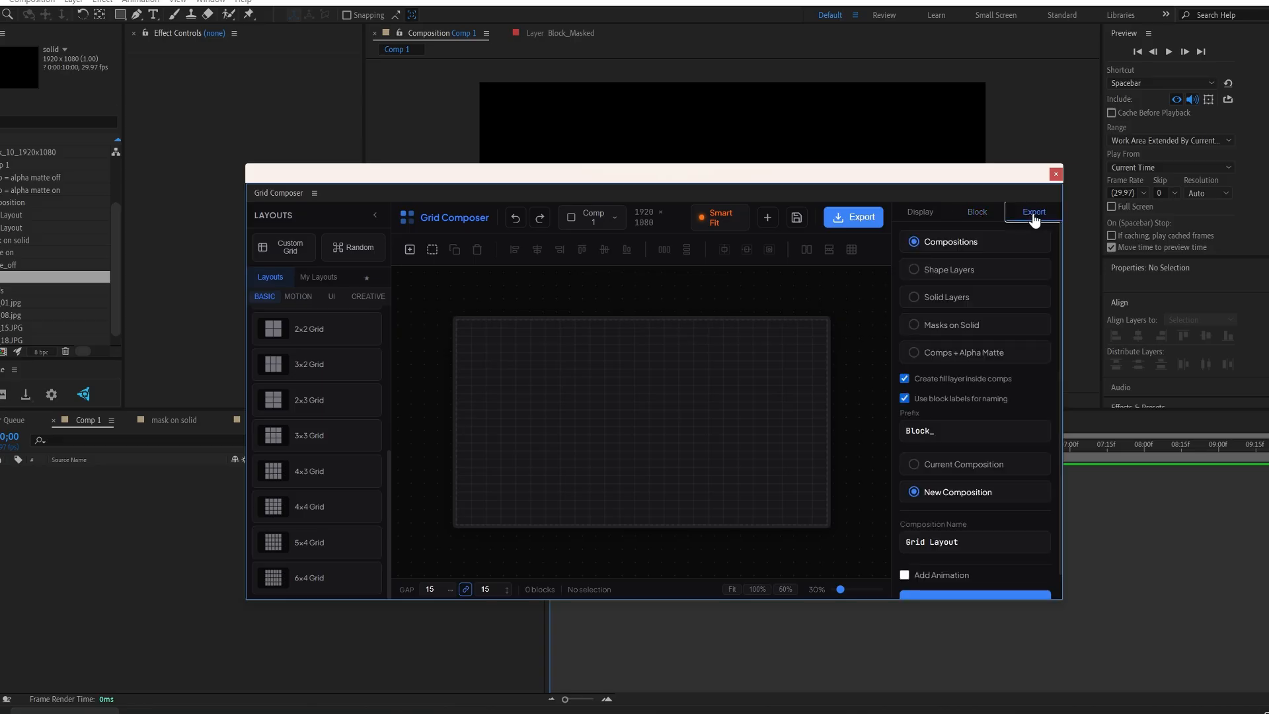
{"action": "left_click", "coordinate": [918, 215]}
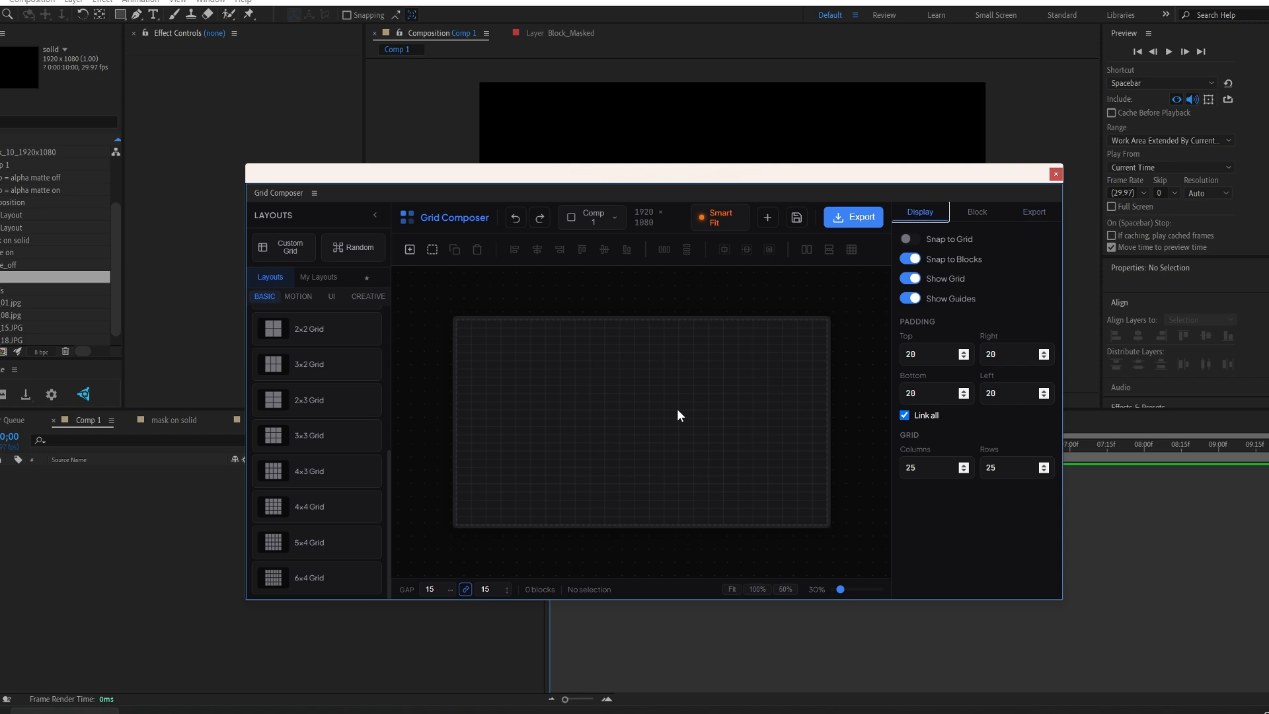
{"action": "left_click", "coordinate": [982, 220]}
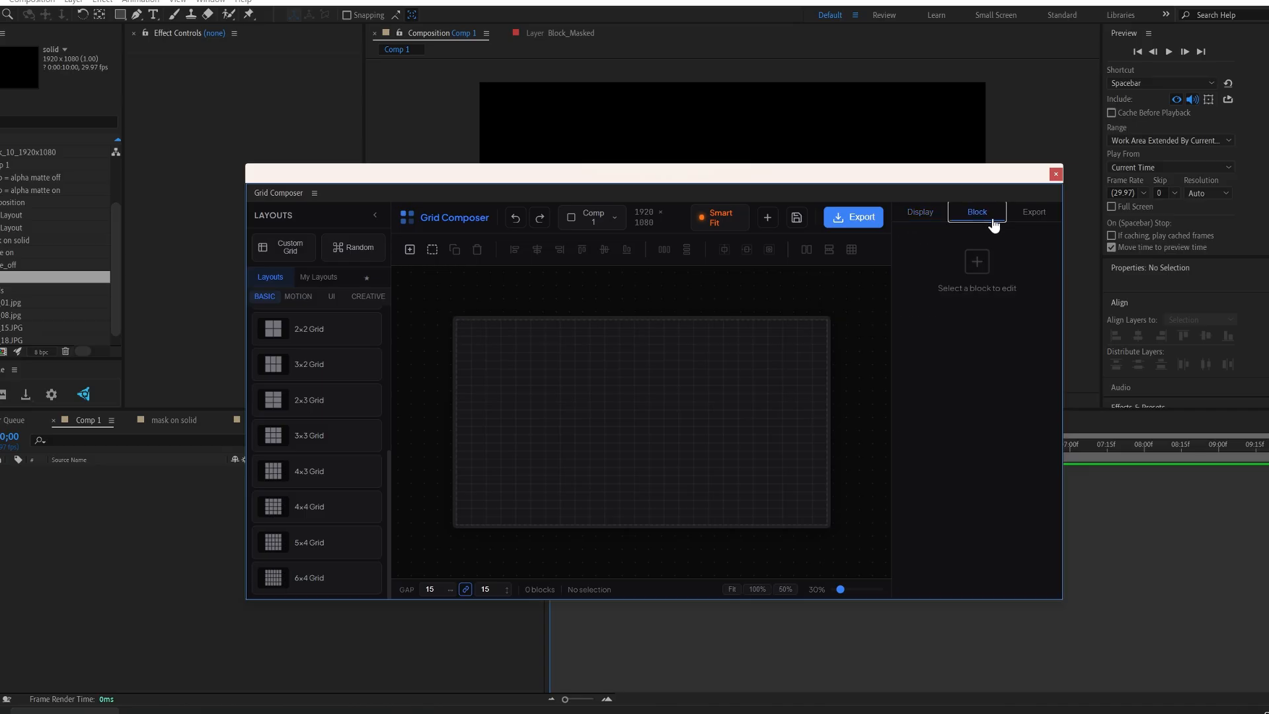
{"action": "left_click", "coordinate": [1030, 220]}
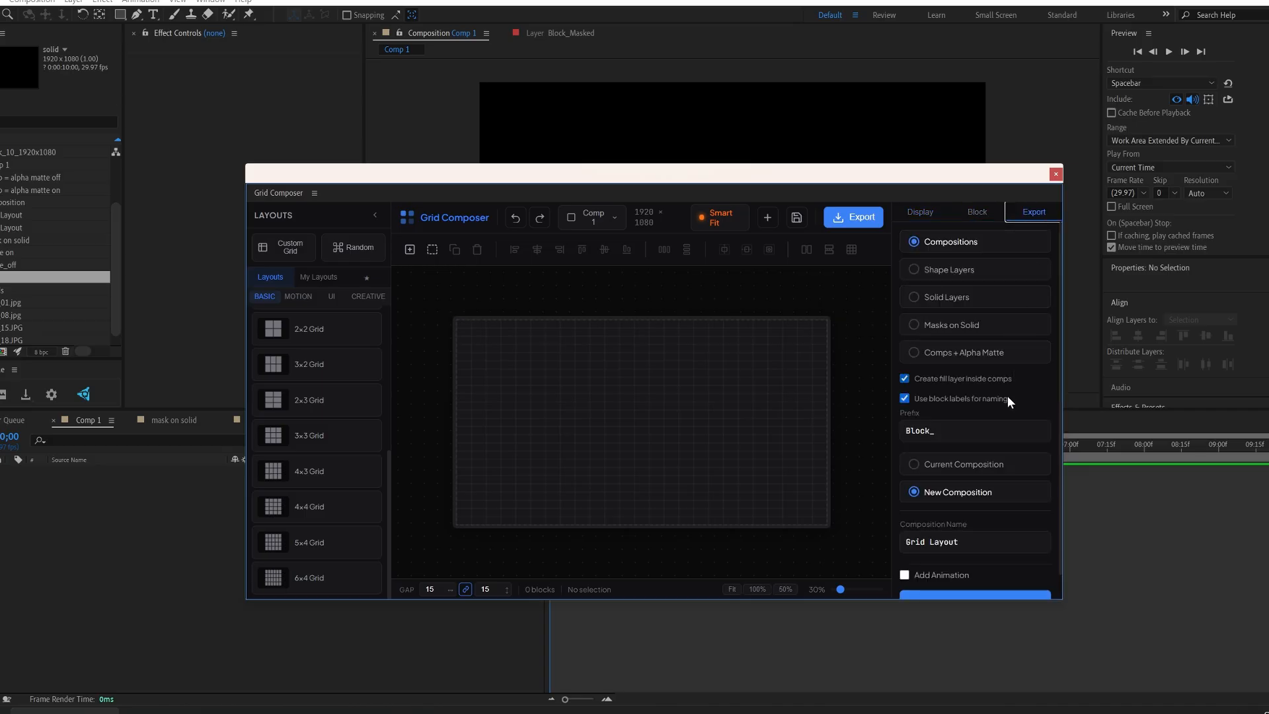
{"action": "scroll", "coordinate": [1000, 436], "scroll_direction": "down", "scroll_amount": 1}
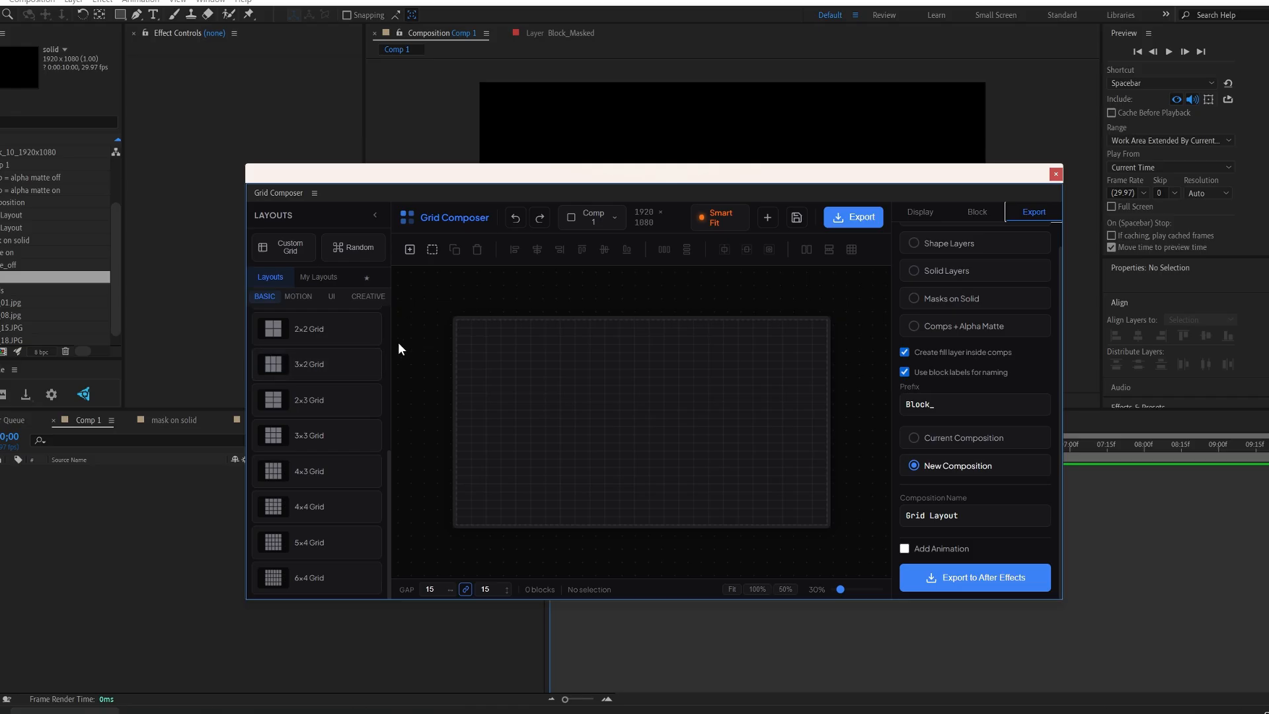
{"action": "scroll", "coordinate": [394, 343], "scroll_direction": "up", "scroll_amount": 1}
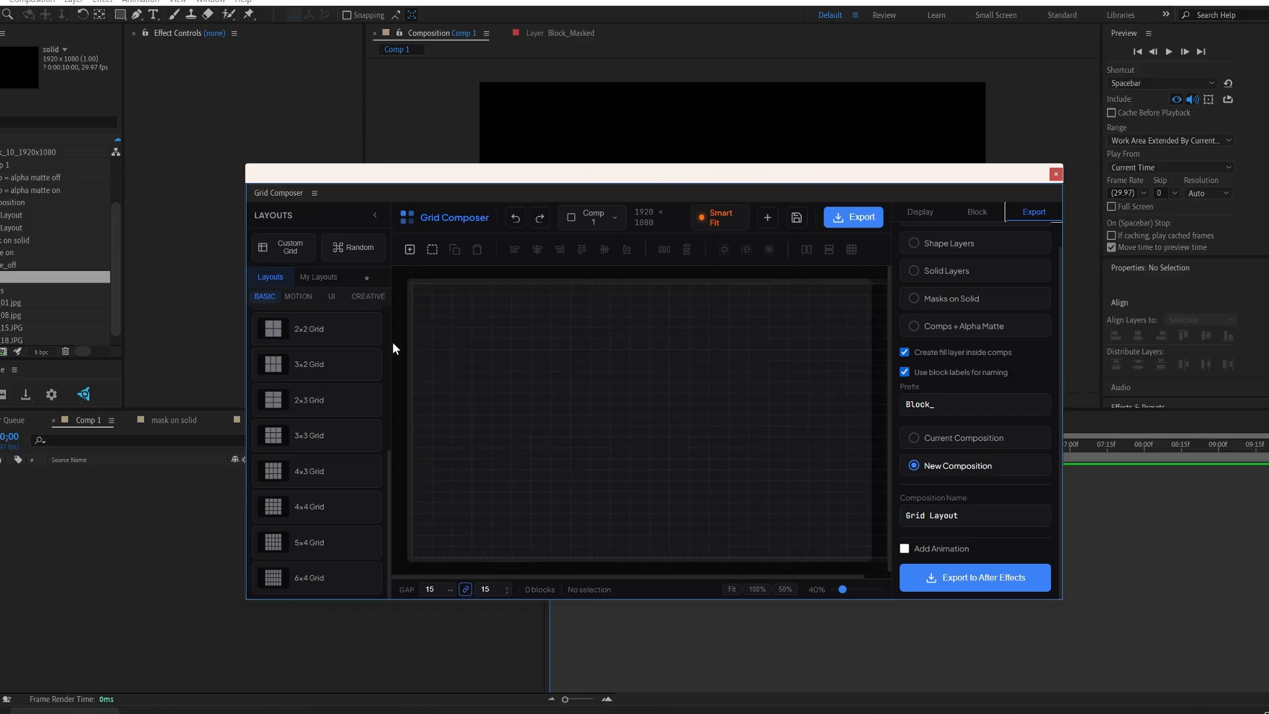
{"action": "scroll", "coordinate": [394, 348], "scroll_direction": "down", "scroll_amount": 1}
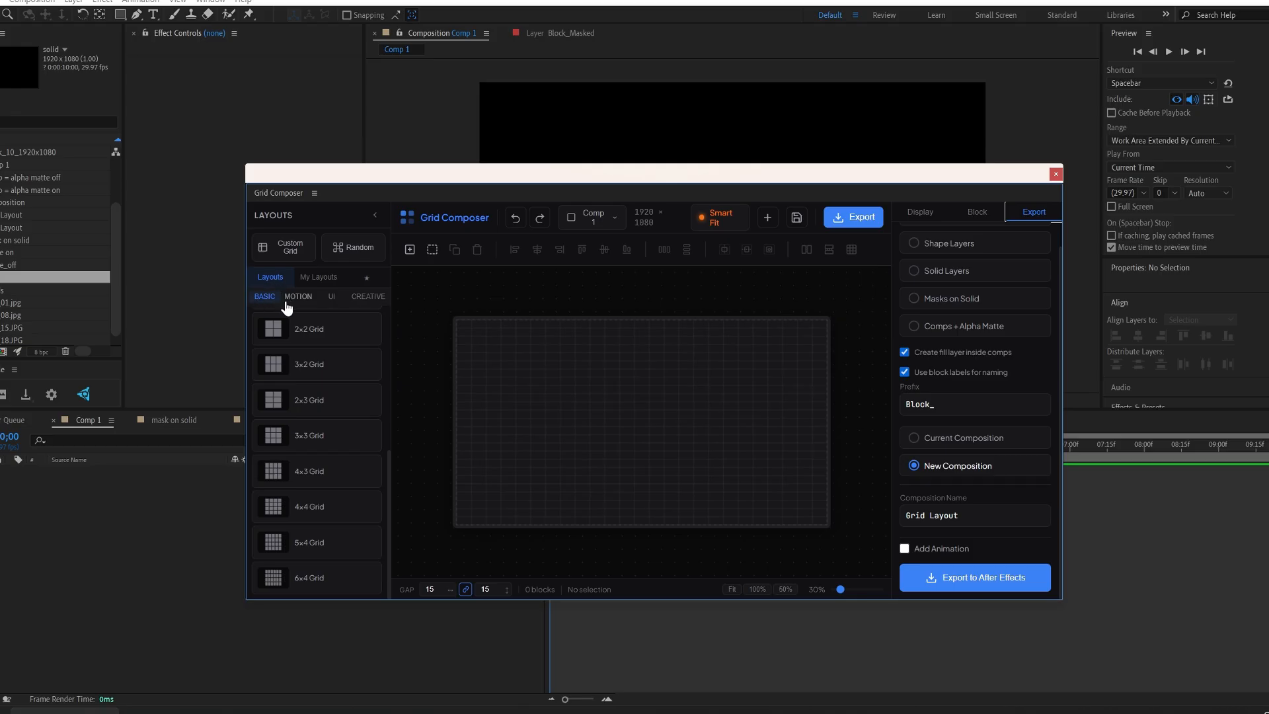
Look through the preset layouts in the Basic, Motion, UI and Creative categories
{"action": "left_click", "coordinate": [296, 299]}
{"action": "left_click", "coordinate": [332, 299]}
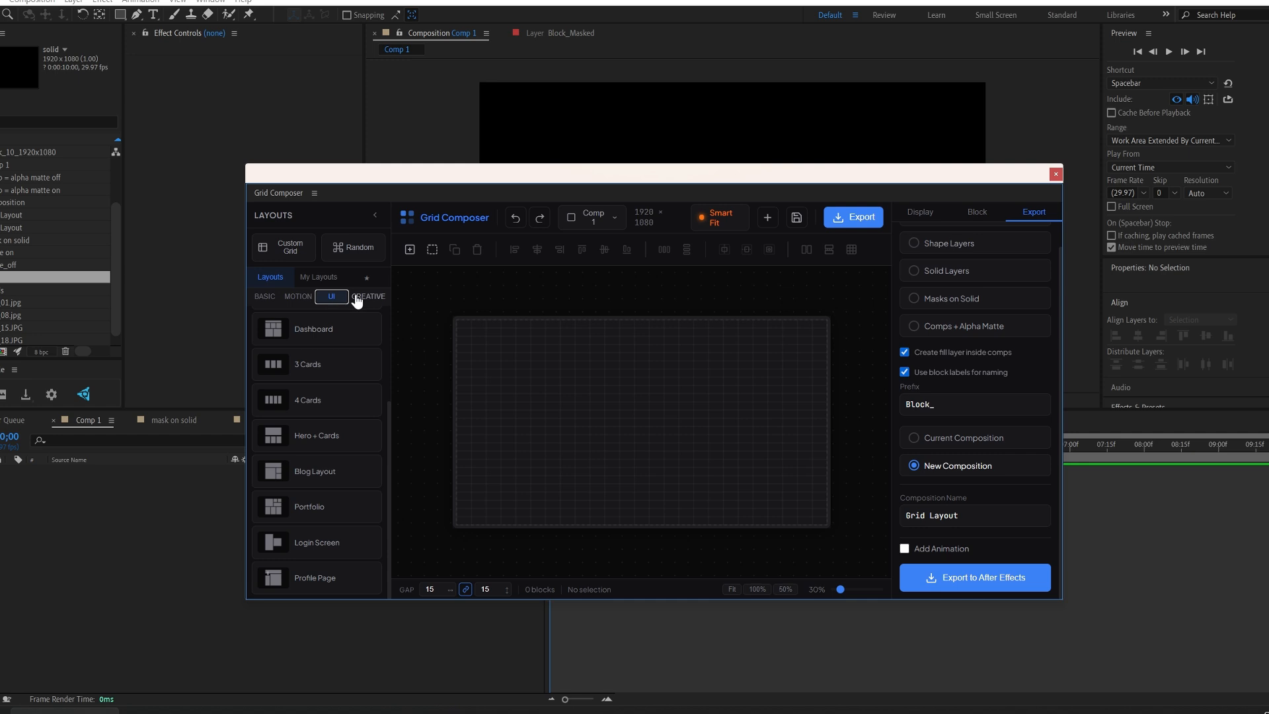
{"action": "left_click", "coordinate": [361, 299]}
{"action": "left_click", "coordinate": [265, 296]}
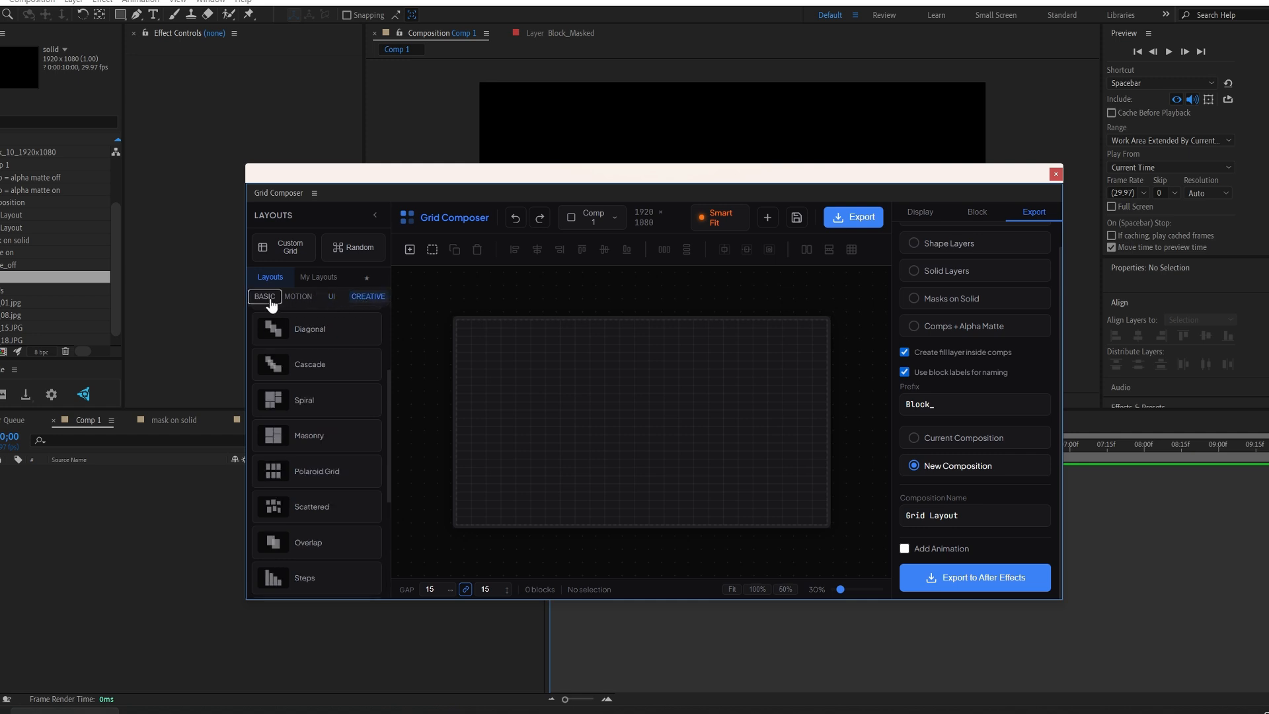
{"action": "left_click", "coordinate": [297, 296]}
{"action": "left_click", "coordinate": [331, 297]}
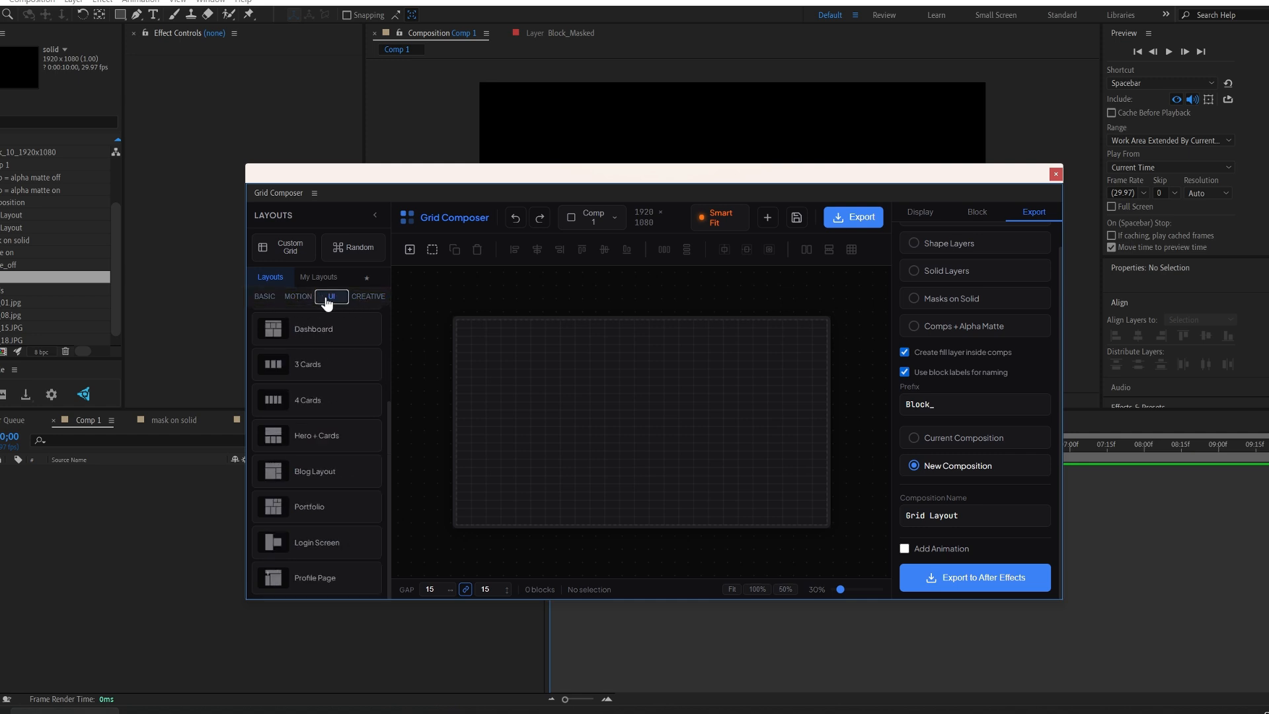
{"action": "left_click", "coordinate": [364, 297]}
{"action": "left_click", "coordinate": [266, 297]}
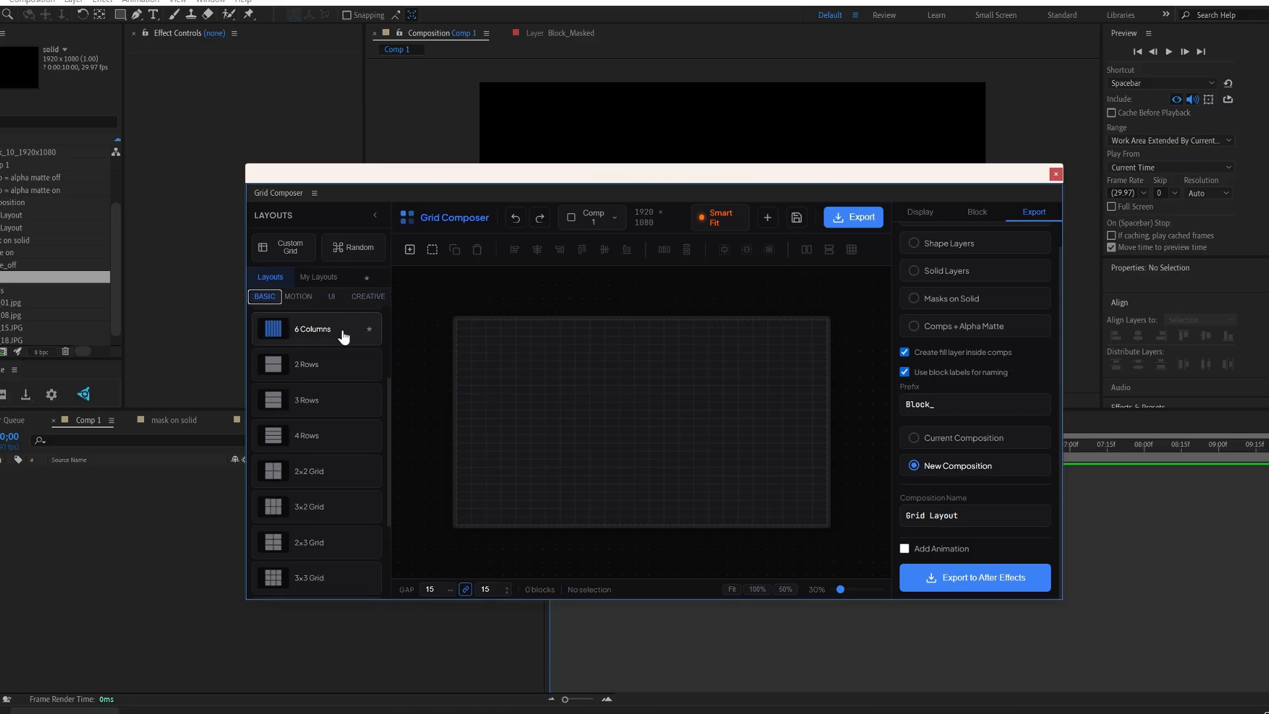
{"action": "scroll", "coordinate": [321, 360], "scroll_direction": "down", "scroll_amount": 4}
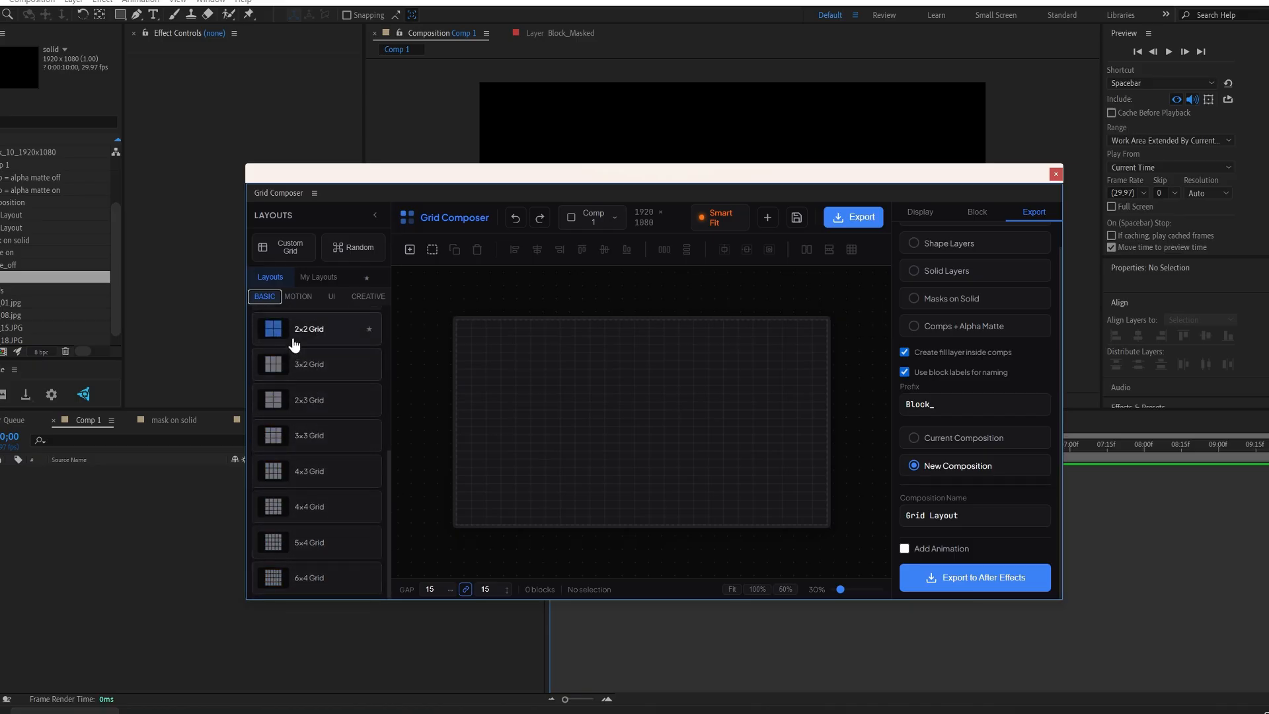
{"action": "left_click", "coordinate": [308, 301]}
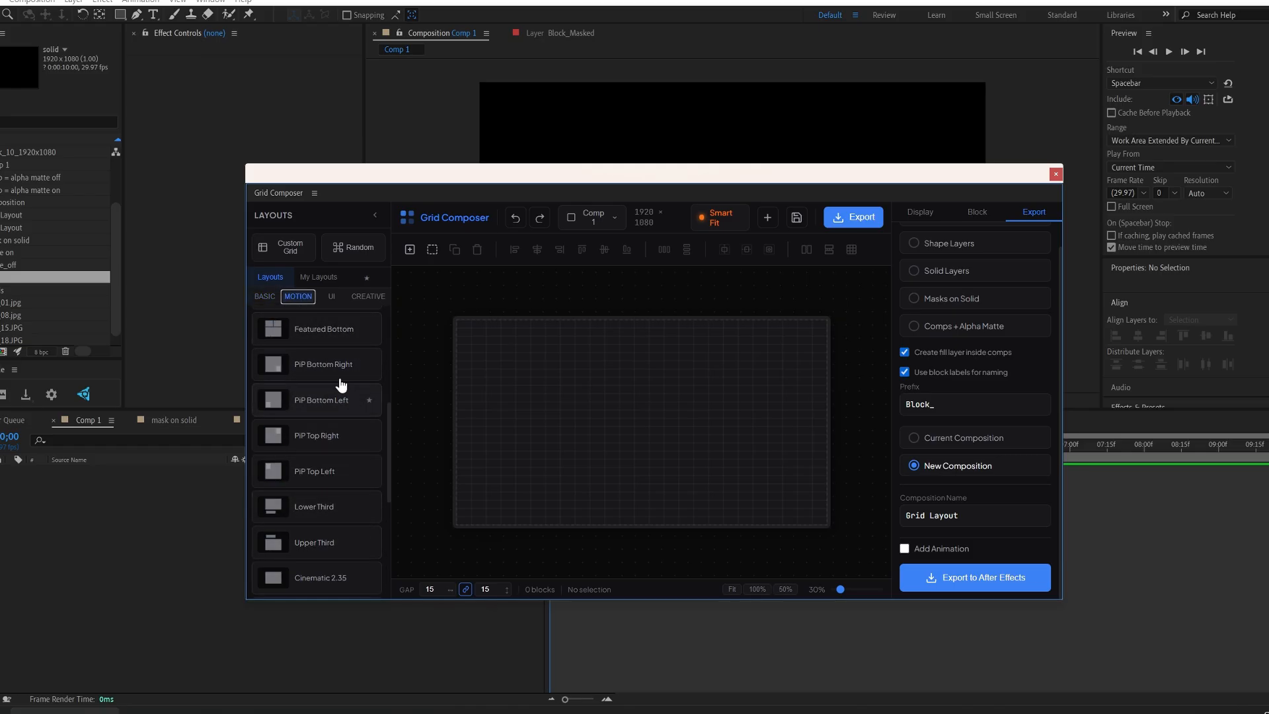
{"action": "left_click", "coordinate": [332, 296]}
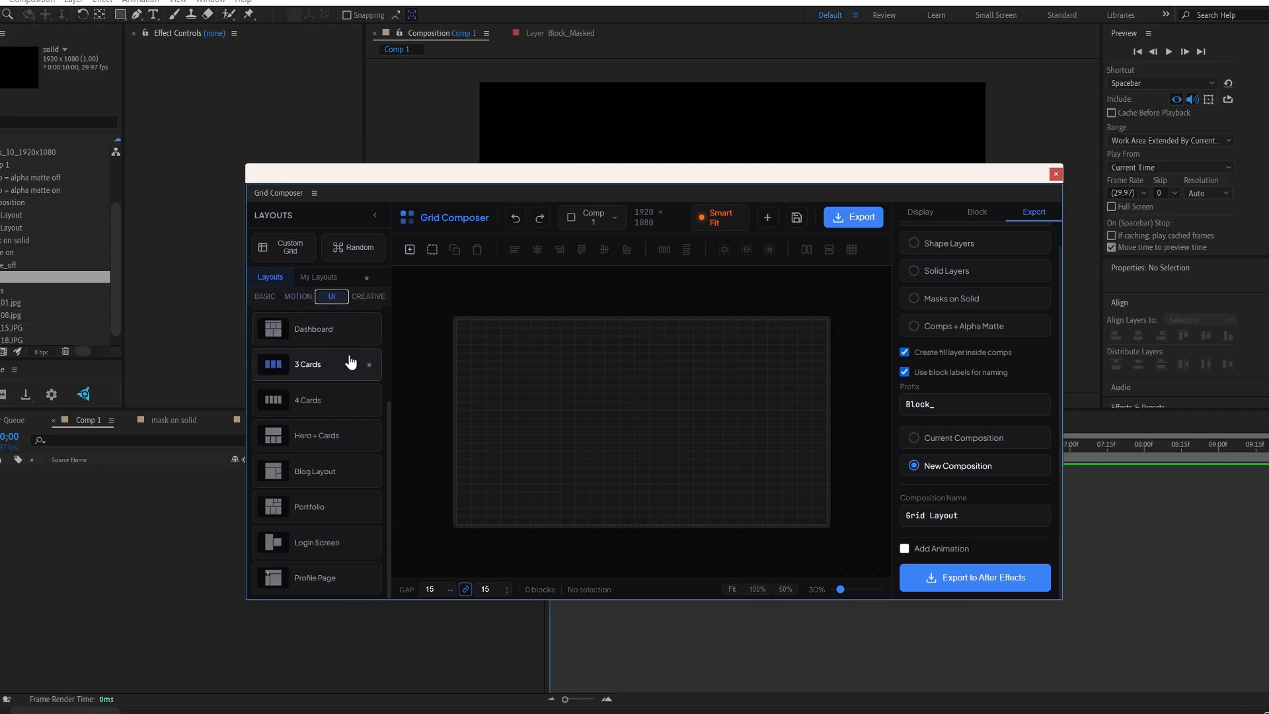
{"action": "left_click", "coordinate": [360, 298]}
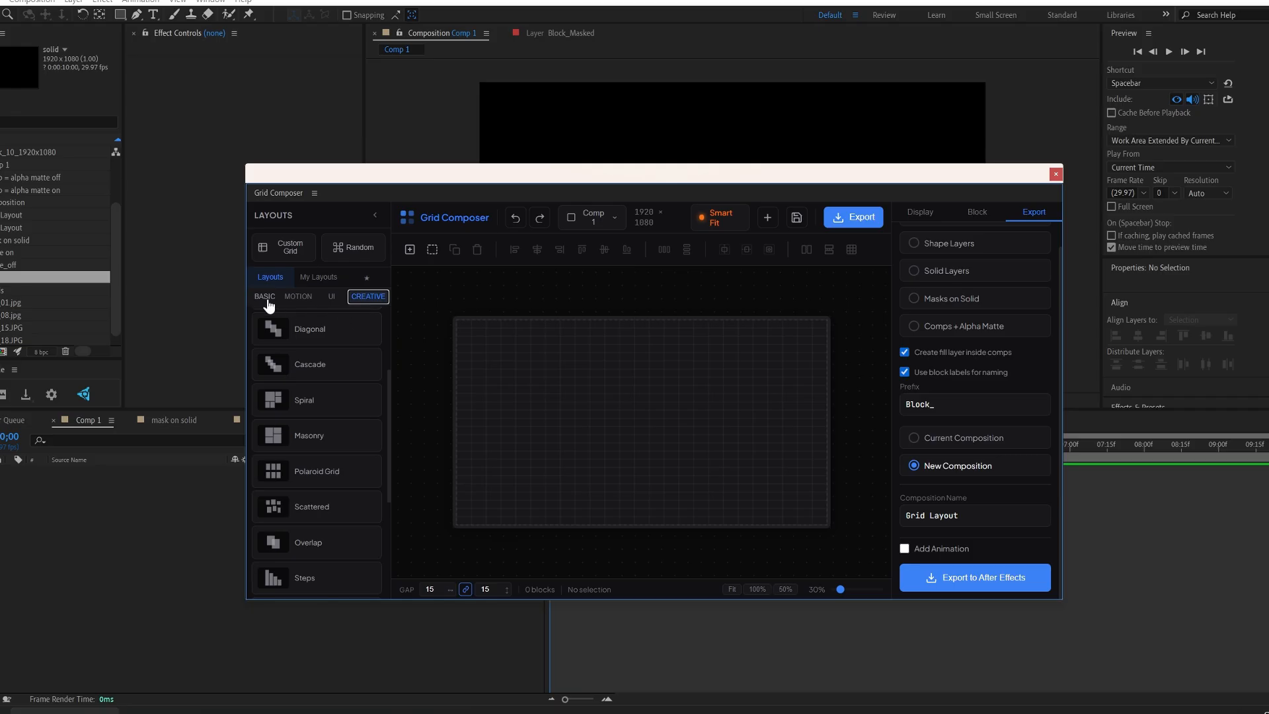
Try the Diagonal, 2×2 Grid and 3×2 Grid presets on the canvas and settle on the 2×3 Grid preset
{"action": "left_click", "coordinate": [329, 334]}
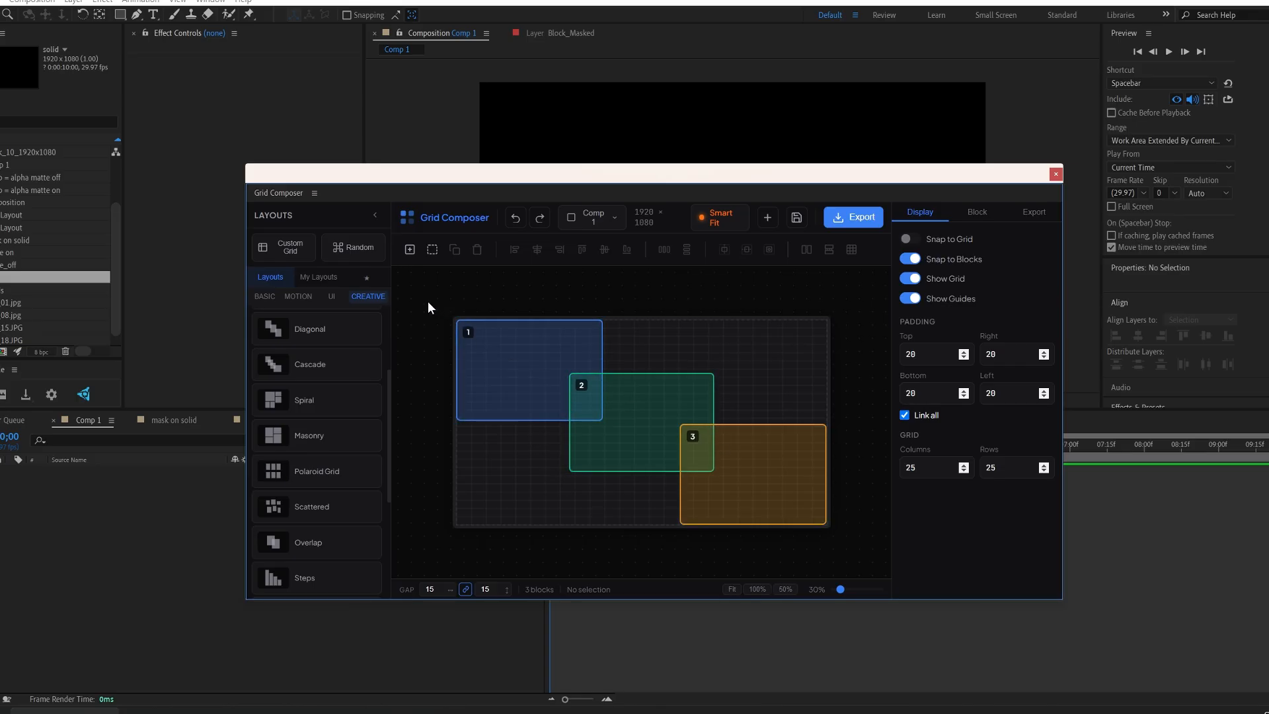
{"action": "left_click", "coordinate": [265, 296]}
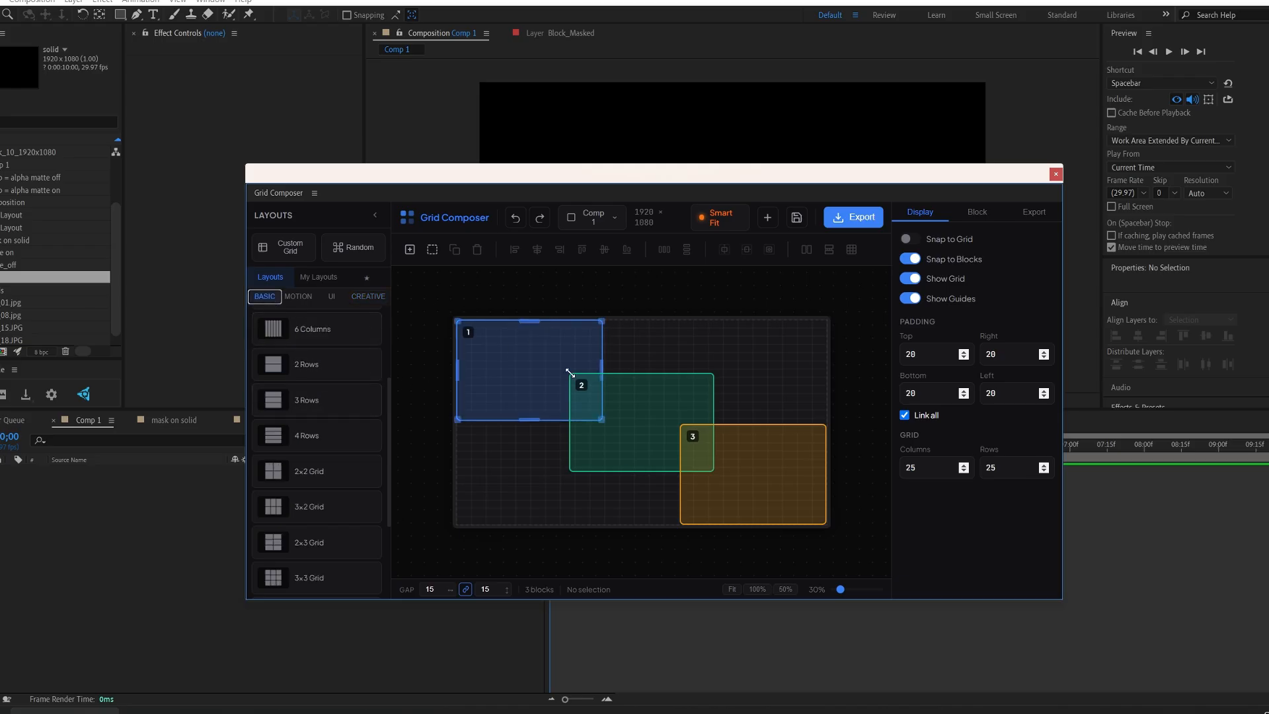
{"action": "left_click", "coordinate": [318, 474]}
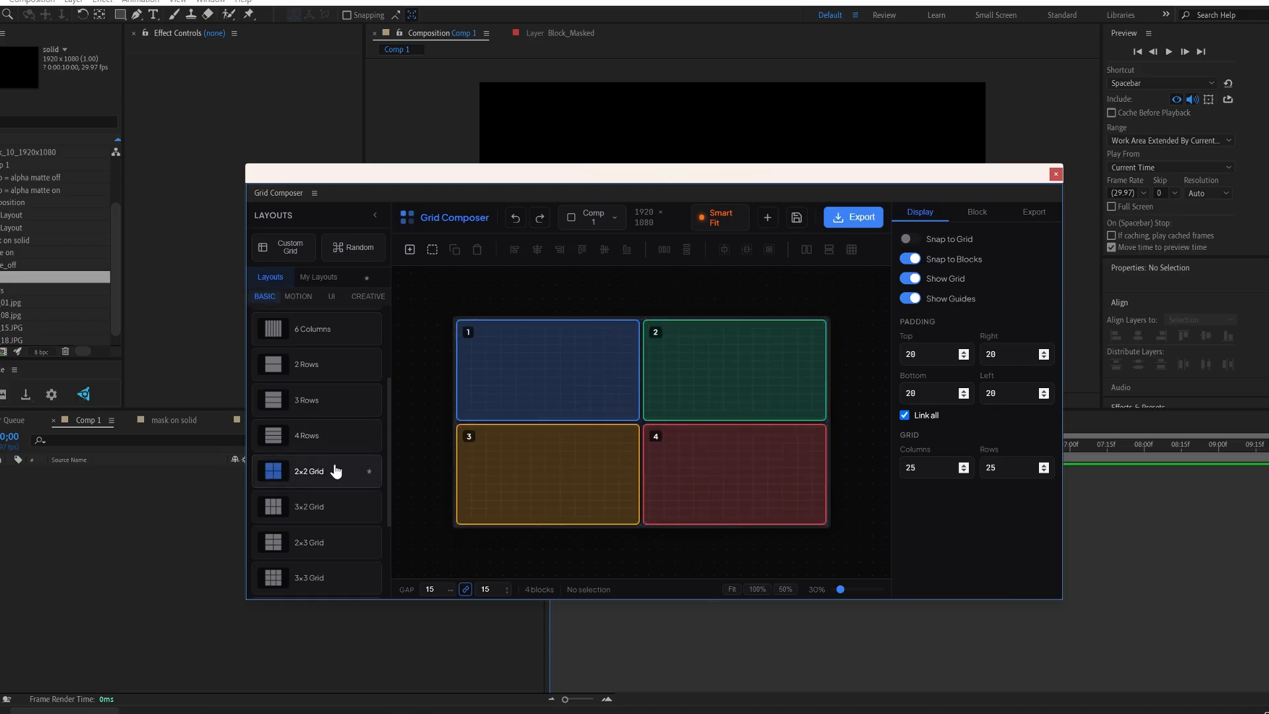
{"action": "left_click", "coordinate": [320, 507]}
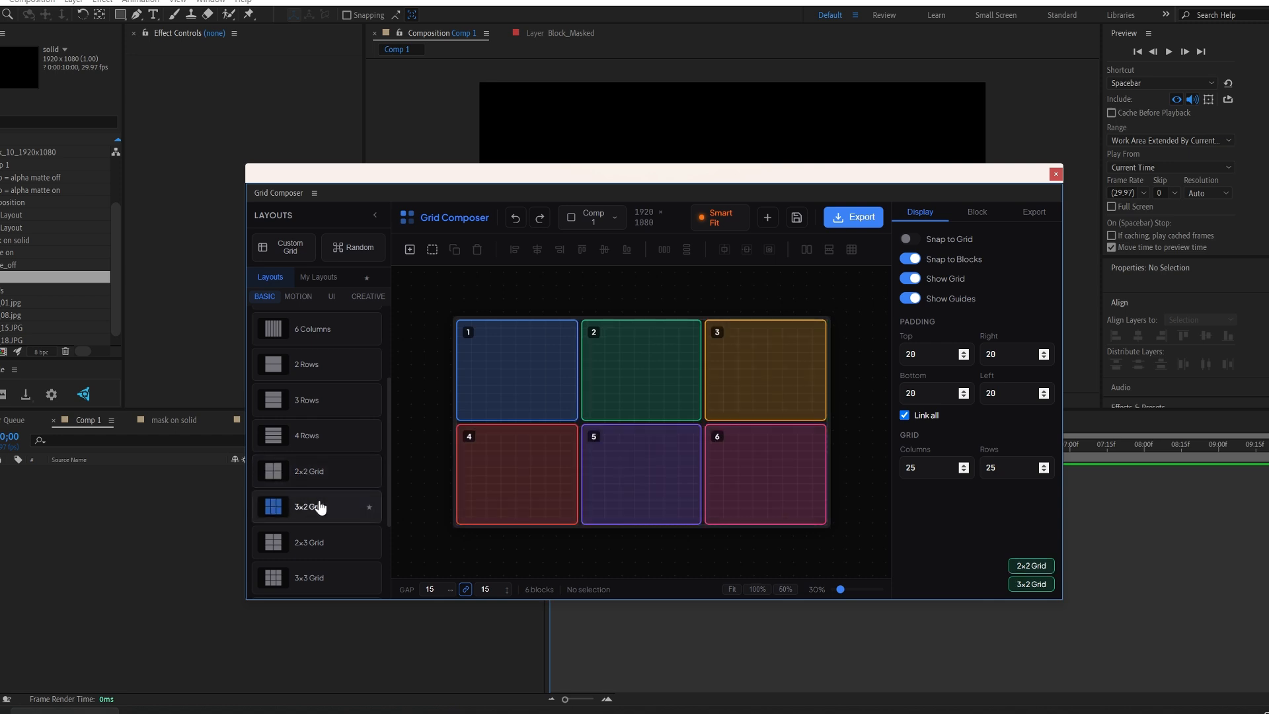
{"action": "left_click", "coordinate": [320, 544]}
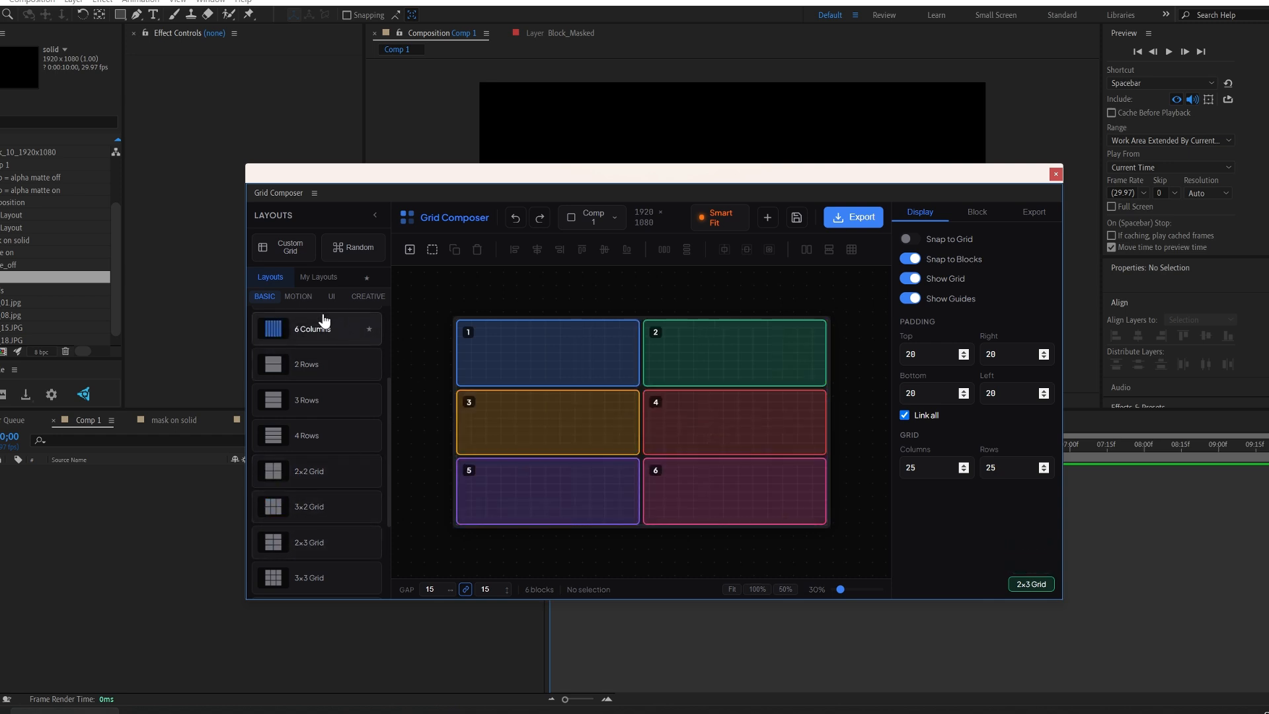
Start a custom grid layout and set its number of columns to 6
{"action": "left_click", "coordinate": [295, 251]}
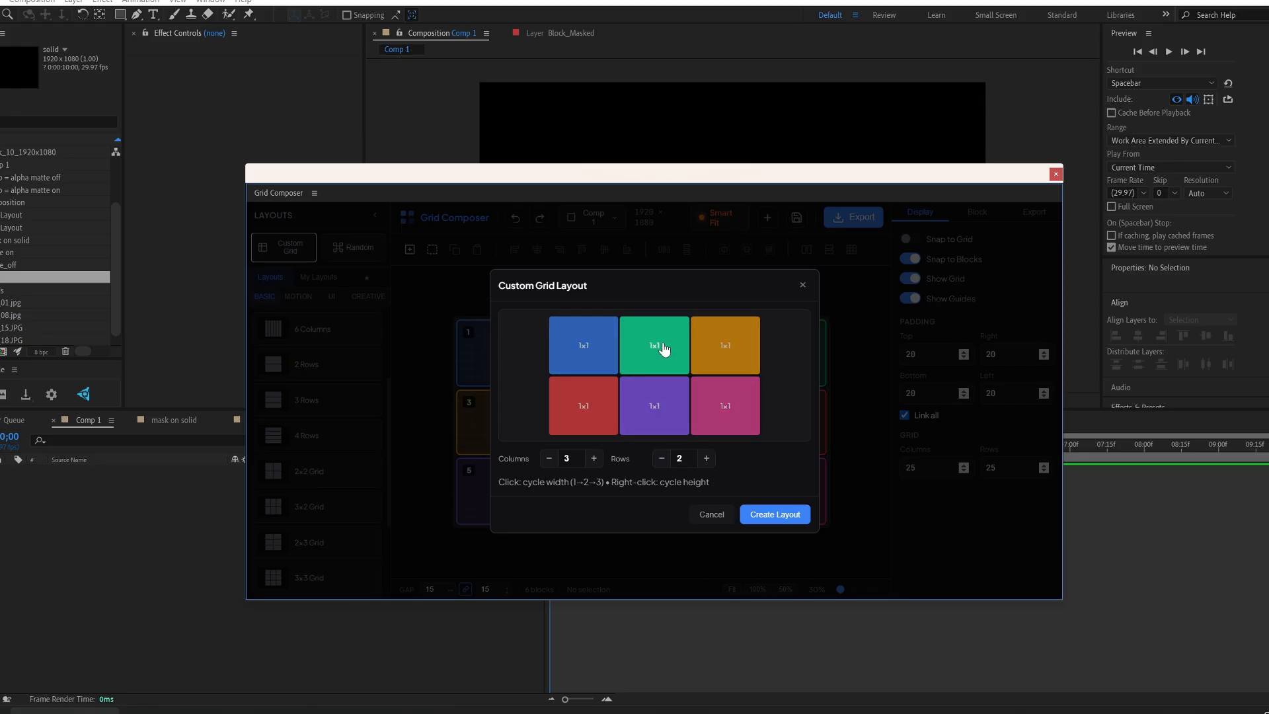
{"action": "left_click", "coordinate": [592, 459]}
{"action": "left_click", "coordinate": [592, 458]}
{"action": "left_click", "coordinate": [592, 458]}
{"action": "left_click", "coordinate": [592, 459]}
{"action": "left_click", "coordinate": [548, 458]}
{"action": "left_click", "coordinate": [548, 458]}
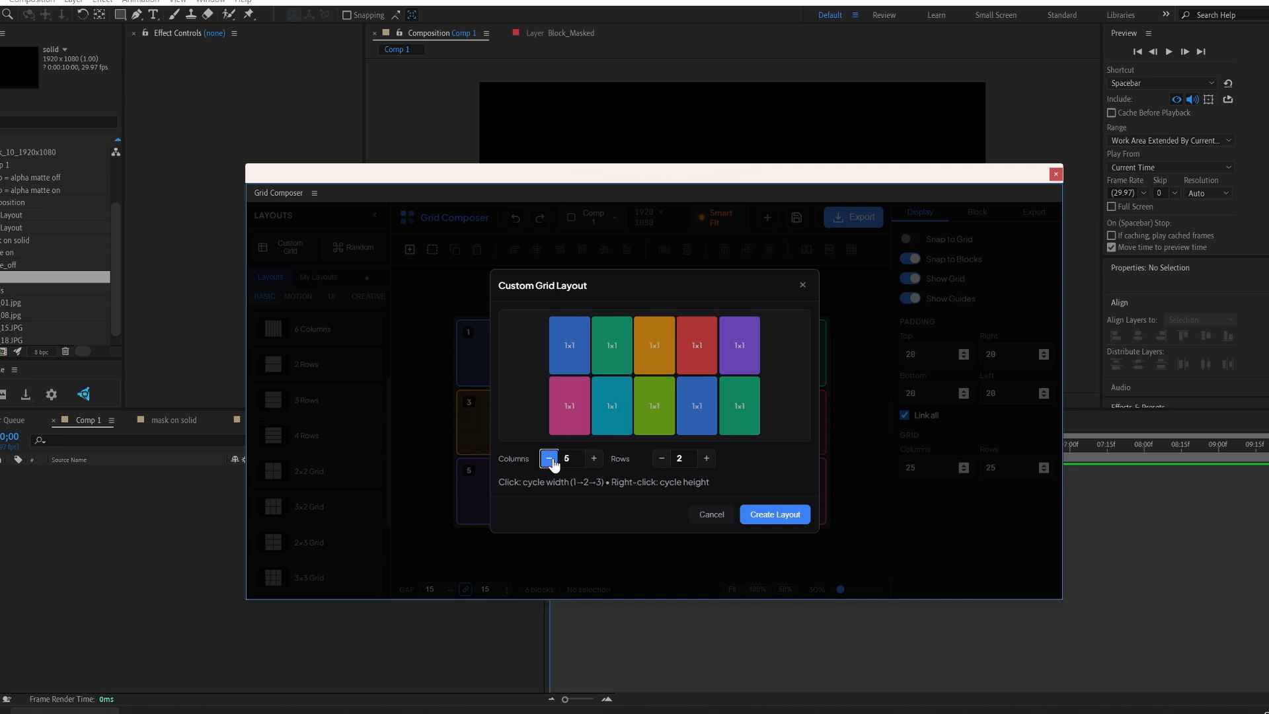
{"action": "left_click", "coordinate": [548, 458]}
{"action": "left_click", "coordinate": [594, 458]}
{"action": "left_click", "coordinate": [594, 458]}
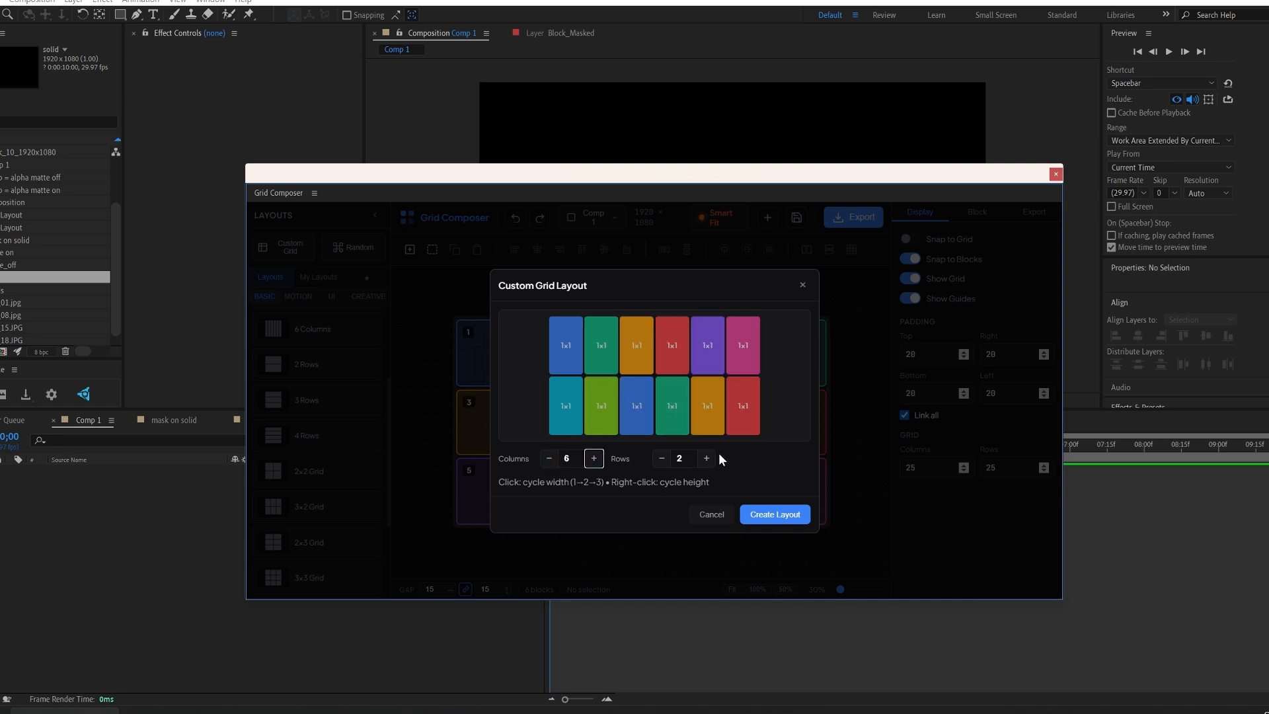
Try 5 rows and a single row in the six-column custom grid, and settle on 3 rows
{"action": "left_click", "coordinate": [706, 458]}
{"action": "left_click", "coordinate": [706, 458]}
{"action": "left_click", "coordinate": [706, 458]}
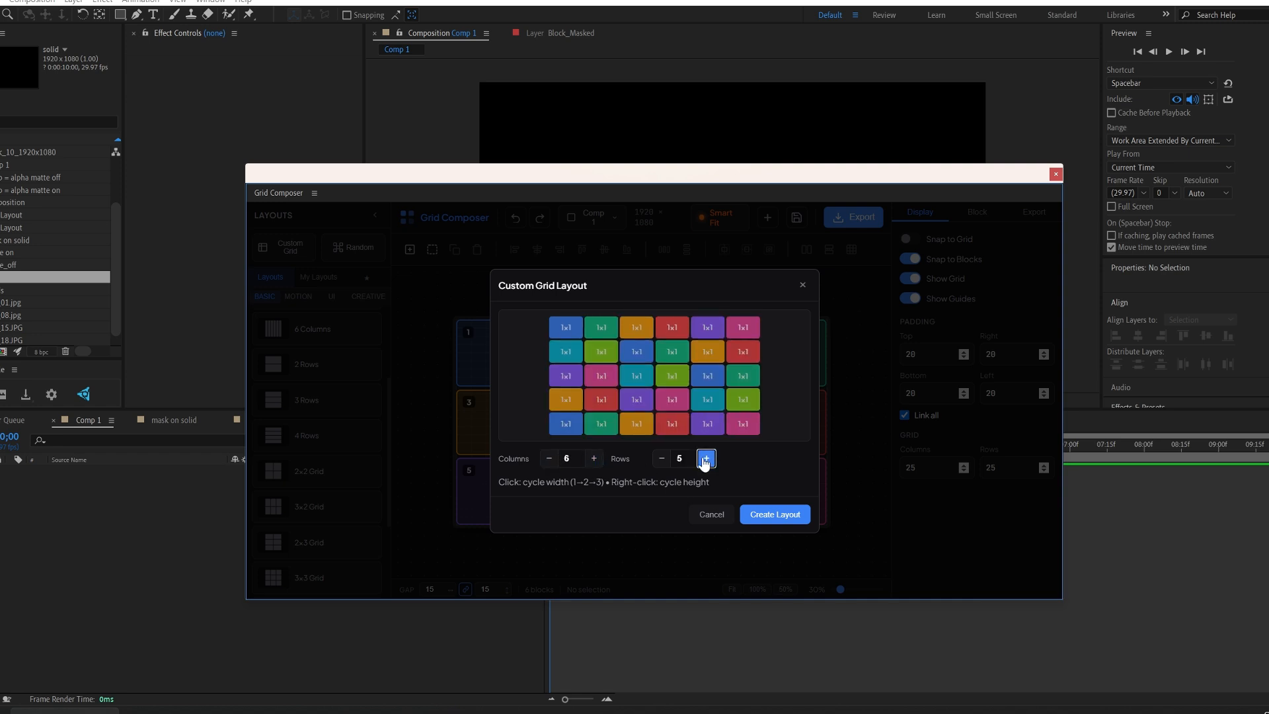
{"action": "left_click", "coordinate": [662, 457]}
{"action": "left_click", "coordinate": [661, 458]}
{"action": "left_click", "coordinate": [661, 458]}
{"action": "left_click", "coordinate": [661, 458]}
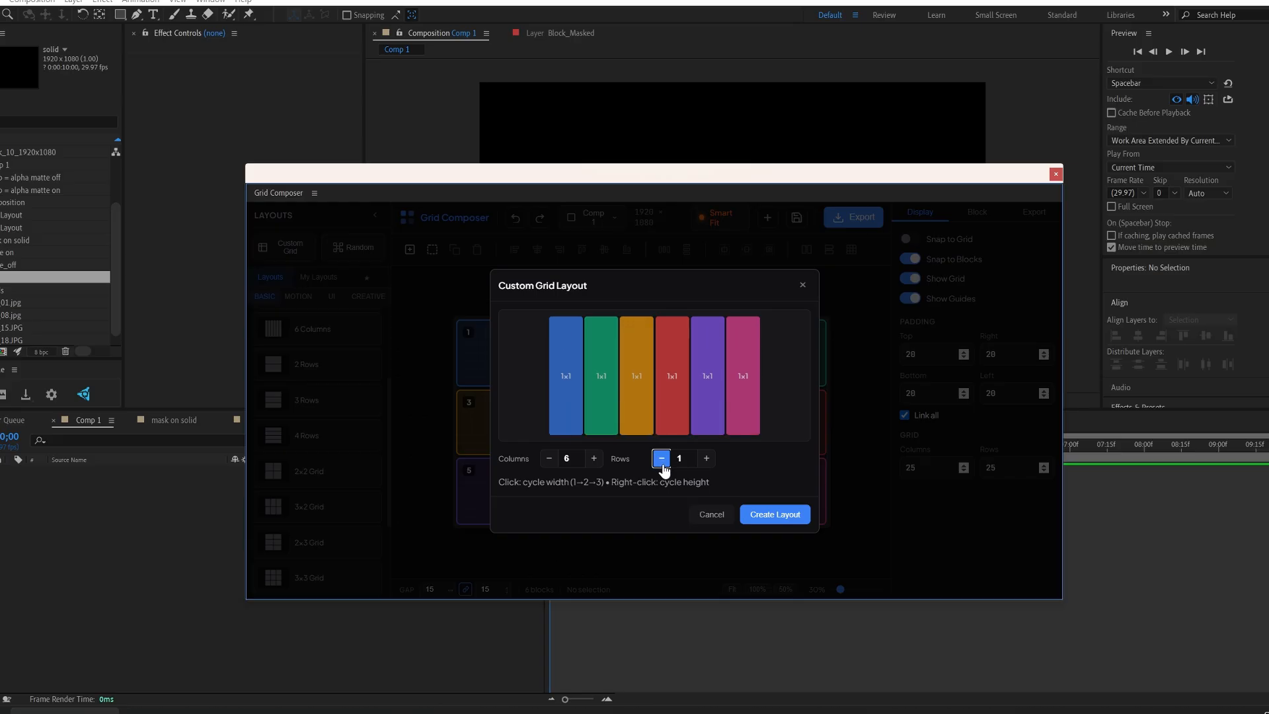
{"action": "left_click", "coordinate": [706, 458]}
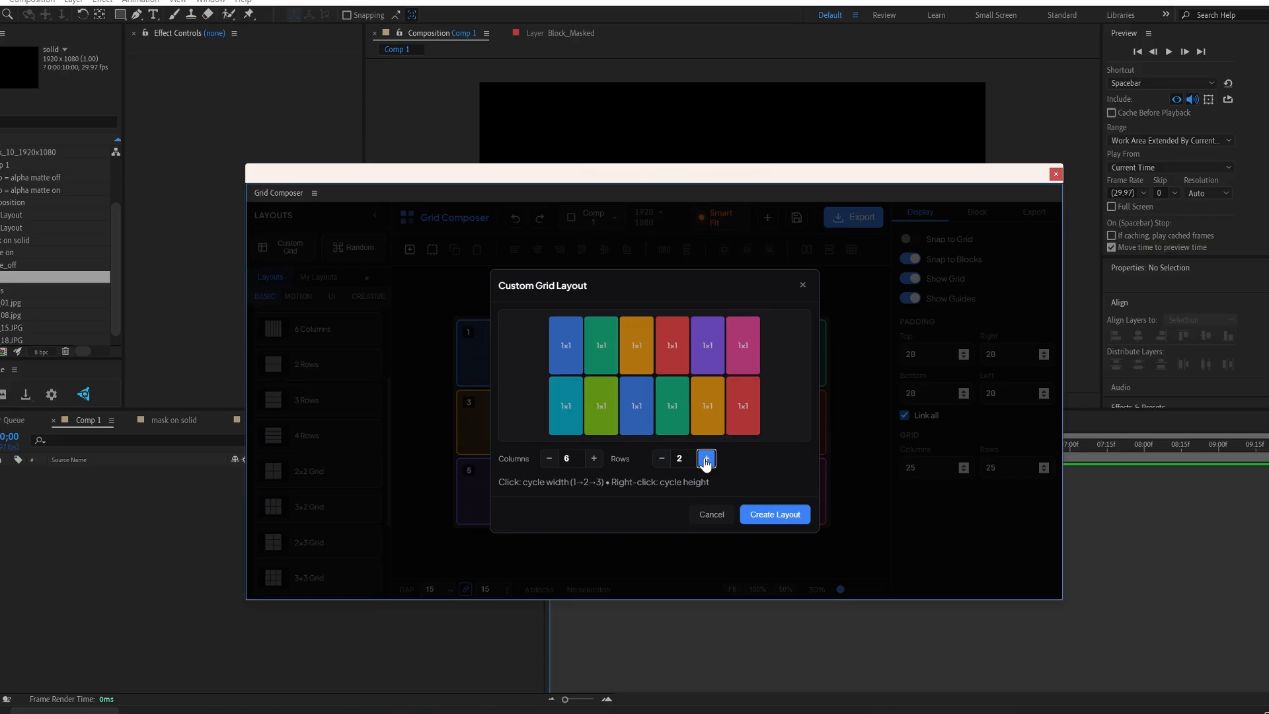
{"action": "left_click", "coordinate": [706, 457]}
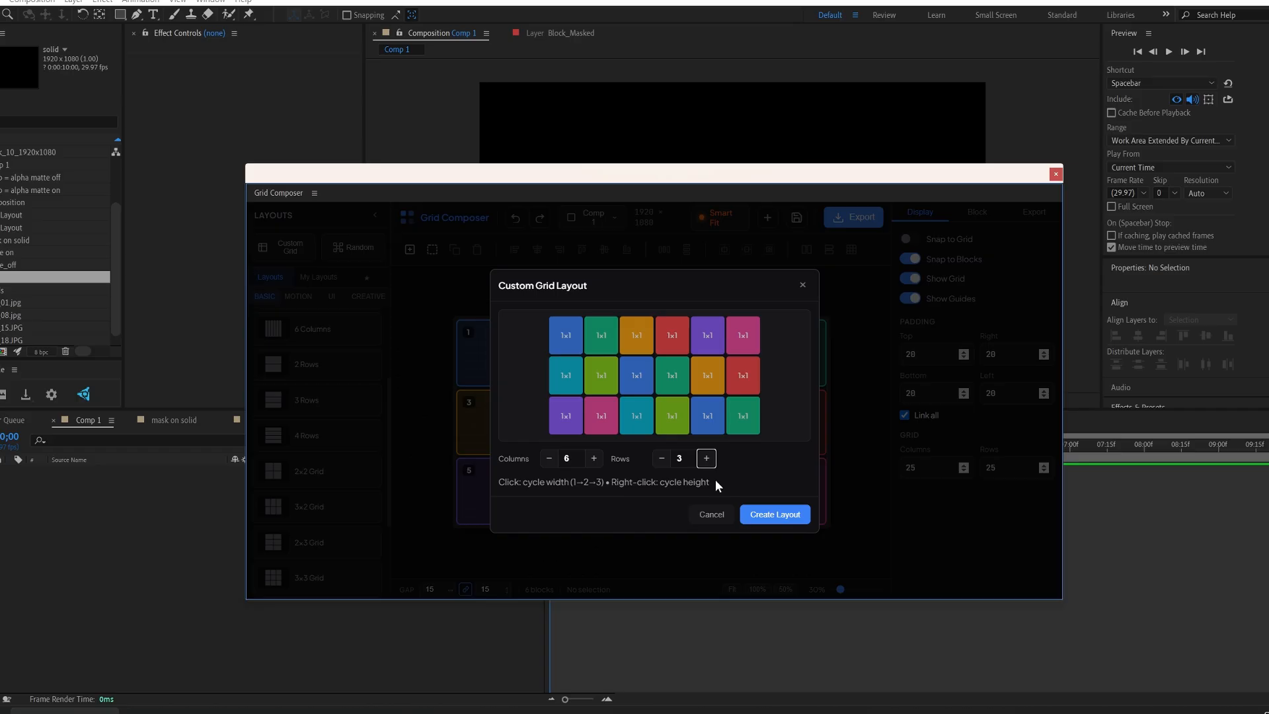
Try double and triple widths on the first two columns of the custom grid, and return both to single width
{"action": "left_click", "coordinate": [561, 383]}
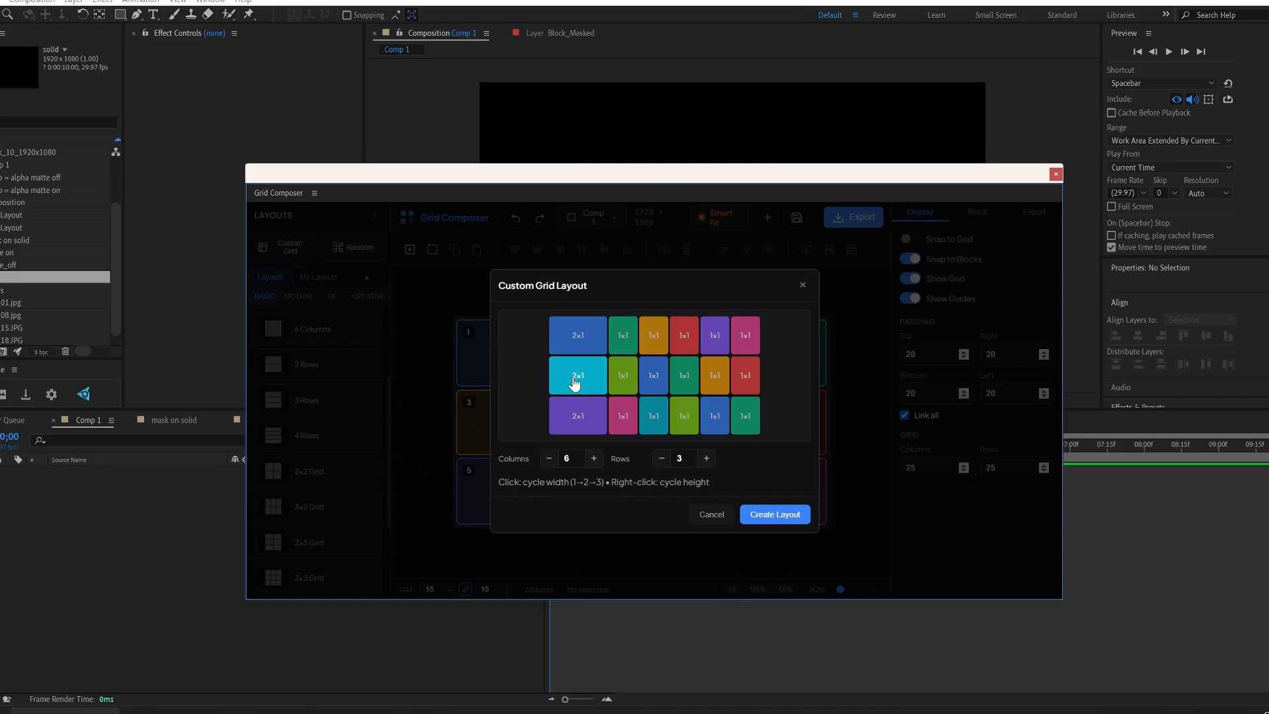
{"action": "left_click", "coordinate": [624, 375]}
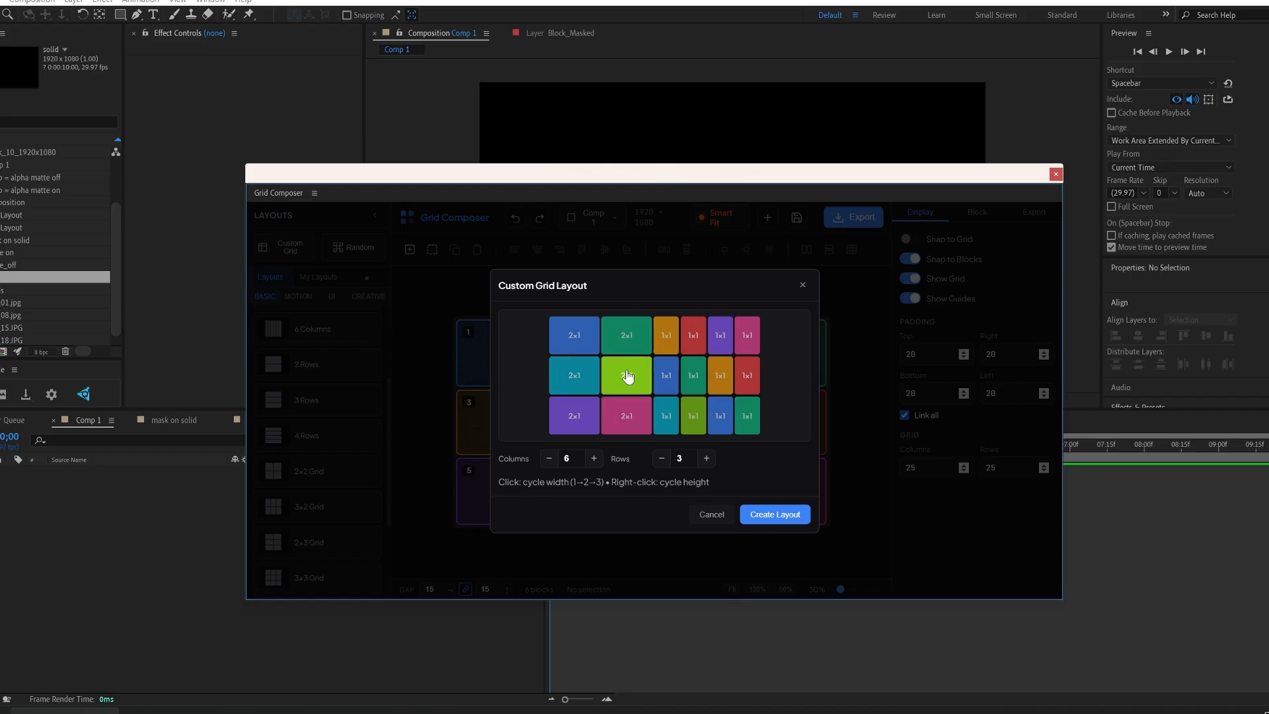
{"action": "left_click", "coordinate": [628, 375]}
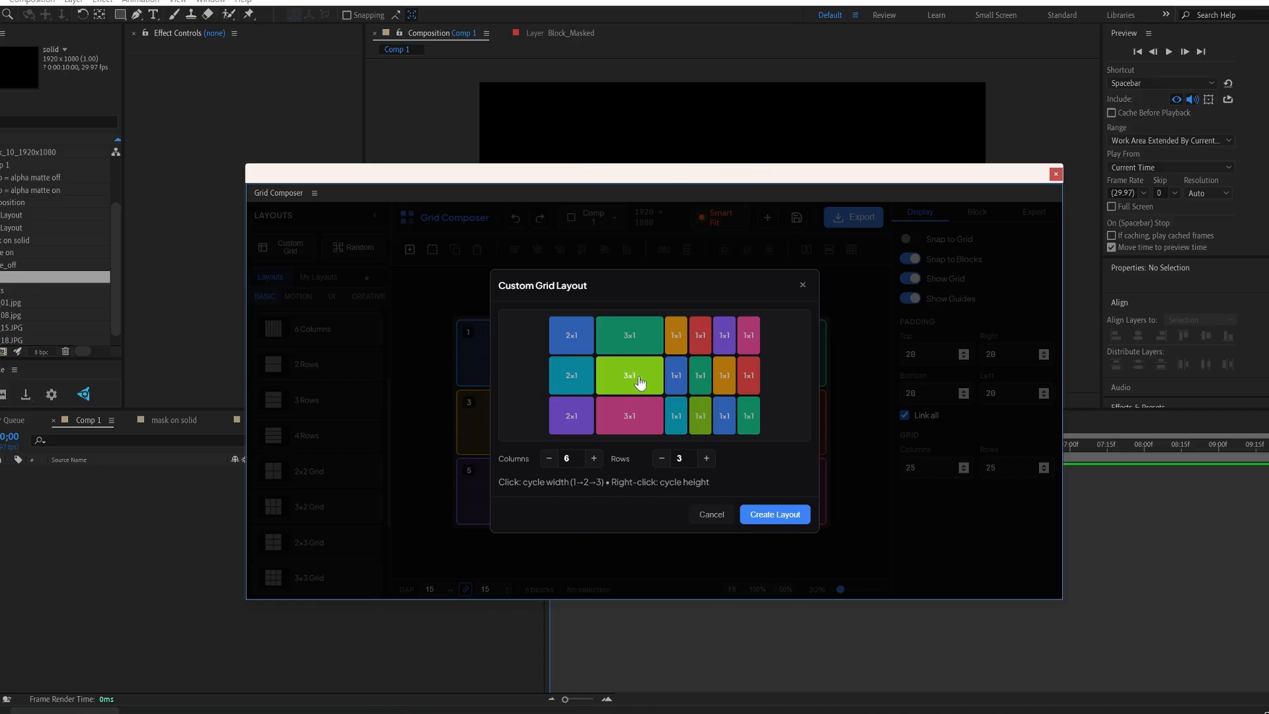
{"action": "left_click", "coordinate": [635, 375]}
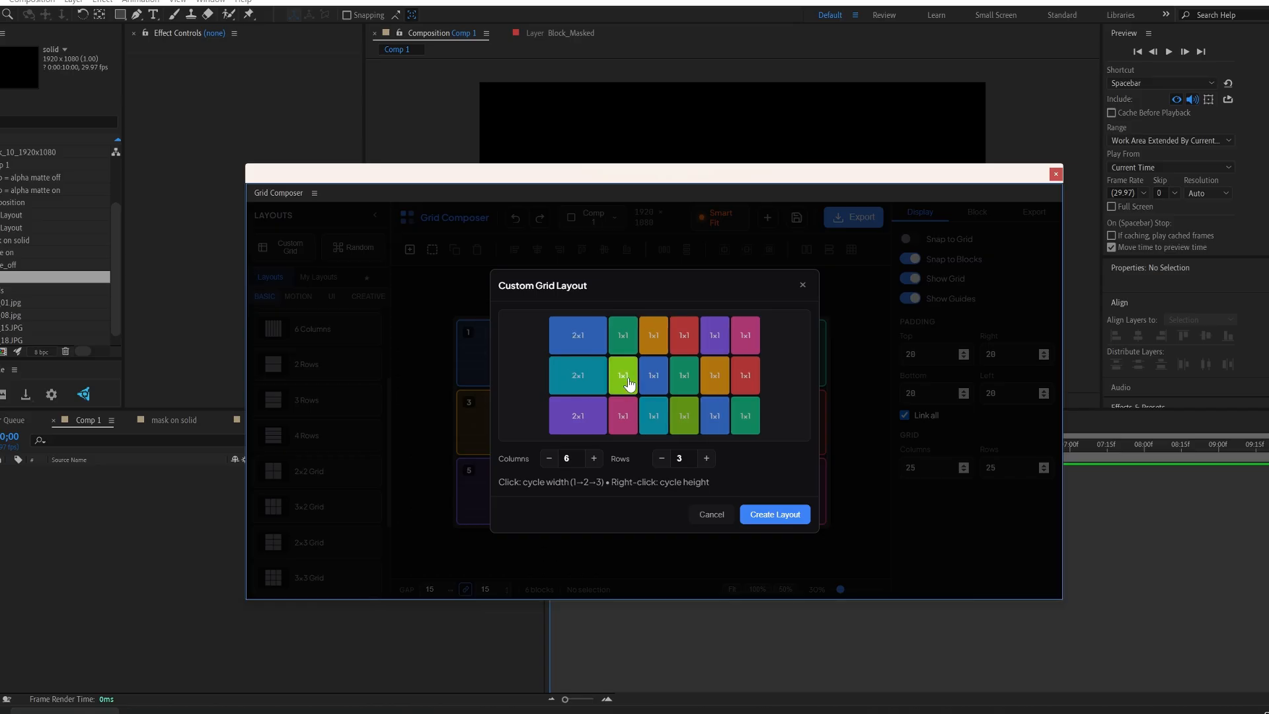
{"action": "left_click", "coordinate": [583, 379]}
{"action": "left_click", "coordinate": [584, 380]}
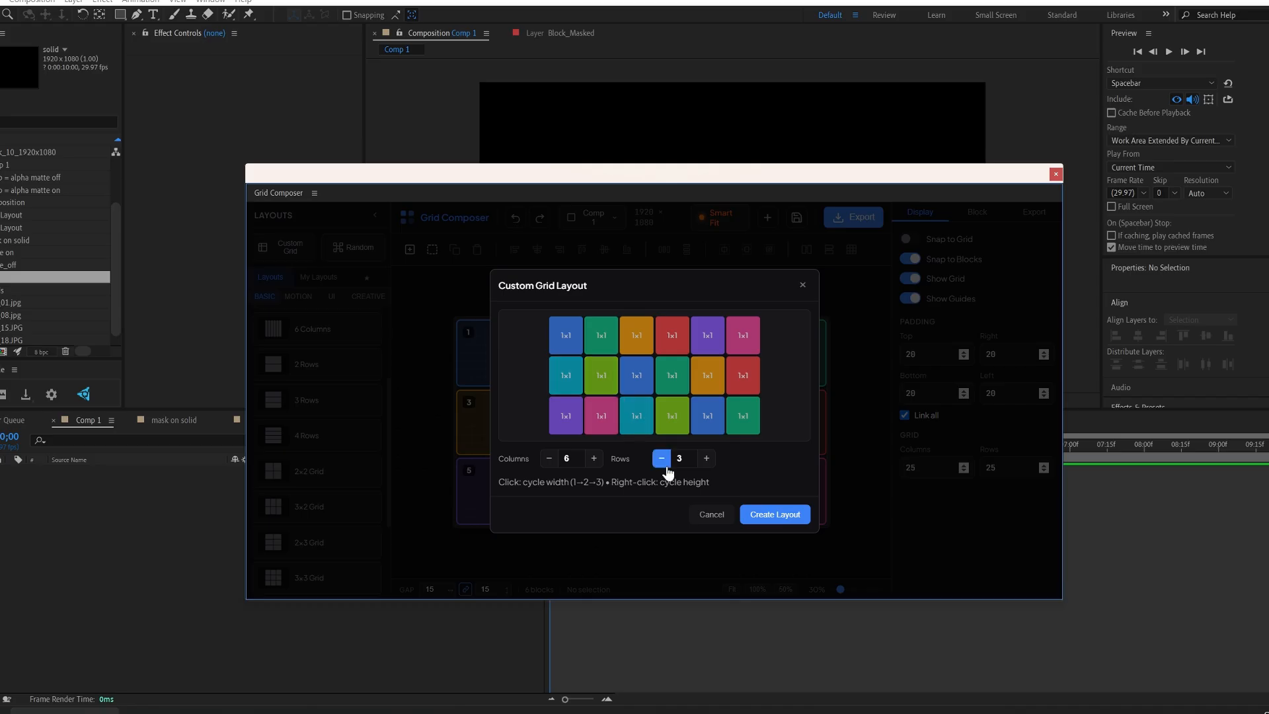
Try double and triple heights for the custom grid's middle row, reset it to single height, and create the layout
{"action": "right_click", "coordinate": [671, 377]}
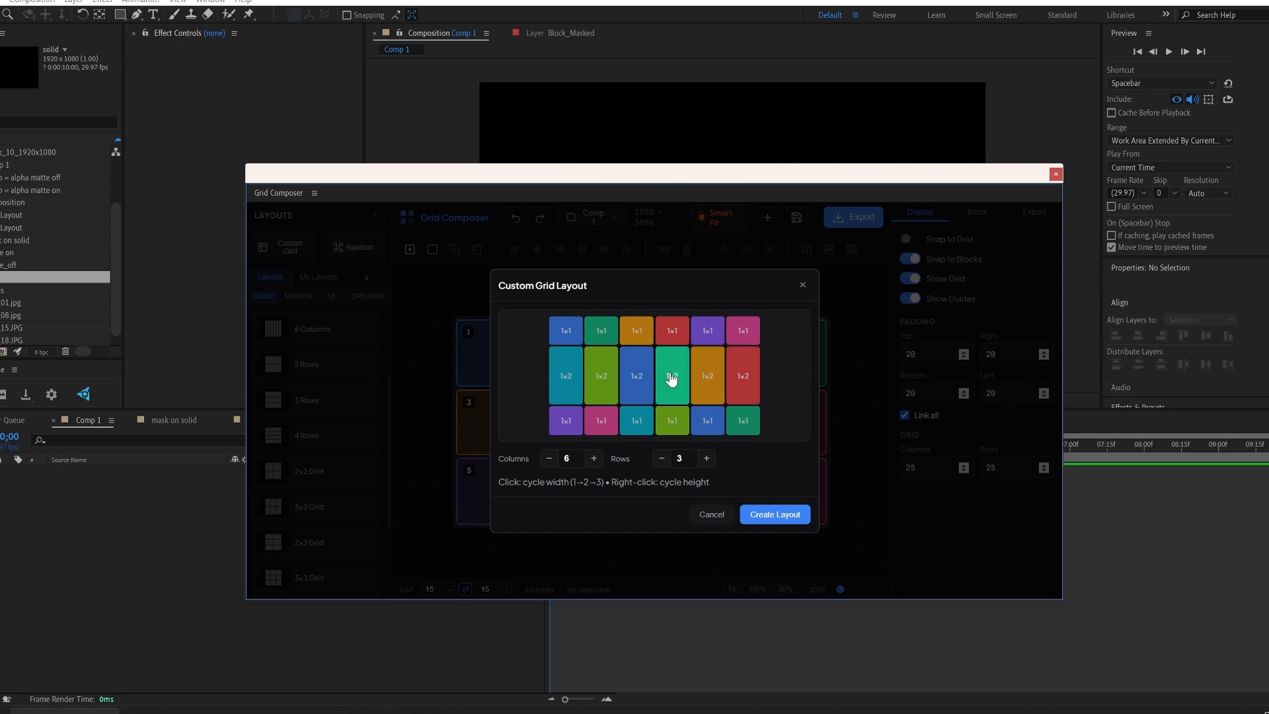
{"action": "right_click", "coordinate": [671, 378]}
{"action": "right_click", "coordinate": [672, 379]}
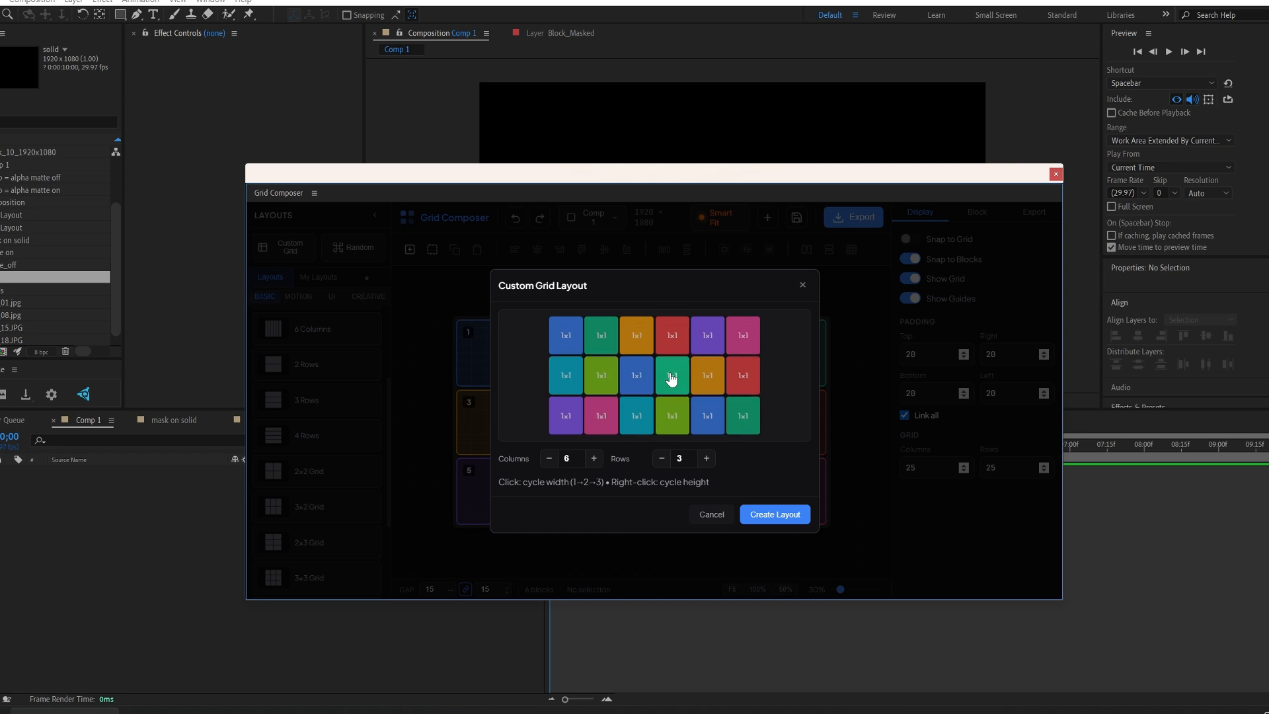
{"action": "right_click", "coordinate": [671, 378]}
{"action": "right_click", "coordinate": [672, 379]}
{"action": "right_click", "coordinate": [671, 379]}
{"action": "right_click", "coordinate": [705, 379]}
{"action": "right_click", "coordinate": [705, 378]}
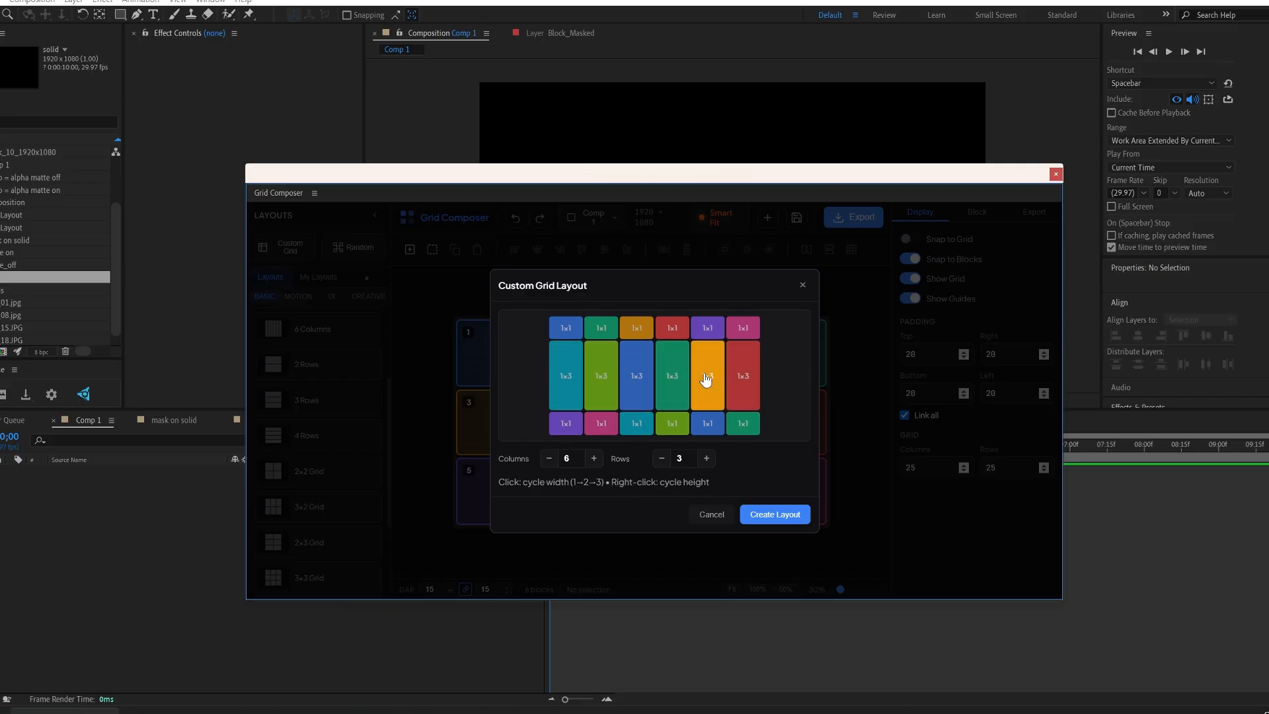
{"action": "right_click", "coordinate": [705, 378]}
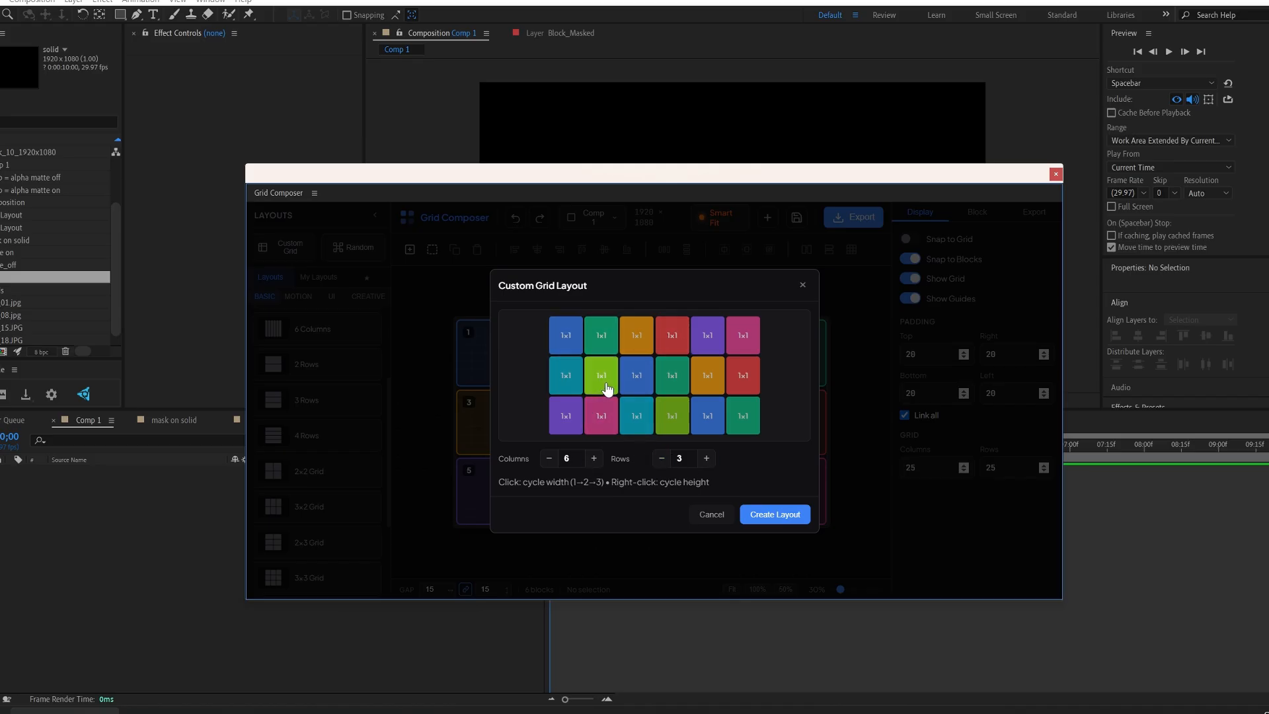
{"action": "left_click", "coordinate": [777, 515]}
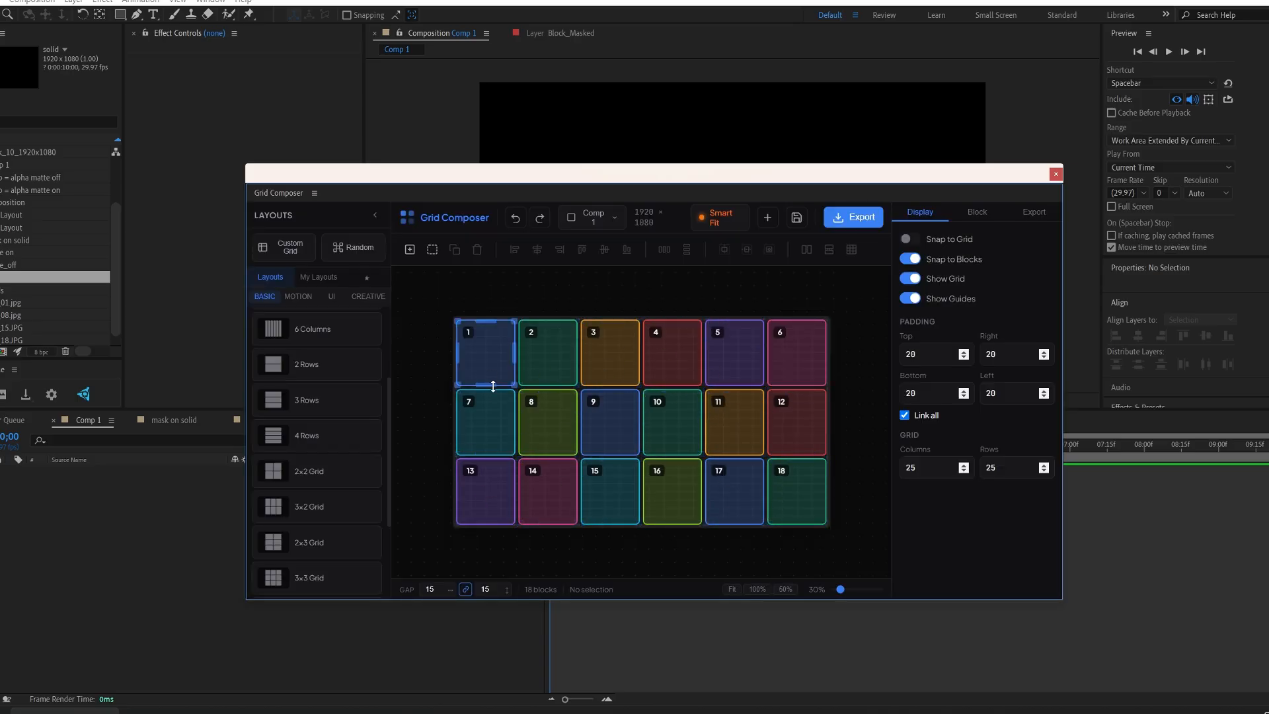
Start a random layout, look through its styles while keeping Mosaic, and try different block counts down to 3
{"action": "left_click", "coordinate": [362, 257]}
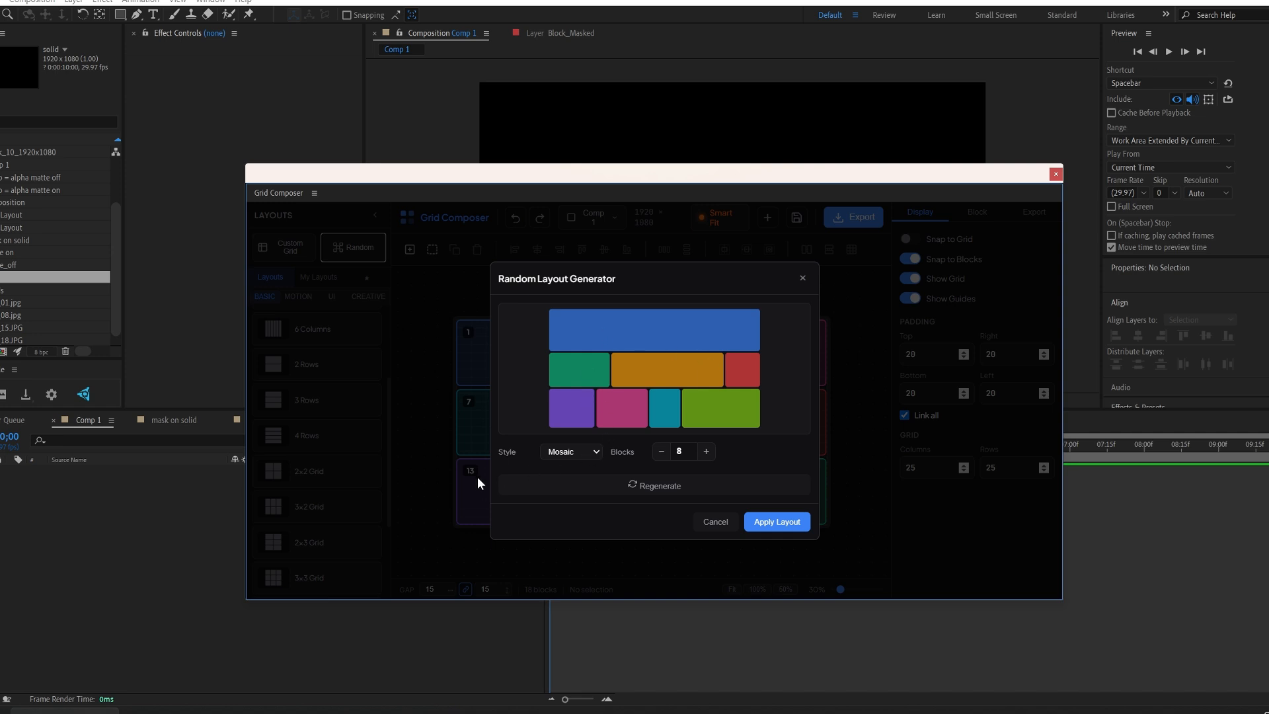
{"action": "left_click", "coordinate": [593, 451]}
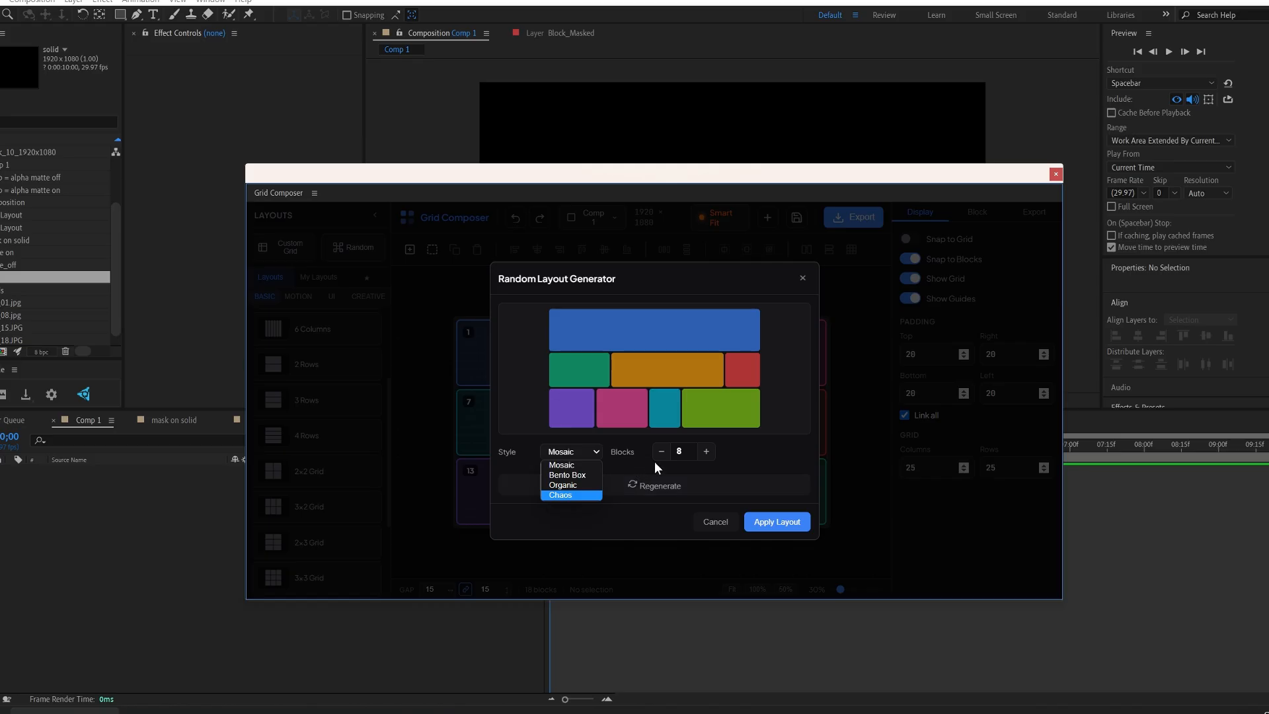
{"action": "left_click", "coordinate": [704, 456]}
{"action": "left_click", "coordinate": [705, 452]}
{"action": "left_click", "coordinate": [705, 452]}
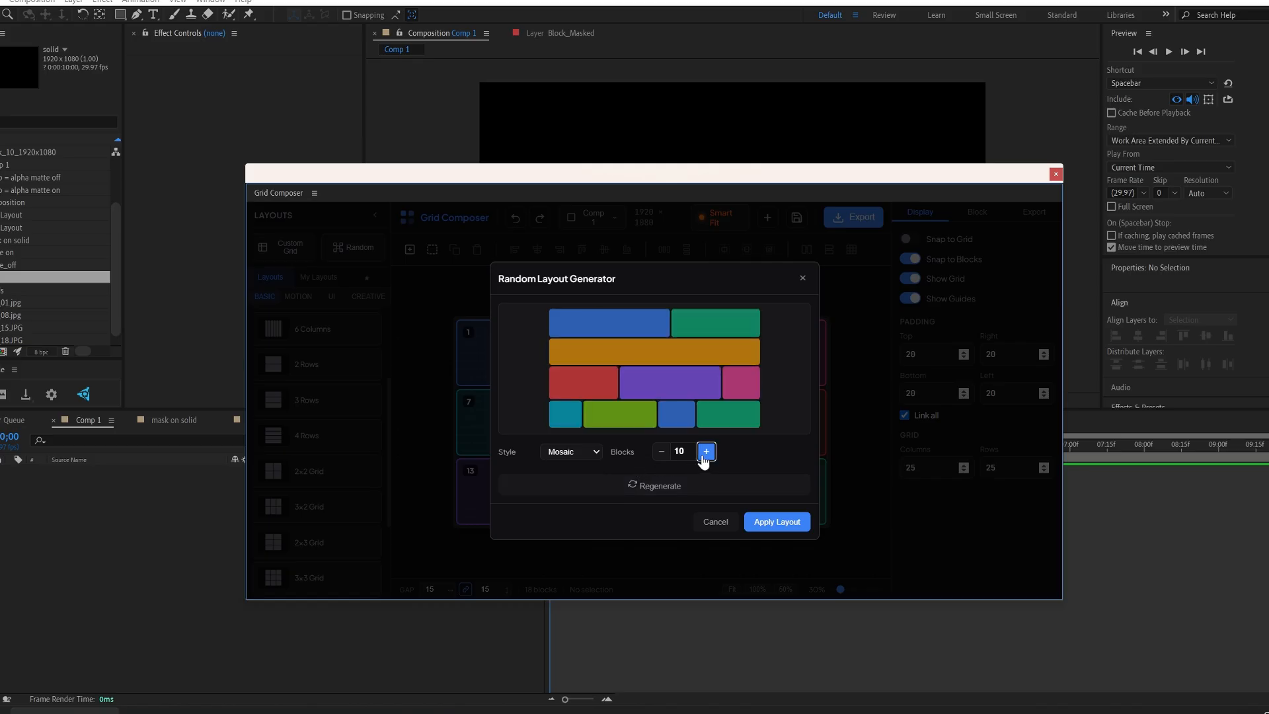
{"action": "left_click", "coordinate": [705, 452]}
{"action": "left_click", "coordinate": [661, 451]}
{"action": "left_click", "coordinate": [661, 451]}
{"action": "left_click", "coordinate": [662, 452]}
{"action": "left_click", "coordinate": [661, 451]}
{"action": "left_click", "coordinate": [662, 452]}
{"action": "left_click", "coordinate": [662, 452]}
{"action": "left_click", "coordinate": [661, 451]}
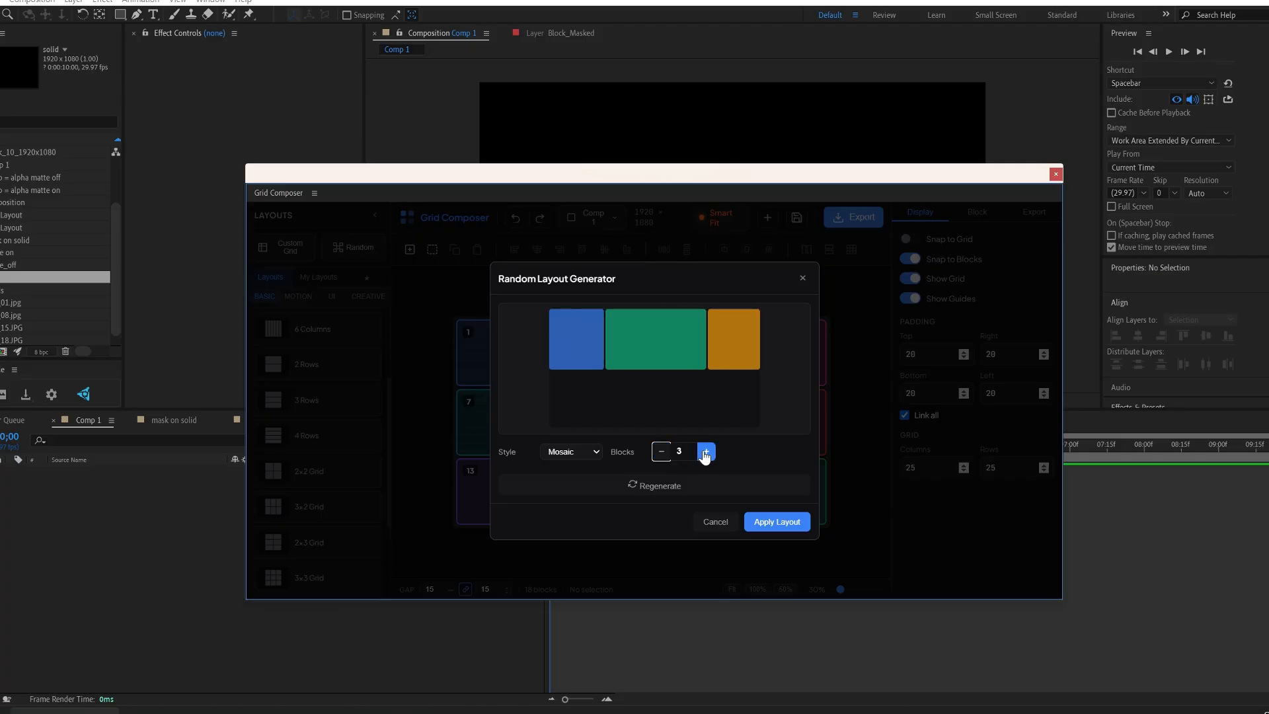
Try higher block counts for the random Mosaic layout, including 15 and 10, and settle on 6 blocks
{"action": "left_click", "coordinate": [705, 452]}
{"action": "left_click", "coordinate": [705, 452]}
{"action": "left_click", "coordinate": [705, 452]}
{"action": "left_click", "coordinate": [705, 452]}
{"action": "left_click", "coordinate": [705, 452]}
{"action": "left_click", "coordinate": [705, 452]}
{"action": "left_click", "coordinate": [705, 452]}
{"action": "left_click", "coordinate": [706, 452]}
{"action": "left_click", "coordinate": [705, 452]}
{"action": "left_click", "coordinate": [662, 451]}
{"action": "left_click", "coordinate": [662, 451]}
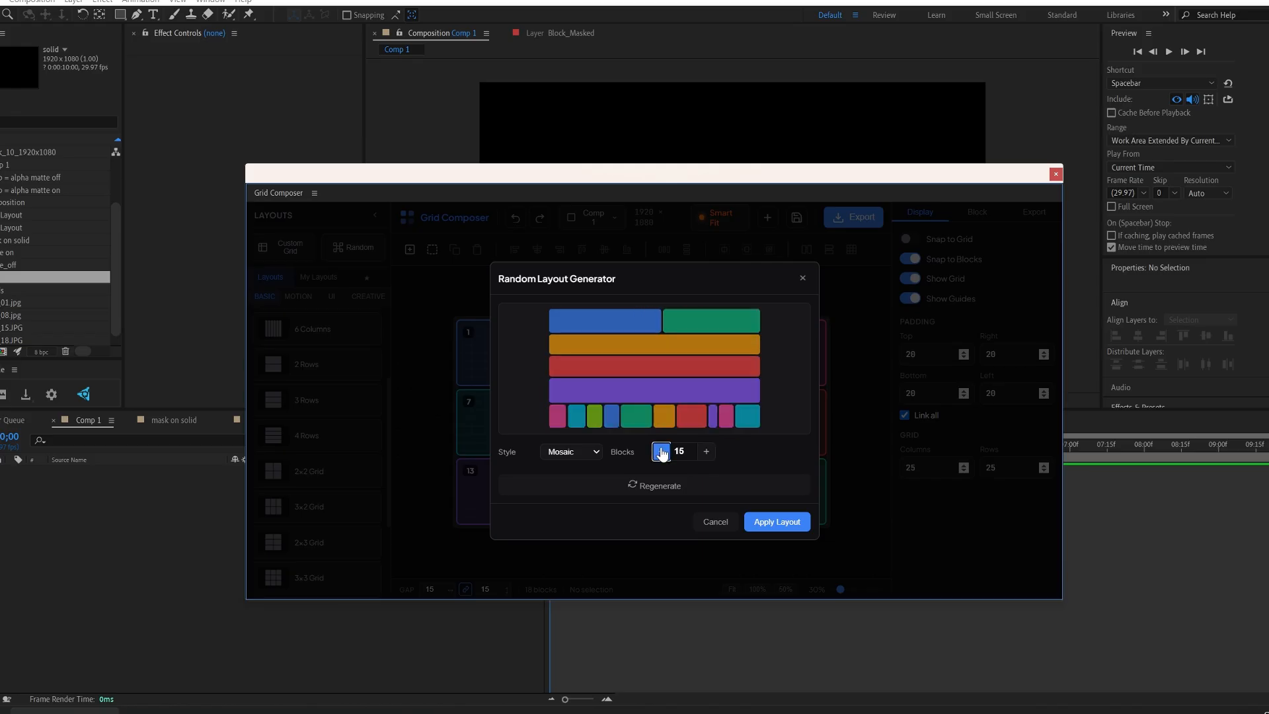
{"action": "left_click", "coordinate": [661, 452]}
{"action": "left_click", "coordinate": [662, 451]}
{"action": "left_click", "coordinate": [662, 451]}
{"action": "left_click", "coordinate": [661, 451]}
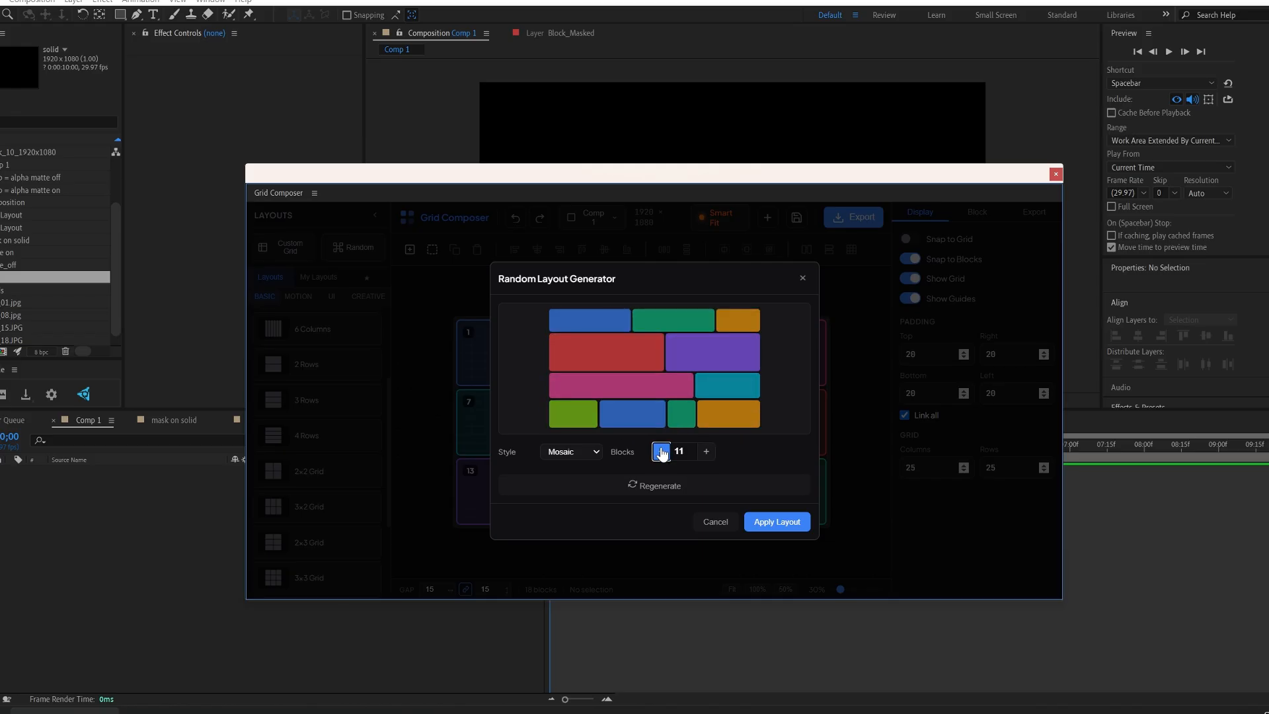
{"action": "left_click", "coordinate": [662, 452]}
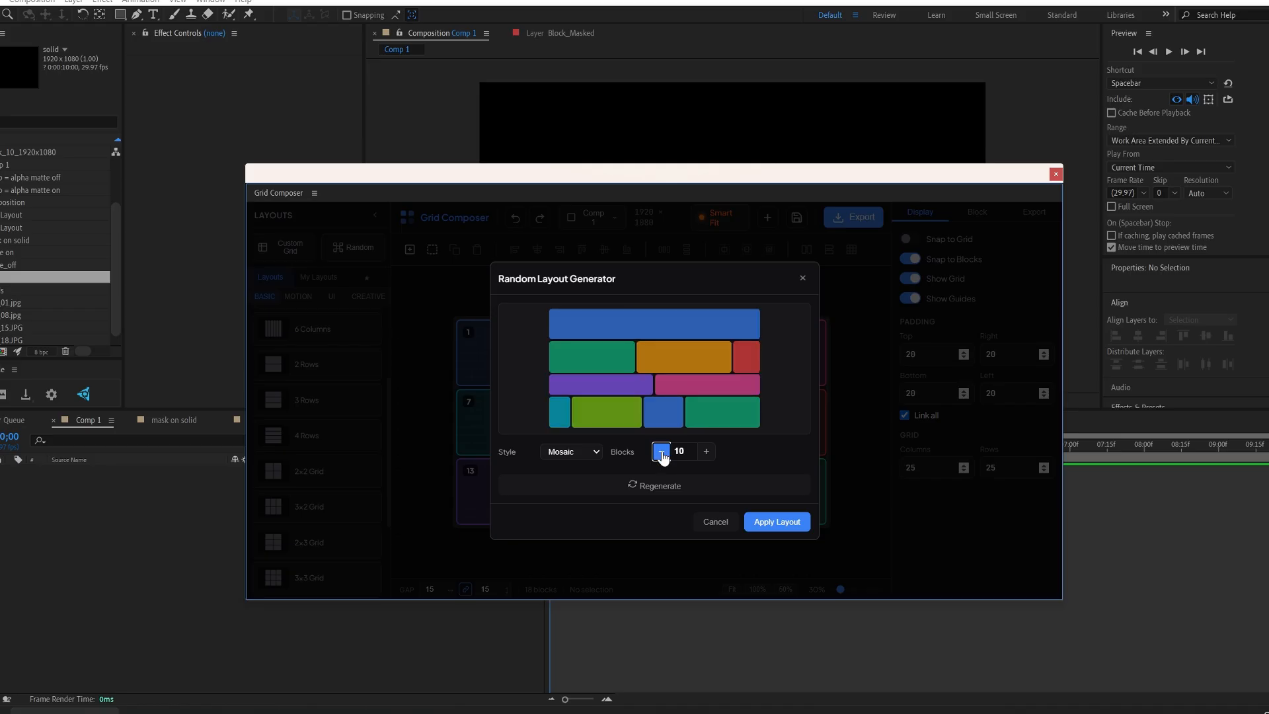
{"action": "left_click", "coordinate": [661, 452]}
{"action": "left_click", "coordinate": [662, 452]}
{"action": "left_click", "coordinate": [662, 452]}
{"action": "left_click", "coordinate": [661, 452]}
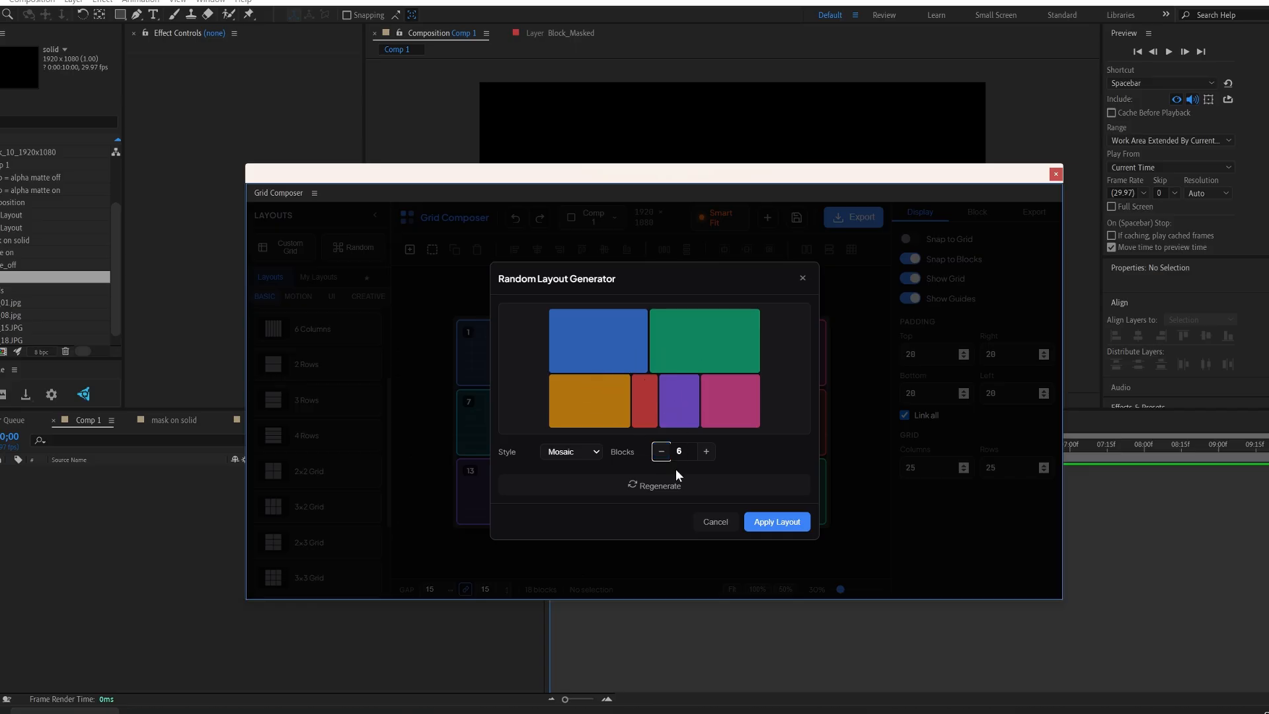
Regenerate the six-block Mosaic layout until it has two rows of three blocks, and apply it to the canvas
{"action": "left_click", "coordinate": [663, 489]}
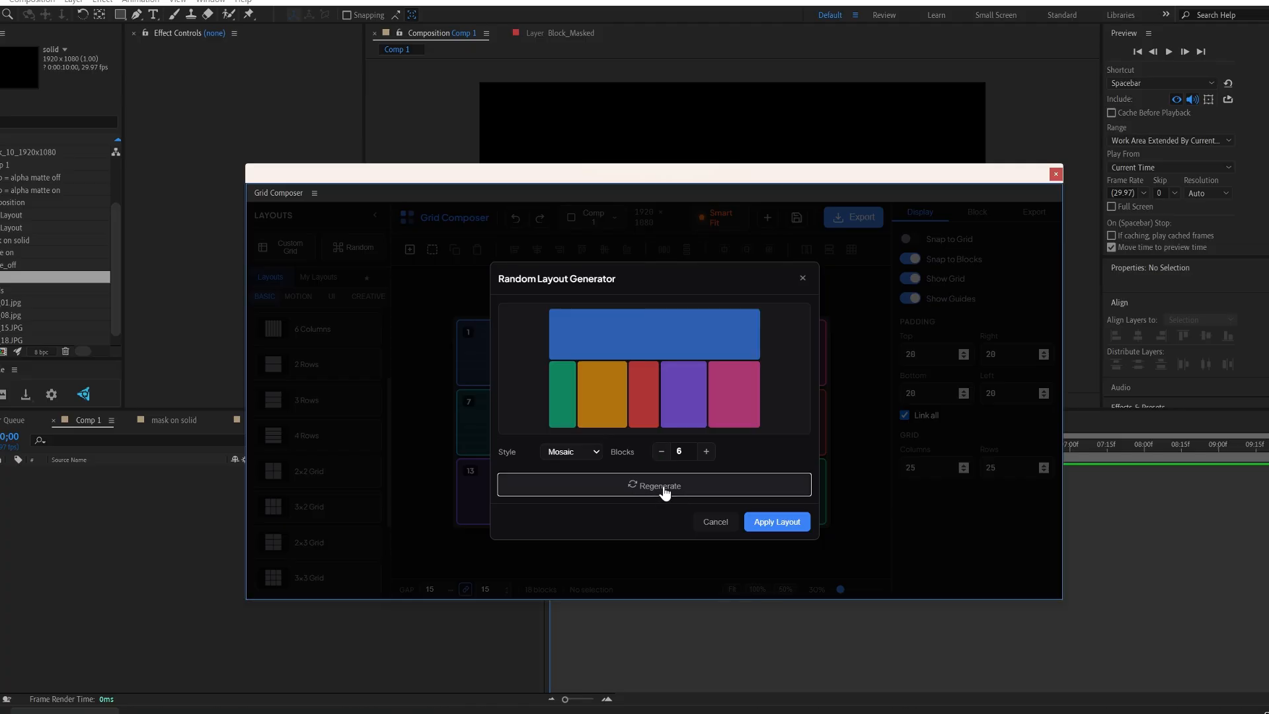
{"action": "left_click", "coordinate": [664, 489]}
{"action": "left_click", "coordinate": [663, 489]}
{"action": "left_click", "coordinate": [663, 489]}
{"action": "left_click", "coordinate": [663, 489]}
{"action": "left_click", "coordinate": [663, 489]}
{"action": "left_click", "coordinate": [663, 489]}
{"action": "left_click", "coordinate": [663, 489]}
{"action": "left_click", "coordinate": [664, 489]}
{"action": "left_click", "coordinate": [664, 489]}
{"action": "left_click", "coordinate": [664, 489]}
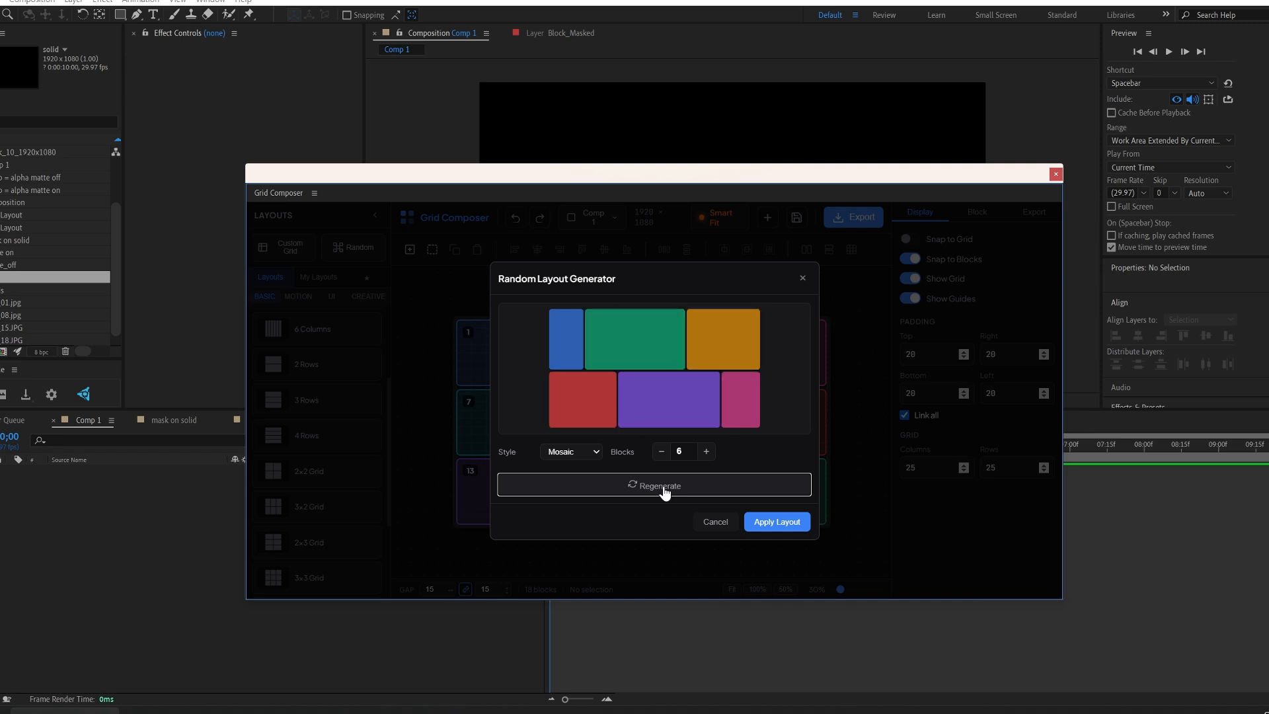
{"action": "left_click", "coordinate": [766, 522]}
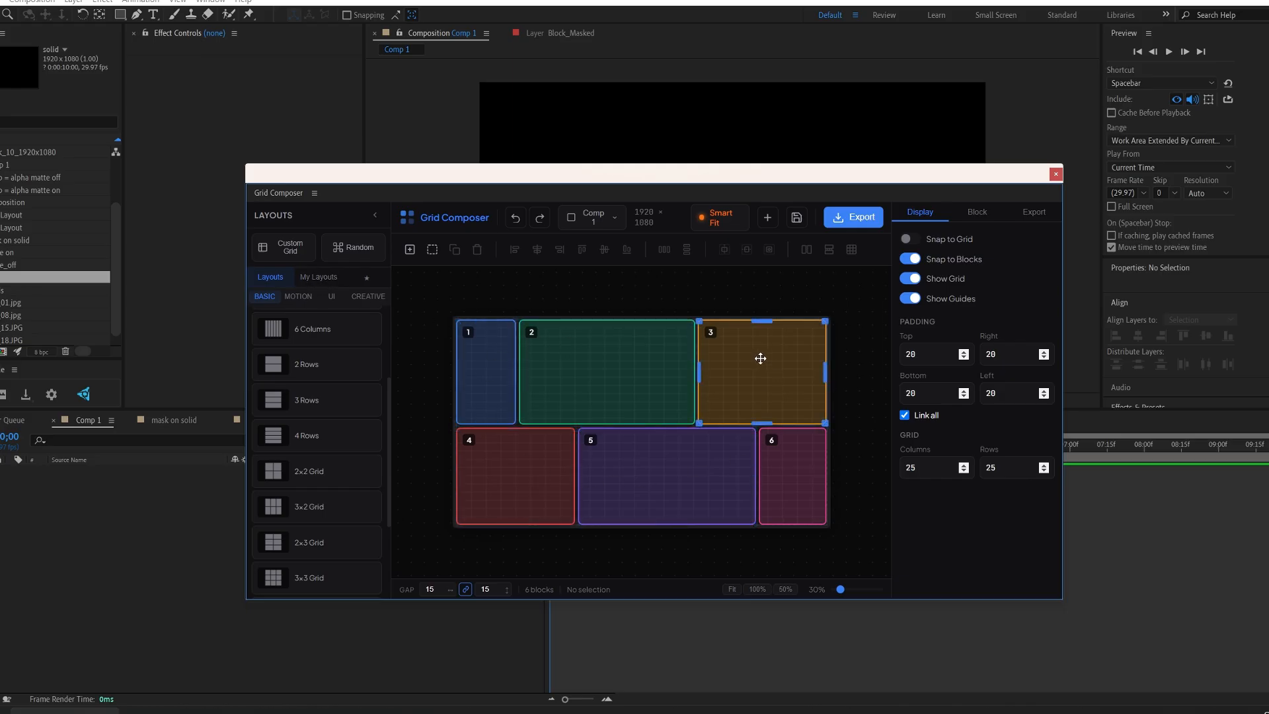
Save the current layout as a preset named 1234, and delete that preset from the saved layouts
{"action": "left_click", "coordinate": [796, 218]}
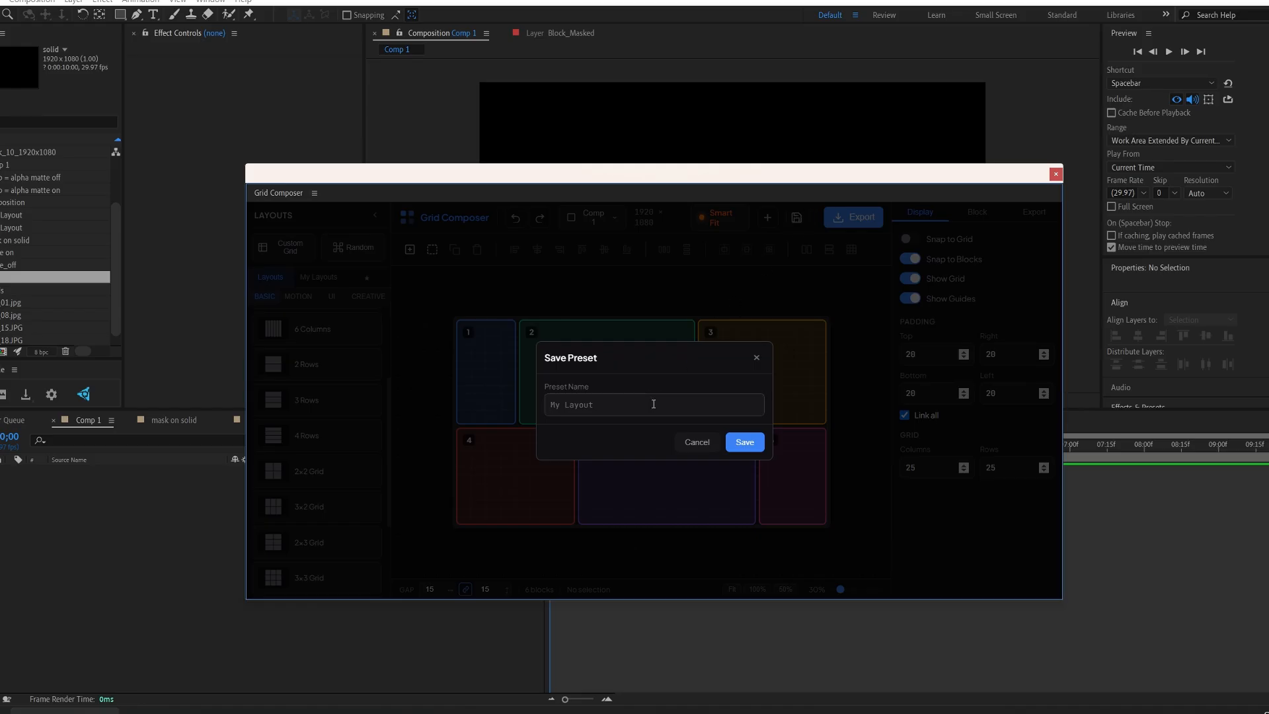
{"action": "type", "text": "1234"}
{"action": "left_click", "coordinate": [745, 445]}
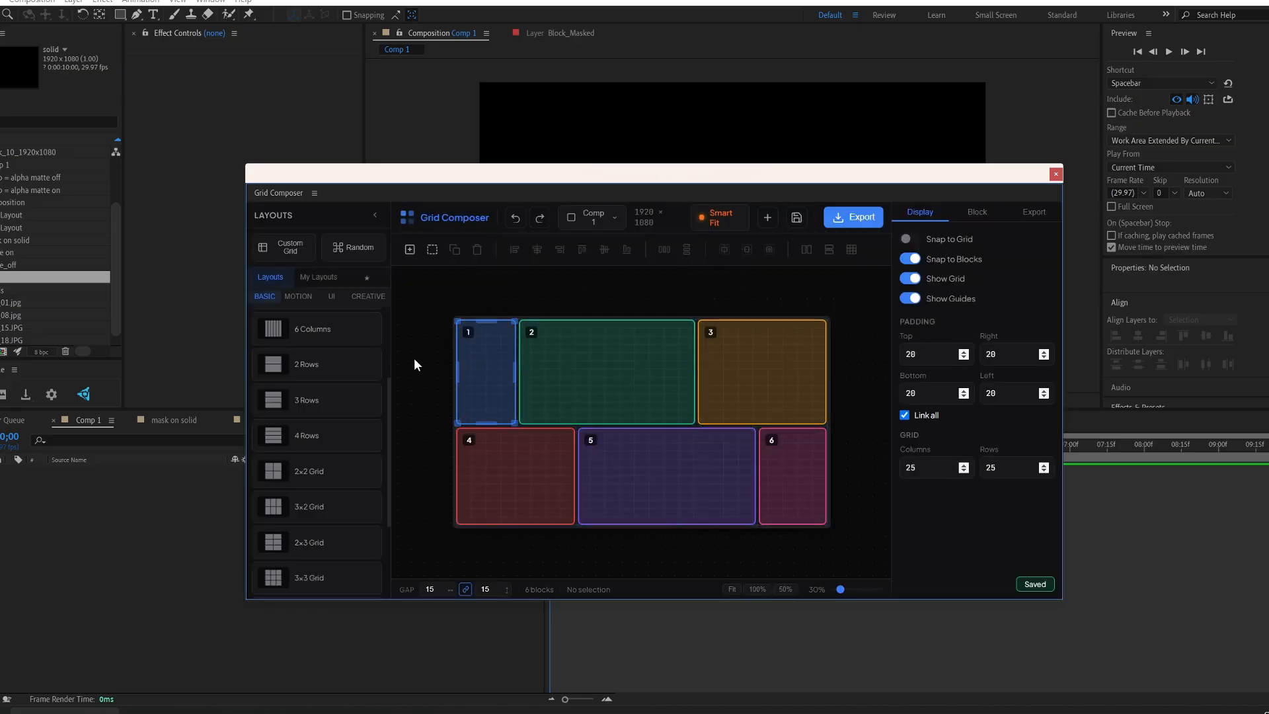
{"action": "left_click", "coordinate": [328, 283]}
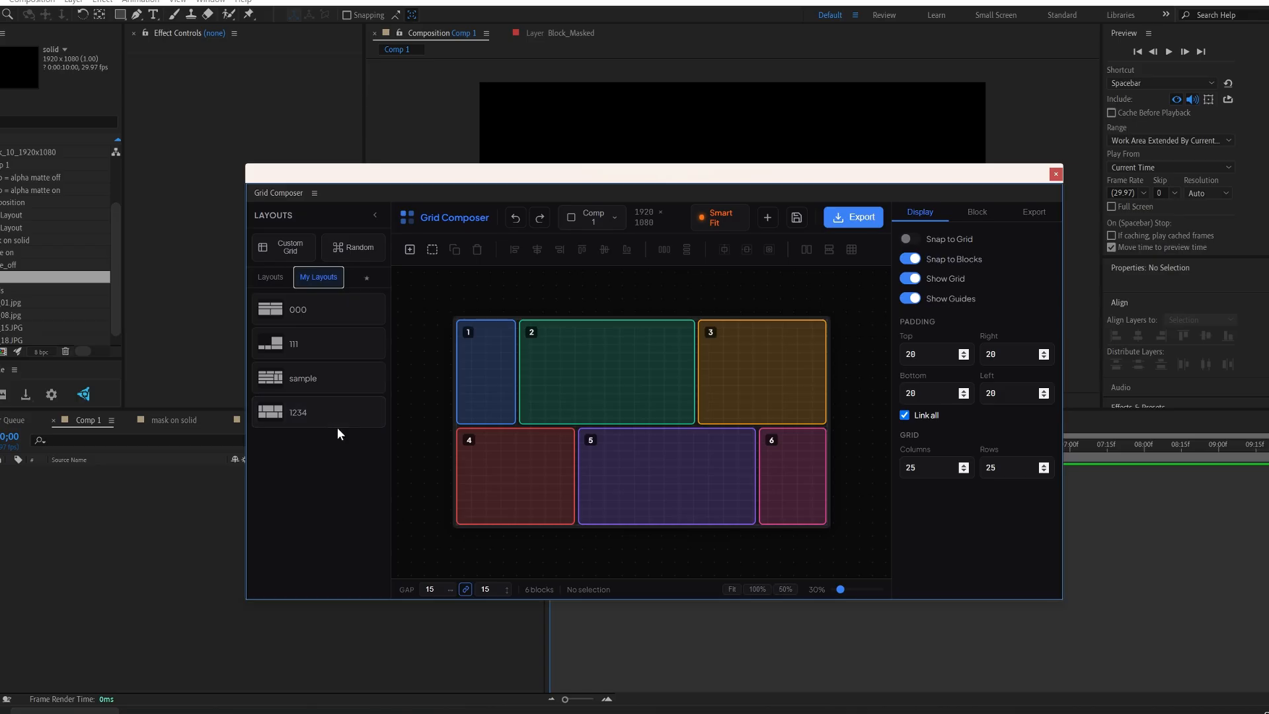
{"action": "left_click", "coordinate": [373, 413]}
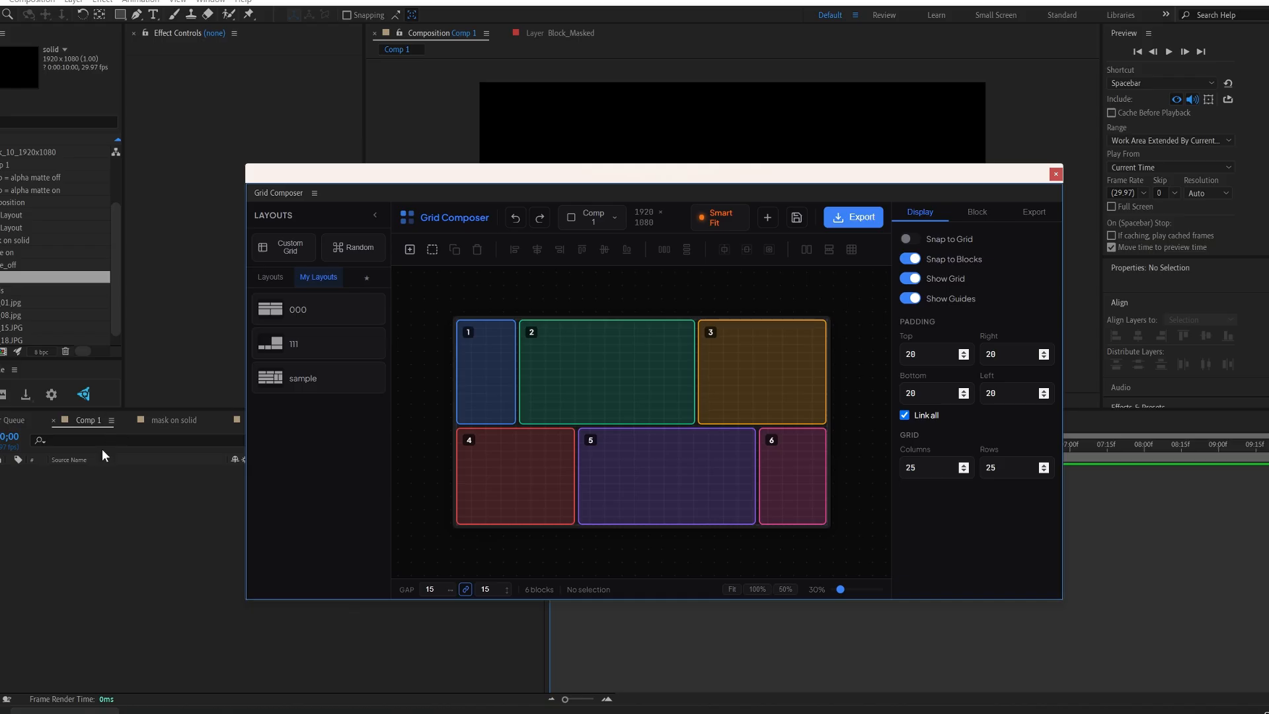
Try the Active Composition as the canvas source, and apply a custom canvas size using the 1920×1080 preset
{"action": "left_click", "coordinate": [616, 218]}
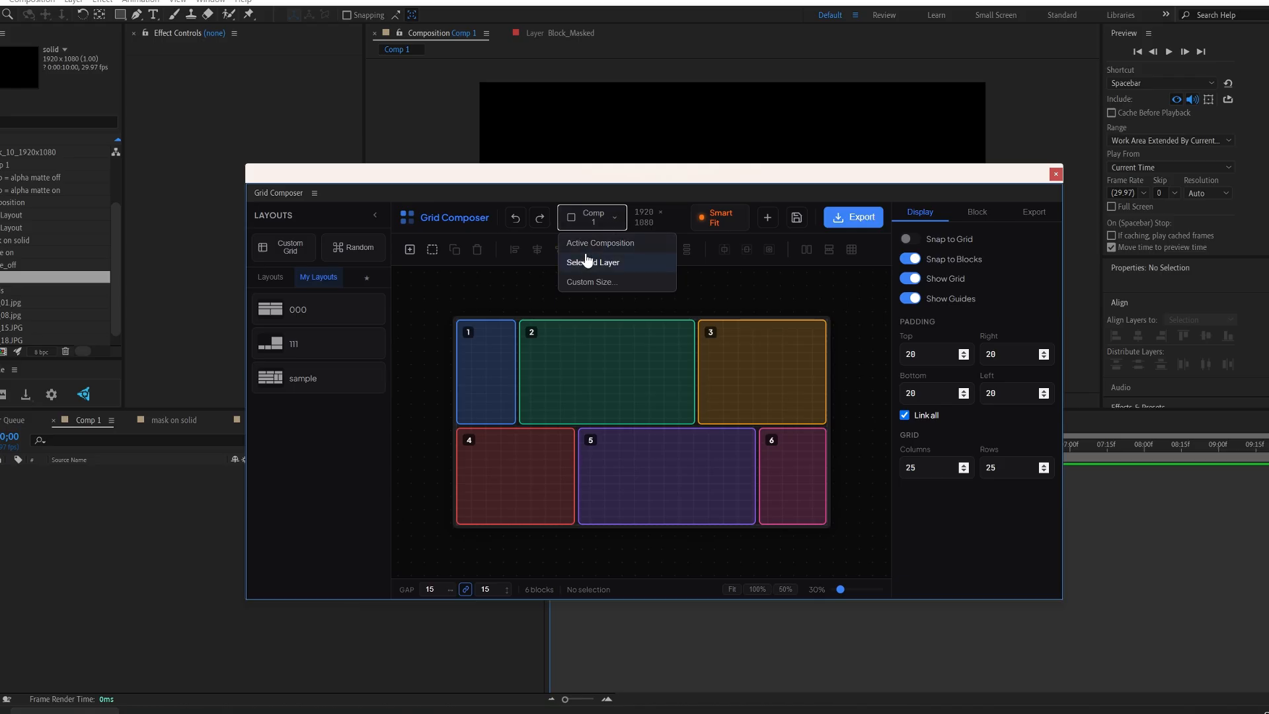
{"action": "left_click", "coordinate": [620, 245]}
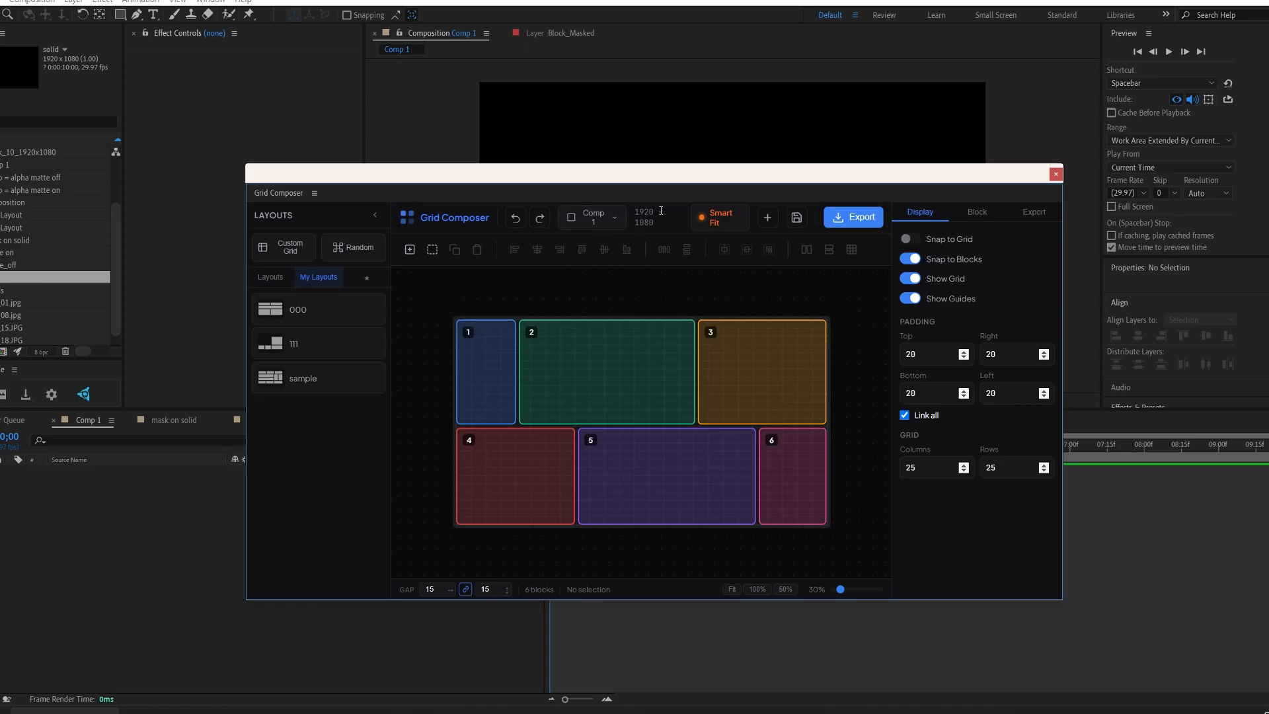
{"action": "left_click", "coordinate": [614, 218]}
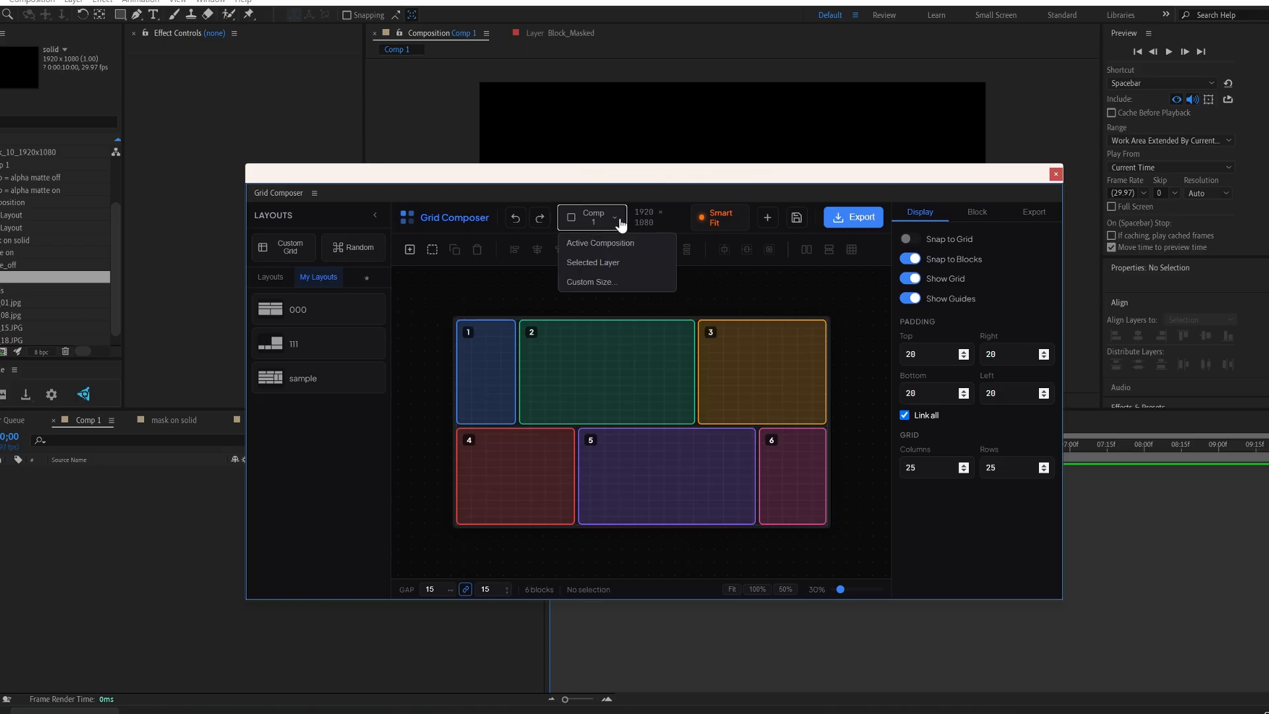
{"action": "left_click", "coordinate": [606, 282]}
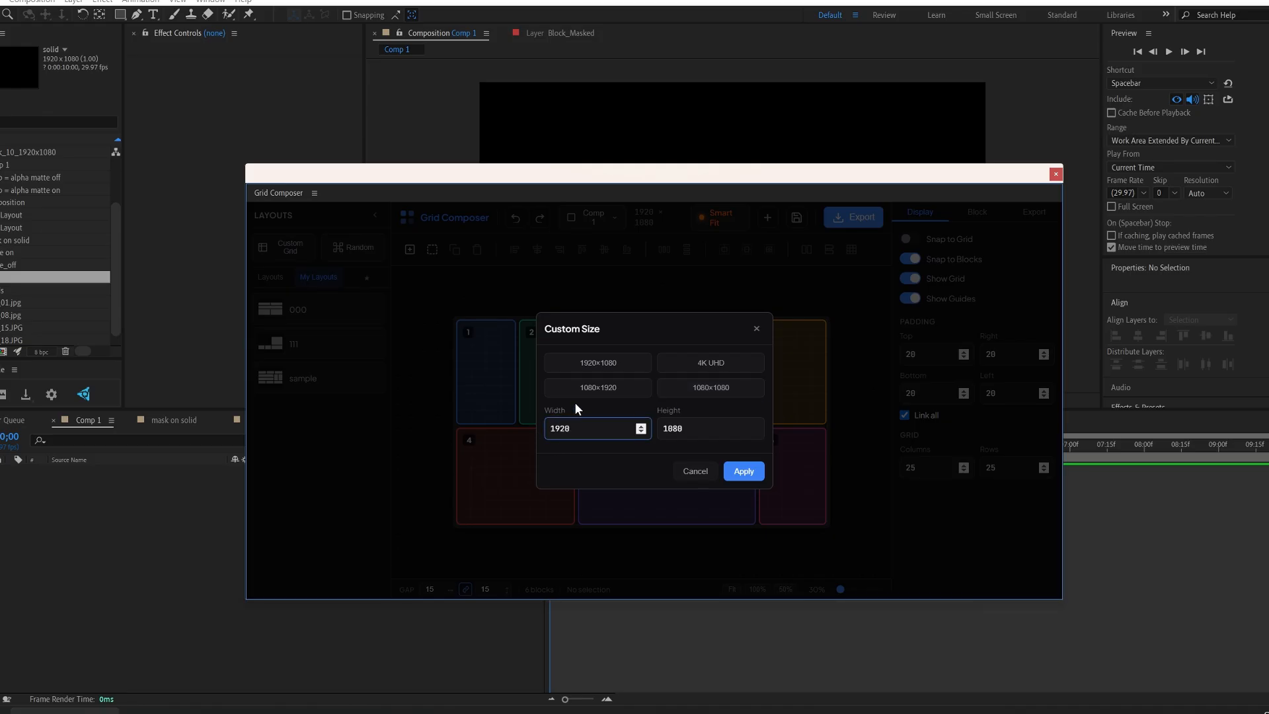
{"action": "left_click", "coordinate": [588, 428]}
{"action": "left_click", "coordinate": [612, 362]}
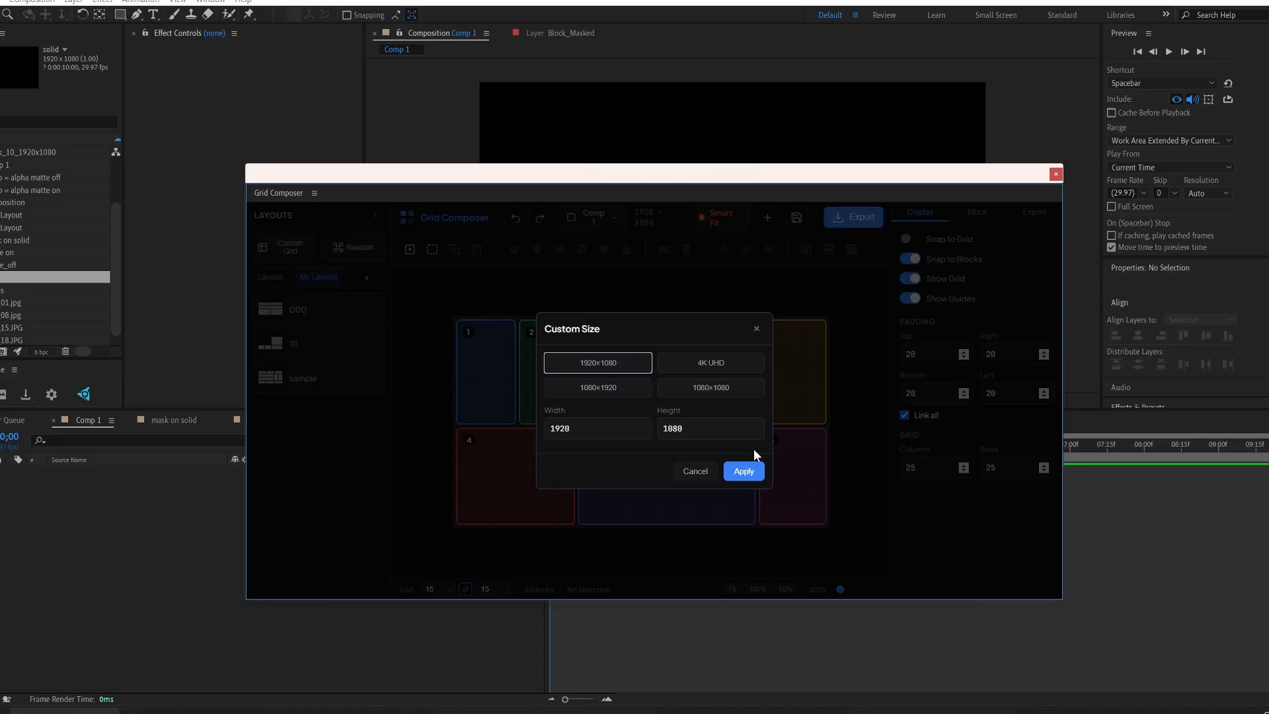
{"action": "left_click", "coordinate": [745, 472]}
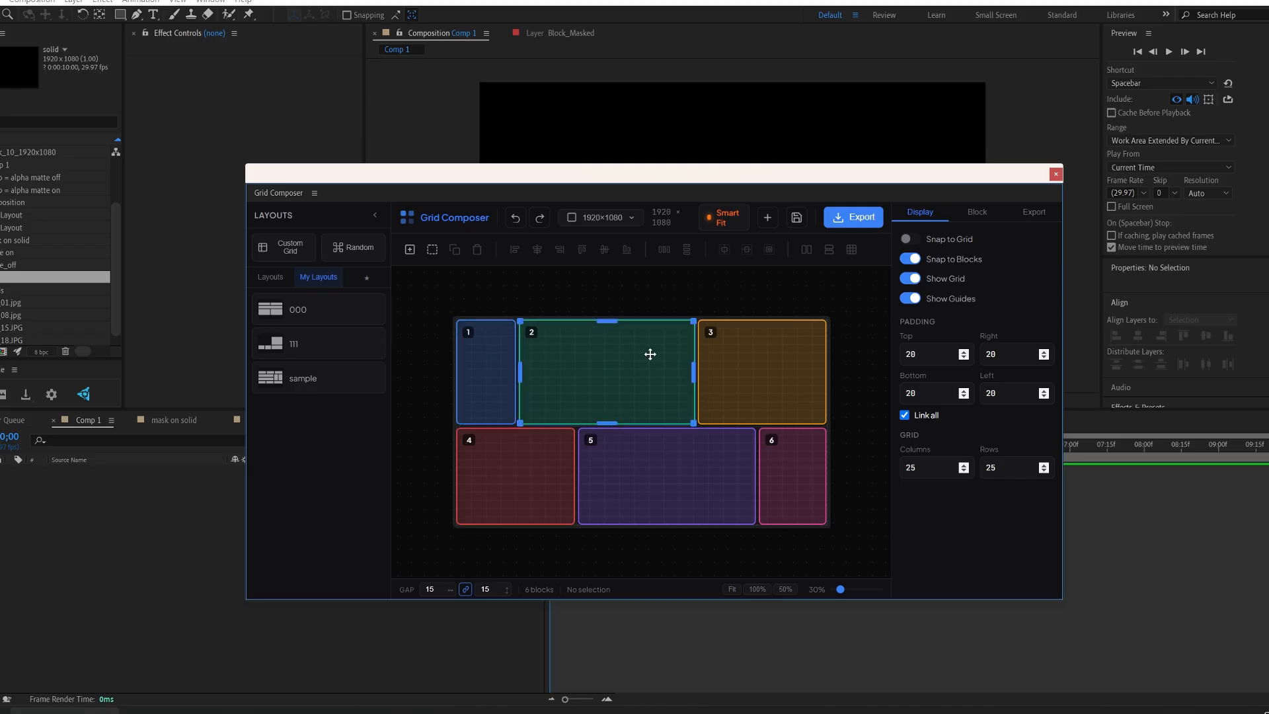
View the block actions available for block 3 in the layout
{"action": "left_click", "coordinate": [753, 363]}
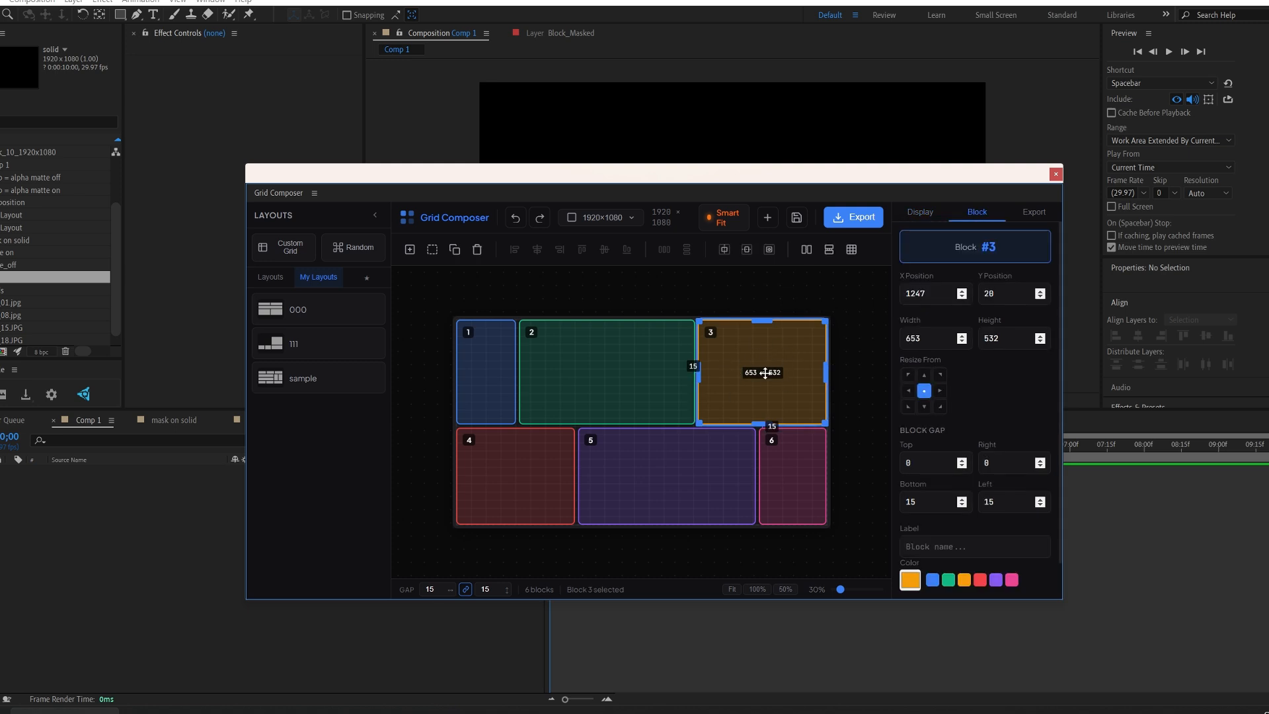
{"action": "right_click", "coordinate": [770, 346]}
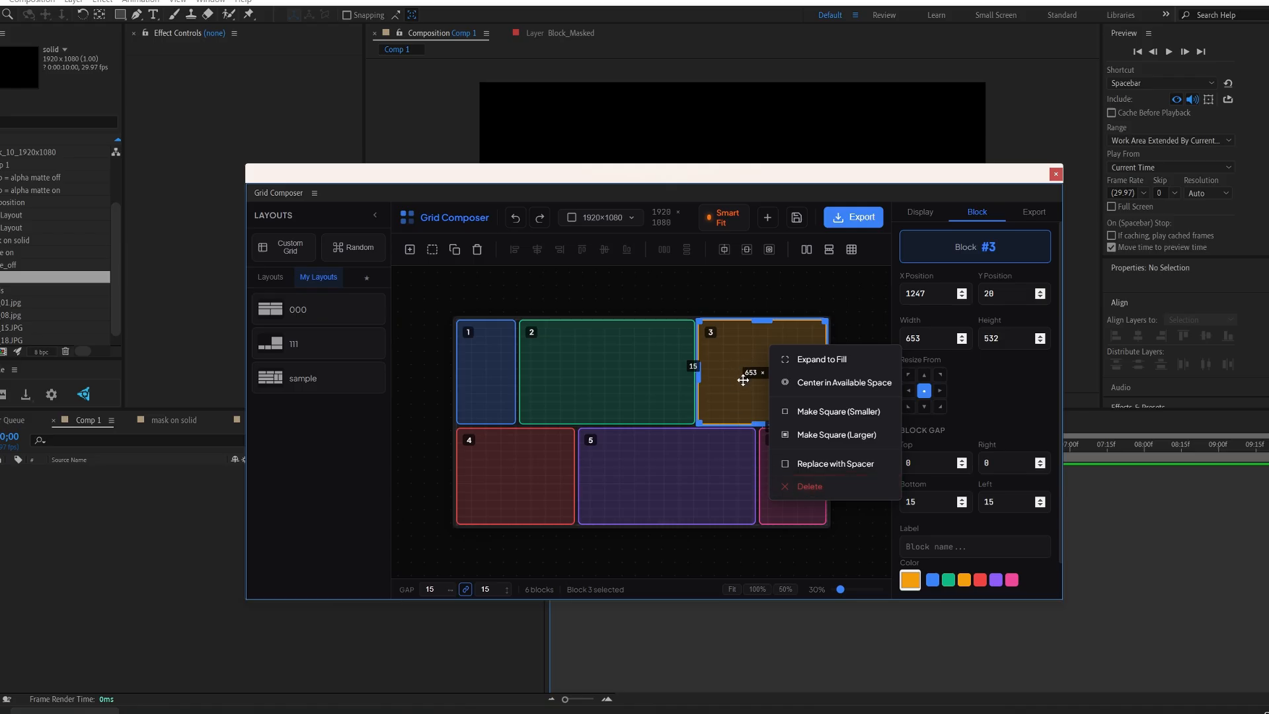
{"action": "left_click", "coordinate": [486, 298]}
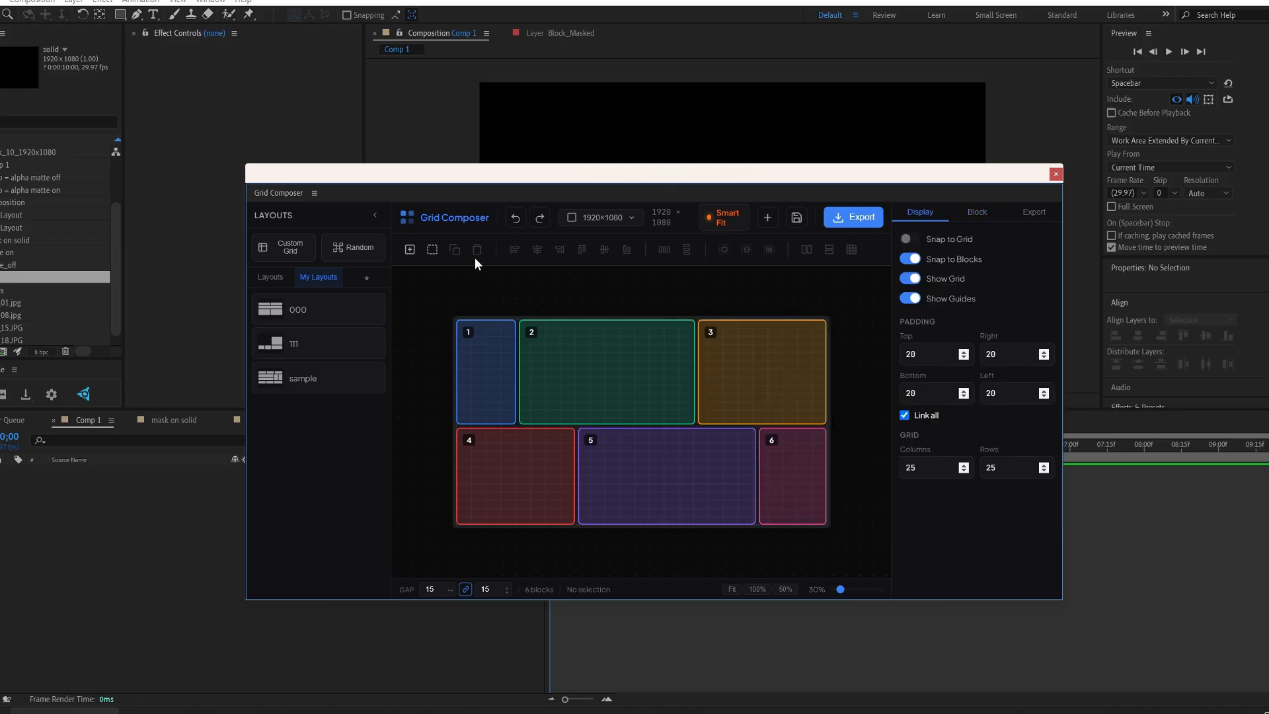
Delete block 3 with Smart Fit on, and undo the deletion
{"action": "left_click", "coordinate": [730, 340]}
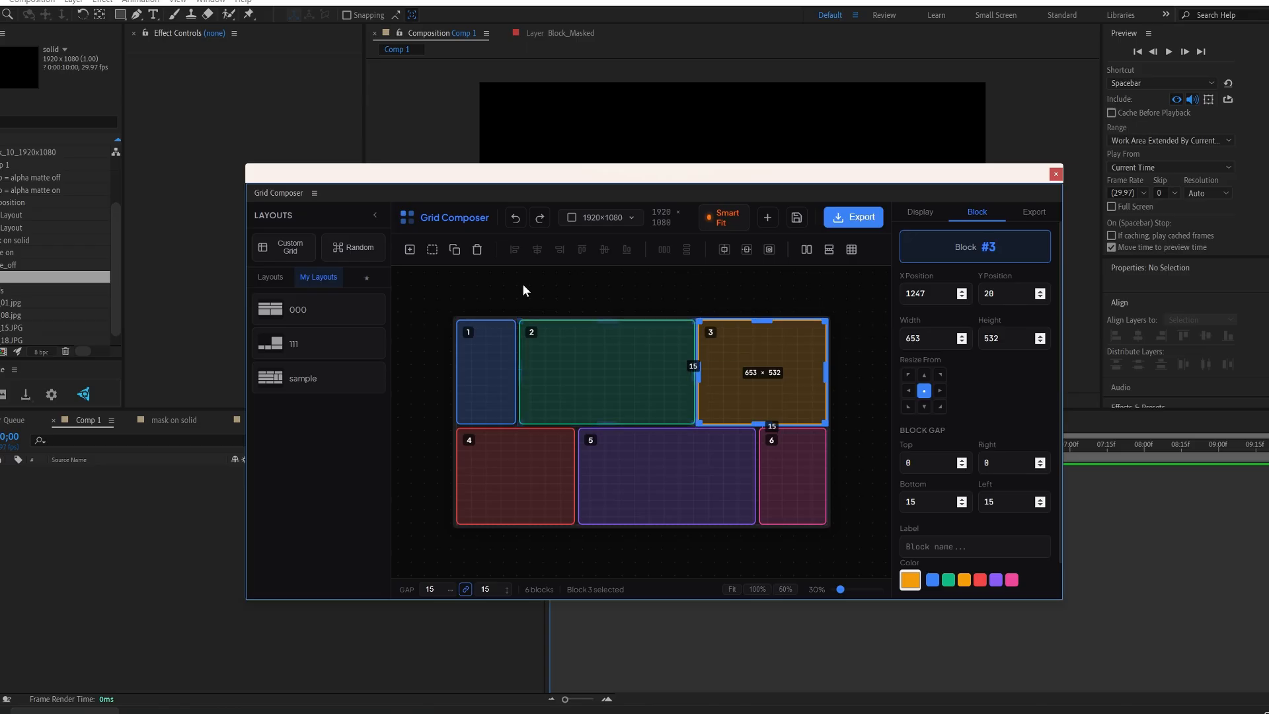
{"action": "left_click", "coordinate": [476, 249]}
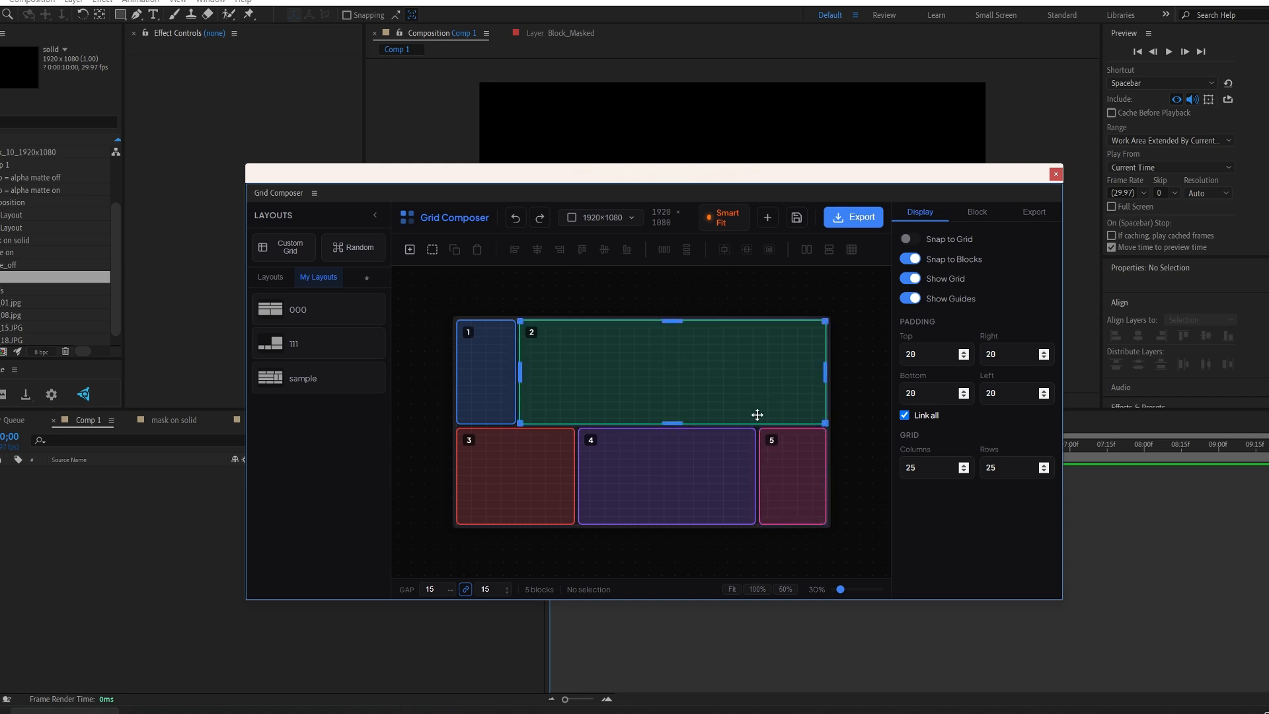
{"action": "left_click", "coordinate": [526, 219]}
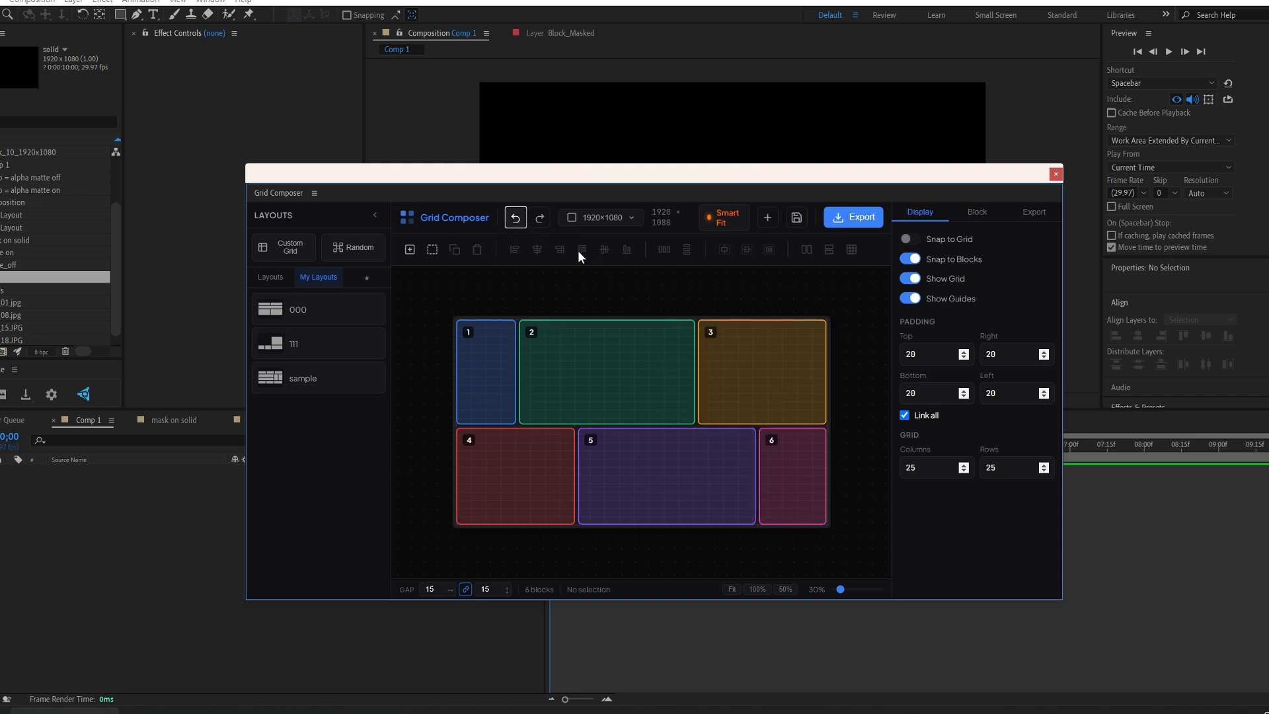
Delete block 3 with Smart Fit turned off, and switch Smart Fit back on
{"action": "left_click", "coordinate": [724, 218]}
{"action": "left_click", "coordinate": [760, 374]}
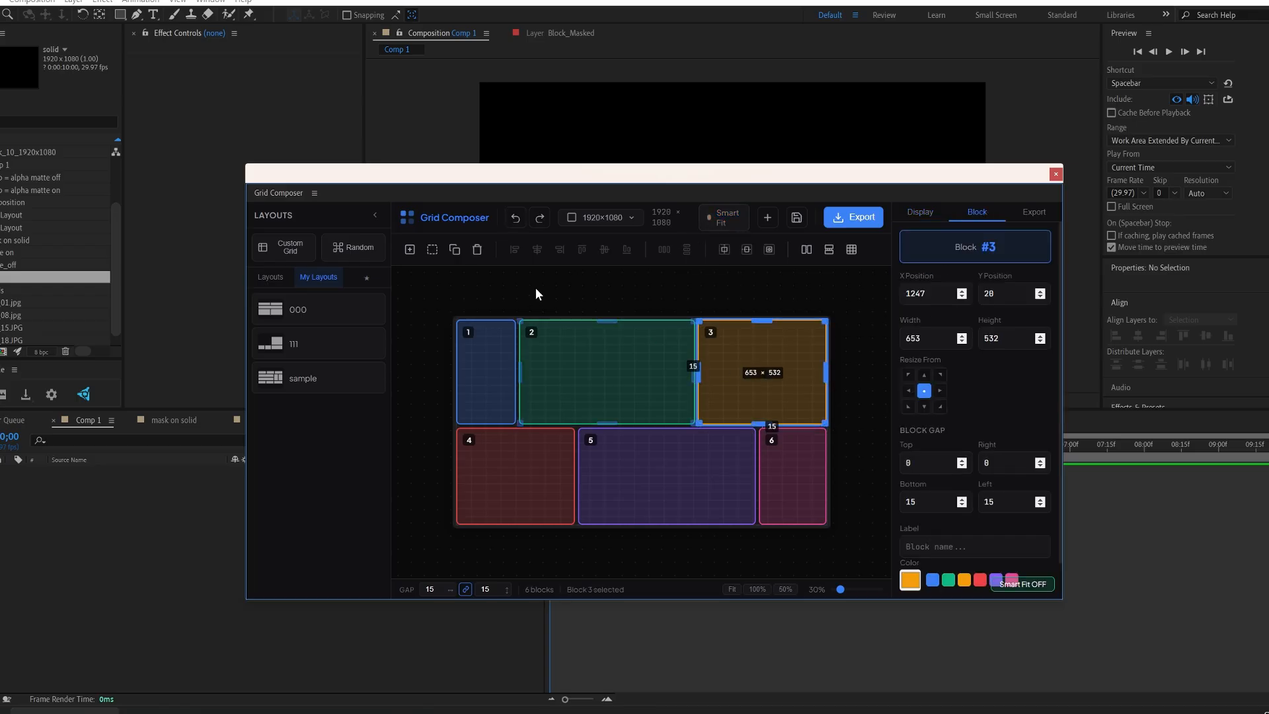
{"action": "left_click", "coordinate": [477, 251]}
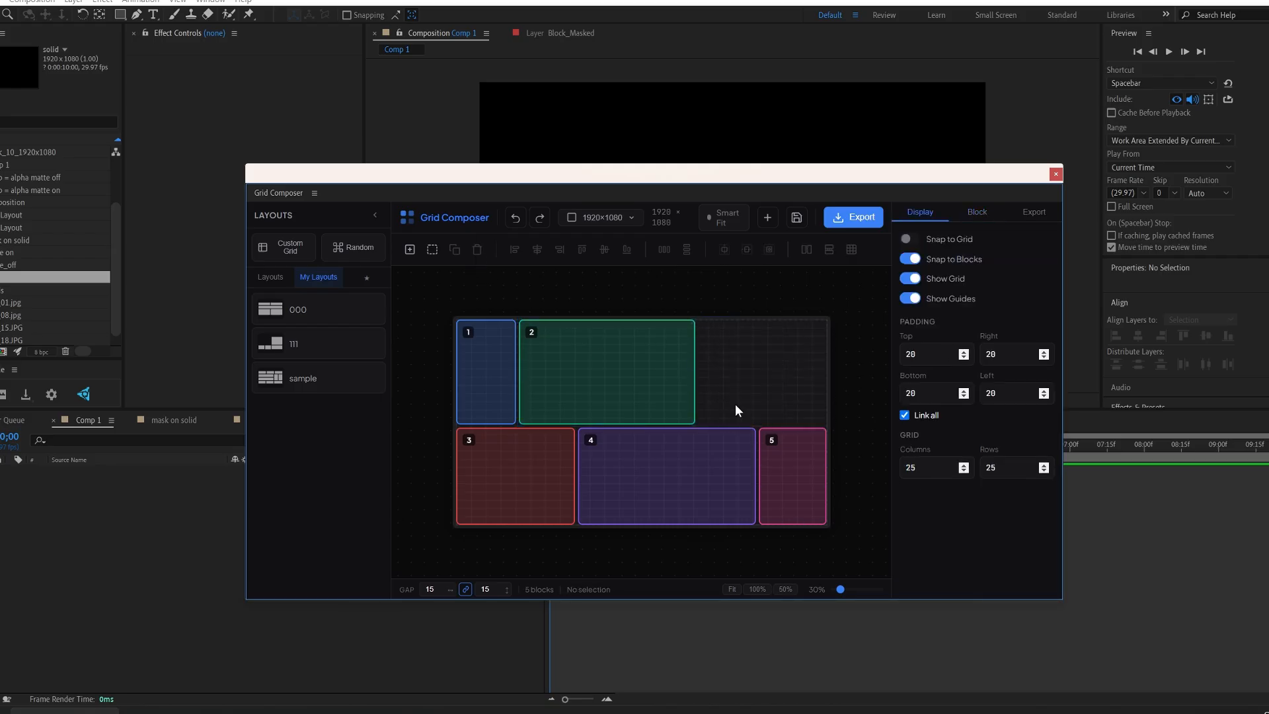
{"action": "left_click", "coordinate": [730, 218]}
Expand block 2 to fill the empty space beside it in the top row
{"action": "left_click", "coordinate": [652, 360]}
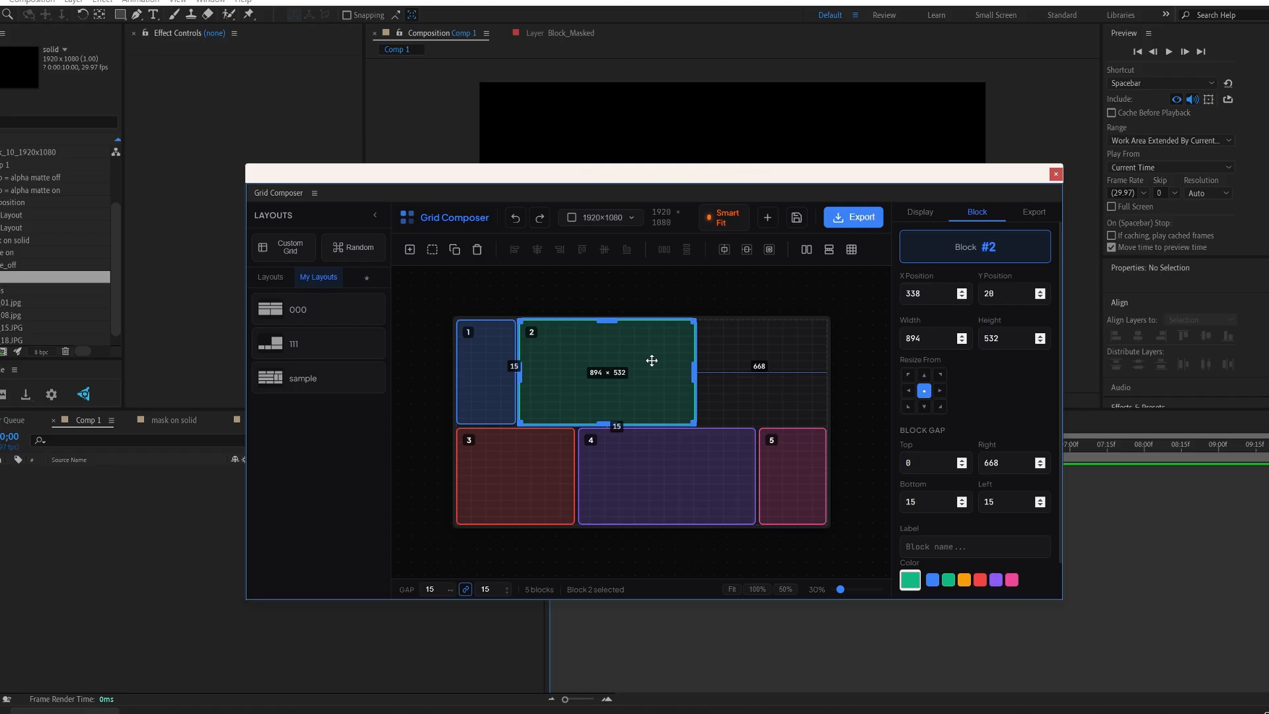
{"action": "right_click", "coordinate": [652, 360]}
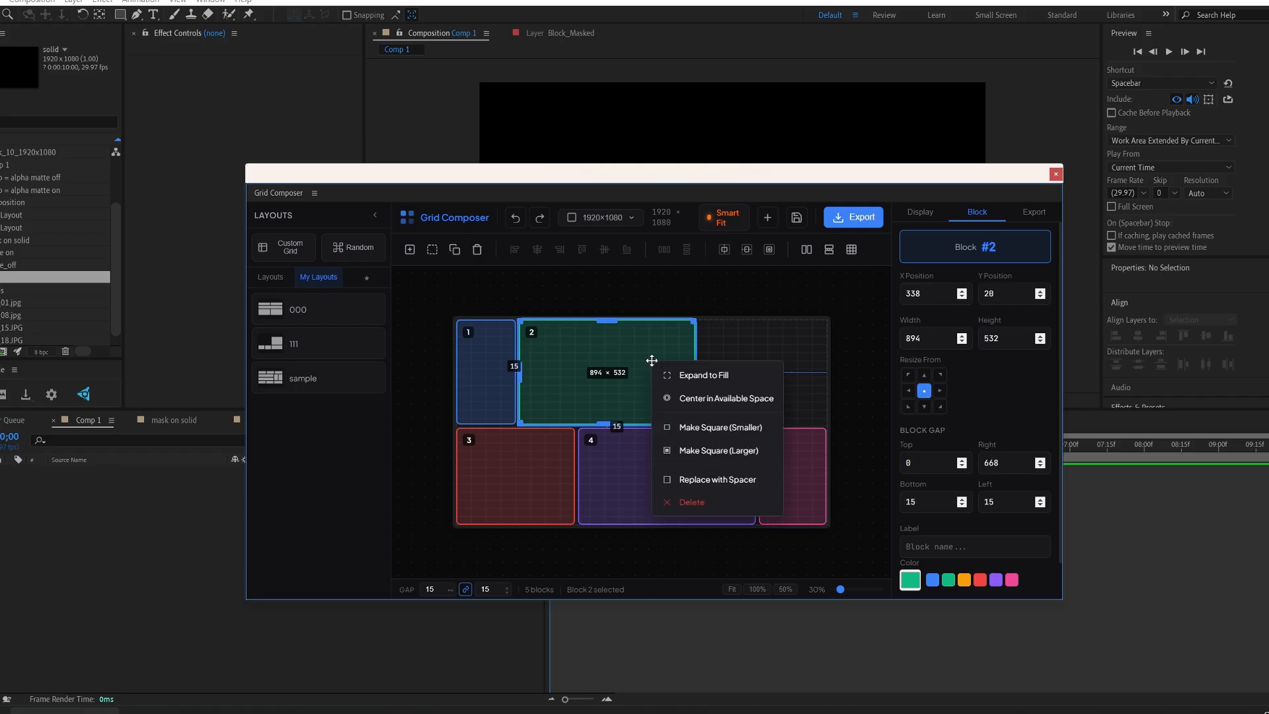
{"action": "left_click", "coordinate": [706, 376]}
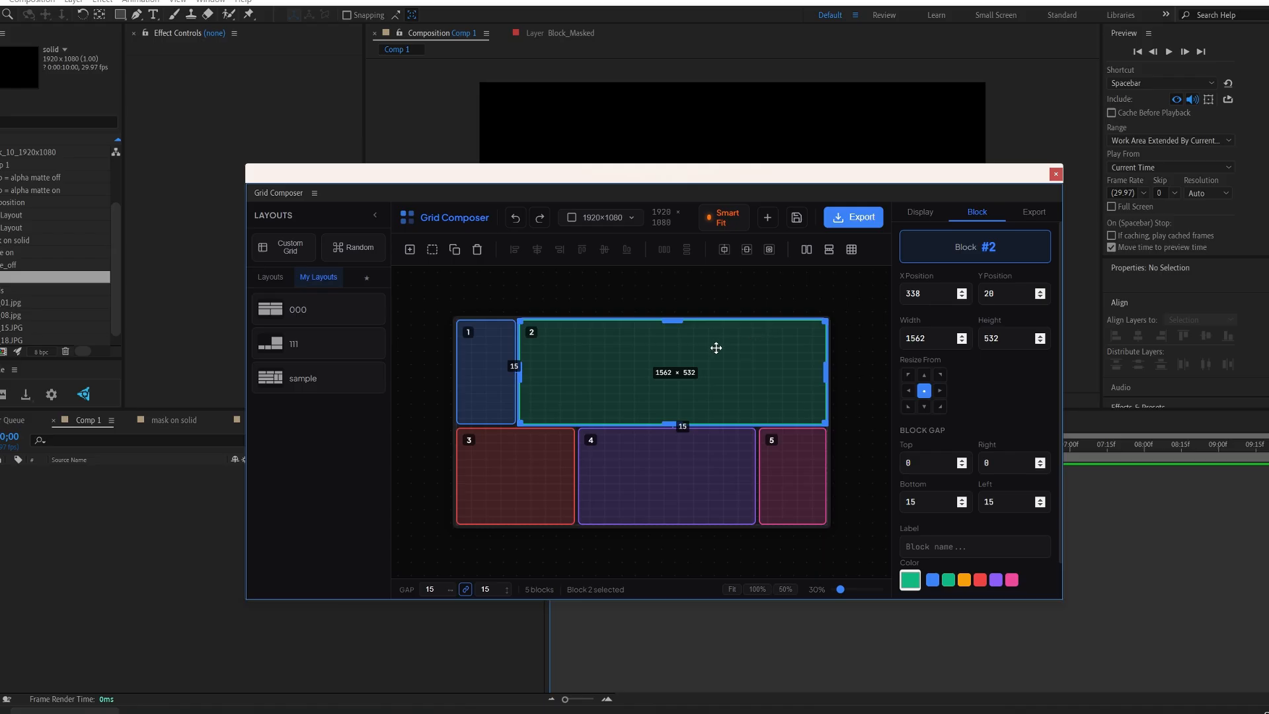
Replace the widened block 2 with a spacer
{"action": "left_click", "coordinate": [718, 301]}
{"action": "left_click", "coordinate": [718, 361]}
{"action": "right_click", "coordinate": [718, 361]}
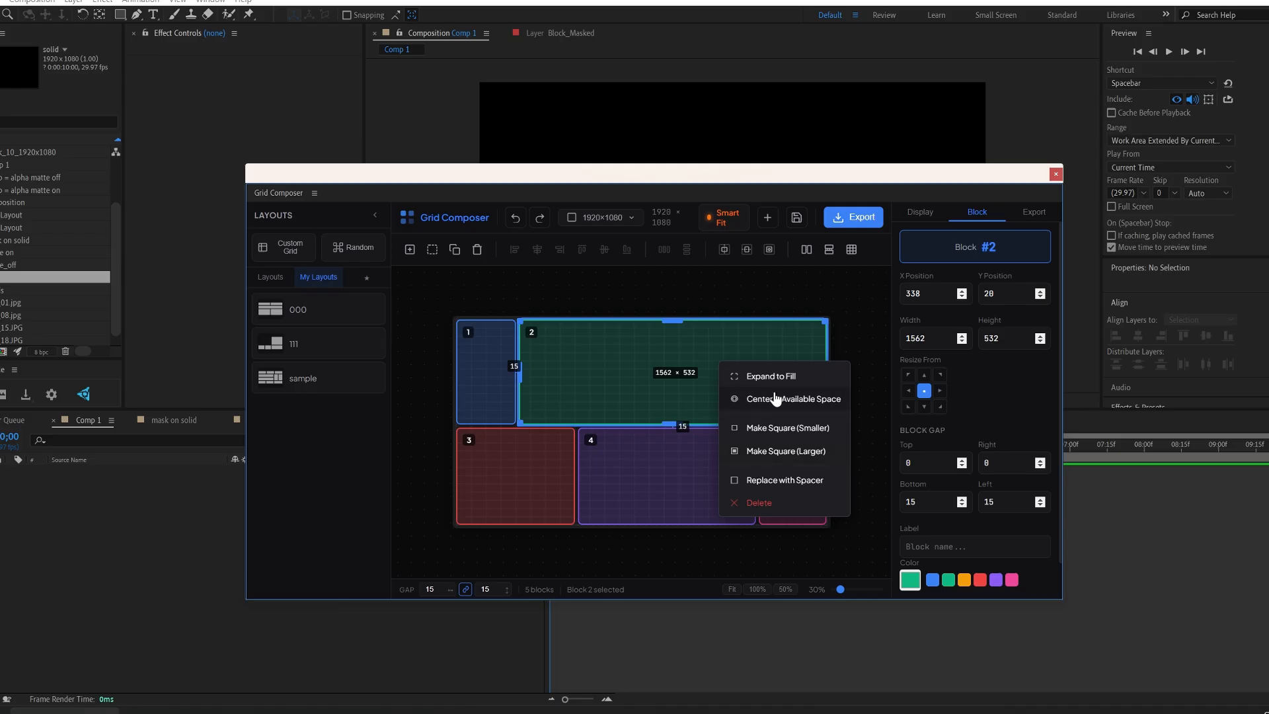
{"action": "left_click", "coordinate": [788, 485]}
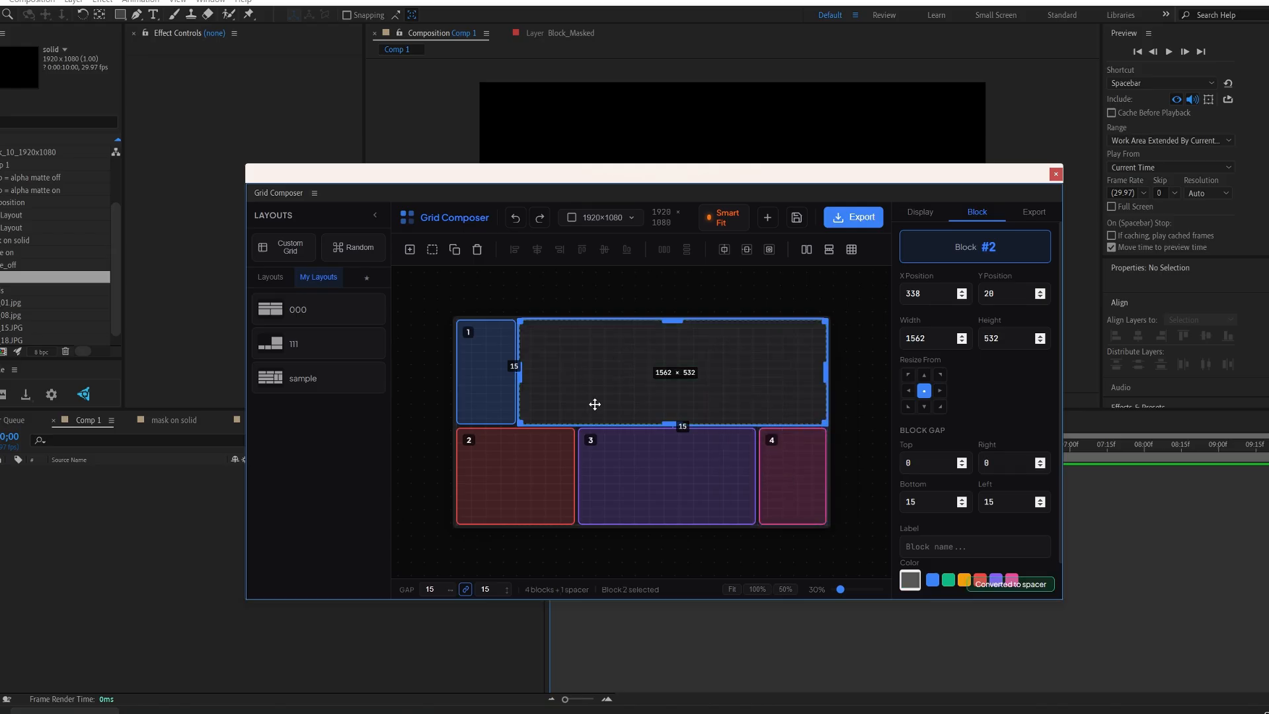
Delete the spacer with Smart Fit turned off, and undo the edits back to the six-block layout
{"action": "left_click", "coordinate": [711, 300]}
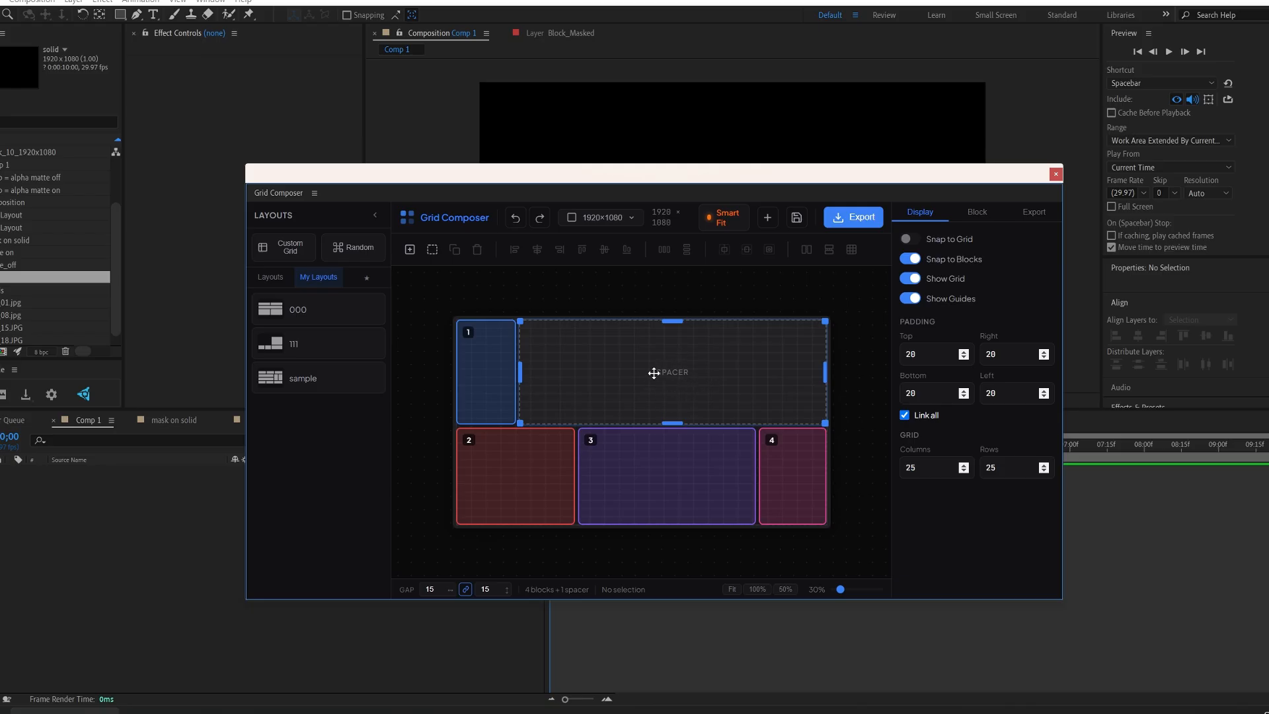
{"action": "left_click", "coordinate": [680, 358]}
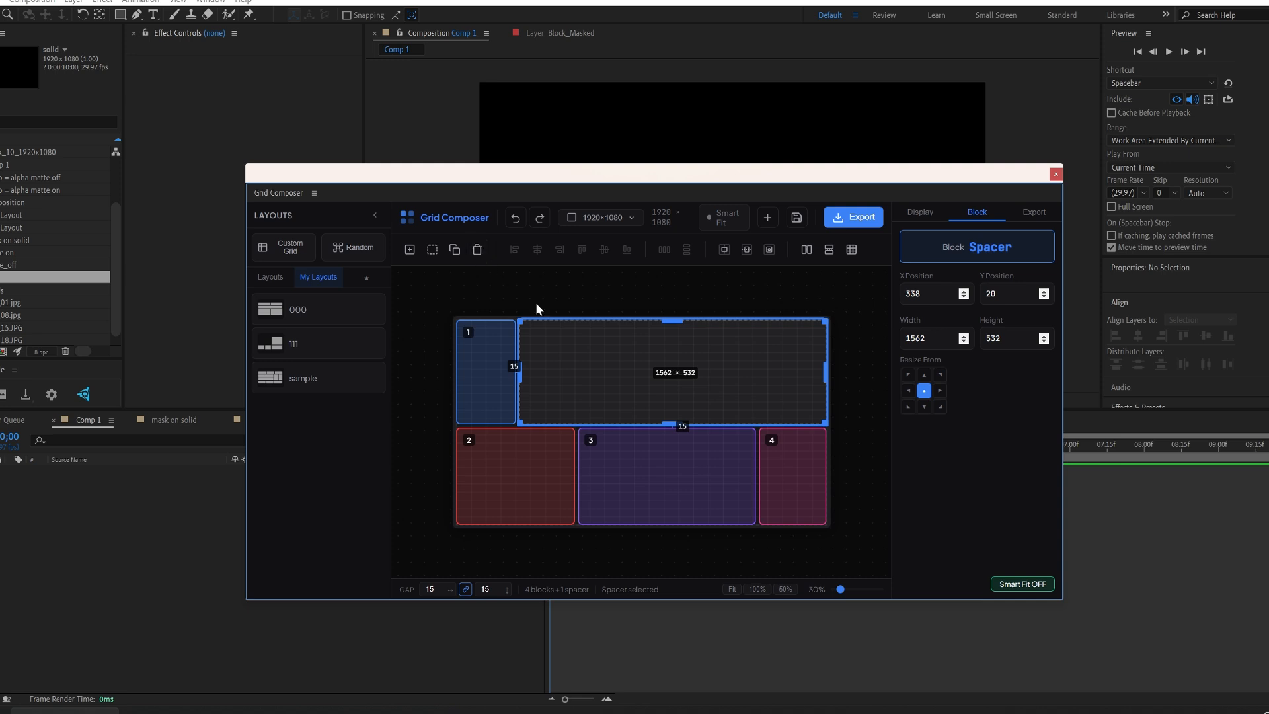
{"action": "left_click", "coordinate": [477, 250]}
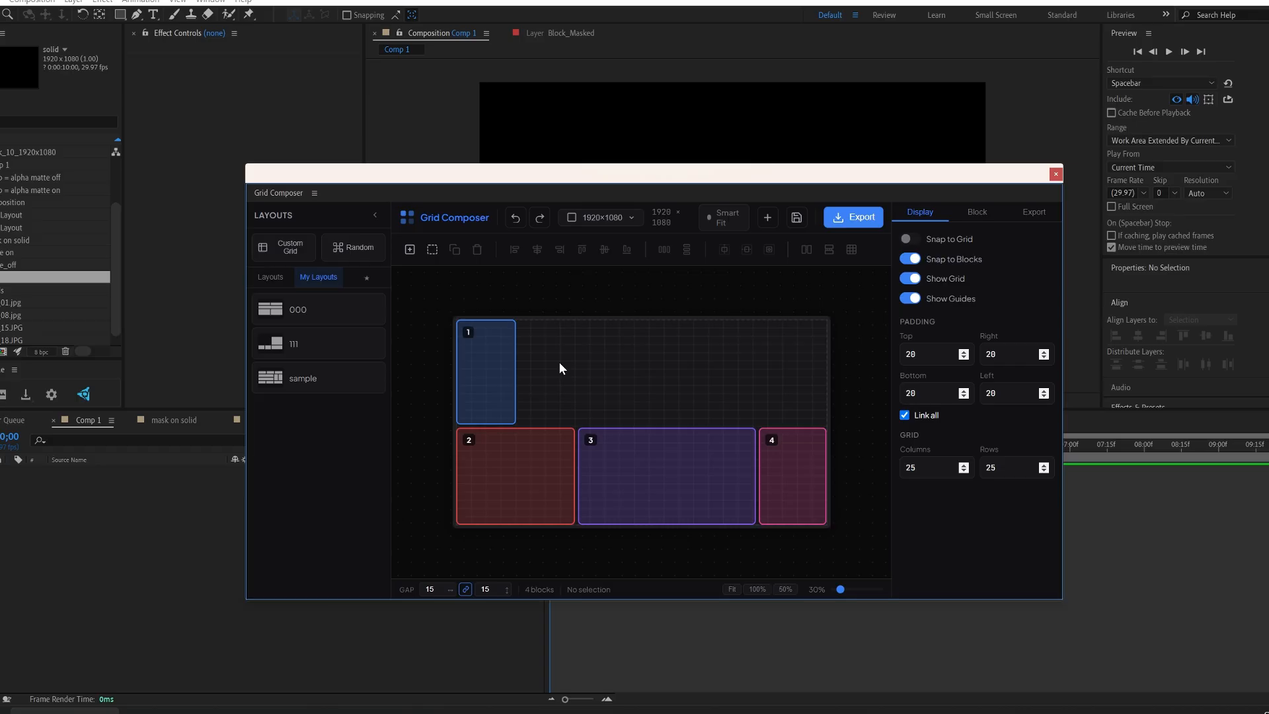
{"action": "left_click", "coordinate": [514, 219]}
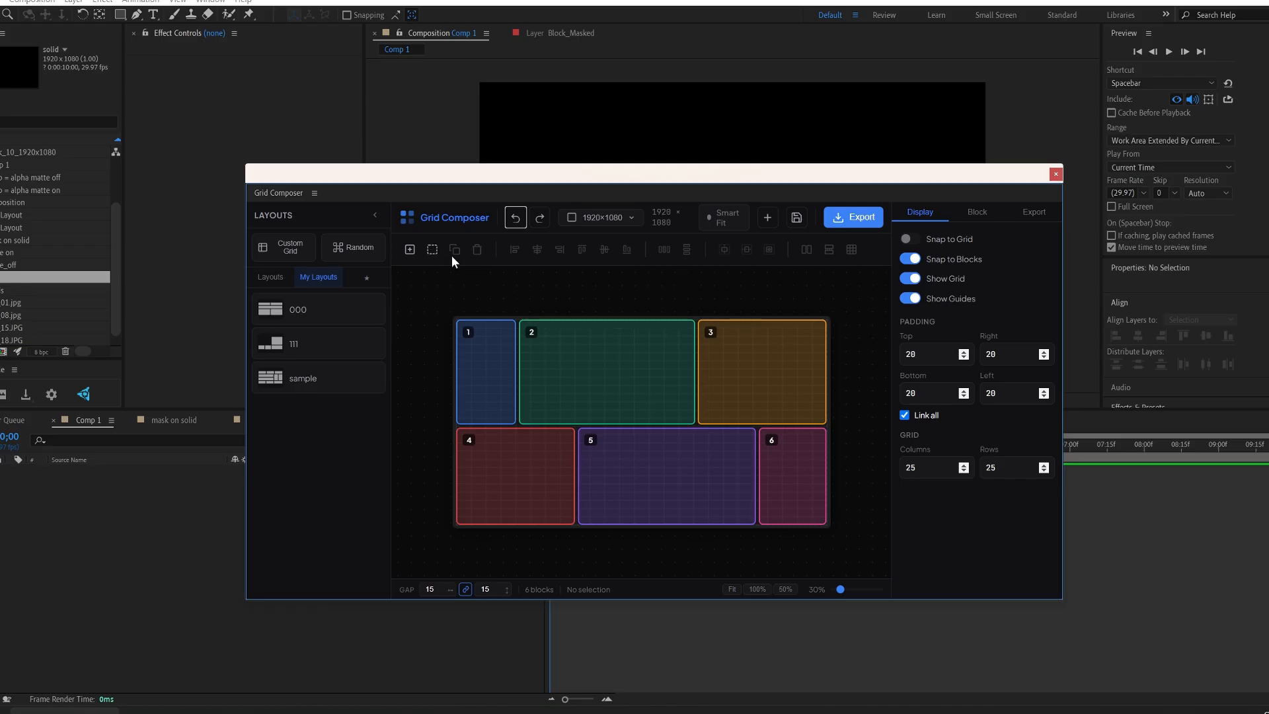
Delete block 3, and add a new block in the empty space it leaves
{"action": "left_click", "coordinate": [715, 376]}
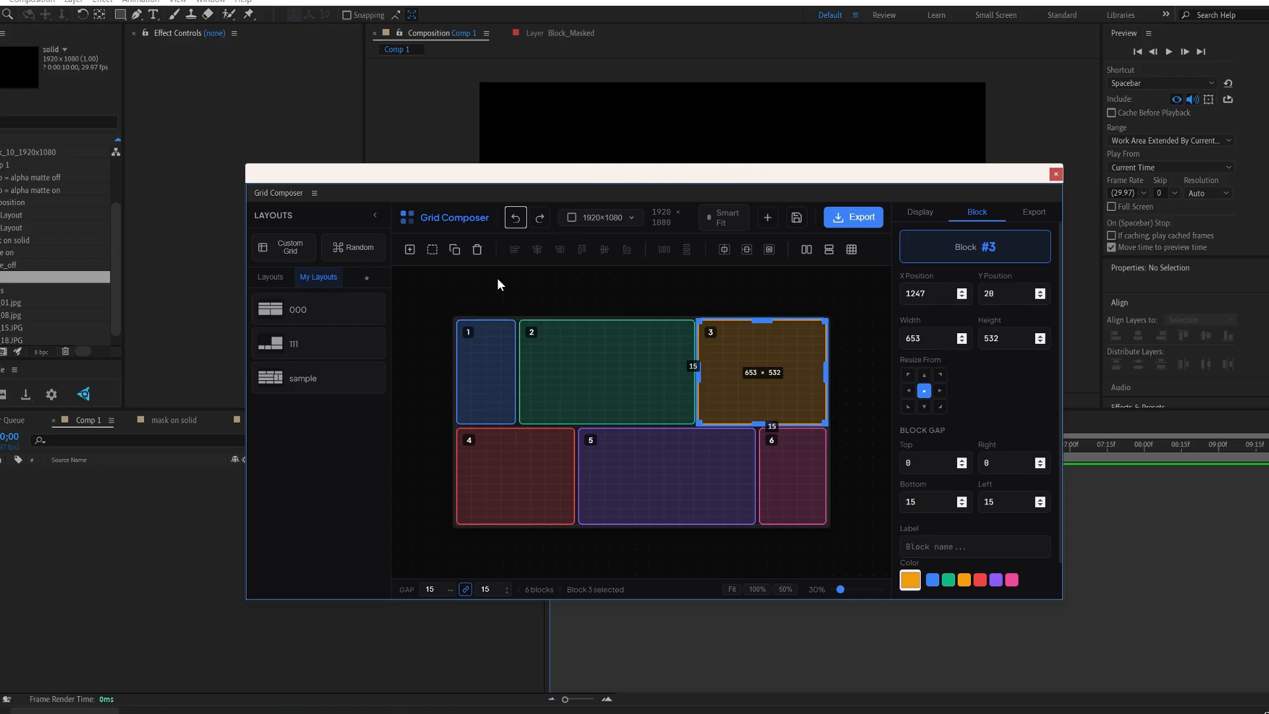
{"action": "left_click", "coordinate": [476, 249]}
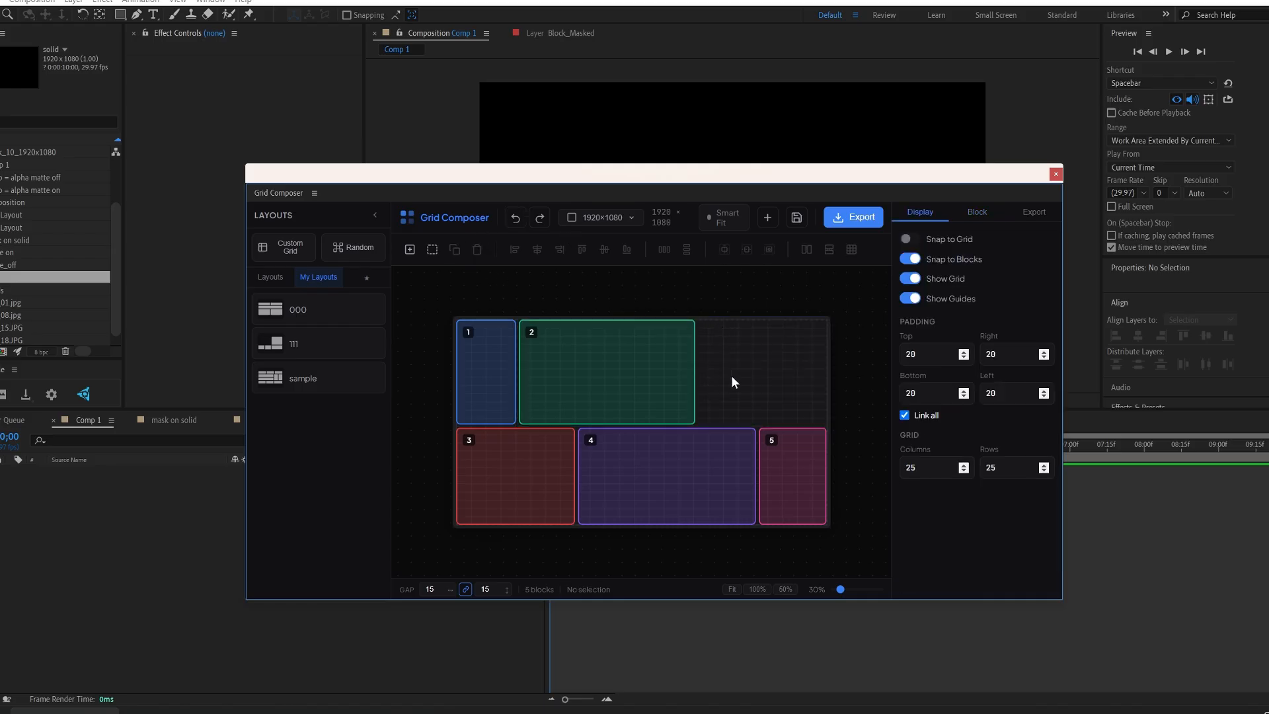
{"action": "left_click", "coordinate": [409, 256]}
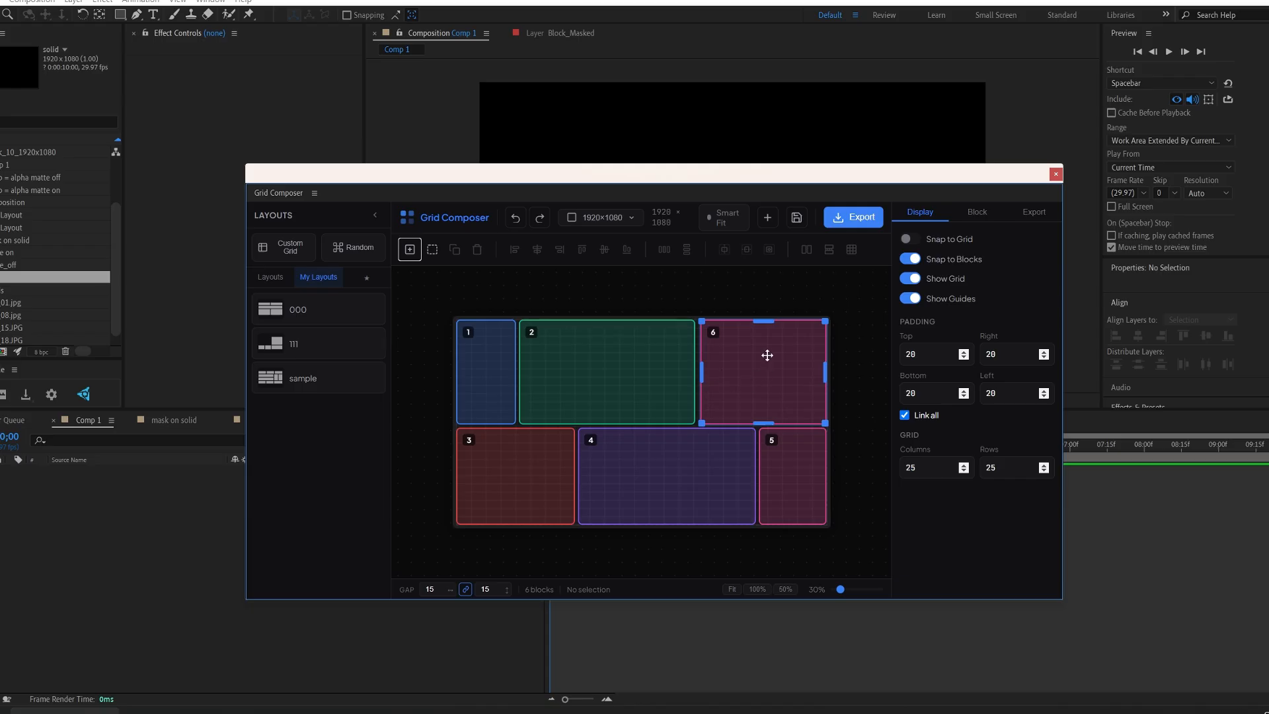
Add a spacer to the layout next to block 2, and delete that spacer
{"action": "left_click", "coordinate": [432, 251]}
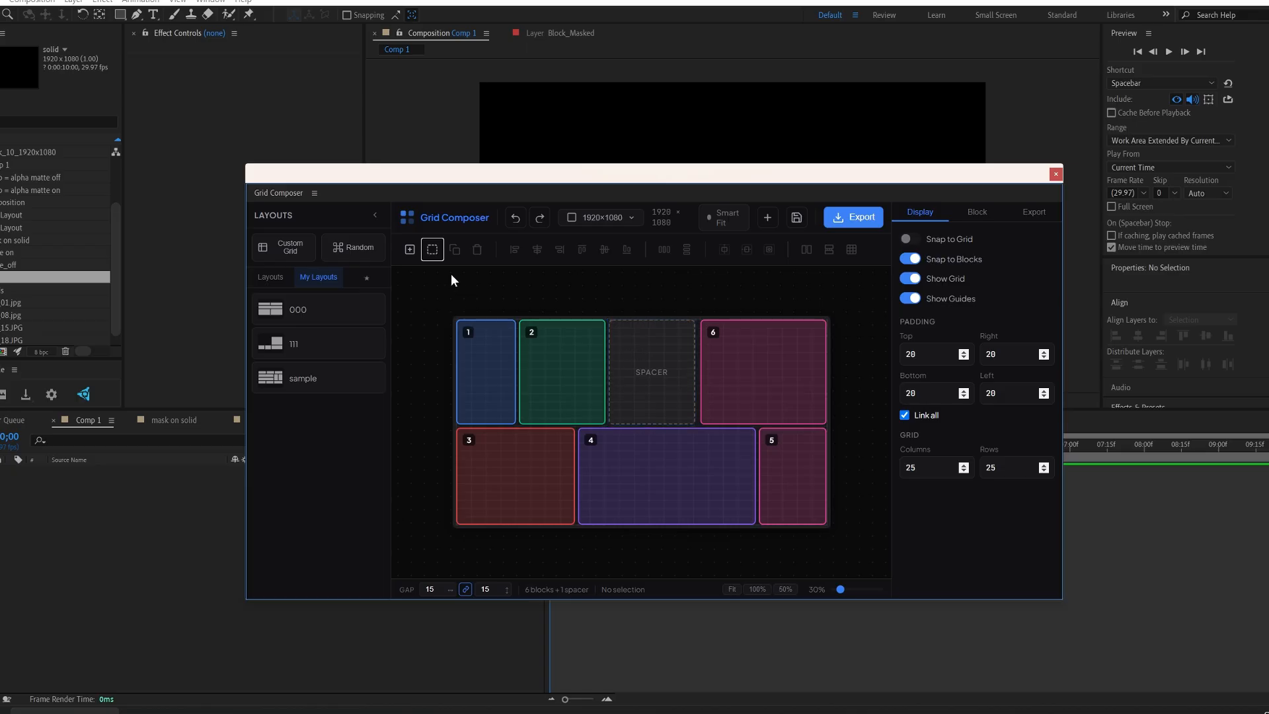
{"action": "left_click", "coordinate": [637, 341]}
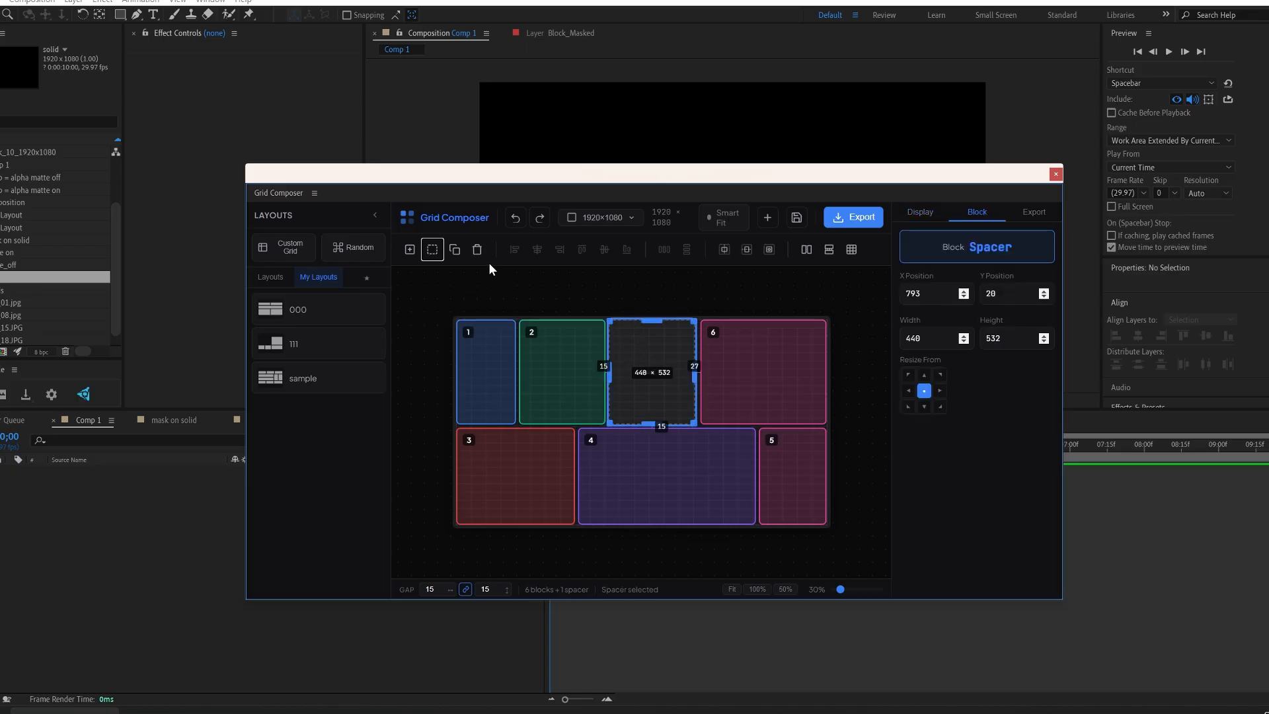
{"action": "left_click", "coordinate": [477, 249]}
Expand block 2 to fill the gap between block 1 and block 6
{"action": "left_click", "coordinate": [555, 351]}
{"action": "right_click", "coordinate": [554, 350]}
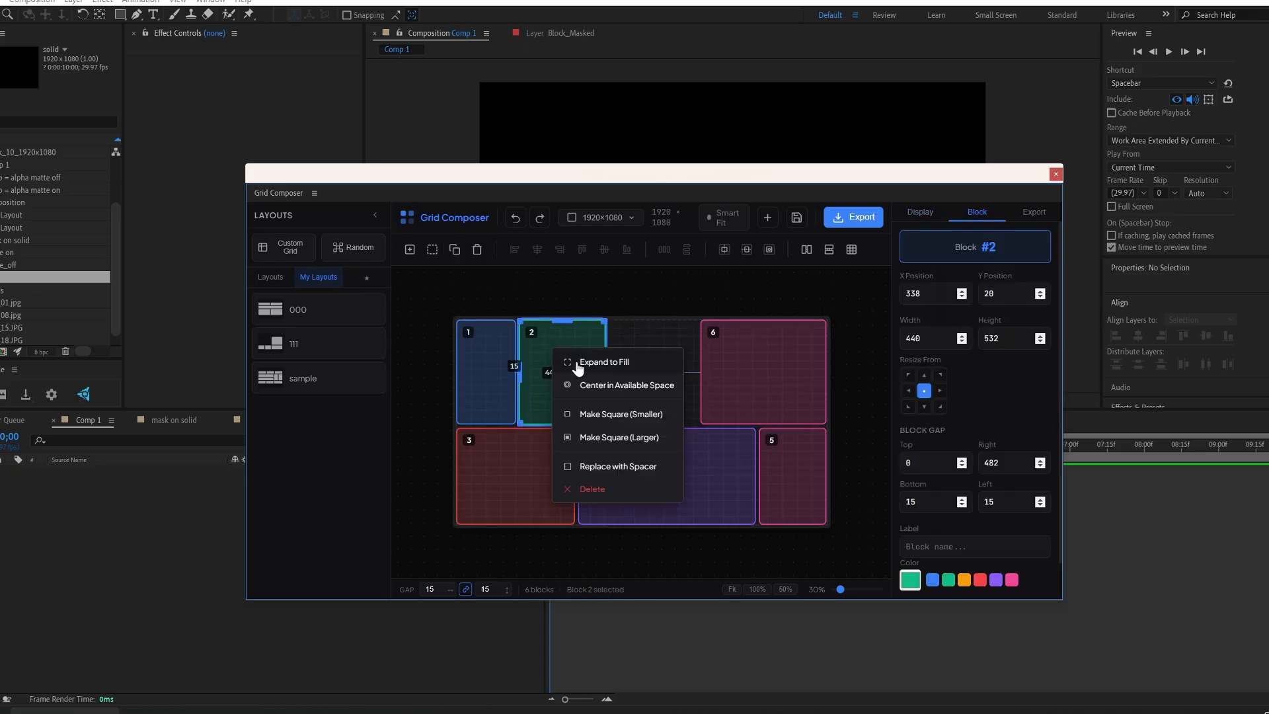
{"action": "left_click", "coordinate": [603, 362]}
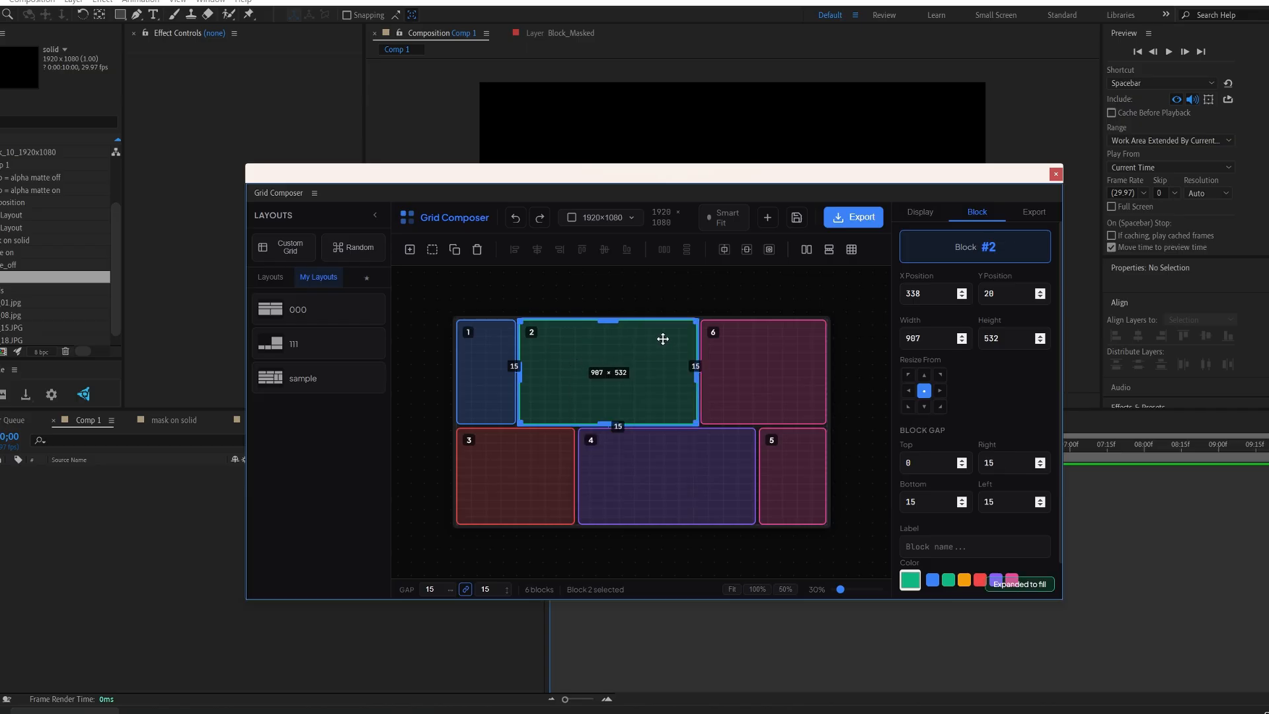
{"action": "left_click", "coordinate": [635, 295]}
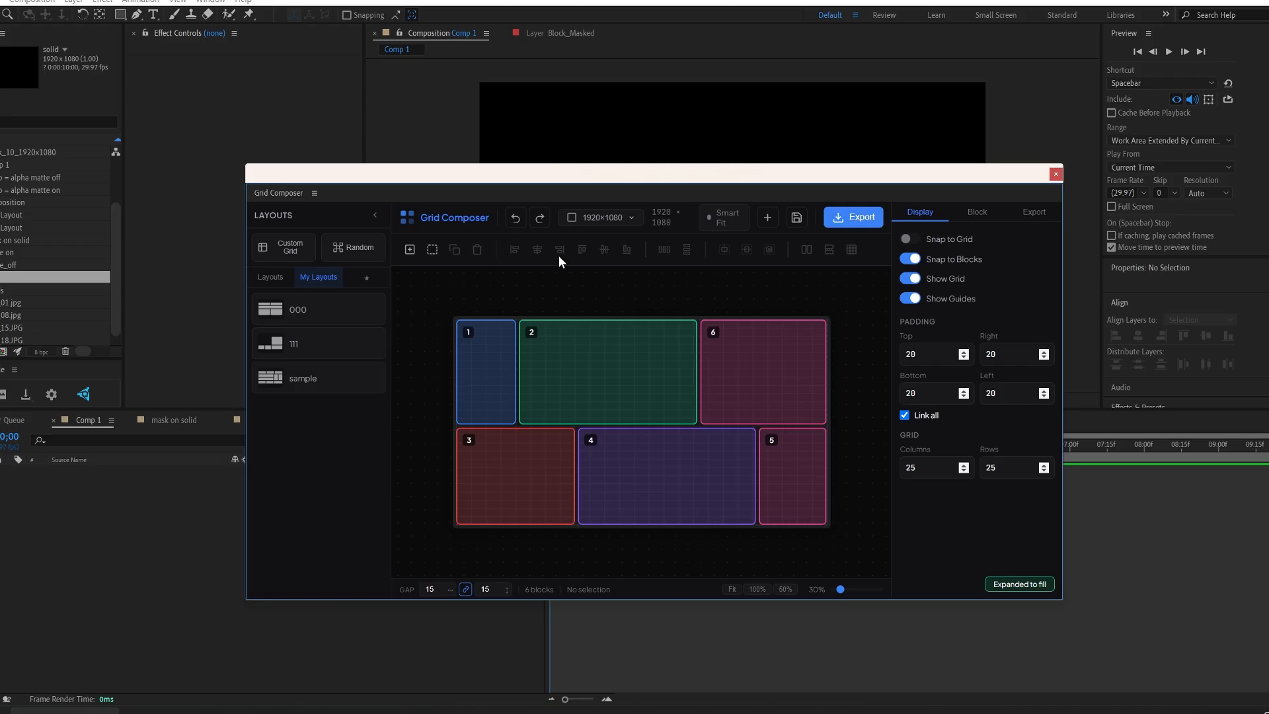
Select blocks 1 and 2 together and examine the alignment and multi-block options
{"action": "left_click", "coordinate": [609, 382]}
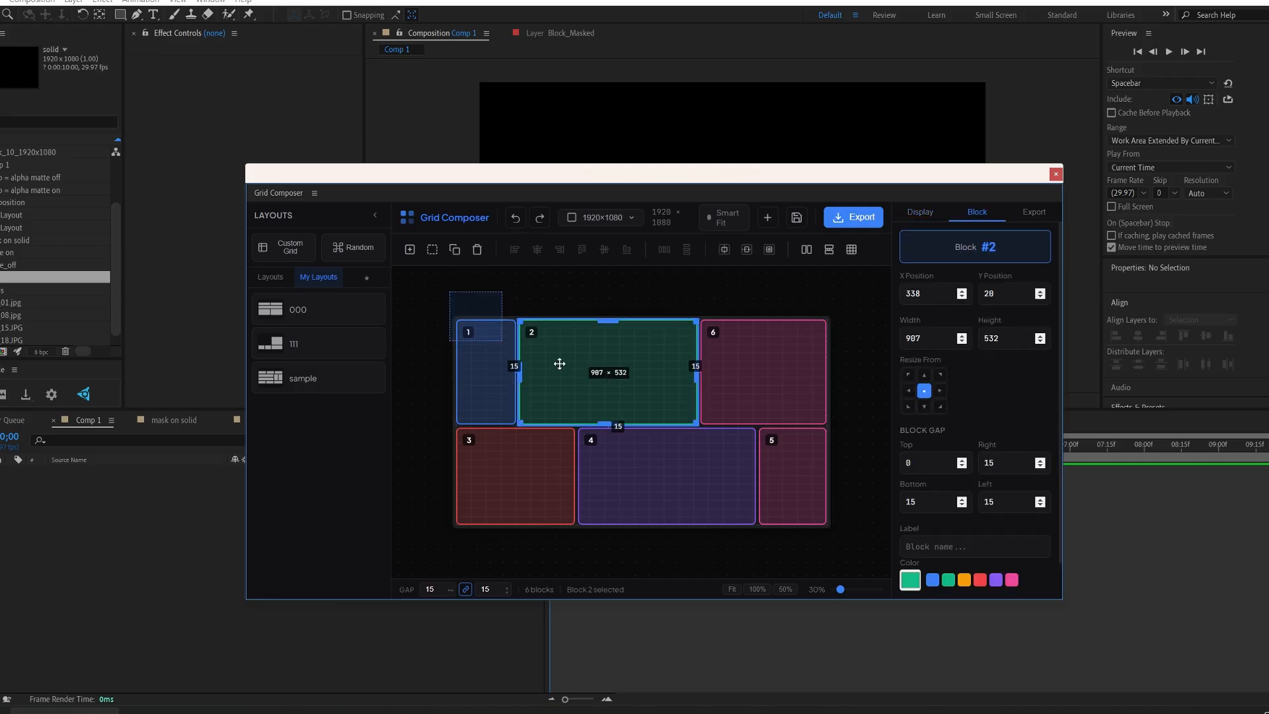
{"action": "left_click_drag", "start_coordinate": [452, 296], "coordinate": [563, 362]}
{"action": "left_click", "coordinate": [571, 277]}
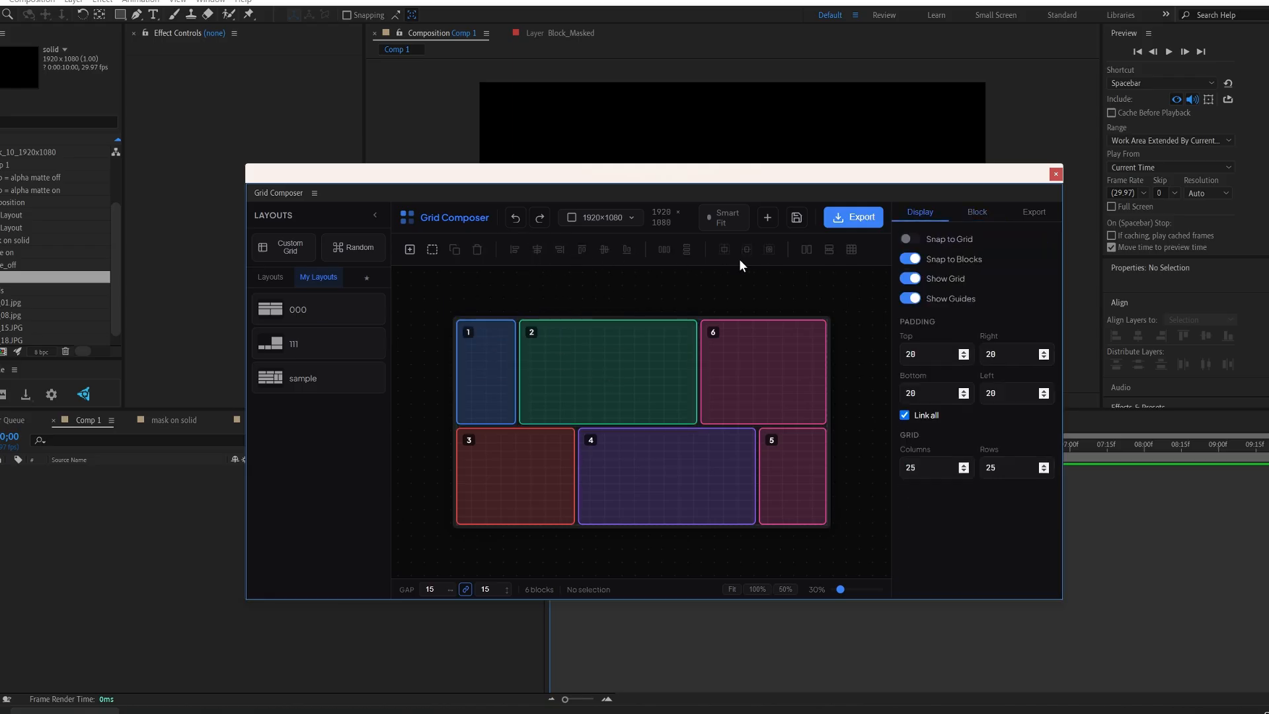
{"action": "left_click_drag", "start_coordinate": [452, 302], "coordinate": [602, 349]}
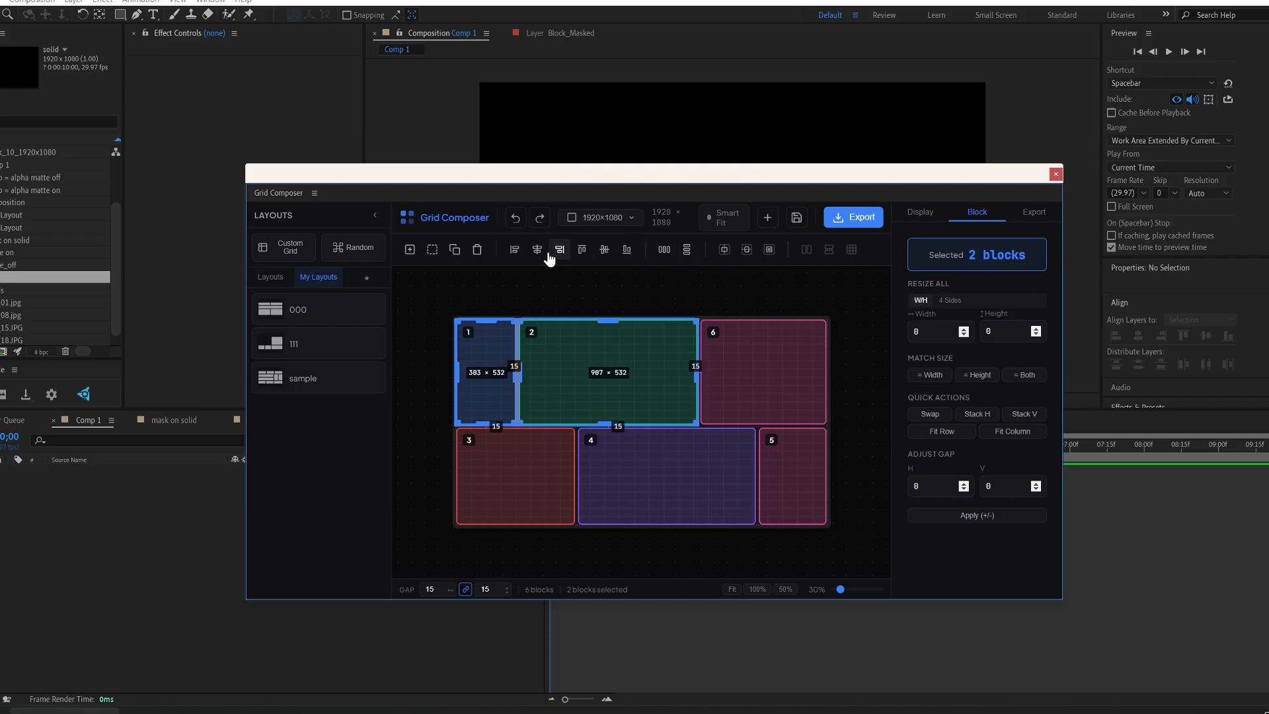
{"action": "left_click", "coordinate": [551, 274]}
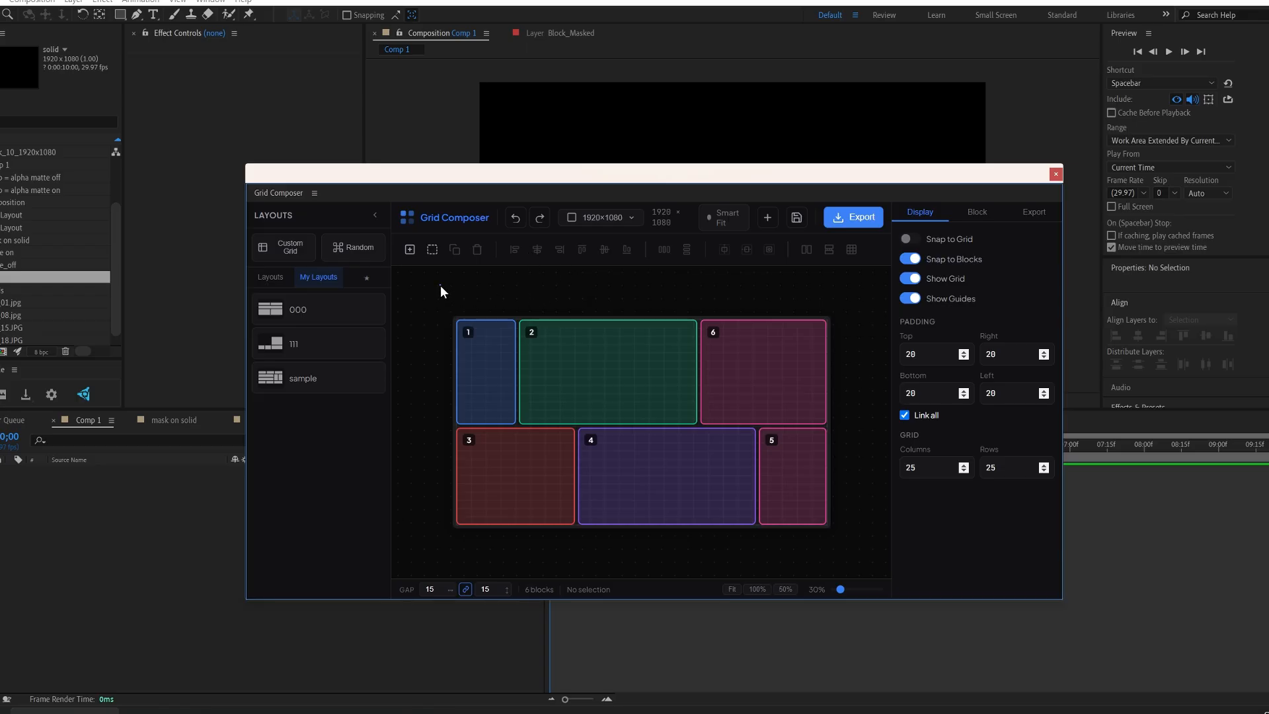
{"action": "left_click_drag", "start_coordinate": [440, 285], "coordinate": [557, 351]}
{"action": "left_click", "coordinate": [547, 300]}
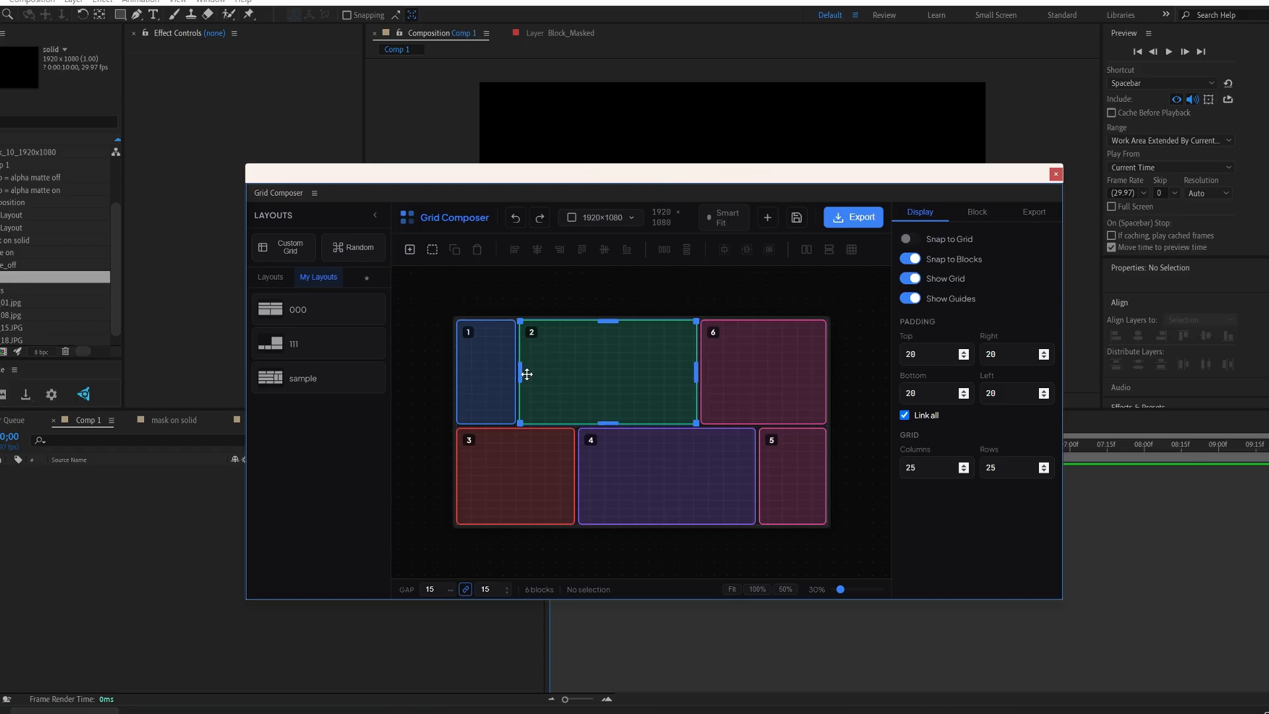
Narrow block 2 from its left edge to about 392 px wide, and try distributing blocks 1 and 2 horizontally
{"action": "mouse_move", "coordinate": [520, 369]}
{"action": "left_mouse_down"}
{"action": "mouse_move", "coordinate": [671, 363]}
{"action": "mouse_move", "coordinate": [520, 360]}
{"action": "left_mouse_up"}
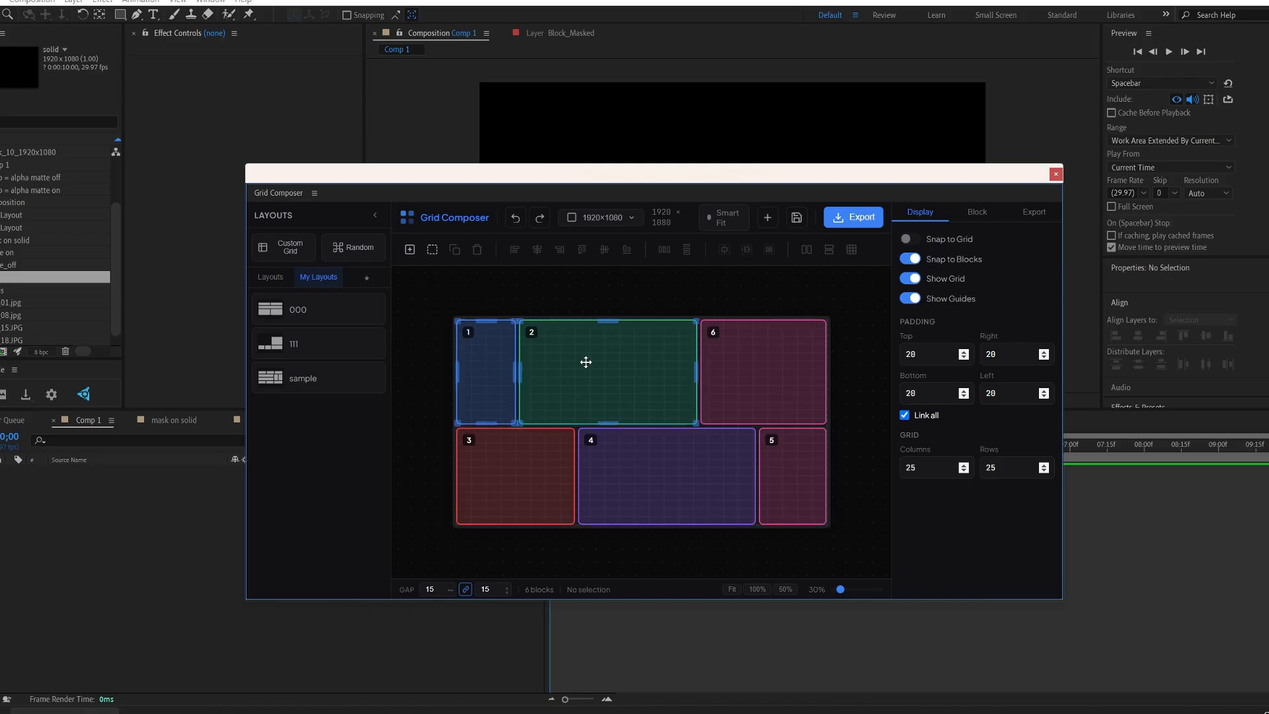
{"action": "left_click", "coordinate": [533, 383]}
{"action": "left_click_drag", "start_coordinate": [519, 368], "coordinate": [622, 365]}
{"action": "left_click", "coordinate": [587, 284]}
{"action": "left_click_drag", "start_coordinate": [508, 307], "coordinate": [643, 322]}
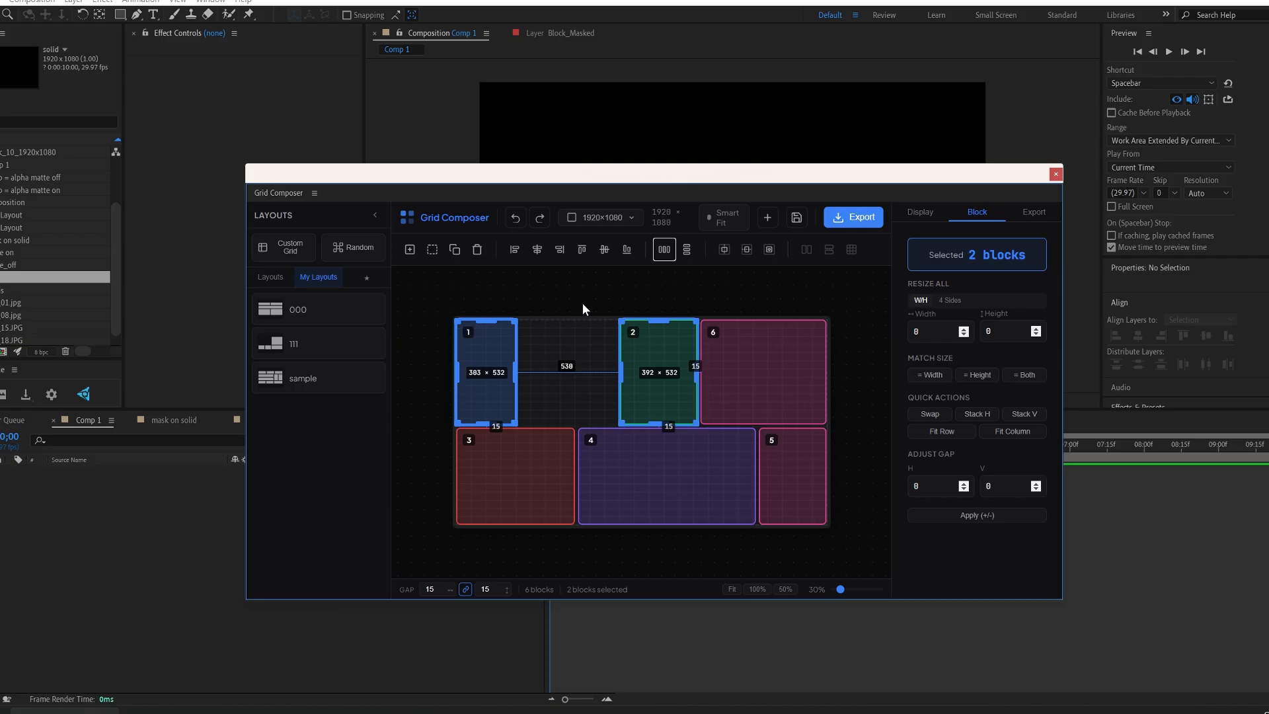
Widen block 1 from its right edge to about 818 px so it meets block 2 with a 15 px gap
{"action": "left_click", "coordinate": [562, 335]}
{"action": "left_click", "coordinate": [515, 368]}
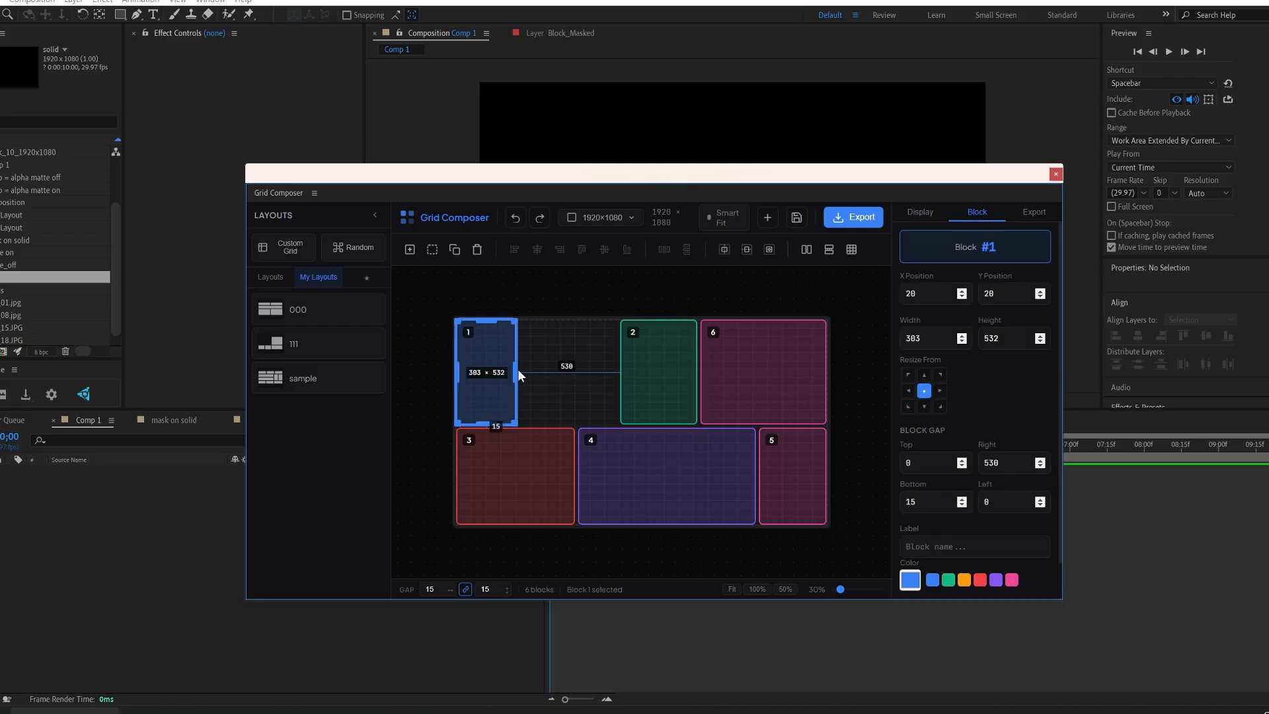
{"action": "left_click_drag", "start_coordinate": [513, 371], "coordinate": [615, 367]}
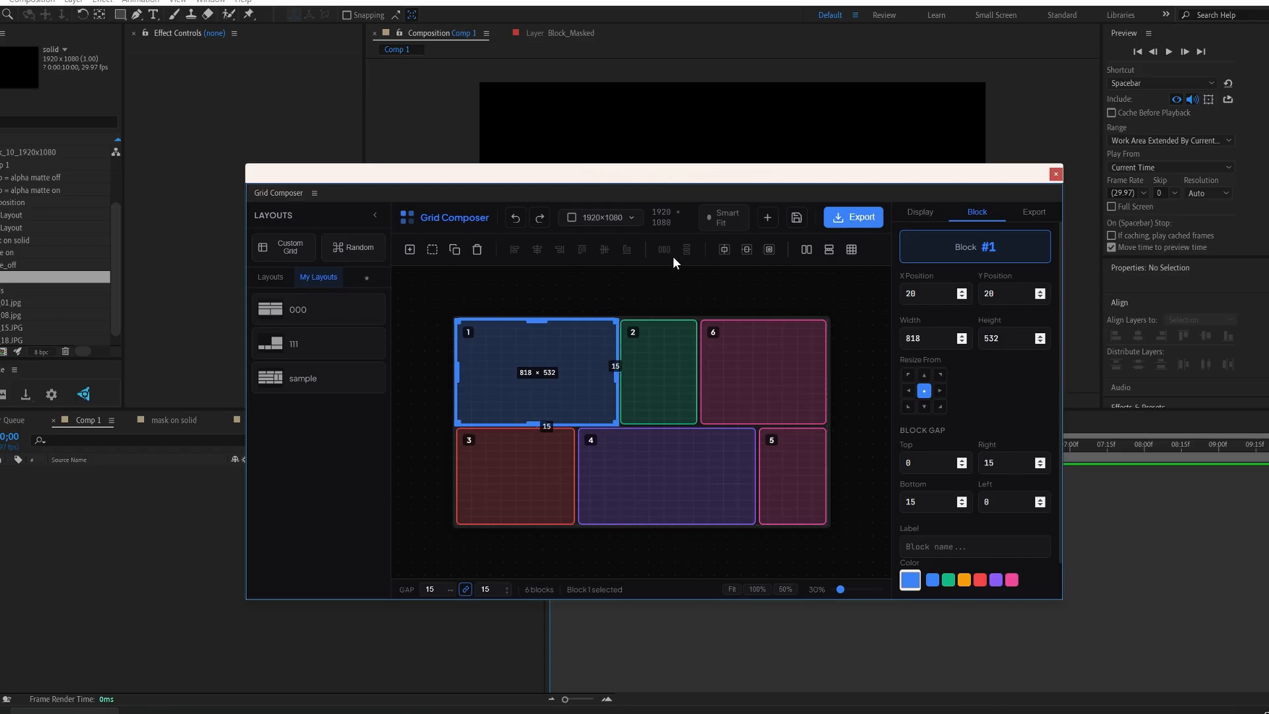
{"action": "left_click", "coordinate": [700, 298]}
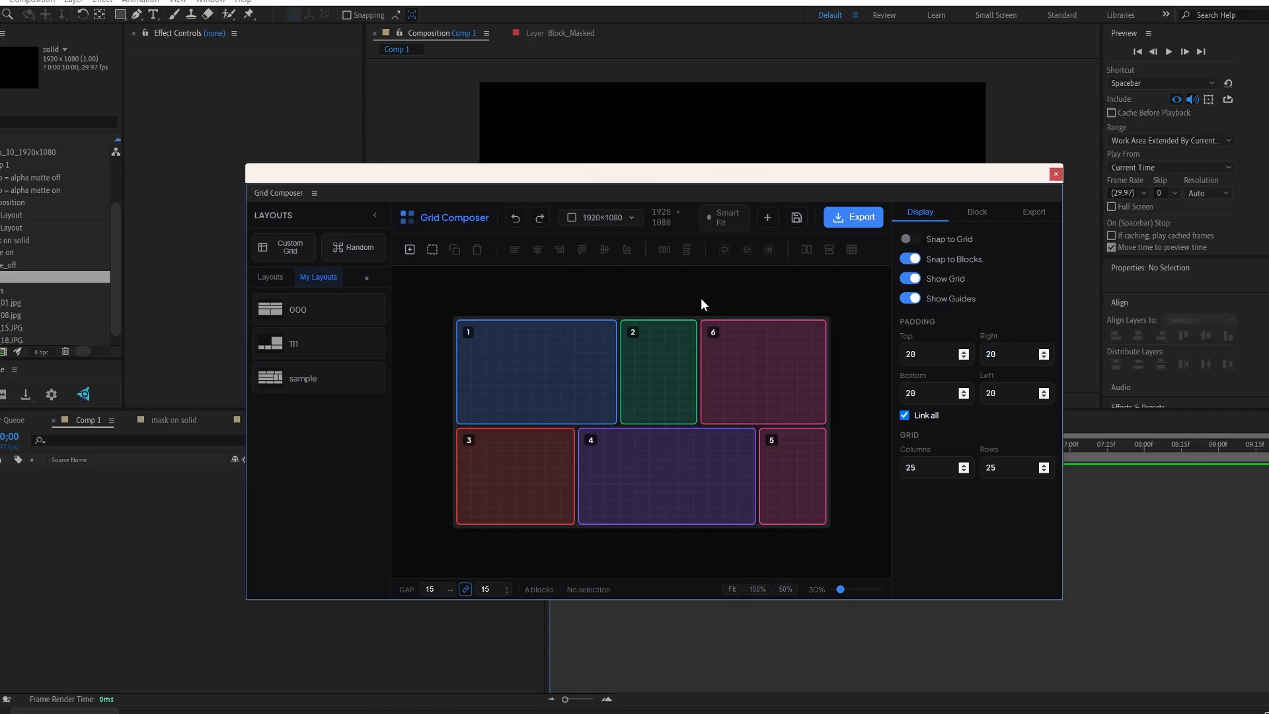
Split block 6 horizontally into two blocks, and split its right half vertically into two stacked blocks
{"action": "left_click", "coordinate": [769, 350]}
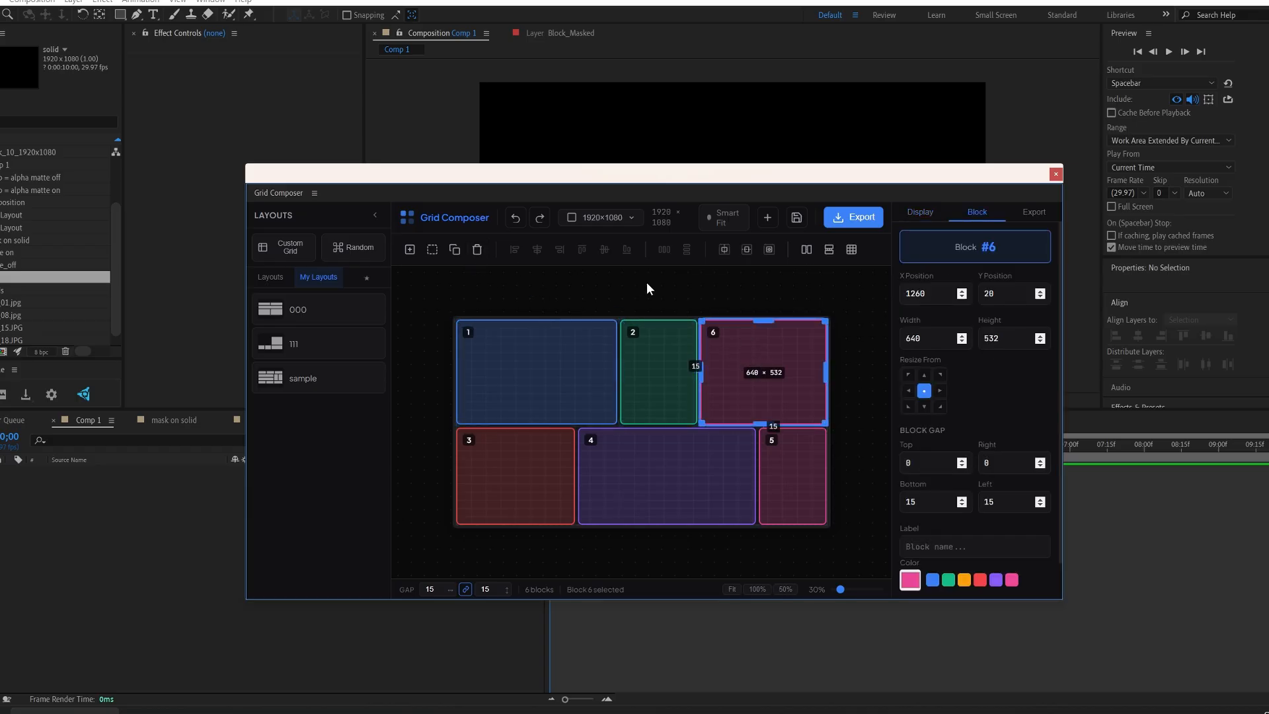
{"action": "left_click", "coordinate": [717, 295]}
{"action": "left_click", "coordinate": [749, 350]}
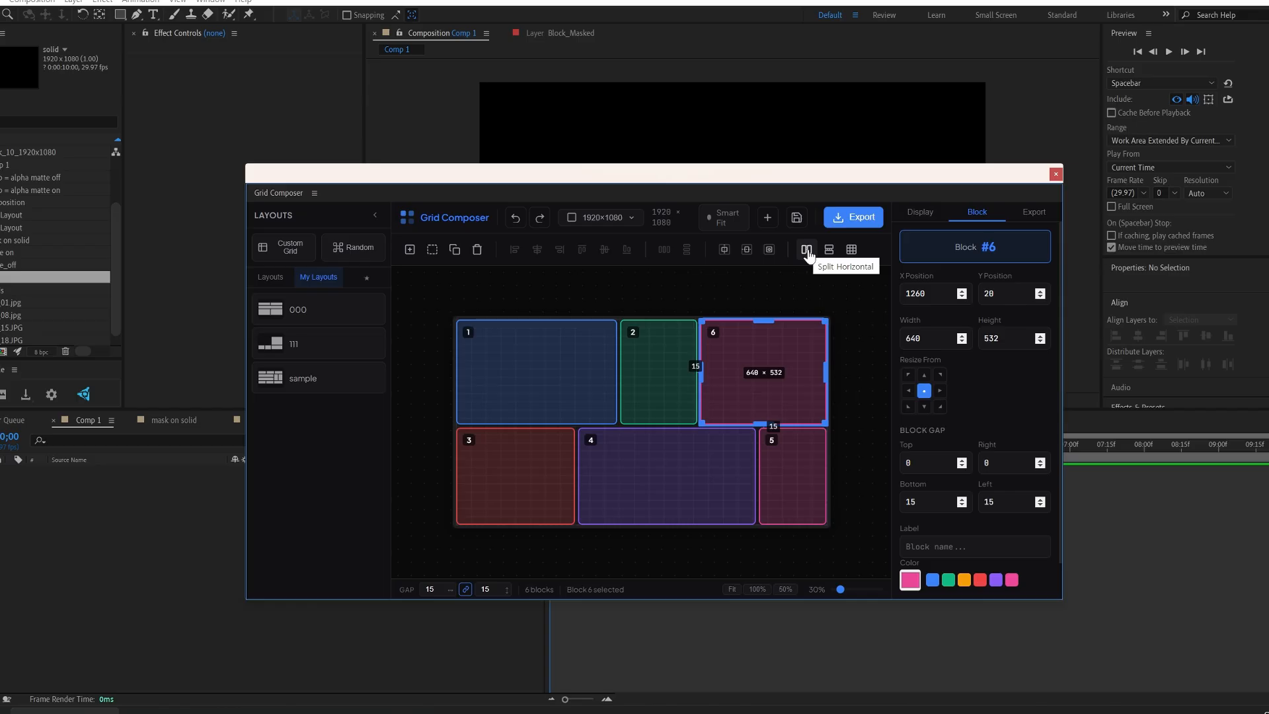
{"action": "left_click", "coordinate": [791, 299]}
{"action": "left_click", "coordinate": [788, 344]}
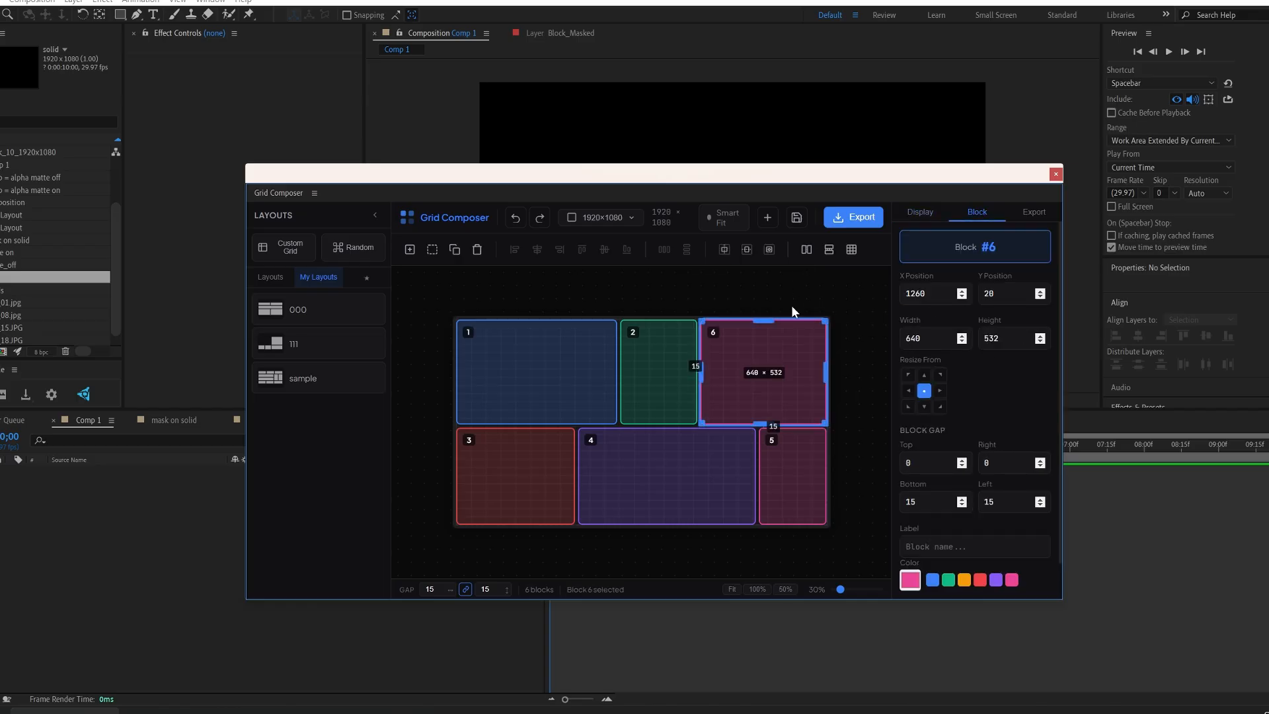
{"action": "left_click", "coordinate": [809, 249]}
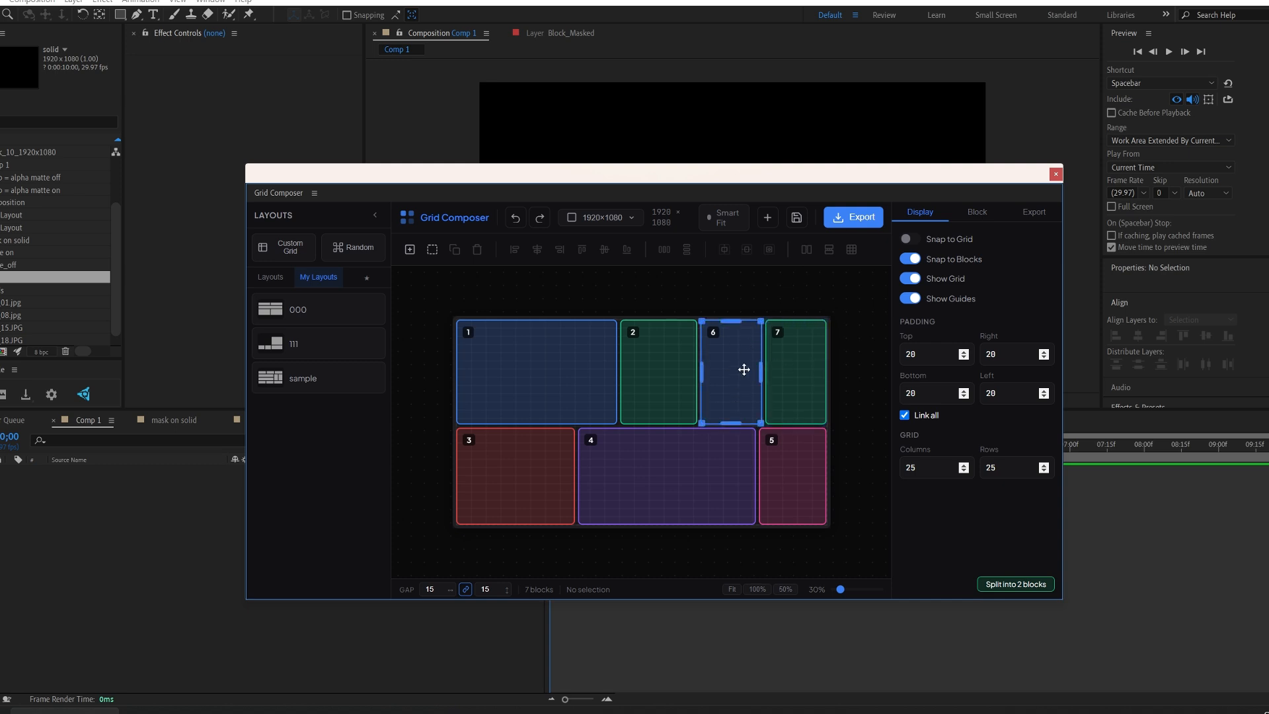
{"action": "left_click", "coordinate": [796, 333]}
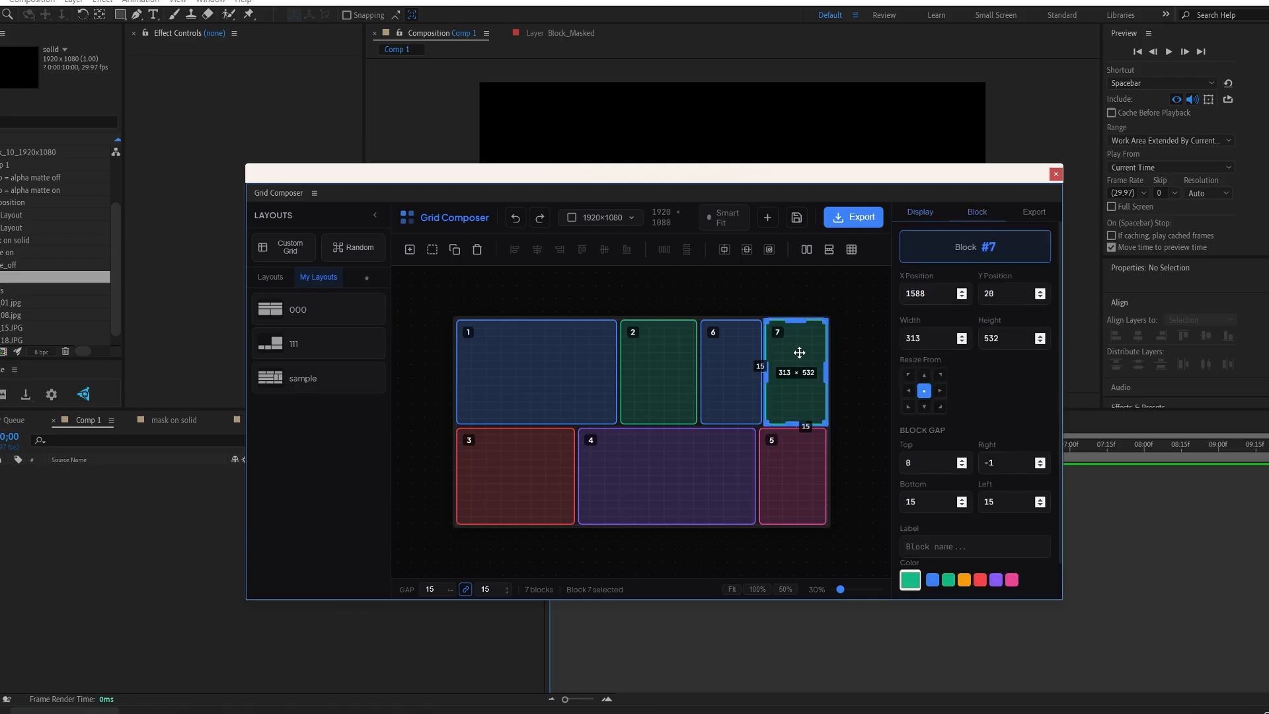
{"action": "left_click", "coordinate": [828, 249]}
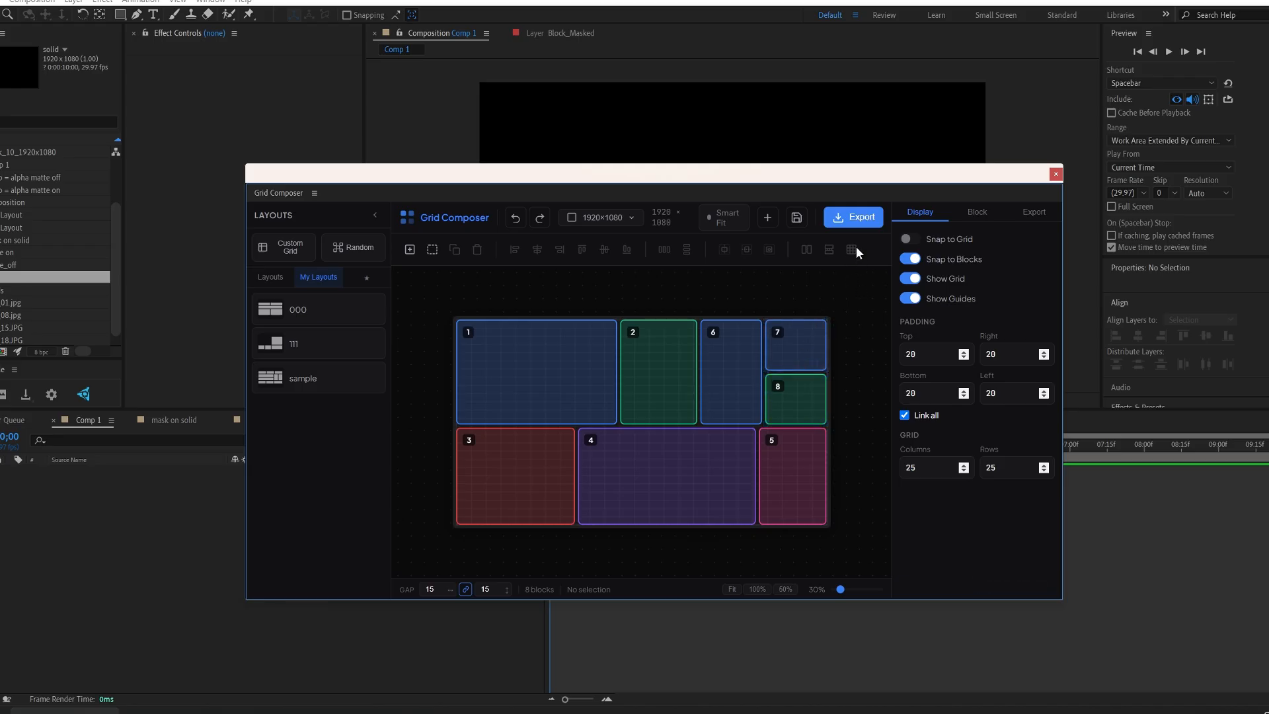
Preview a custom split of block 1 into 5 columns and 2 rows without applying it
{"action": "left_click", "coordinate": [586, 346]}
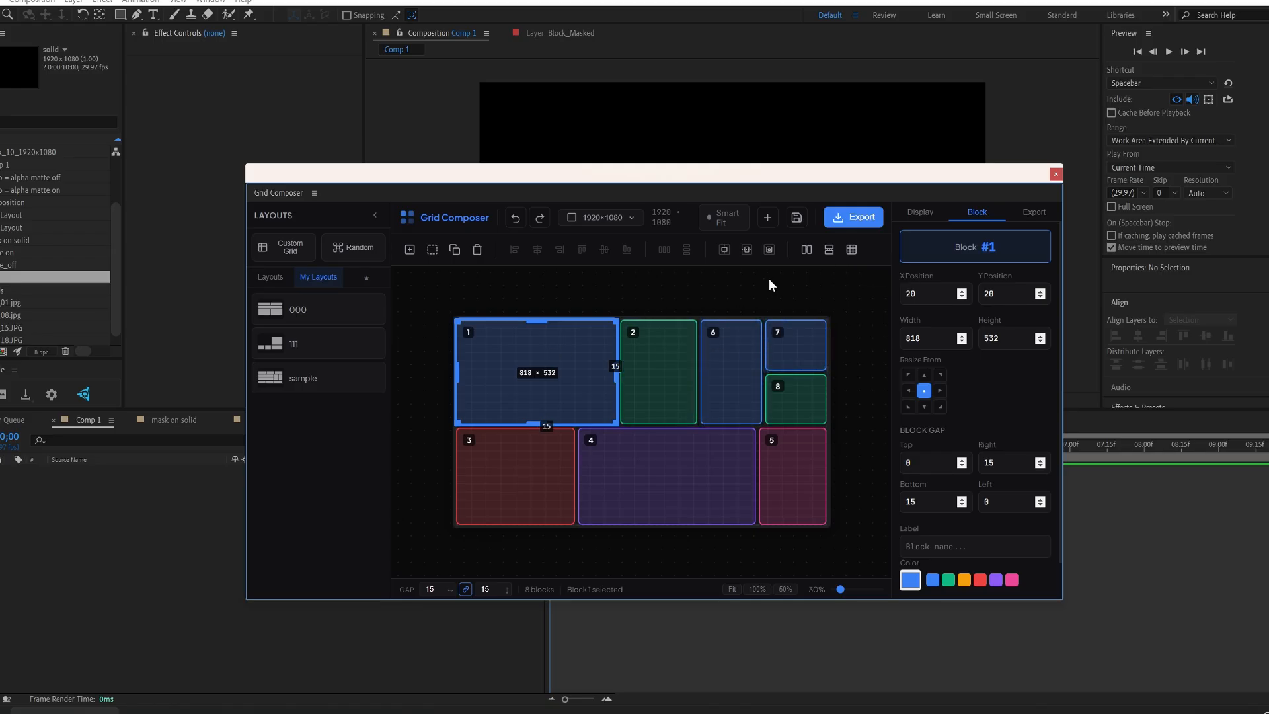
{"action": "left_click", "coordinate": [851, 250]}
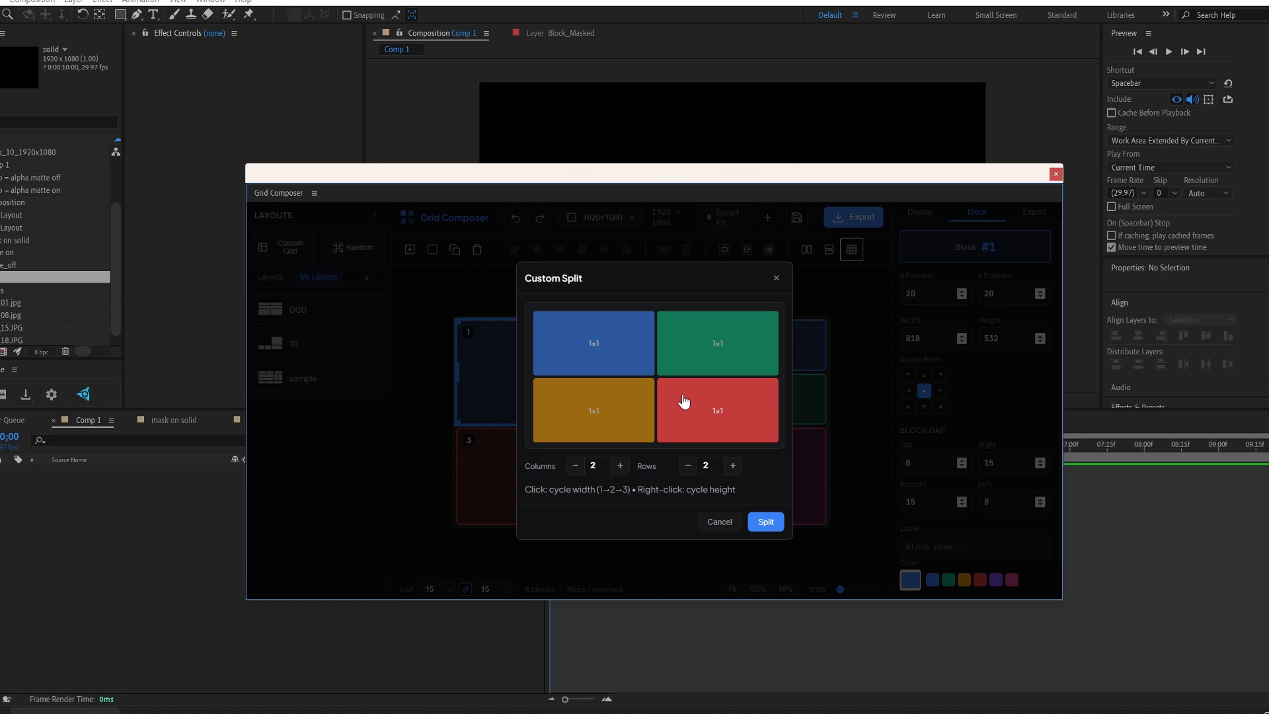
{"action": "left_click", "coordinate": [620, 466]}
{"action": "left_click", "coordinate": [619, 465]}
{"action": "left_click", "coordinate": [620, 465]}
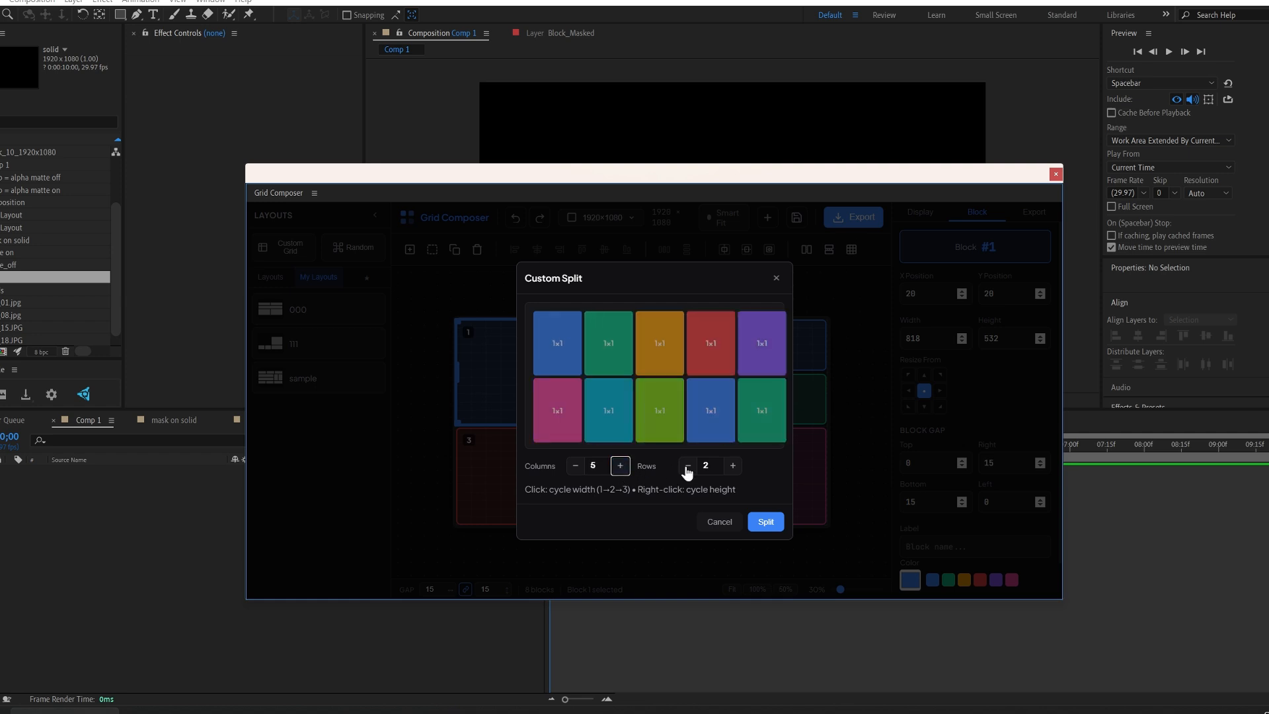
{"action": "left_click", "coordinate": [718, 521]}
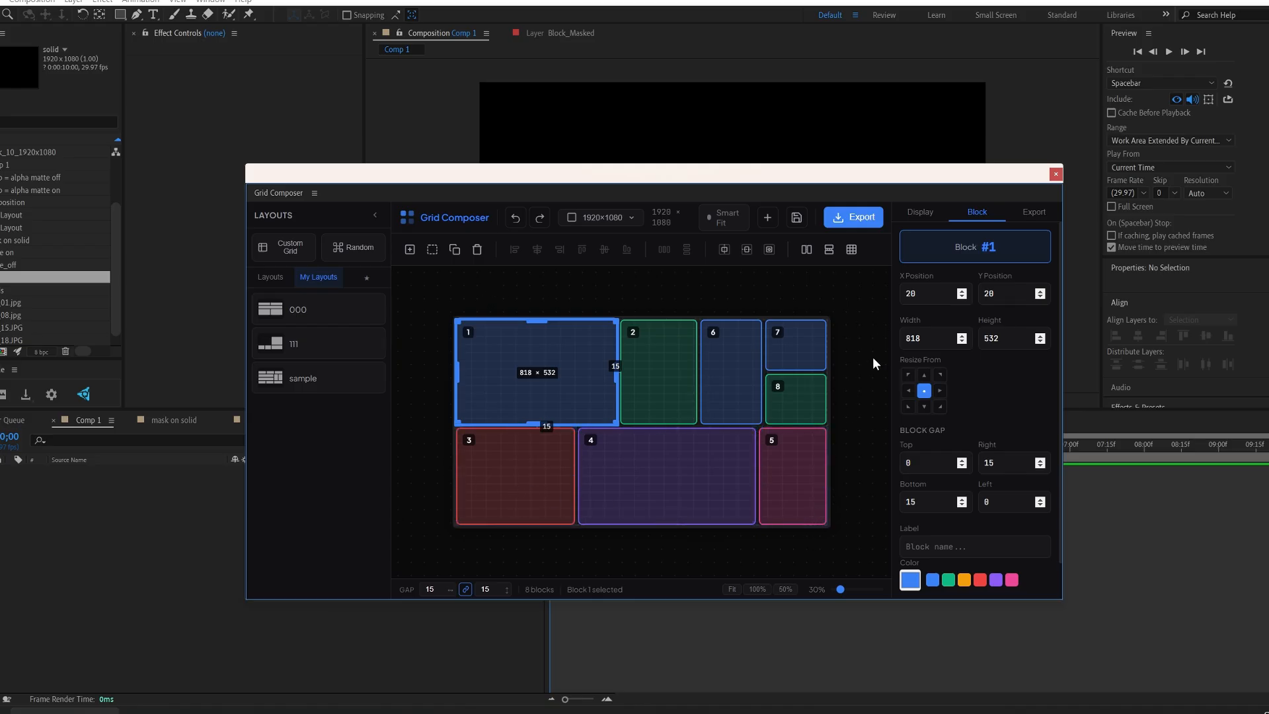
Move block 1 up and left so it partly leaves the canvas, and delete block 6 beside block 2
{"action": "left_click", "coordinate": [830, 292]}
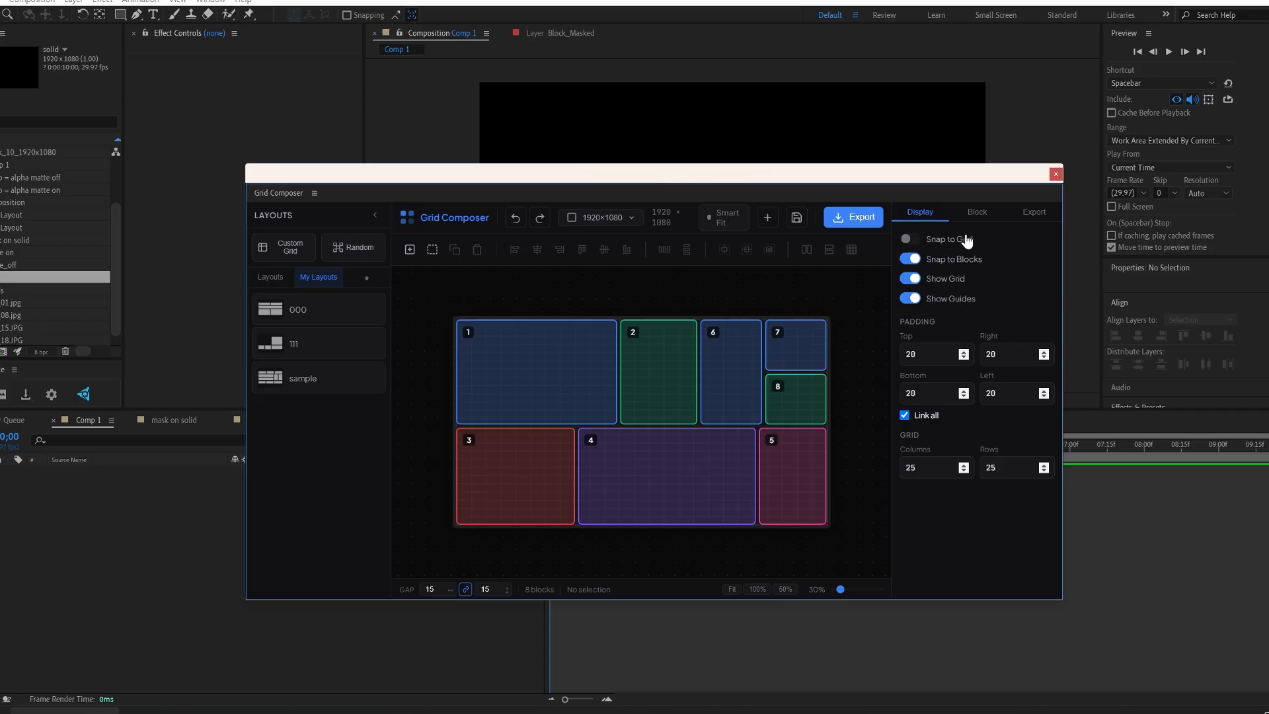
{"action": "mouse_move", "coordinate": [621, 361]}
{"action": "left_mouse_down"}
{"action": "mouse_move", "coordinate": [565, 367]}
{"action": "mouse_move", "coordinate": [509, 320]}
{"action": "mouse_move", "coordinate": [640, 355]}
{"action": "left_mouse_up"}
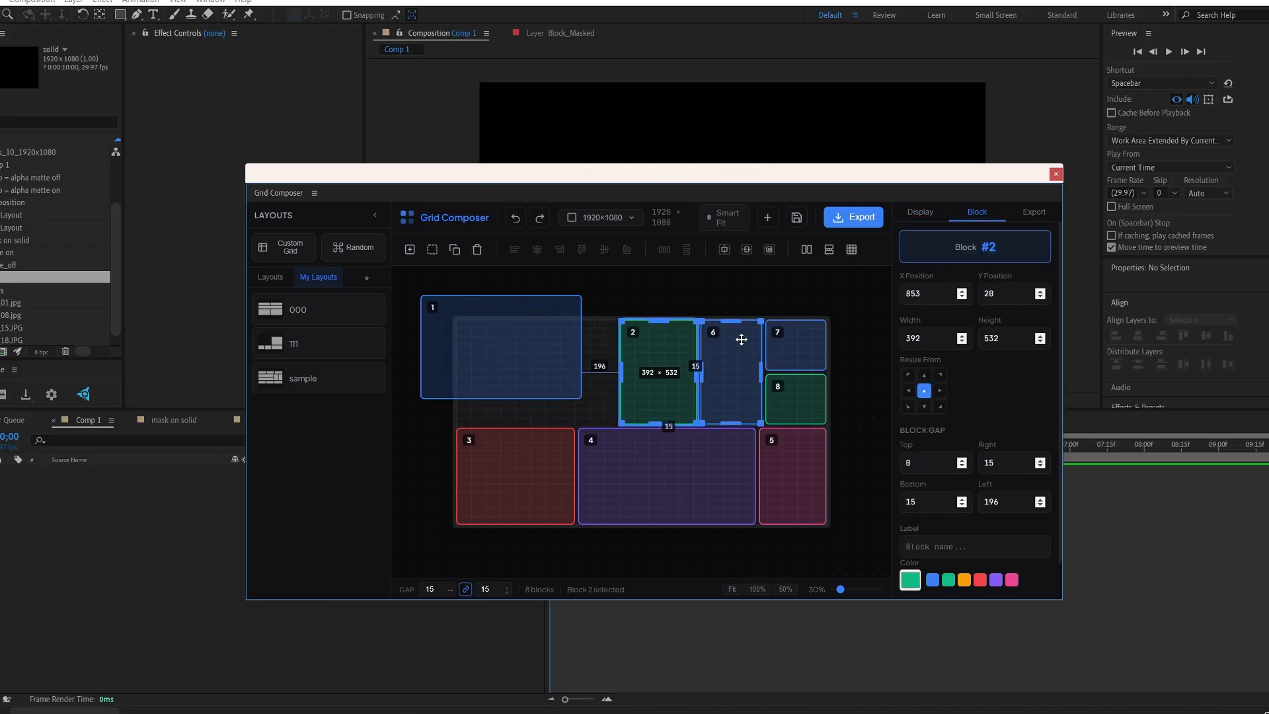
{"action": "left_click_drag", "start_coordinate": [741, 345], "coordinate": [735, 313]}
{"action": "left_click", "coordinate": [663, 344]}
{"action": "left_click", "coordinate": [713, 359]}
{"action": "key", "text": "Delete"}
Move block 2 right to about X 1165, and bring block 1 back onto the canvas with Expand to Fill
{"action": "left_click", "coordinate": [668, 362]}
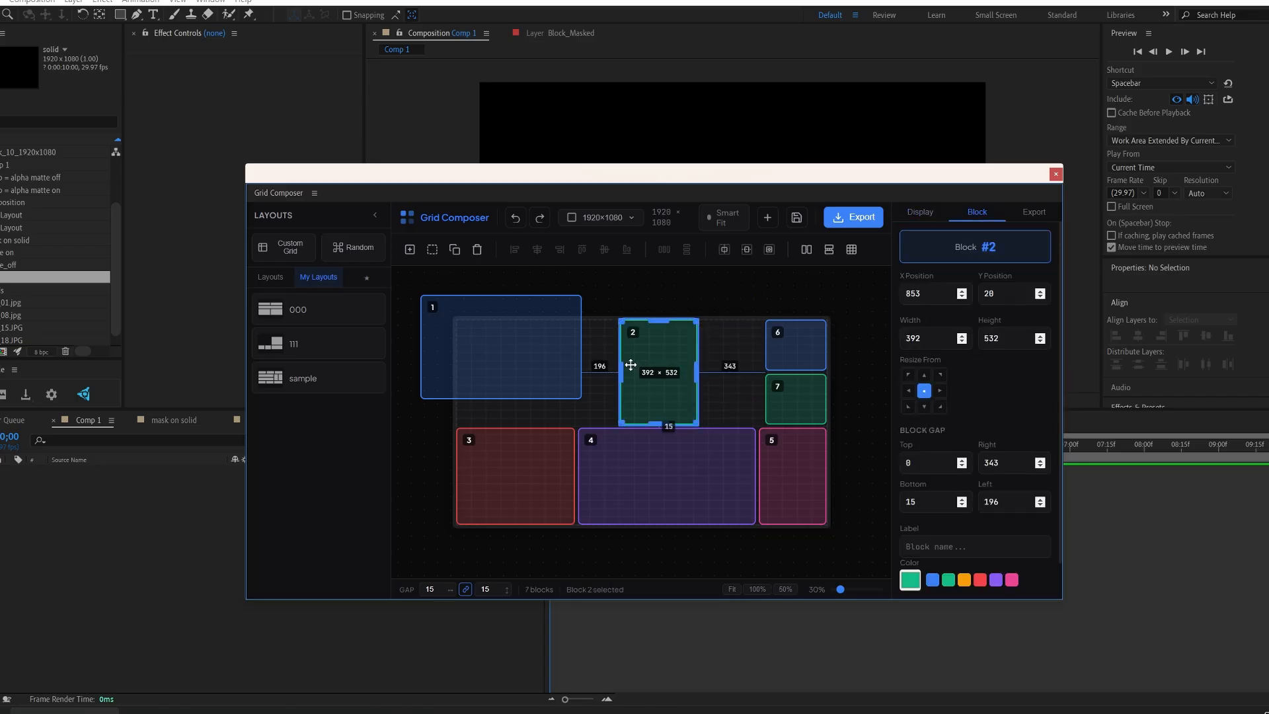
{"action": "left_click_drag", "start_coordinate": [701, 374], "coordinate": [756, 372]}
{"action": "left_click_drag", "start_coordinate": [538, 344], "coordinate": [582, 363]}
{"action": "right_click", "coordinate": [582, 363]}
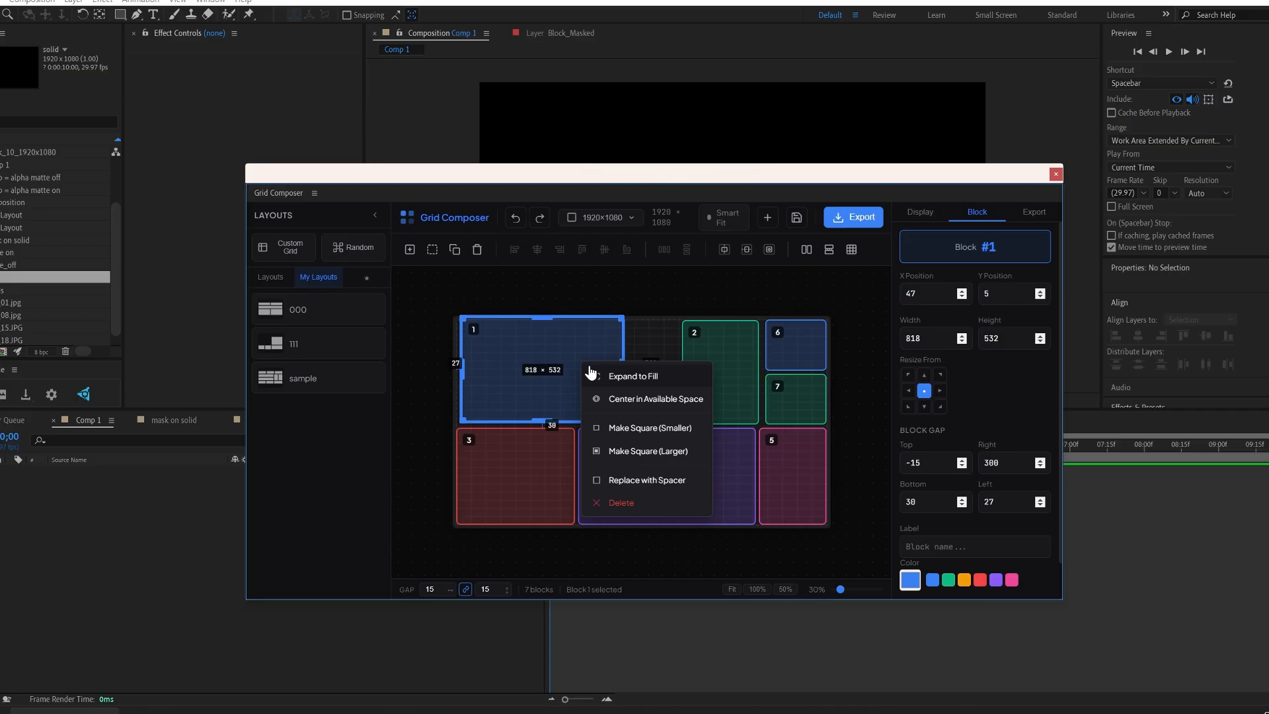
{"action": "left_click", "coordinate": [593, 372]}
{"action": "left_click", "coordinate": [623, 299]}
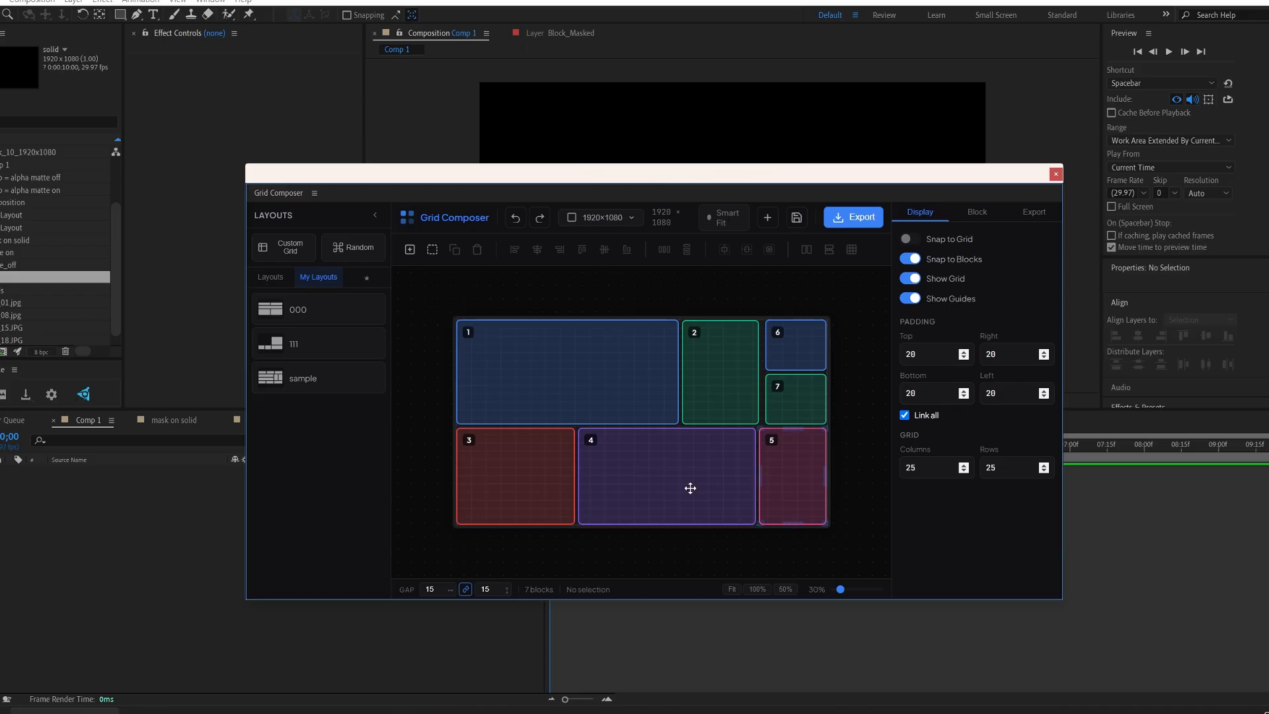
Select block 1 and examine its spacing to the neighbouring blocks and the overall gap settings
{"action": "left_click", "coordinate": [577, 421]}
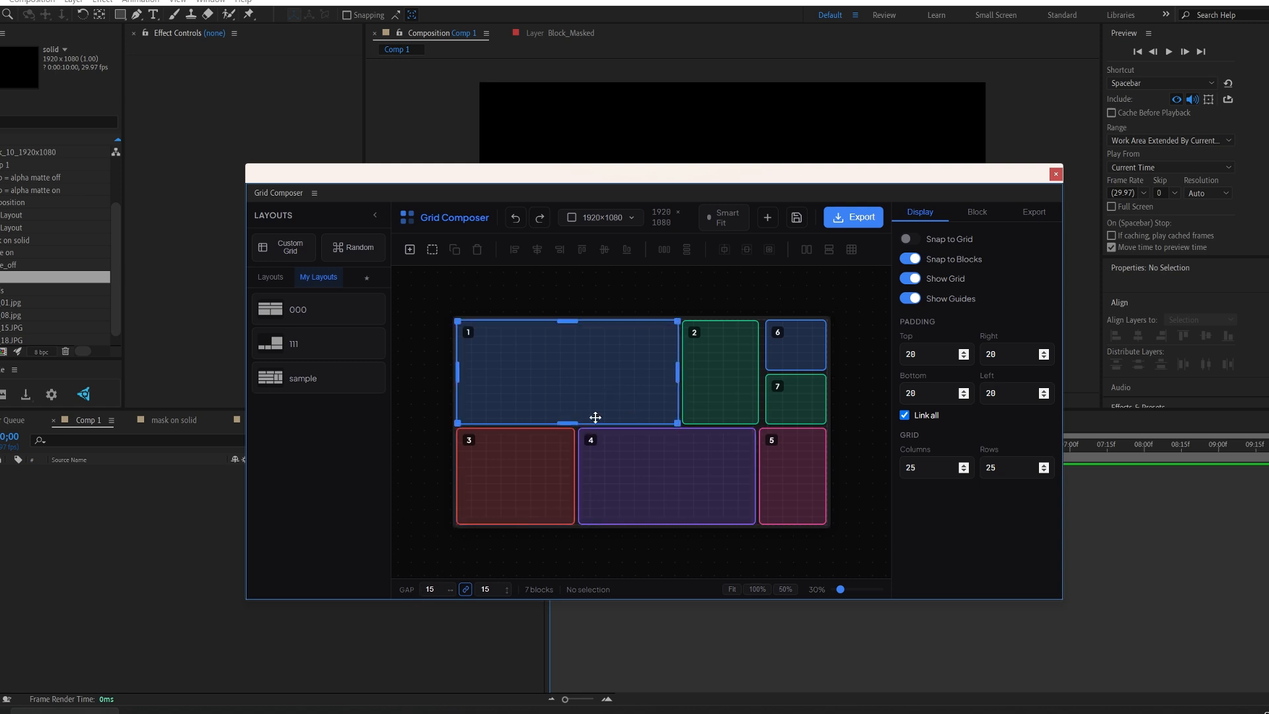
{"action": "left_click", "coordinate": [568, 417]}
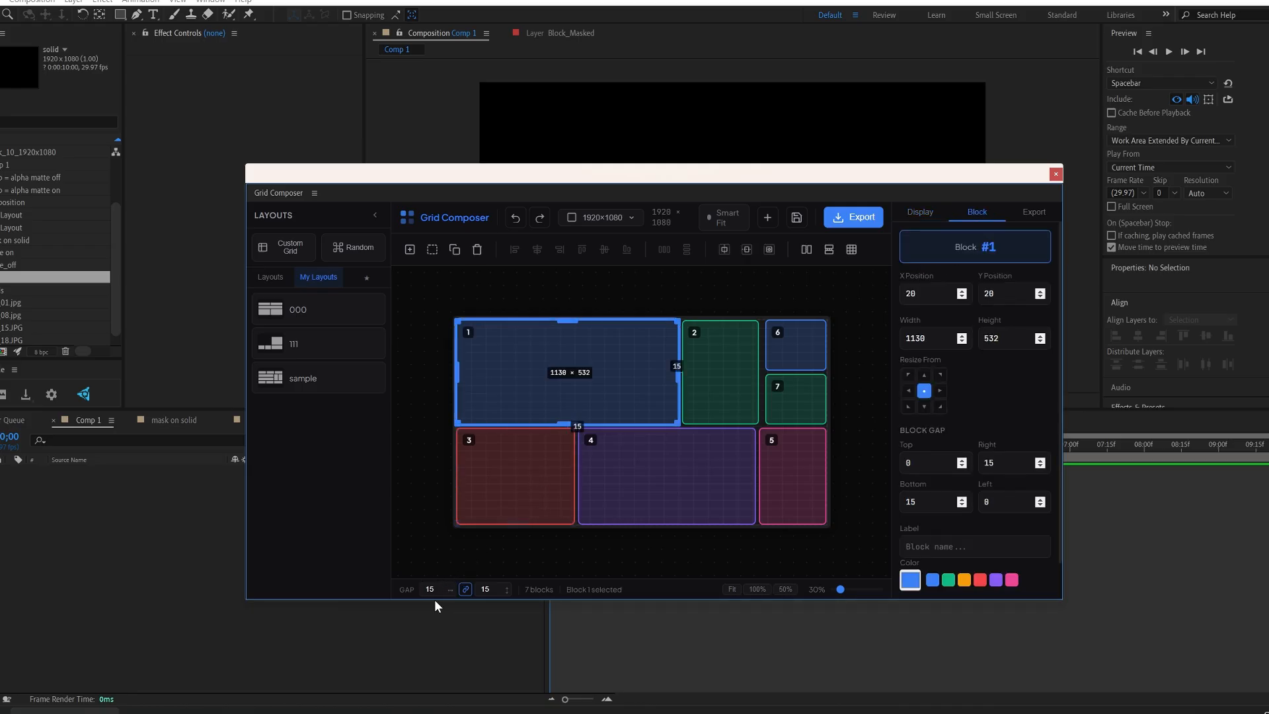
{"action": "left_click", "coordinate": [648, 548]}
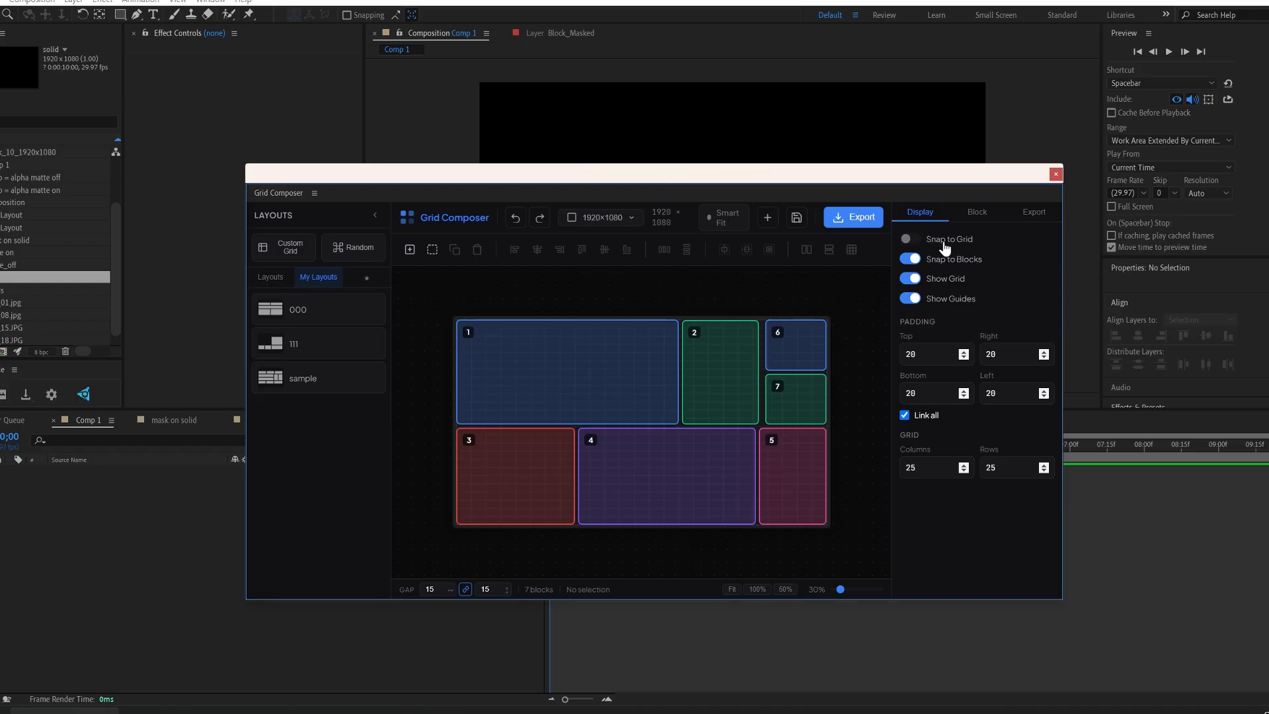
Turn on Snap to Grid and narrow block 1 from its right edge to about 1053 px wide
{"action": "left_click", "coordinate": [919, 242]}
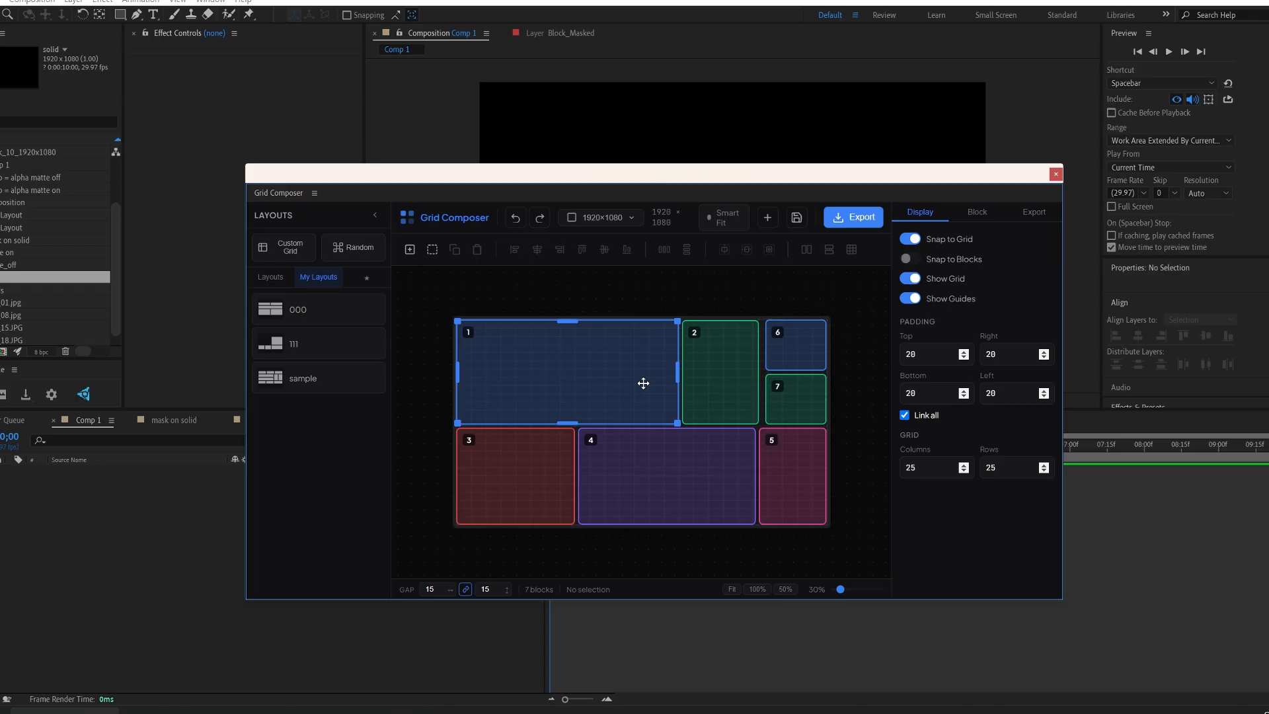
{"action": "scroll", "coordinate": [654, 361], "scroll_direction": "up", "scroll_amount": 1}
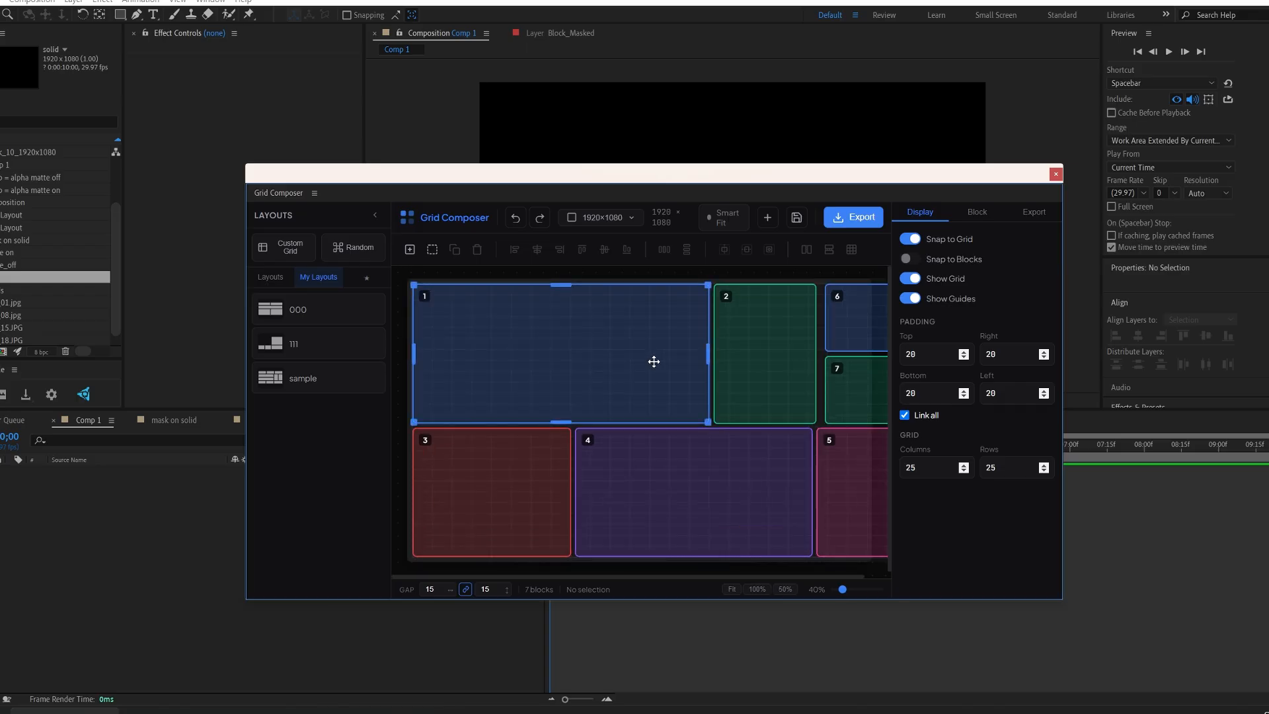
{"action": "scroll", "coordinate": [654, 362], "scroll_direction": "up", "scroll_amount": 2}
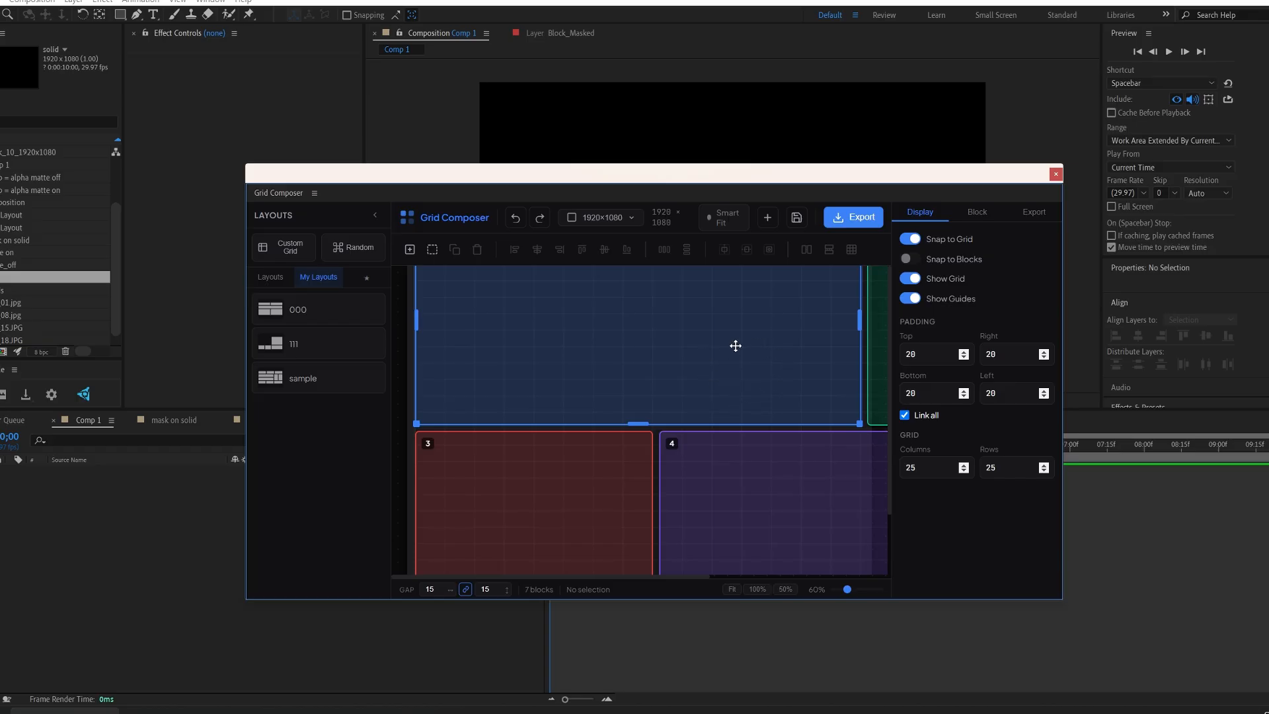
{"action": "scroll", "coordinate": [726, 370], "scroll_direction": "down", "scroll_amount": 1}
{"action": "scroll", "coordinate": [726, 370], "scroll_direction": "down", "scroll_amount": 2}
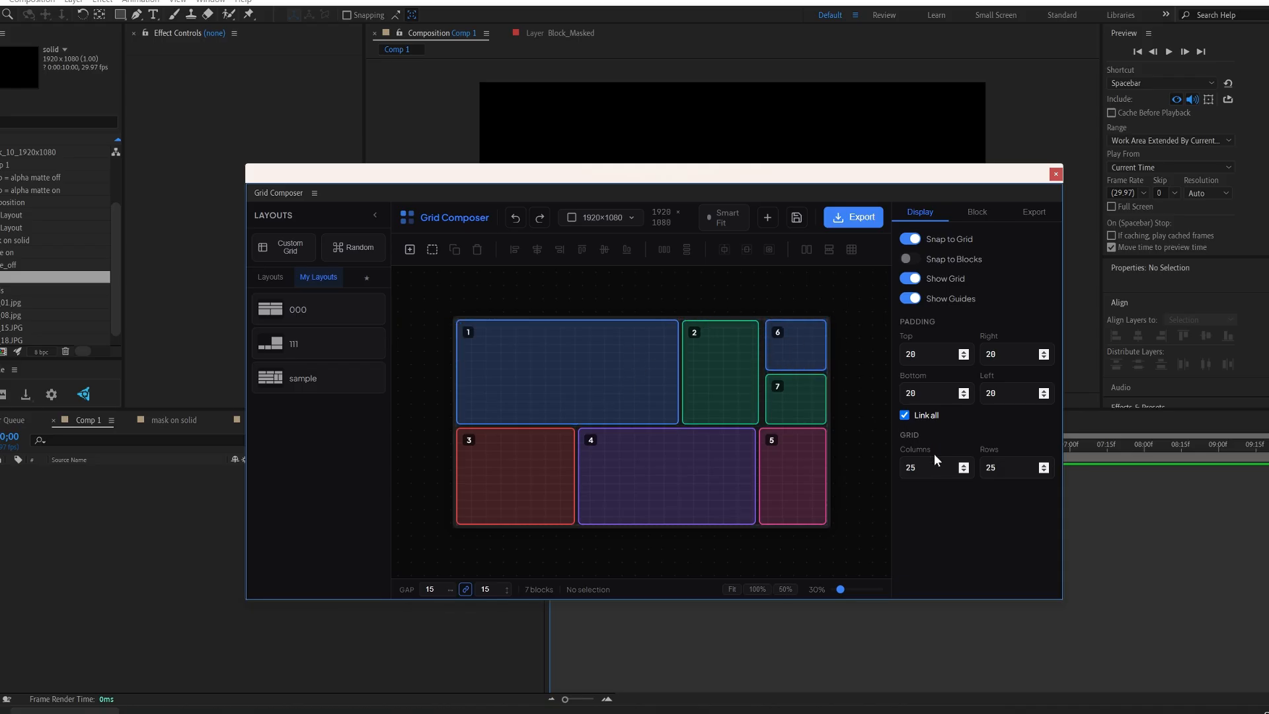
{"action": "left_click", "coordinate": [617, 357]}
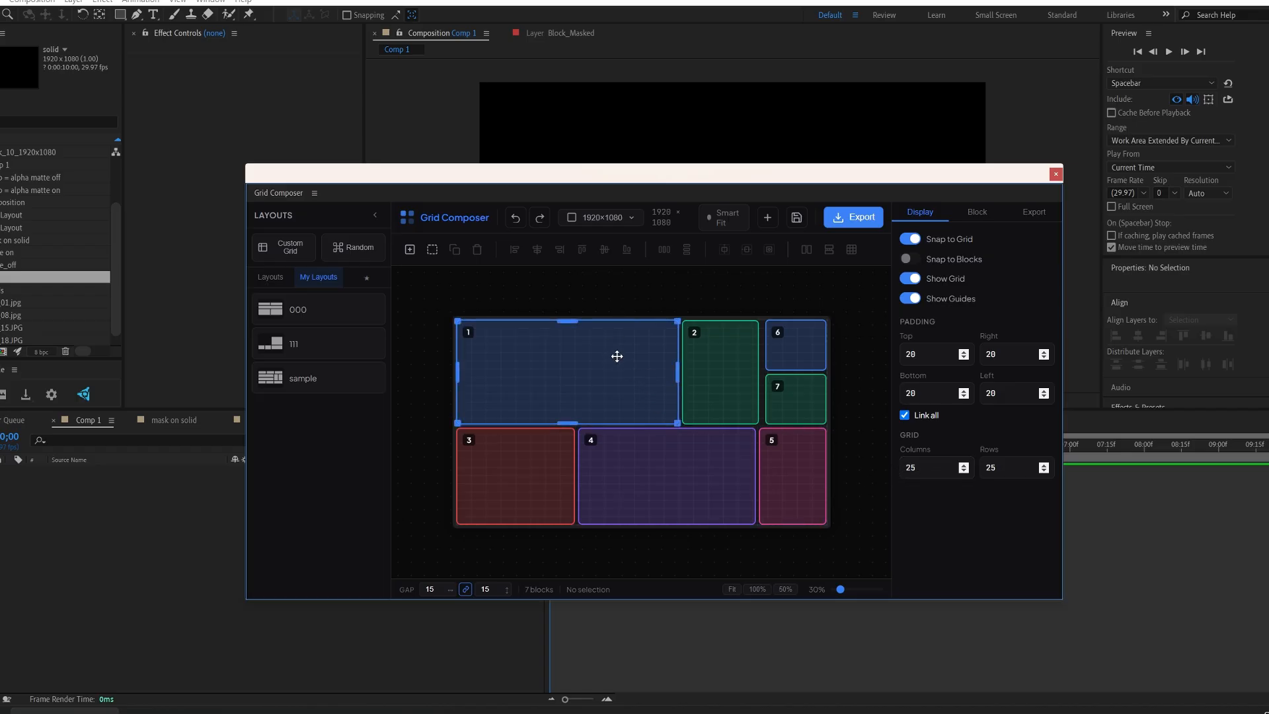
{"action": "mouse_move", "coordinate": [678, 382]}
{"action": "left_mouse_down"}
{"action": "mouse_move", "coordinate": [633, 381]}
{"action": "mouse_move", "coordinate": [659, 380]}
{"action": "left_mouse_up"}
{"action": "left_click", "coordinate": [682, 389]}
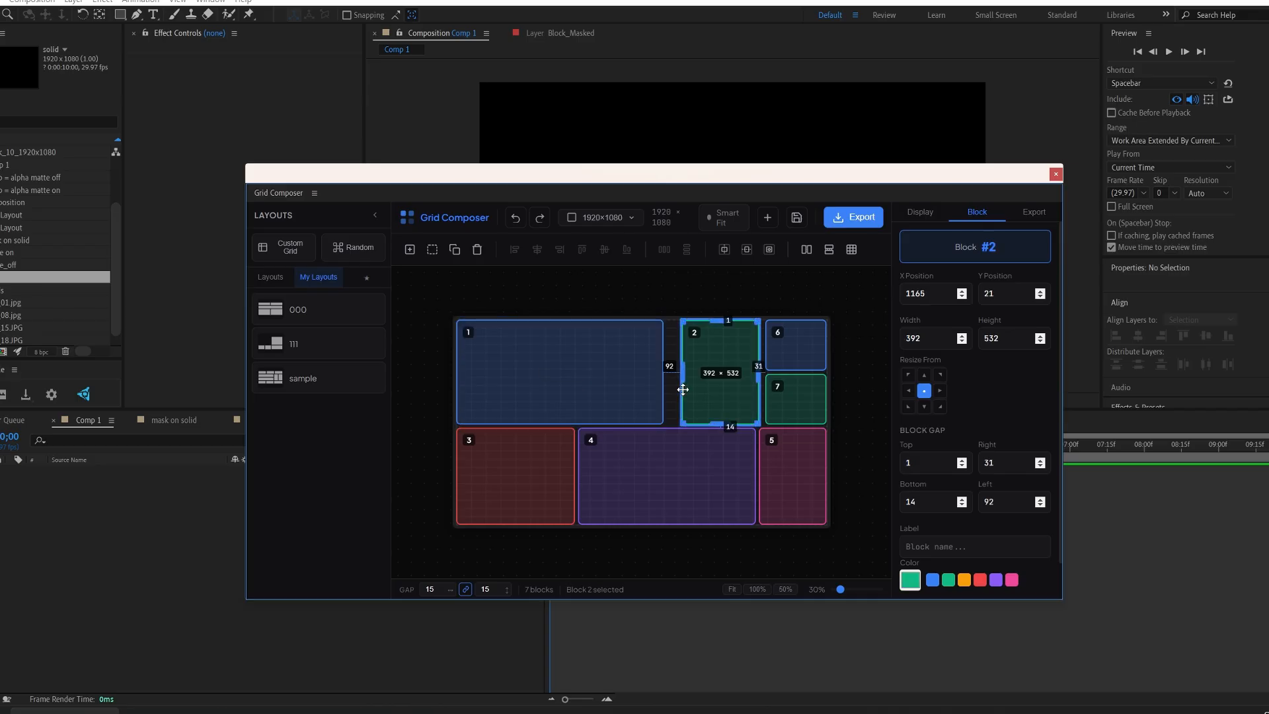
{"action": "left_click", "coordinate": [631, 363]}
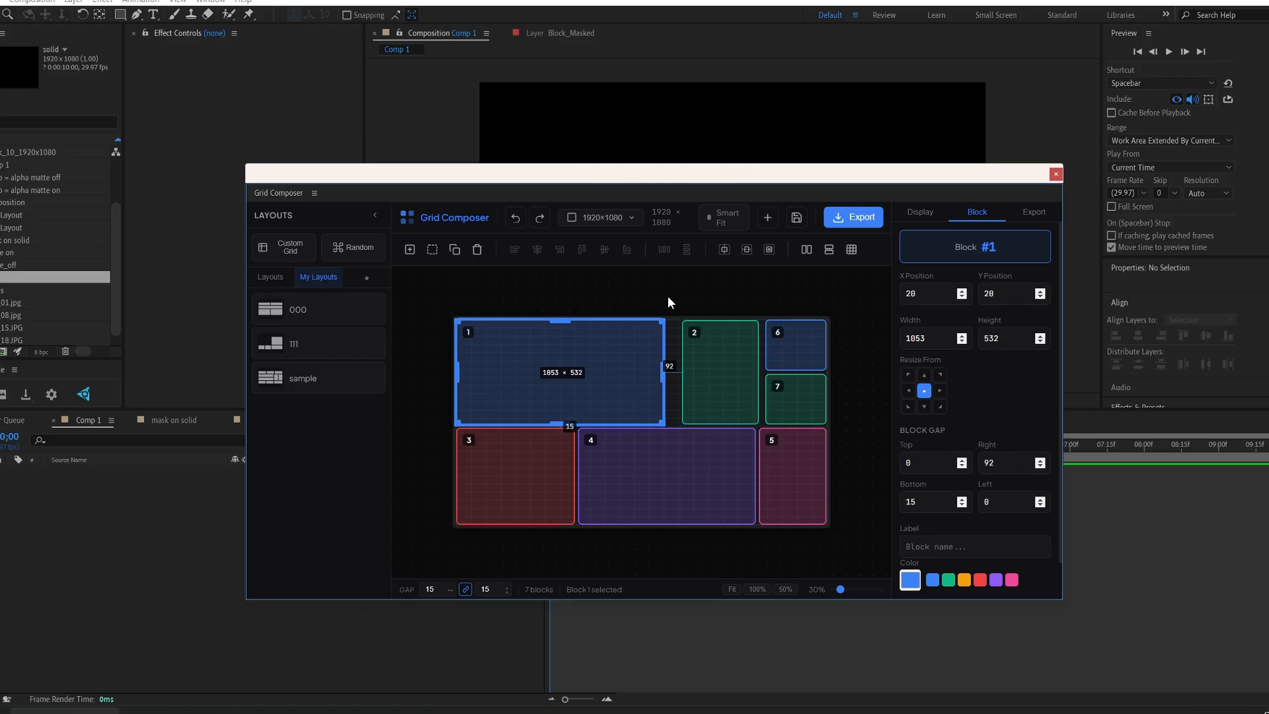
{"action": "left_click", "coordinate": [779, 306]}
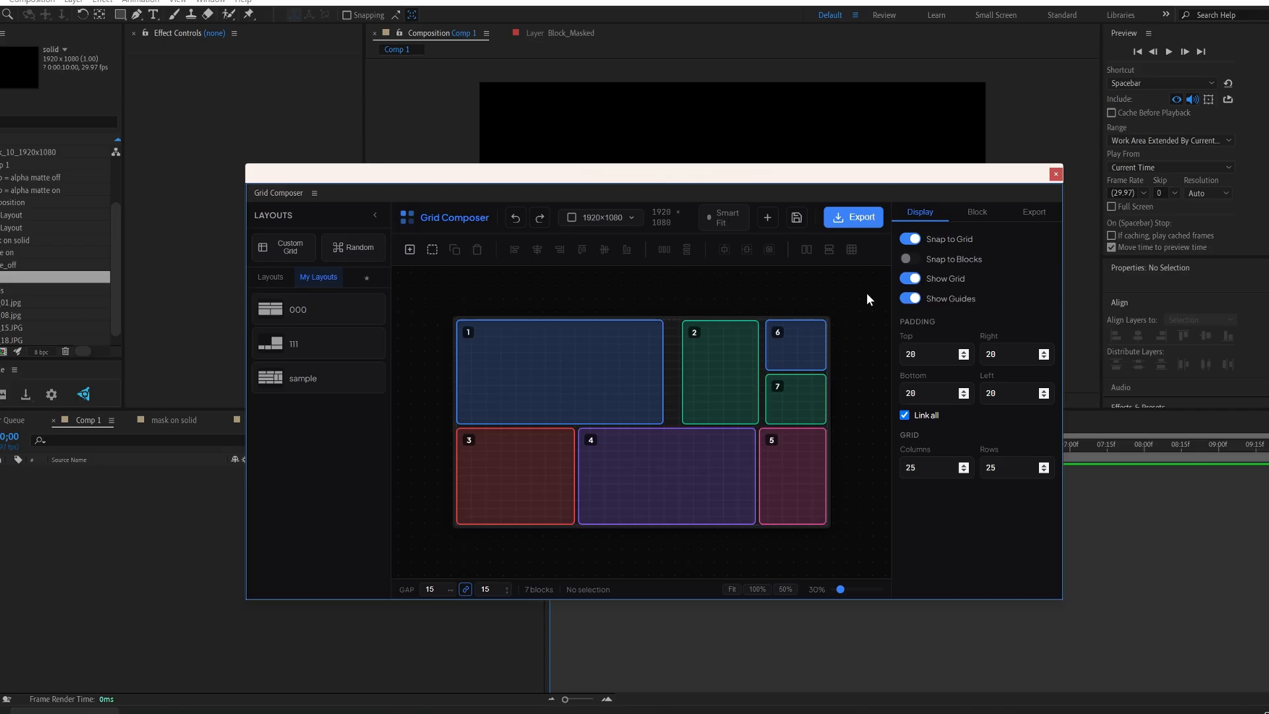
Switch snapping from Snap to Grid to Snap to Blocks, and toggle Show Grid off and back on
{"action": "left_click", "coordinate": [910, 241]}
{"action": "left_click", "coordinate": [909, 259]}
{"action": "left_click", "coordinate": [728, 357]}
{"action": "left_click", "coordinate": [633, 370]}
{"action": "left_click", "coordinate": [724, 350]}
{"action": "left_click", "coordinate": [917, 212]}
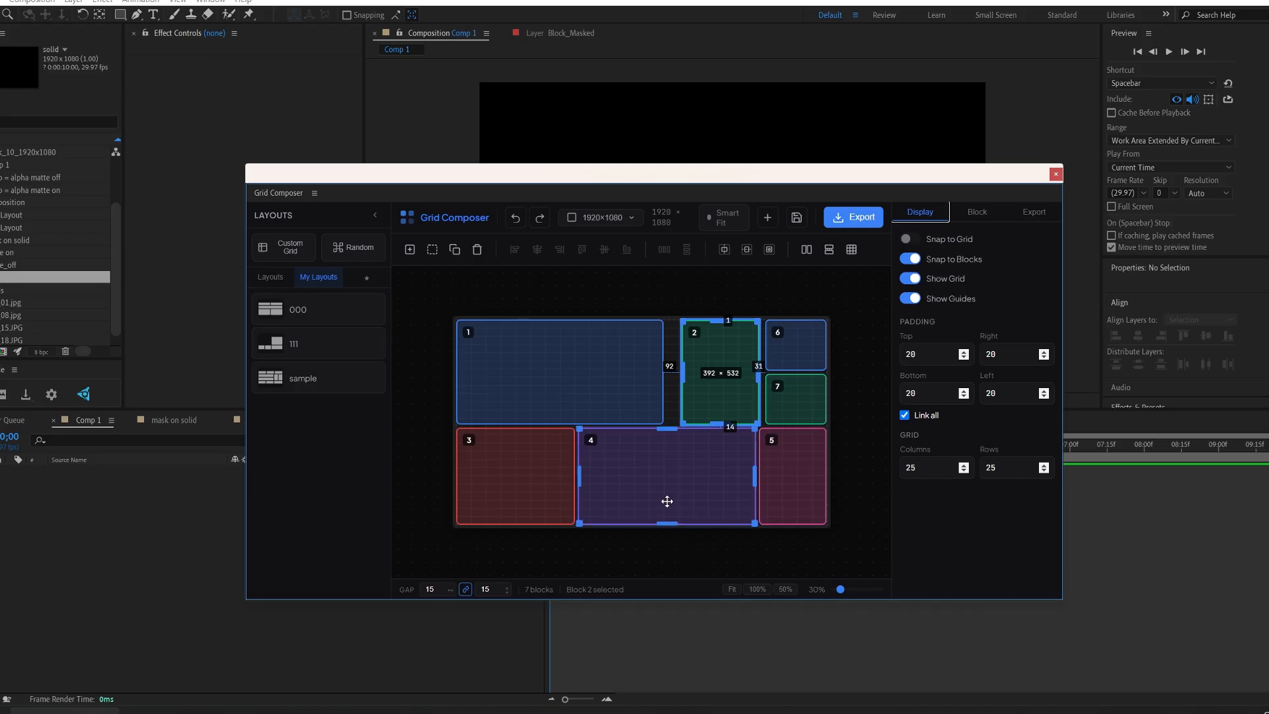
{"action": "left_click", "coordinate": [909, 278]}
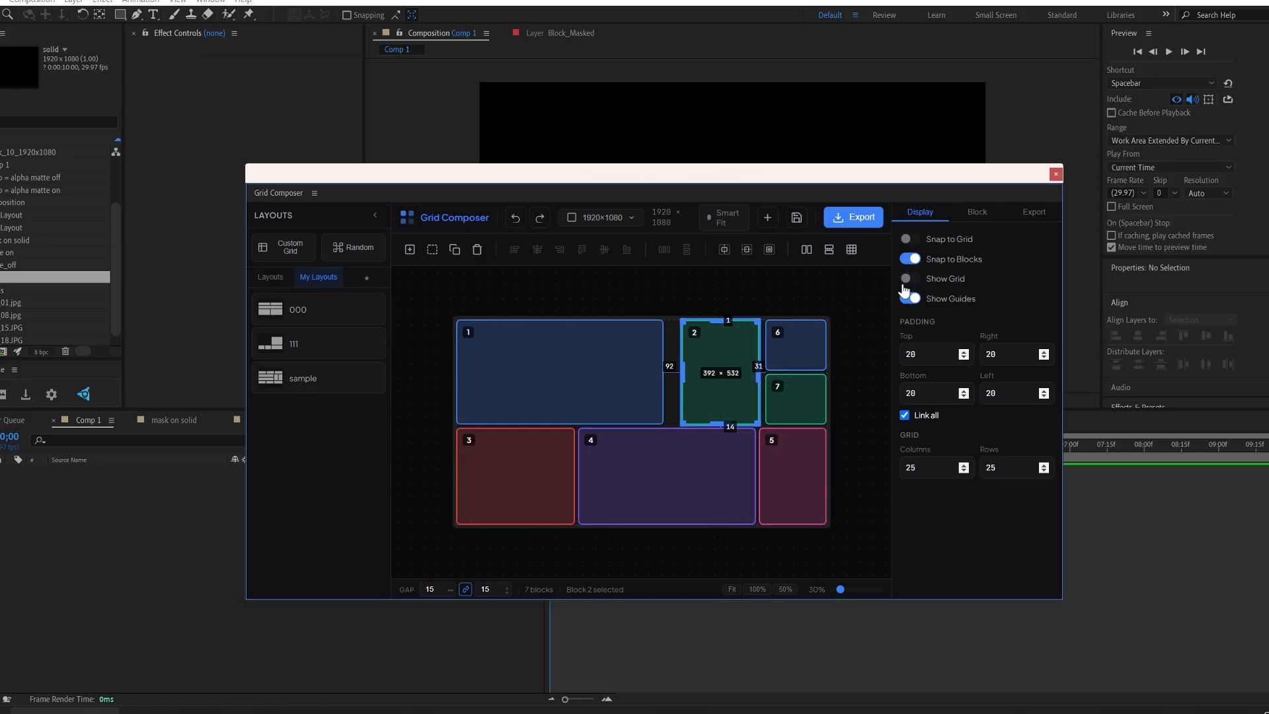
{"action": "left_click", "coordinate": [906, 279]}
Move block 1 slightly off its corner to about X 37, Y 13, and select it
{"action": "left_click", "coordinate": [597, 354]}
{"action": "left_click_drag", "start_coordinate": [597, 354], "coordinate": [629, 382]}
{"action": "left_click", "coordinate": [739, 299]}
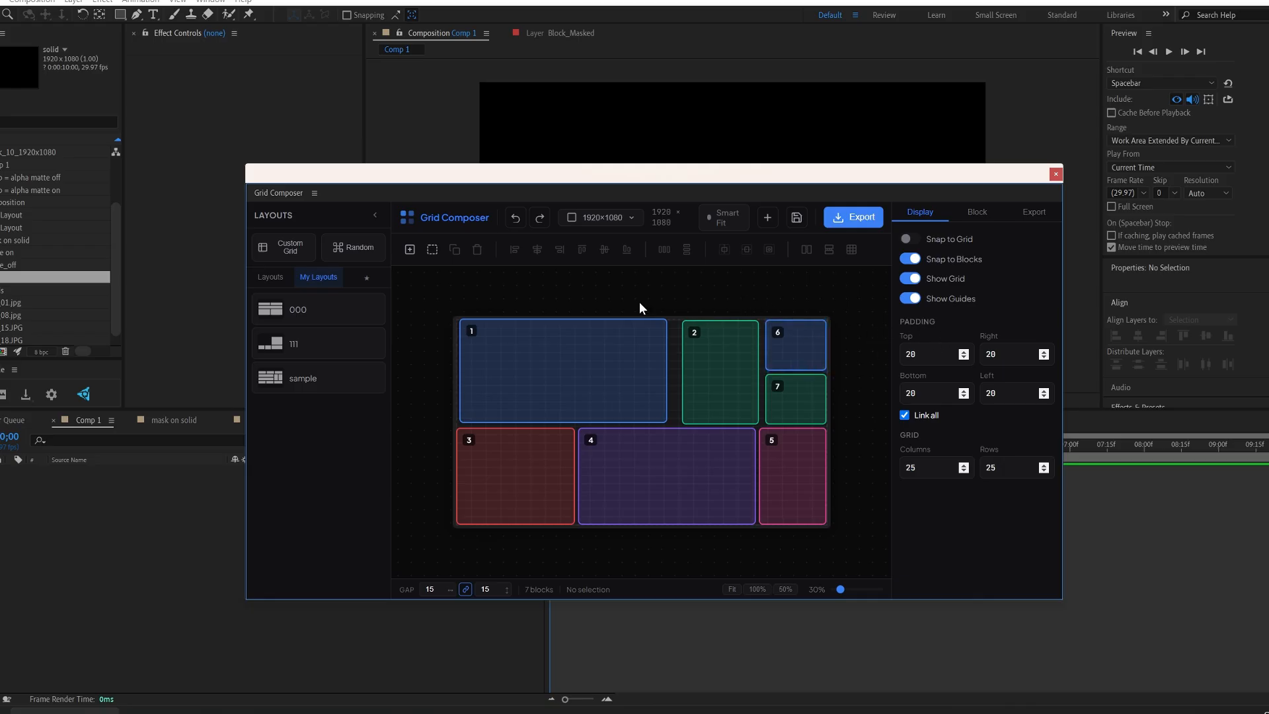
{"action": "mouse_move", "coordinate": [461, 319]}
{"action": "left_click", "coordinate": [482, 333]}
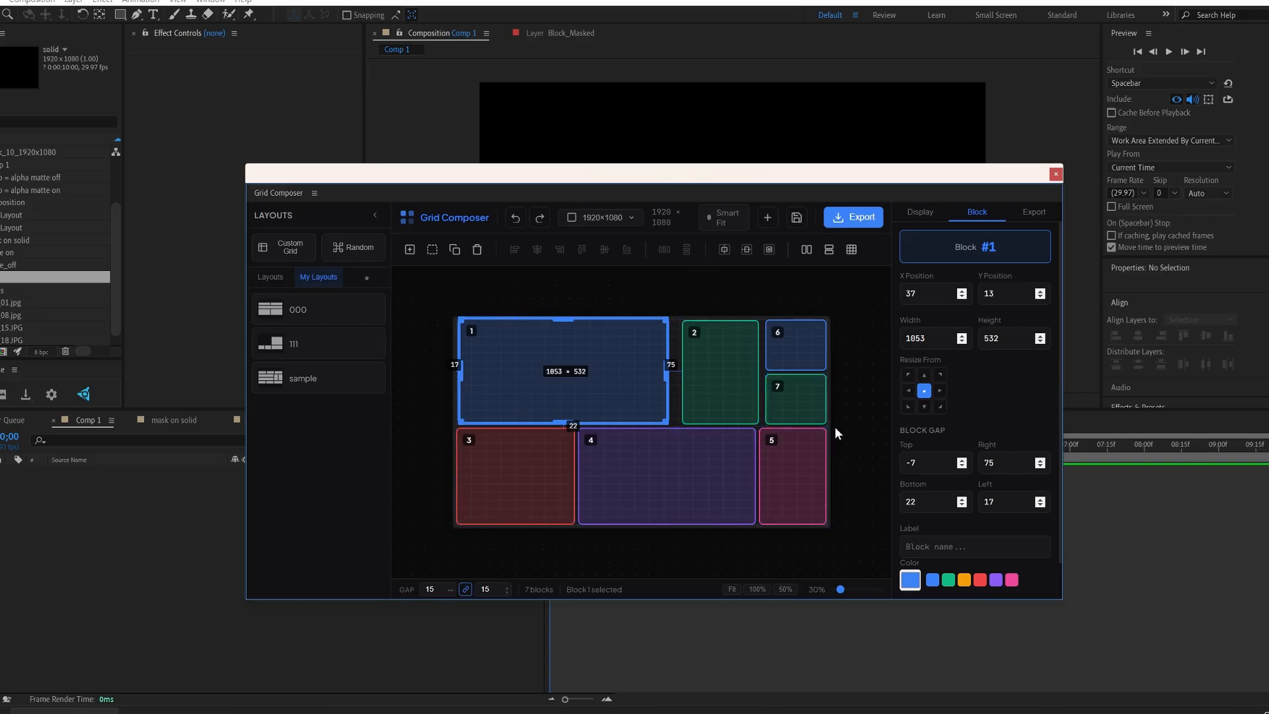
Increase the linked canvas padding to 54 on all four sides
{"action": "left_click", "coordinate": [920, 213]}
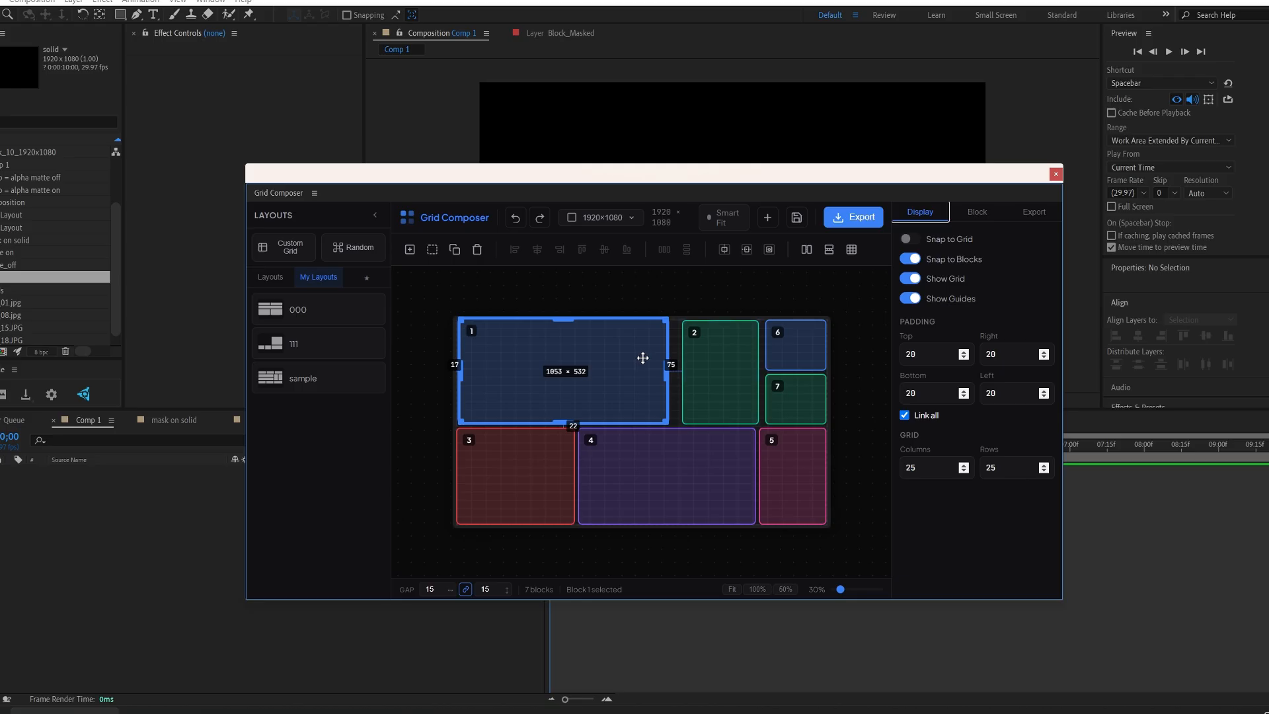
{"action": "left_click", "coordinate": [725, 360]}
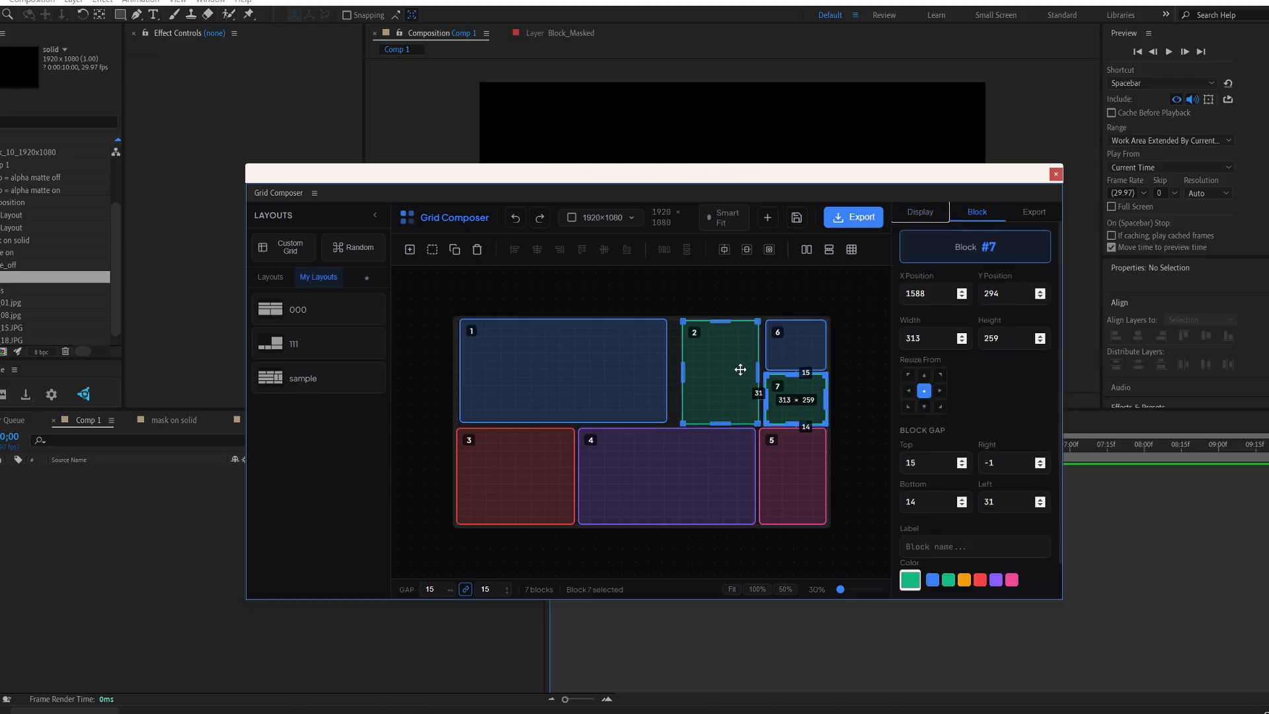
{"action": "left_click", "coordinate": [919, 212]}
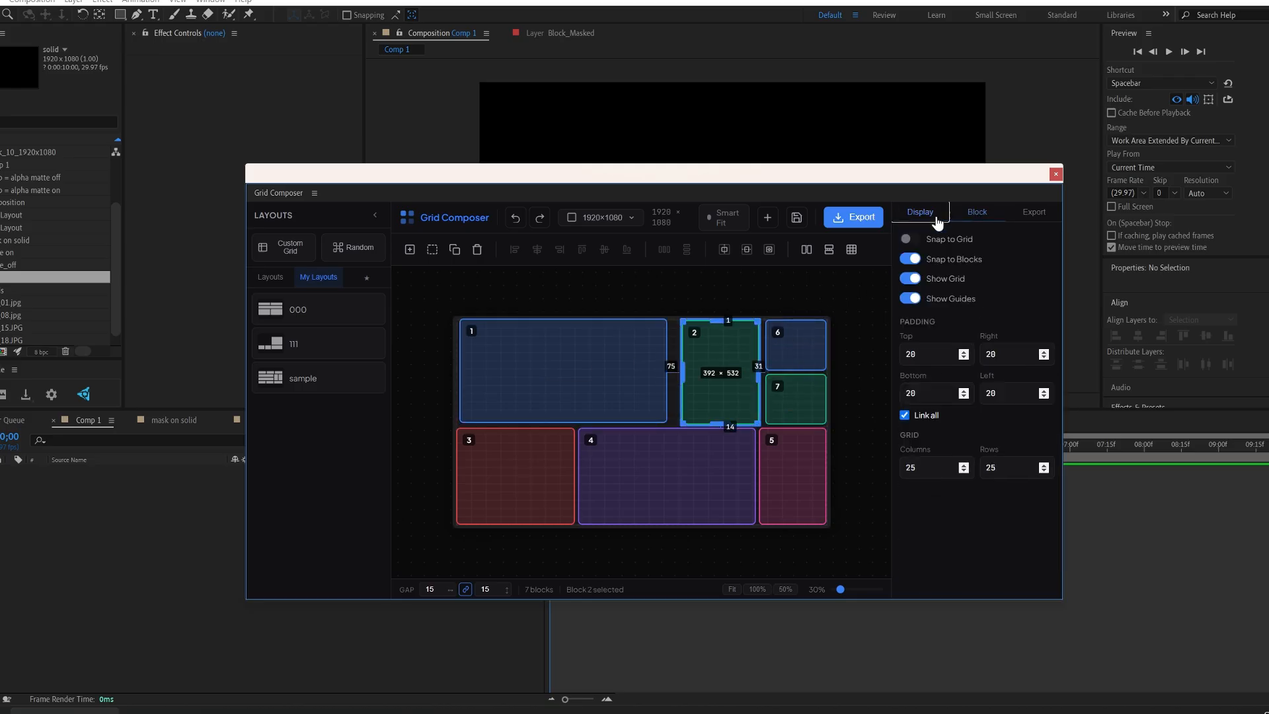
{"action": "left_click", "coordinate": [851, 301]}
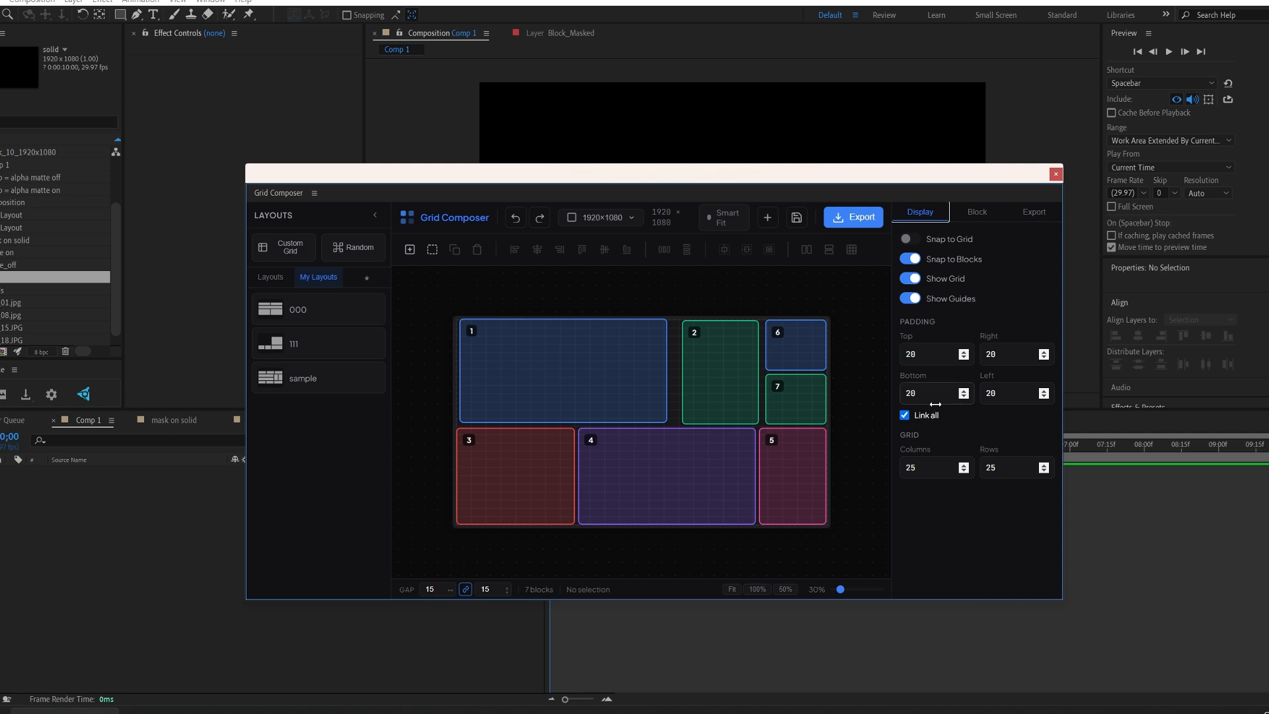
{"action": "left_click_drag", "start_coordinate": [911, 364], "coordinate": [938, 364]}
{"action": "left_click", "coordinate": [789, 348]}
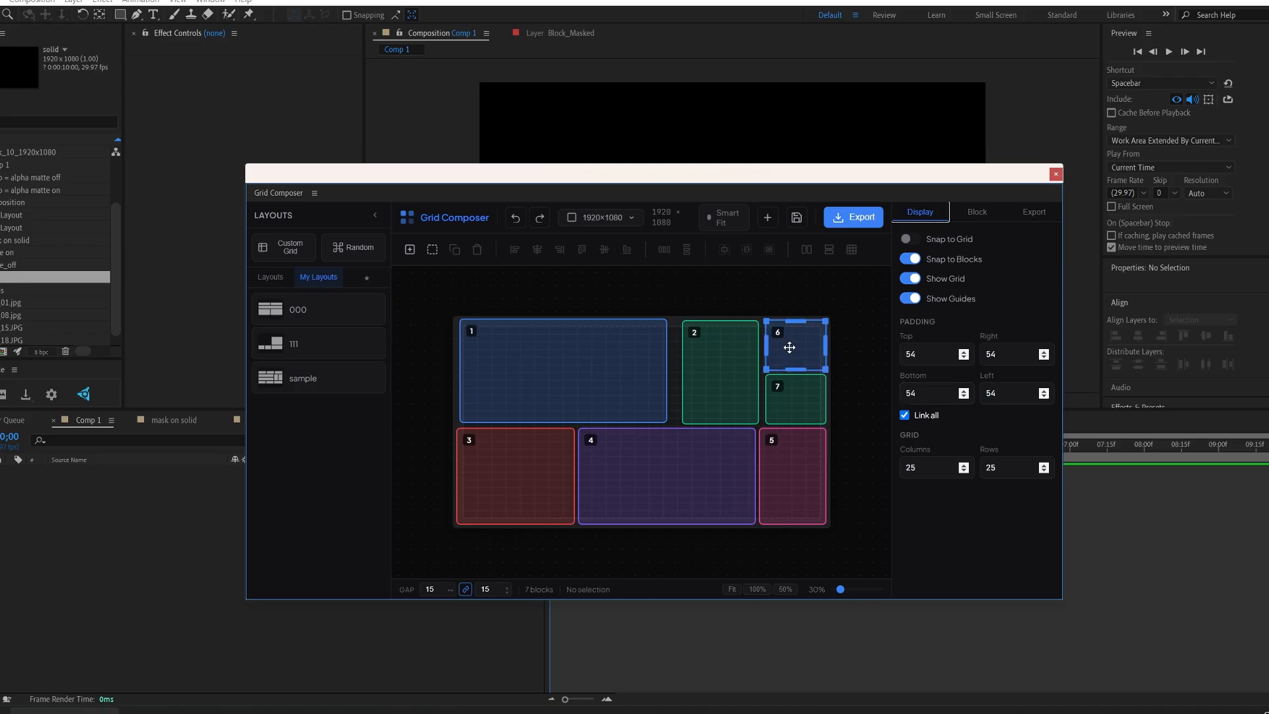
Select all blocks on the canvas and delete them
{"action": "left_click", "coordinate": [622, 358]}
{"action": "left_click_drag", "start_coordinate": [432, 307], "coordinate": [850, 545]}
{"action": "key", "text": "Delete"}
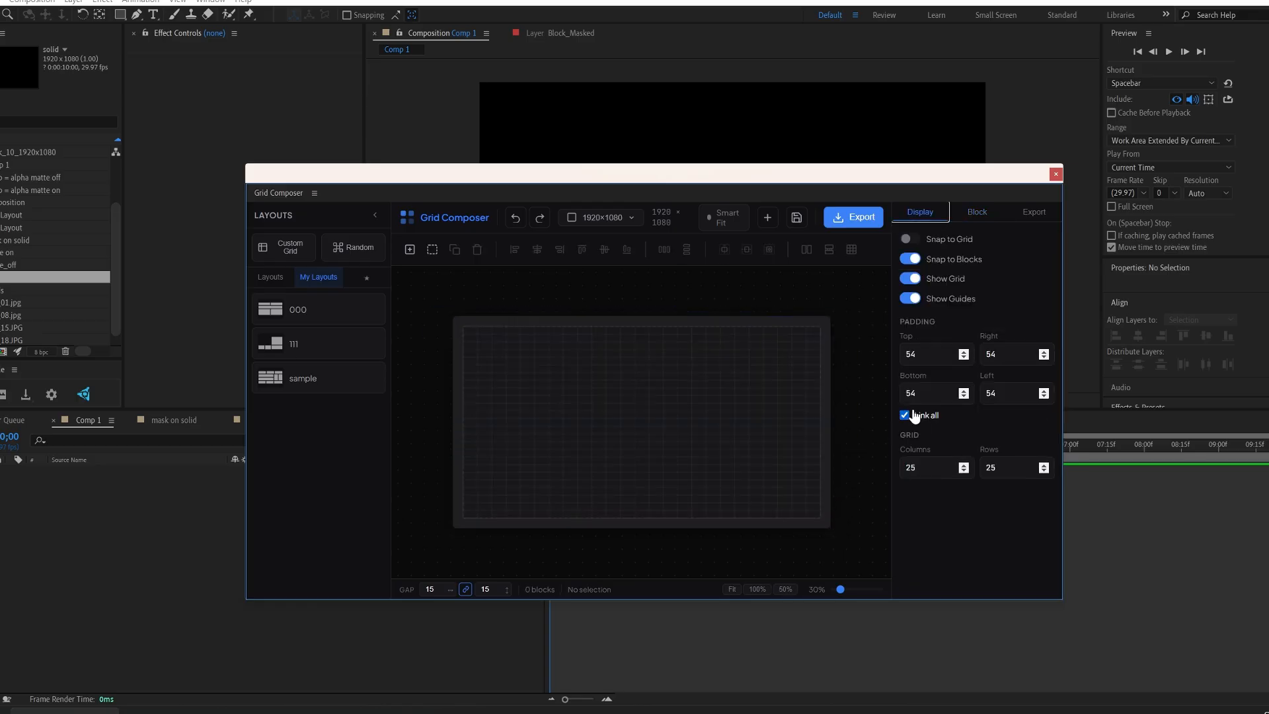
Set the linked canvas padding to 20 on all four sides
{"action": "mouse_move", "coordinate": [931, 394]}
{"action": "left_mouse_down"}
{"action": "mouse_move", "coordinate": [957, 396]}
{"action": "mouse_move", "coordinate": [919, 401]}
{"action": "left_mouse_up"}
{"action": "left_click_drag", "start_coordinate": [927, 395], "coordinate": [922, 396]}
{"action": "left_click", "coordinate": [924, 397]}
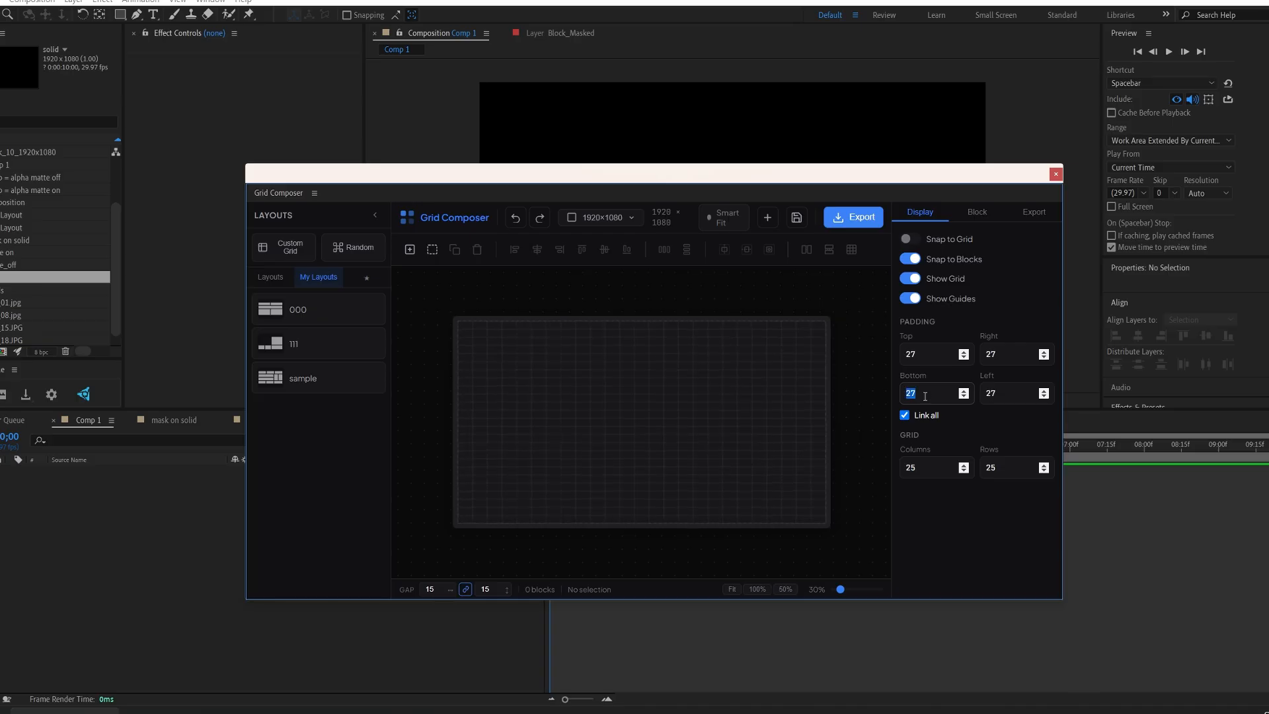
{"action": "type", "text": "20"}
{"action": "key", "text": "Return"}
{"action": "left_click", "coordinate": [875, 400]}
Load the saved layout named sample, and replace it with the basic 3×3 Grid layout
{"action": "left_click", "coordinate": [380, 377]}
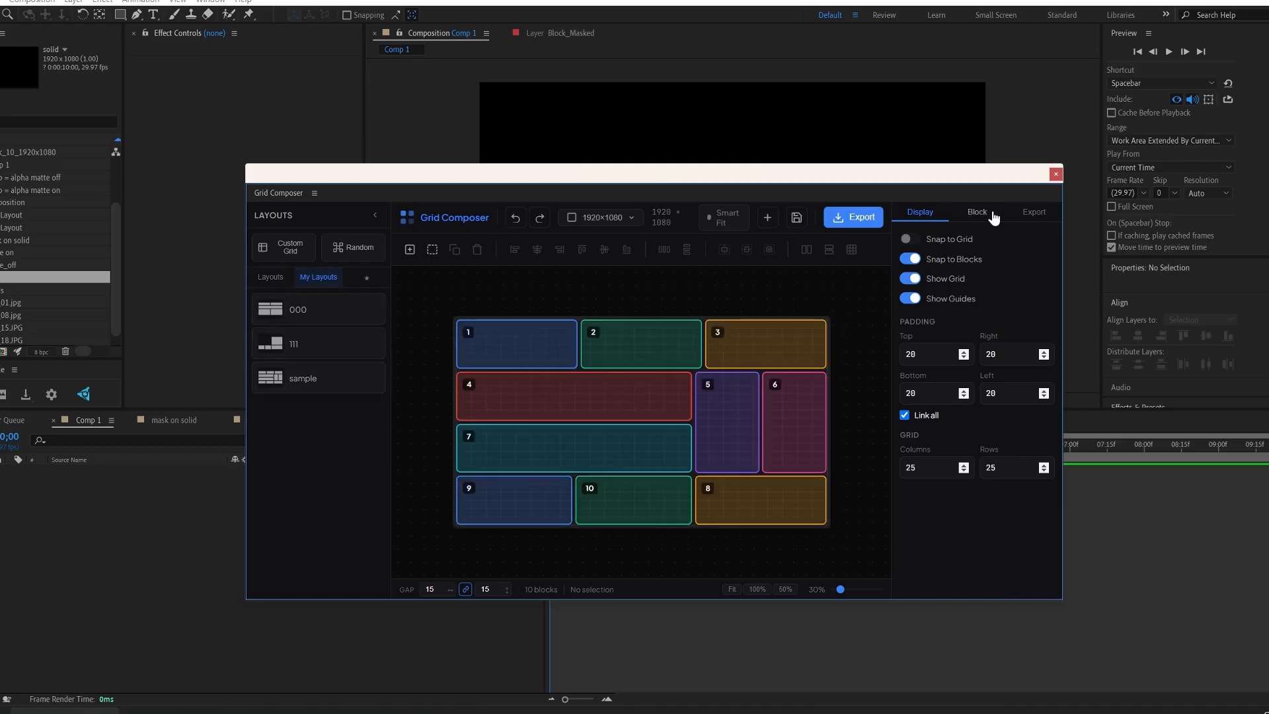
{"action": "left_click", "coordinate": [784, 335]}
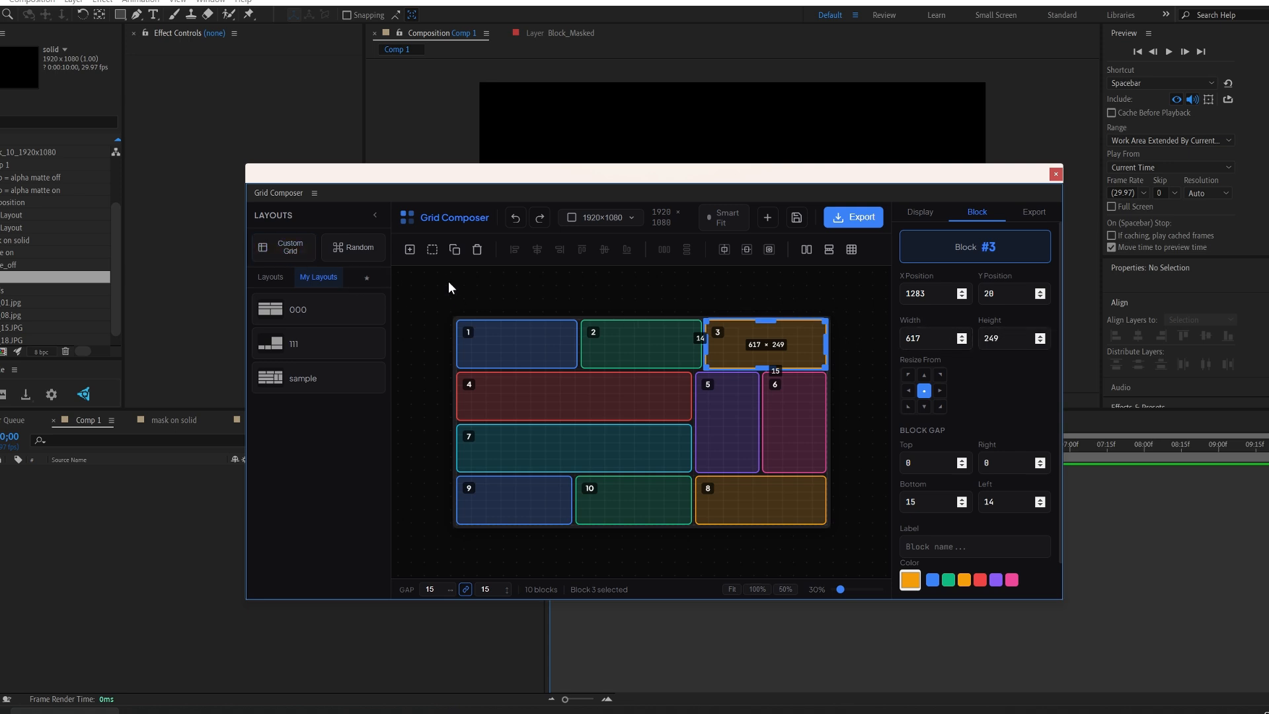
{"action": "left_click", "coordinate": [272, 277]}
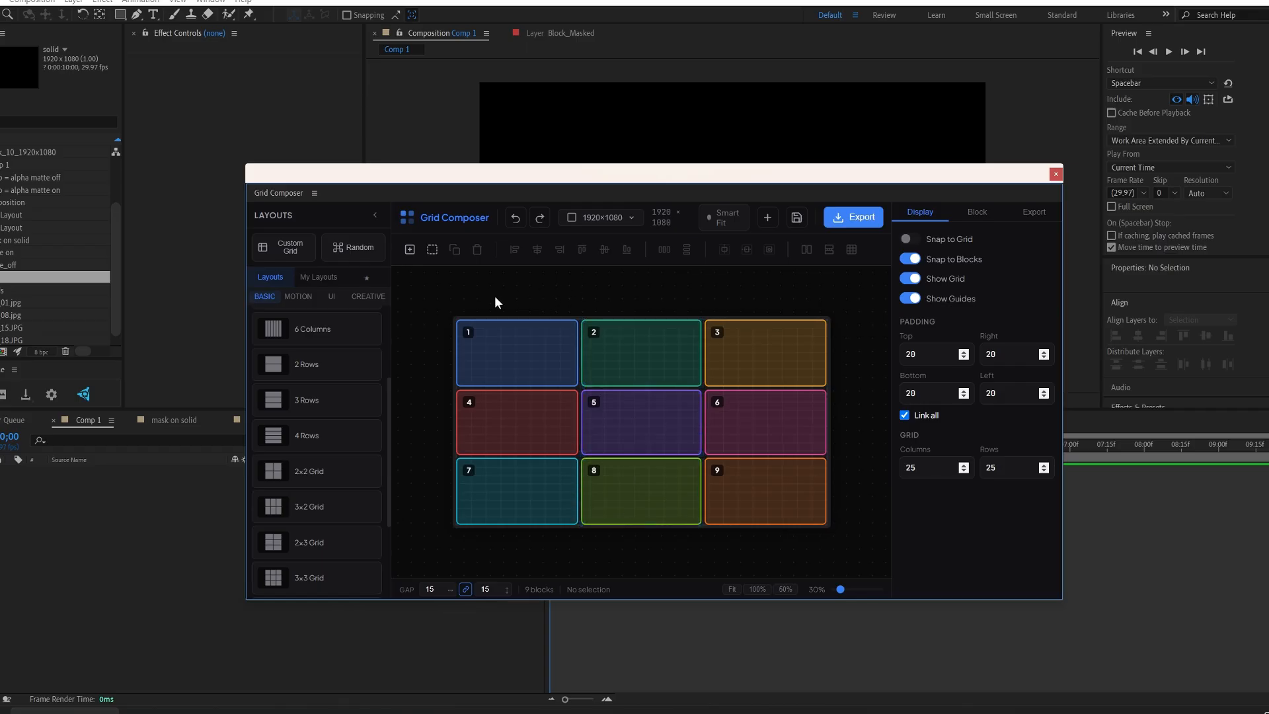
Examine the block settings for the upper six blocks selected together and for block 1 alone
{"action": "left_click_drag", "start_coordinate": [431, 292], "coordinate": [844, 390]}
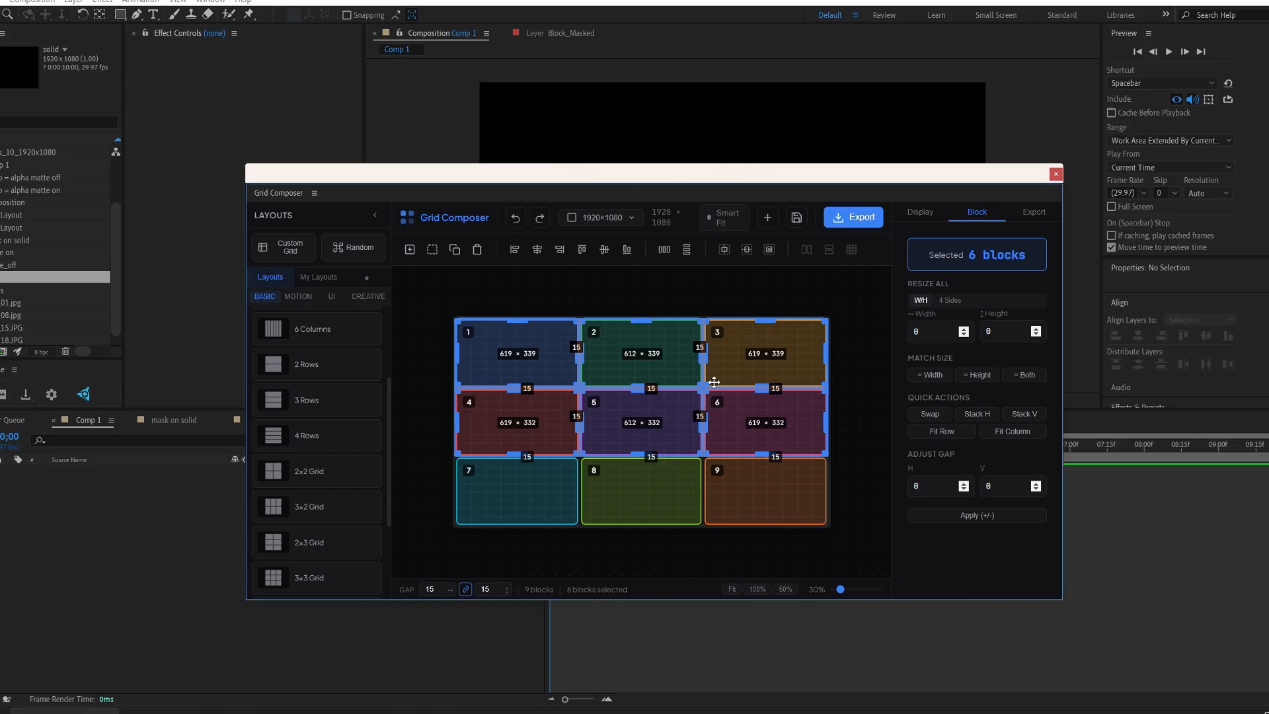
{"action": "scroll", "coordinate": [714, 382], "scroll_direction": "up", "scroll_amount": 1}
{"action": "scroll", "coordinate": [714, 382], "scroll_direction": "down", "scroll_amount": 1}
{"action": "left_click", "coordinate": [862, 327]}
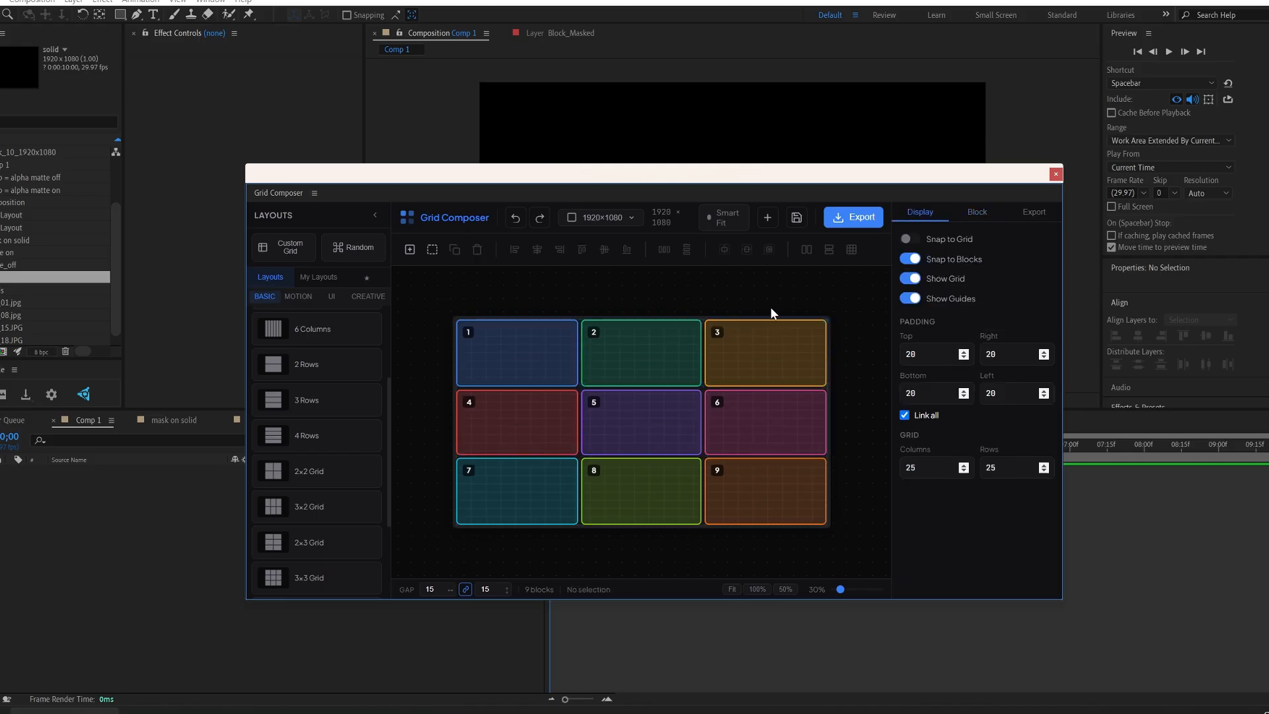
{"action": "left_click", "coordinate": [977, 212]}
{"action": "left_click", "coordinate": [567, 362]}
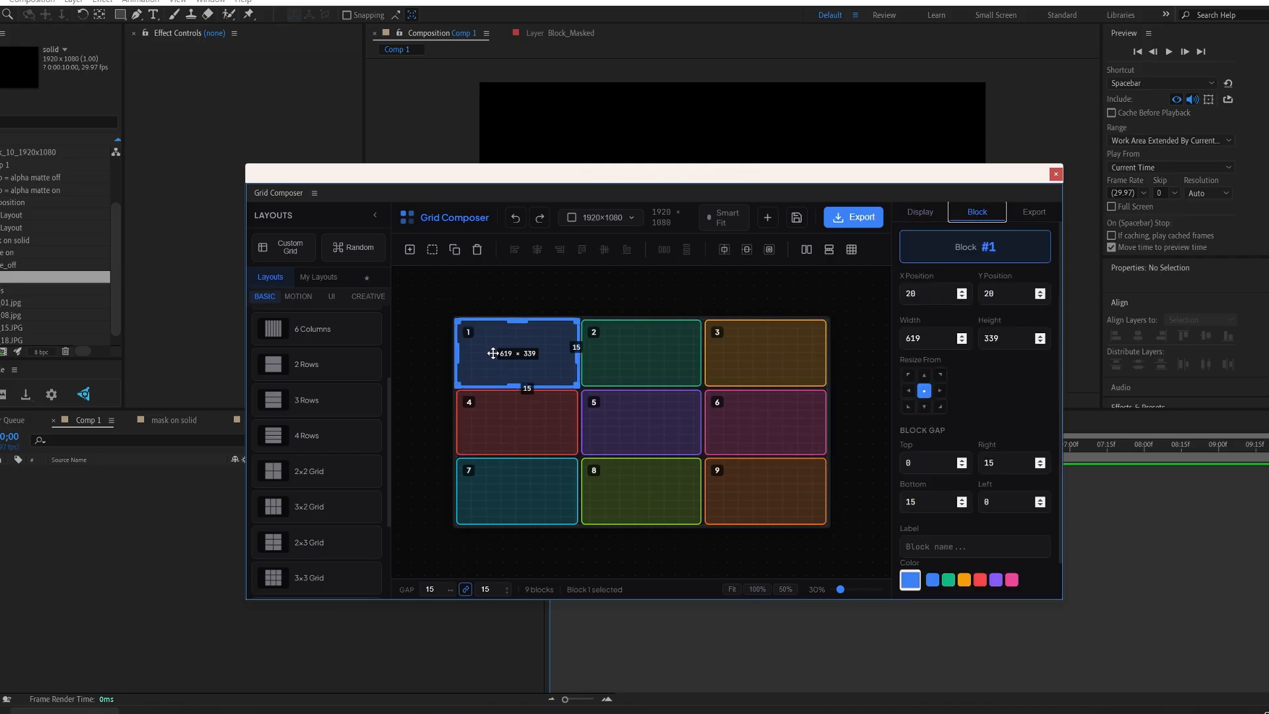
Try matching the widths of the three top-row blocks, and undo the change
{"action": "left_click_drag", "start_coordinate": [430, 289], "coordinate": [854, 357]}
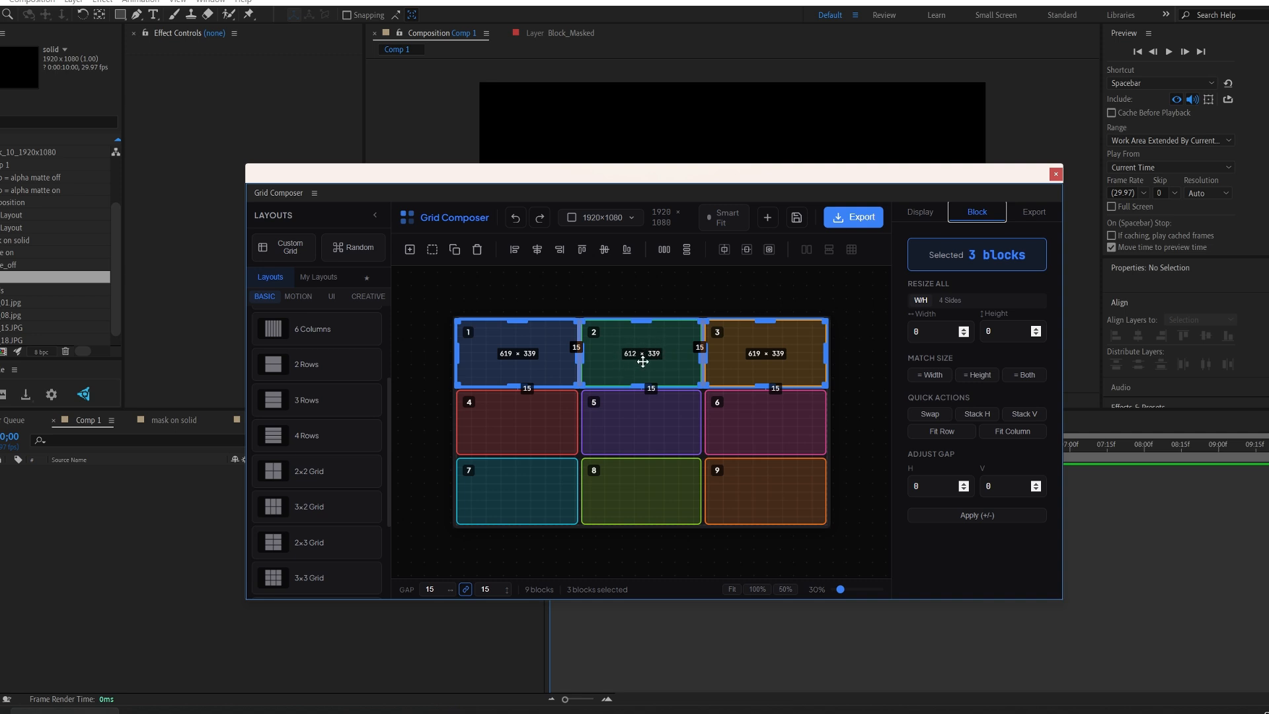
{"action": "left_click", "coordinate": [930, 375]}
{"action": "left_click", "coordinate": [660, 283]}
{"action": "left_click", "coordinate": [515, 220]}
Select blocks 1, 2 and 3 again and match their widths
{"action": "left_click_drag", "start_coordinate": [436, 291], "coordinate": [827, 365]}
{"action": "left_click", "coordinate": [933, 376]}
{"action": "left_click", "coordinate": [664, 296]}
{"action": "left_click", "coordinate": [568, 425]}
{"action": "left_click", "coordinate": [736, 419]}
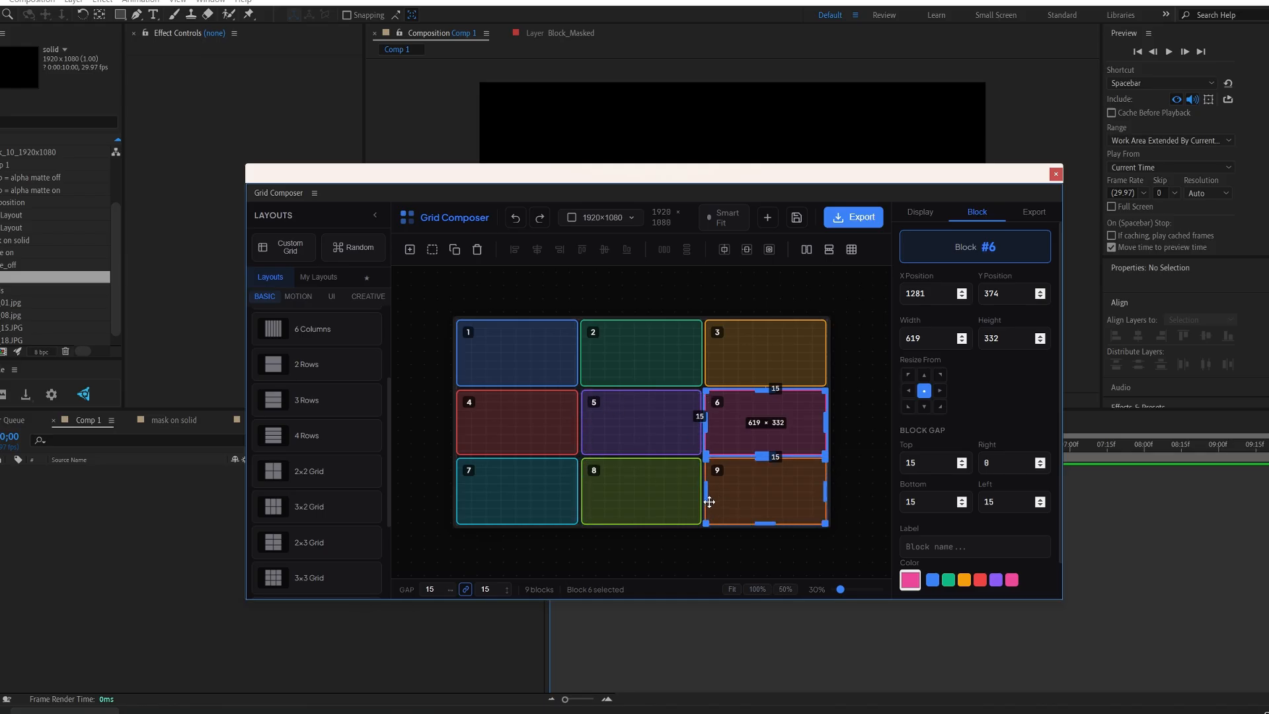
{"action": "left_click", "coordinate": [667, 299]}
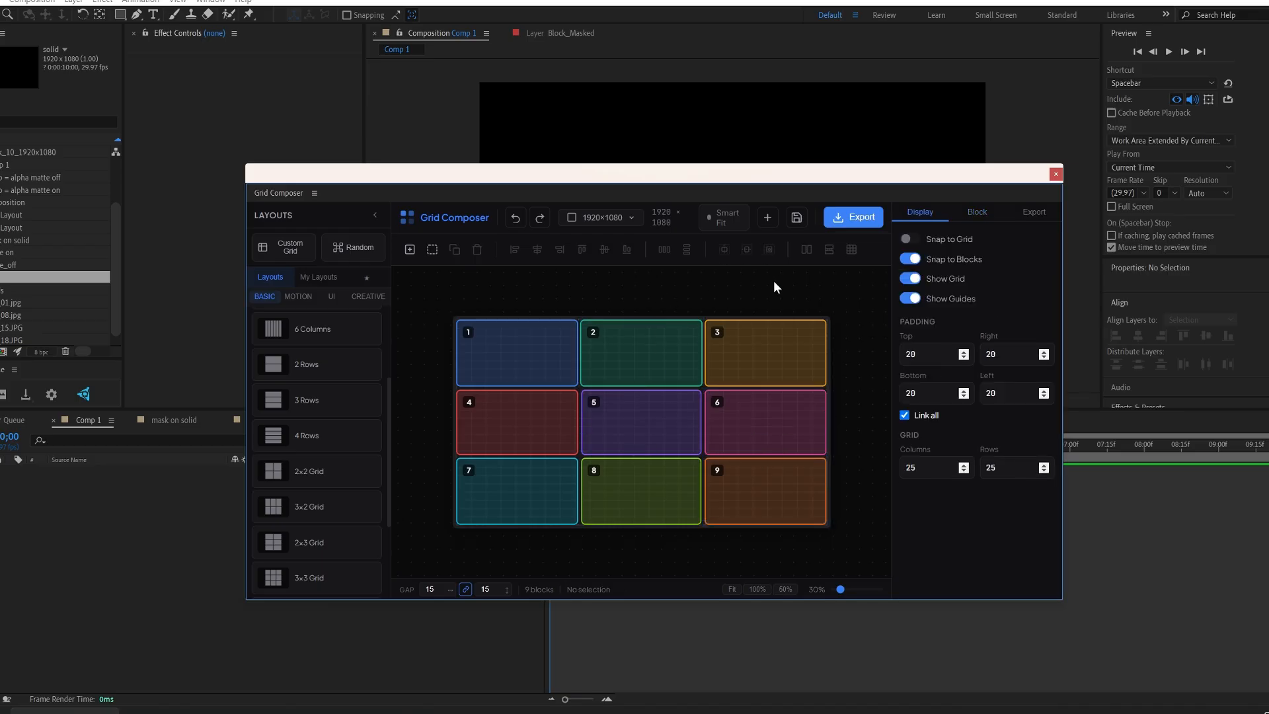
Delete the green block in the middle of the top row, and select the orange block beside the gap
{"action": "left_click", "coordinate": [786, 335]}
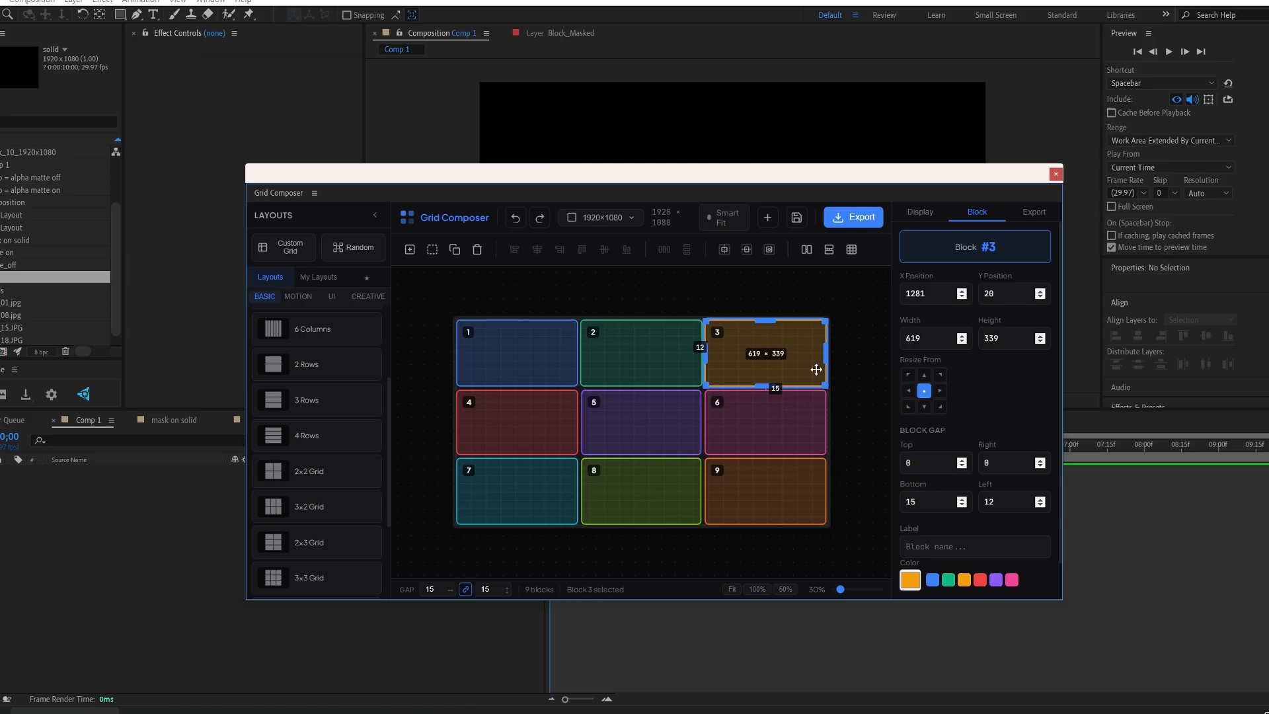
{"action": "left_click", "coordinate": [652, 352]}
{"action": "left_click_drag", "start_coordinate": [653, 351], "coordinate": [755, 355]}
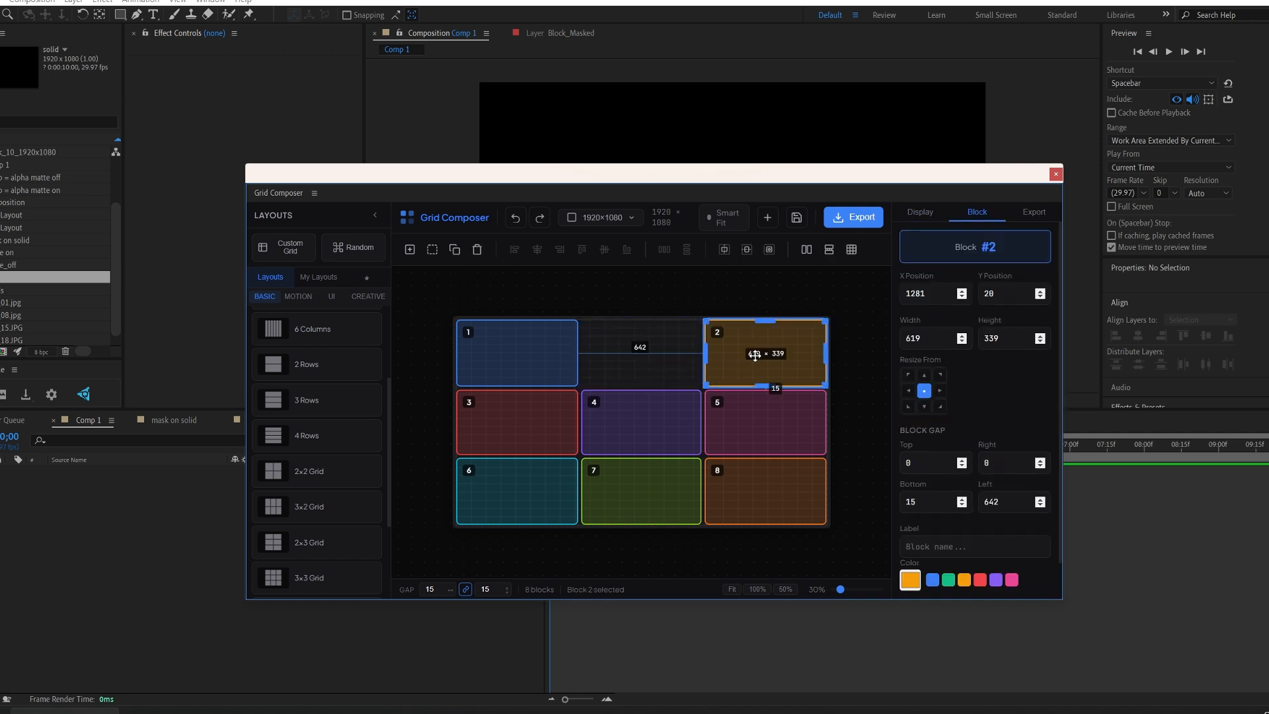
Widen the orange block to 821 px from its middle-right anchor, and extend its left edge until it is about 1229 px wide
{"action": "left_click", "coordinate": [940, 392]}
{"action": "left_click_drag", "start_coordinate": [918, 344], "coordinate": [1009, 389]}
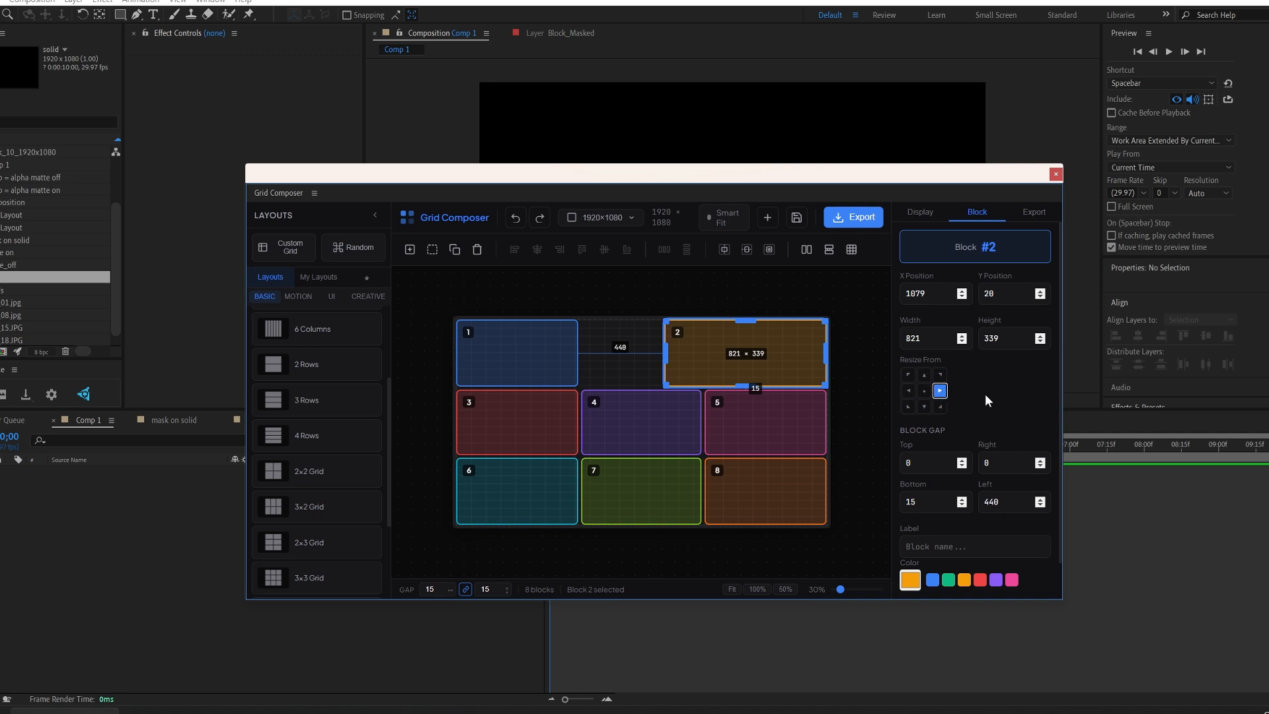
{"action": "left_click", "coordinate": [870, 374]}
{"action": "left_click", "coordinate": [776, 361]}
{"action": "left_click_drag", "start_coordinate": [667, 358], "coordinate": [587, 352]}
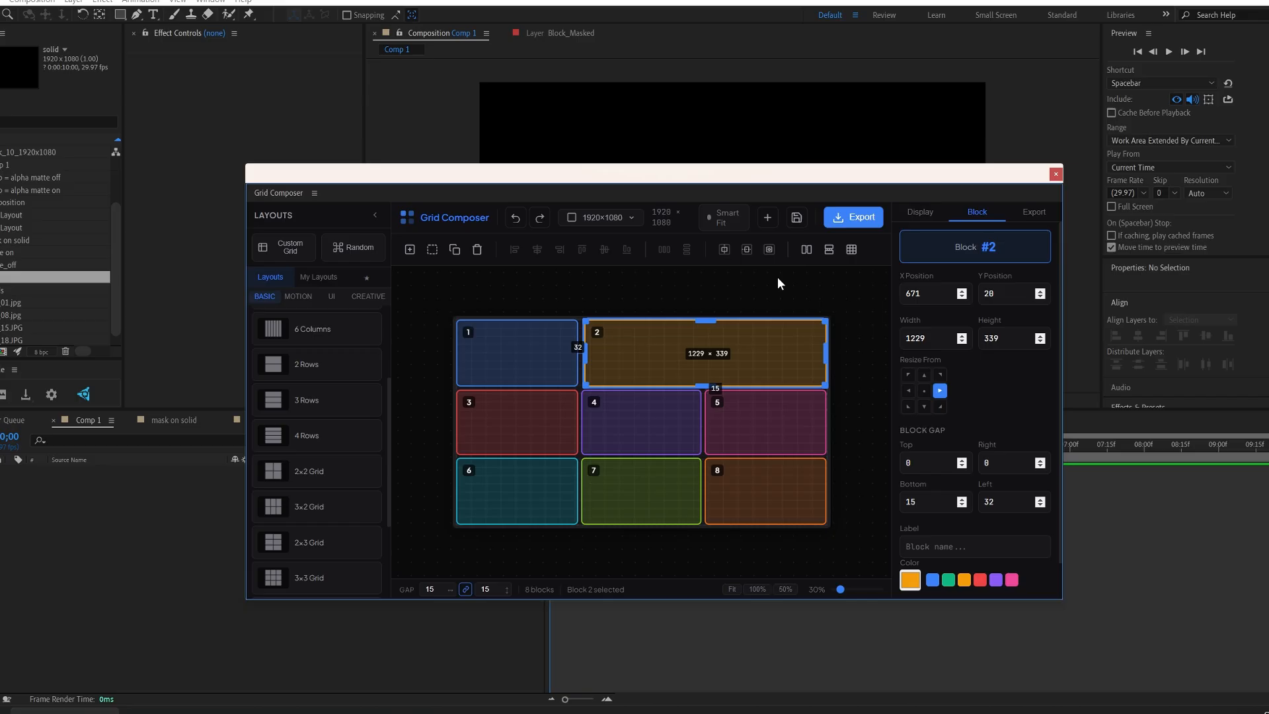
Split the wide orange block into two side-by-side blocks, and split the resulting right-hand block side by side again
{"action": "left_click", "coordinate": [804, 252]}
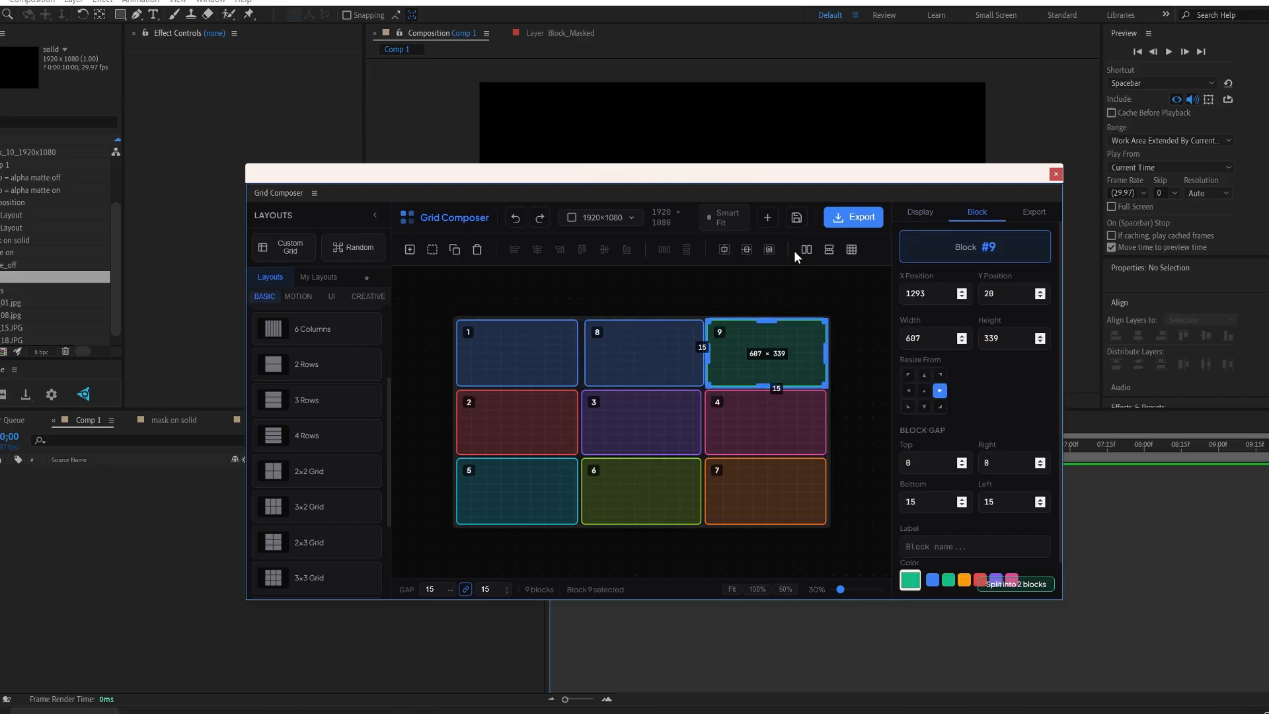
{"action": "left_click", "coordinate": [803, 251]}
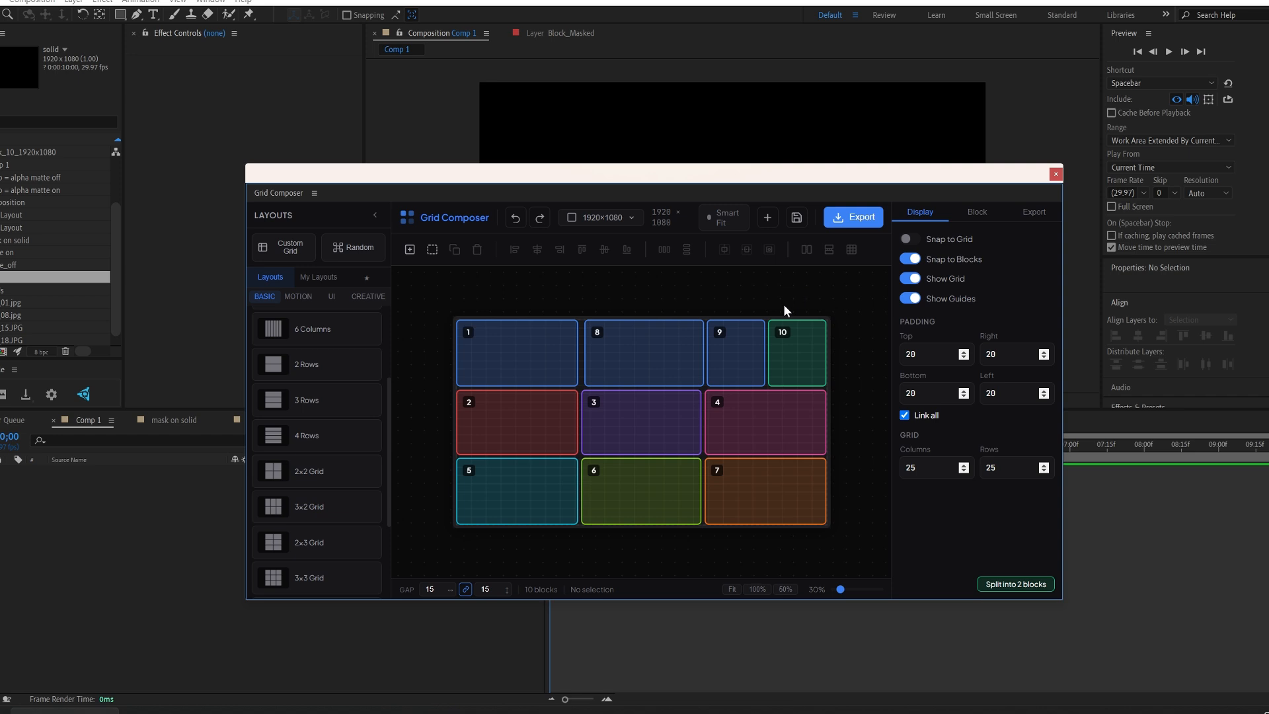
{"action": "left_click_drag", "start_coordinate": [729, 300], "coordinate": [810, 362]}
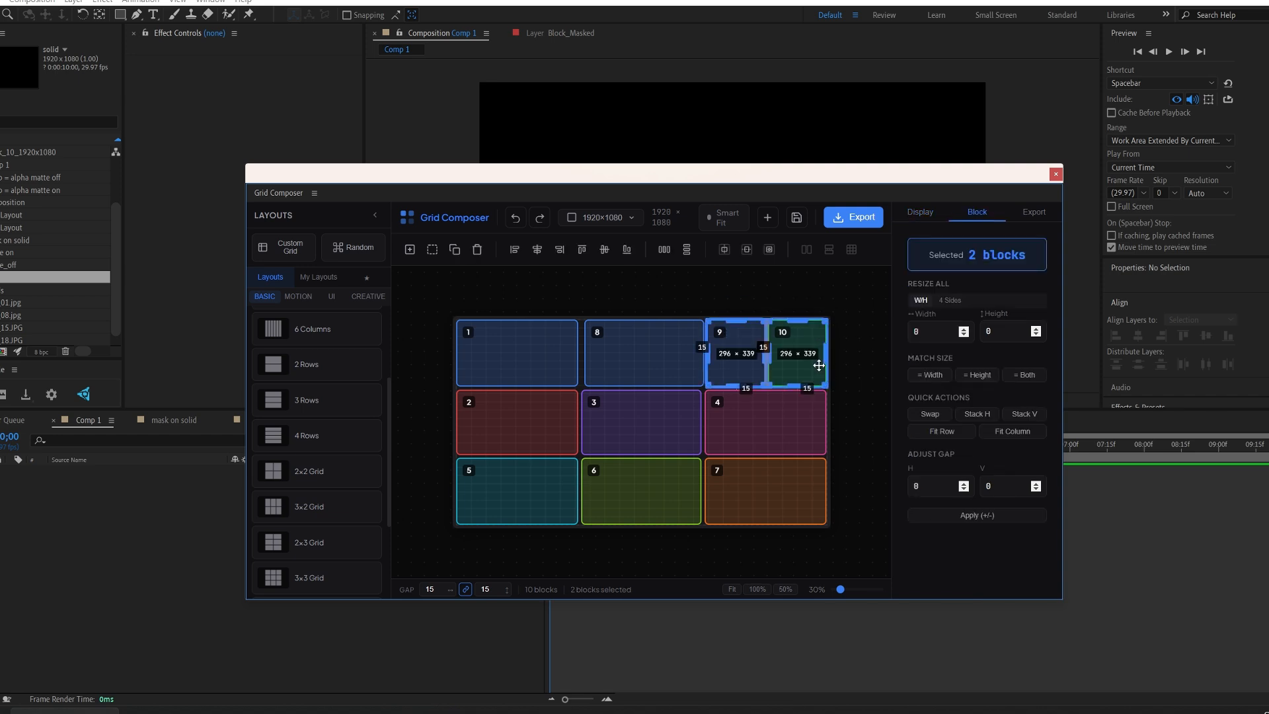
{"action": "left_click", "coordinate": [816, 284]}
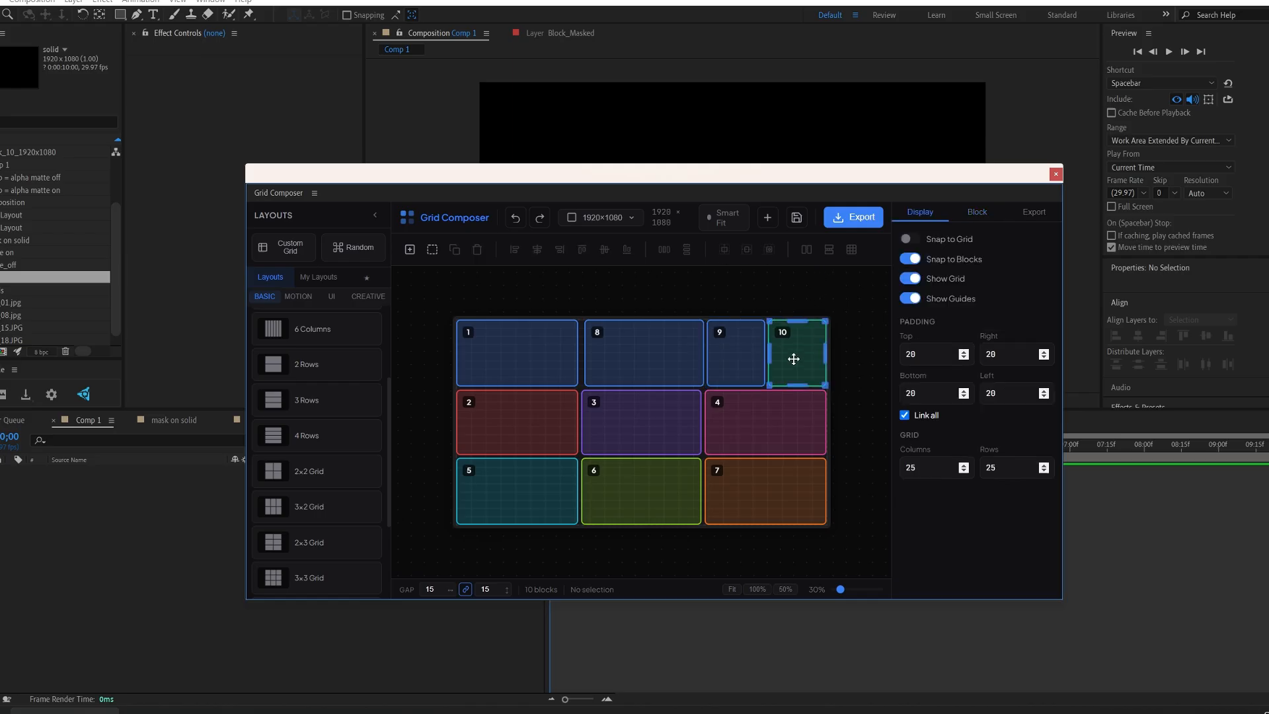
Delete block 10 and expand block 9 to fill the freed space
{"action": "left_click", "coordinate": [793, 360]}
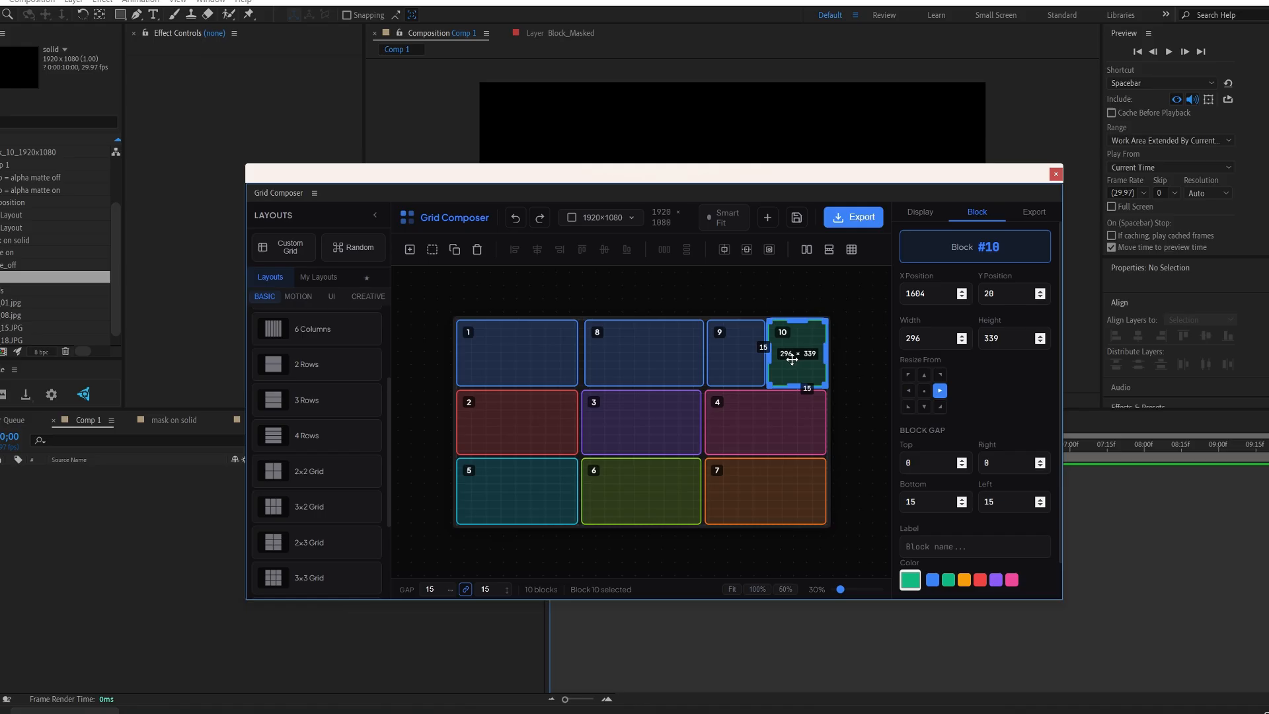
{"action": "key", "text": "Delete"}
{"action": "left_click", "coordinate": [756, 349]}
{"action": "right_click", "coordinate": [756, 349]}
{"action": "left_click", "coordinate": [806, 364]}
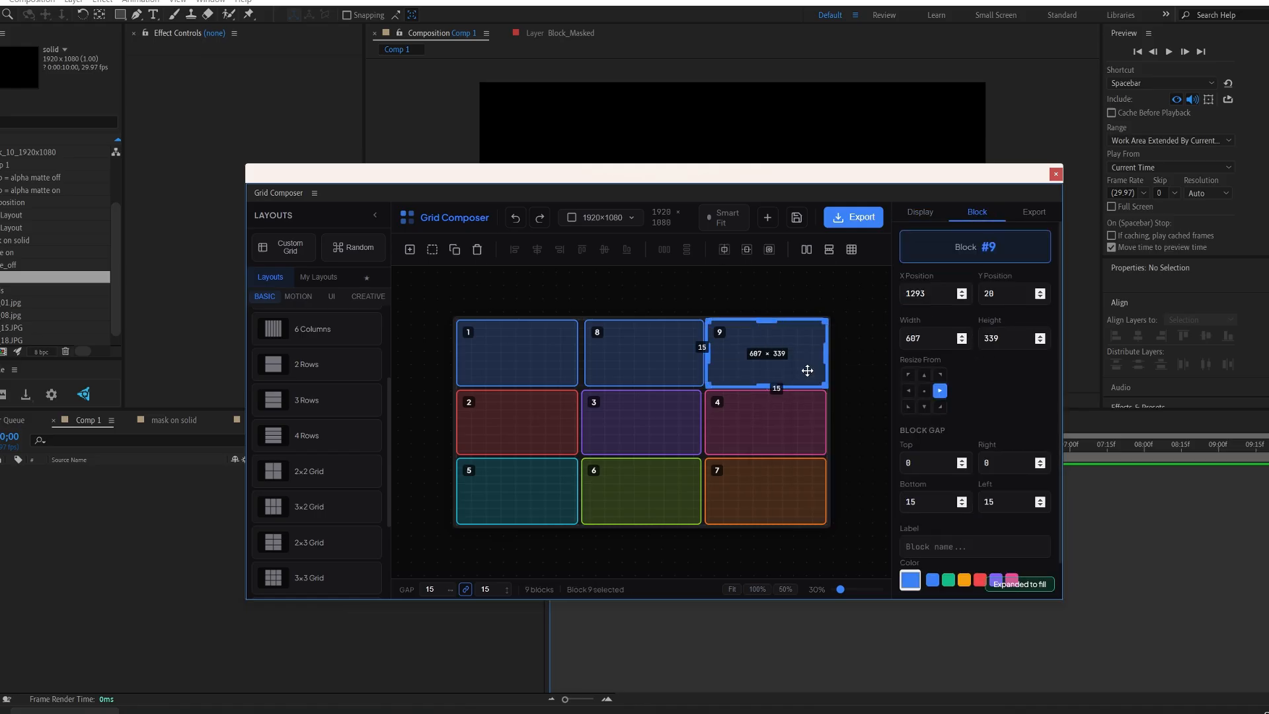
{"action": "left_click", "coordinate": [864, 365]}
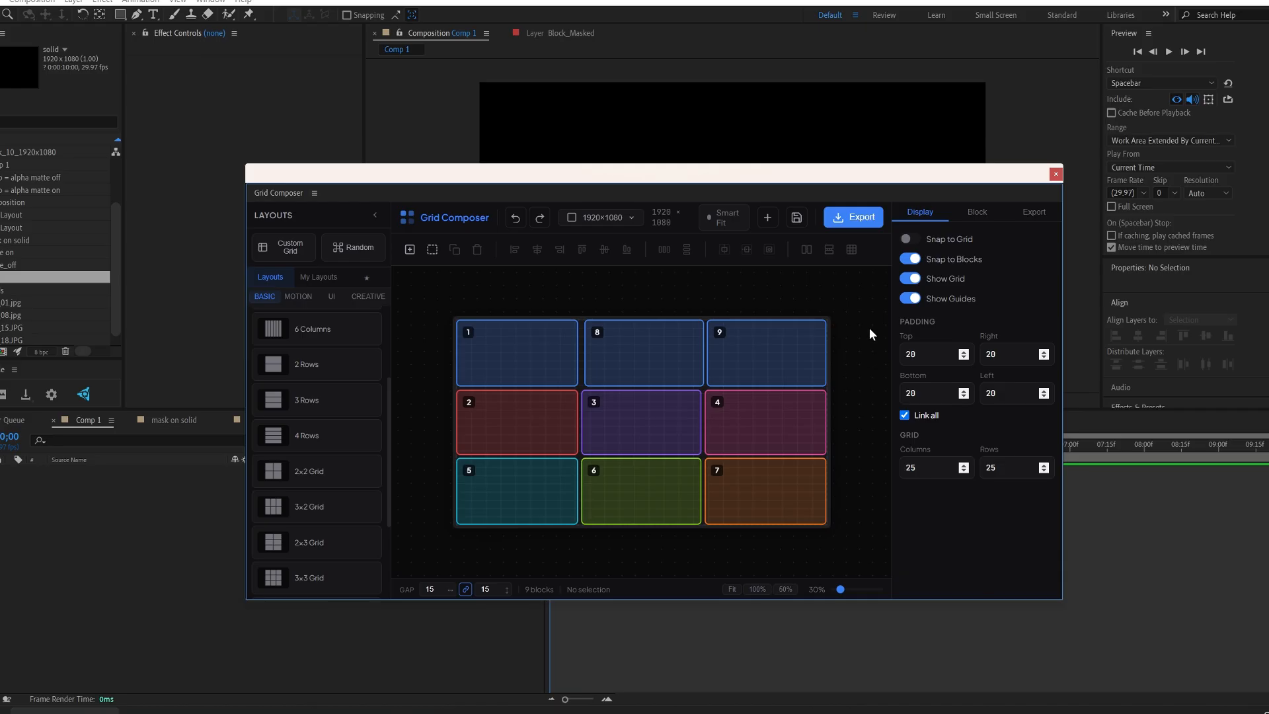
Select block 9, enter asd as its label, and clear the label again
{"action": "left_click", "coordinate": [976, 213]}
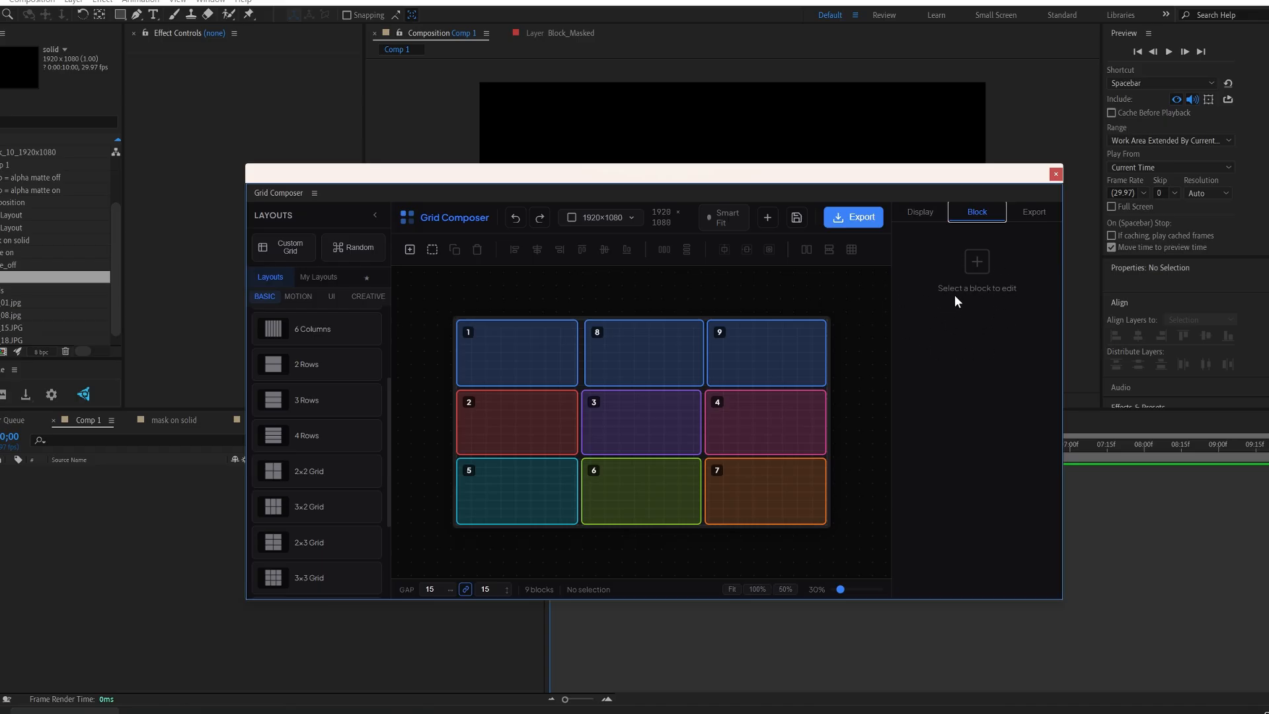
{"action": "left_click", "coordinate": [767, 349]}
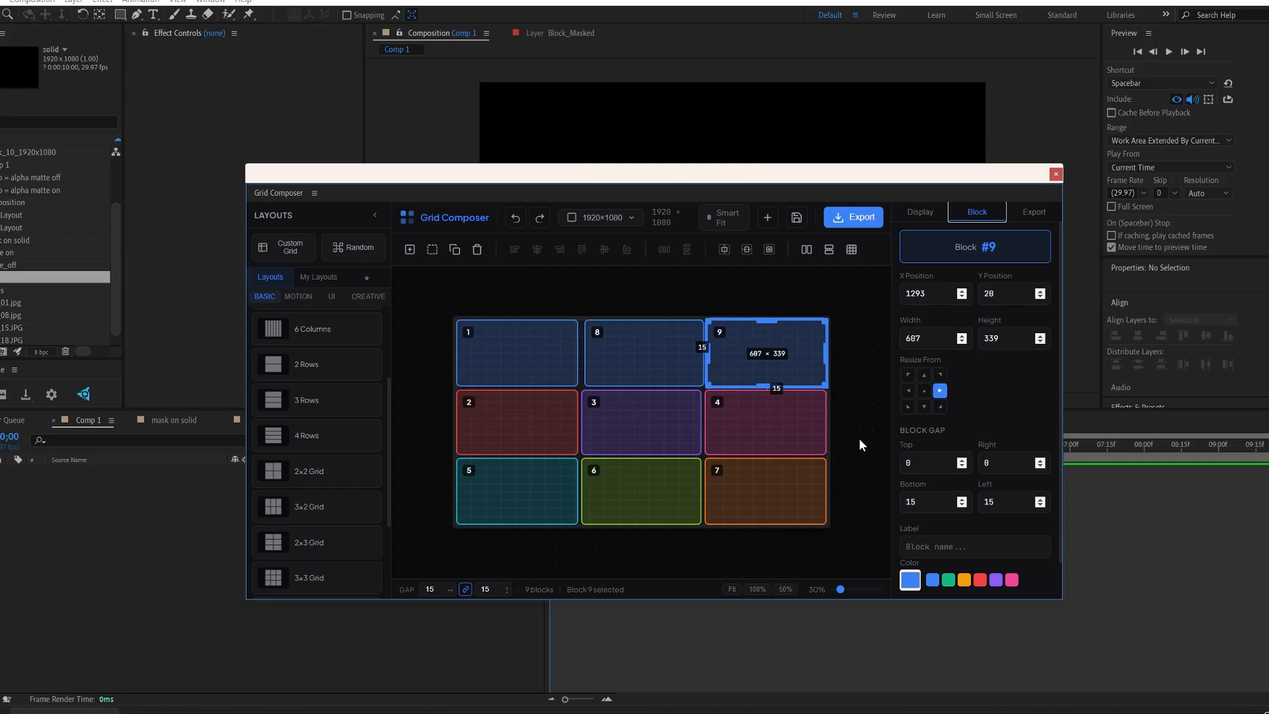
{"action": "left_click", "coordinate": [943, 549]}
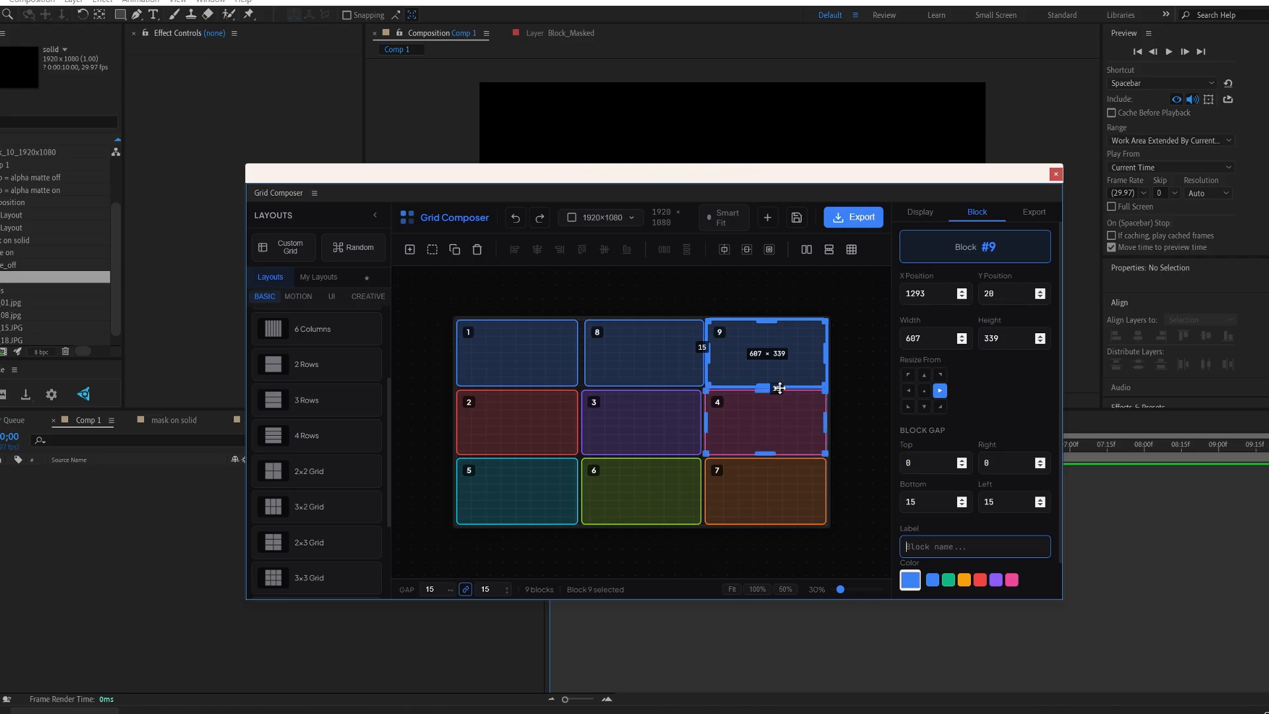
{"action": "left_click", "coordinate": [862, 338]}
{"action": "left_click", "coordinate": [801, 345]}
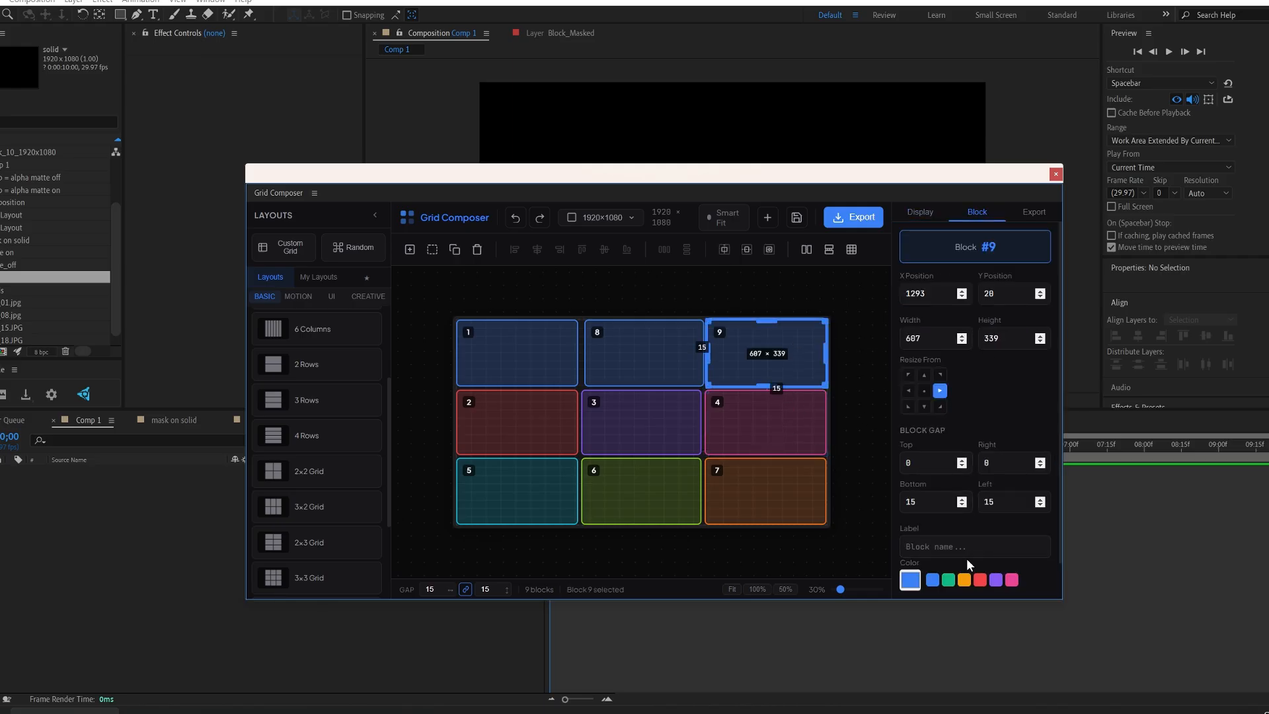
{"action": "type", "text": "asd"}
{"action": "left_click_drag", "start_coordinate": [931, 547], "coordinate": [895, 537]}
{"action": "key", "text": "BackSpace"}
Color block 9 orange and block 8 purple, and clear the selection
{"action": "left_click", "coordinate": [964, 579]}
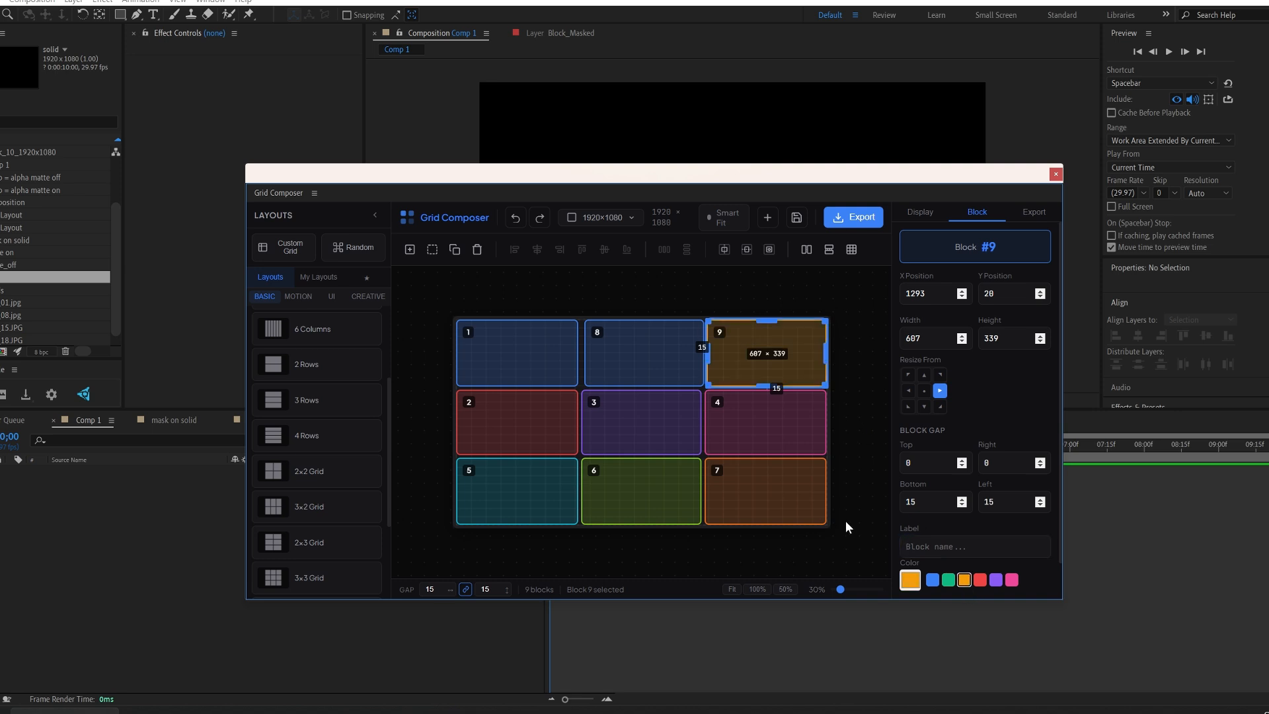
{"action": "left_click", "coordinate": [637, 369]}
{"action": "left_click", "coordinate": [998, 581]}
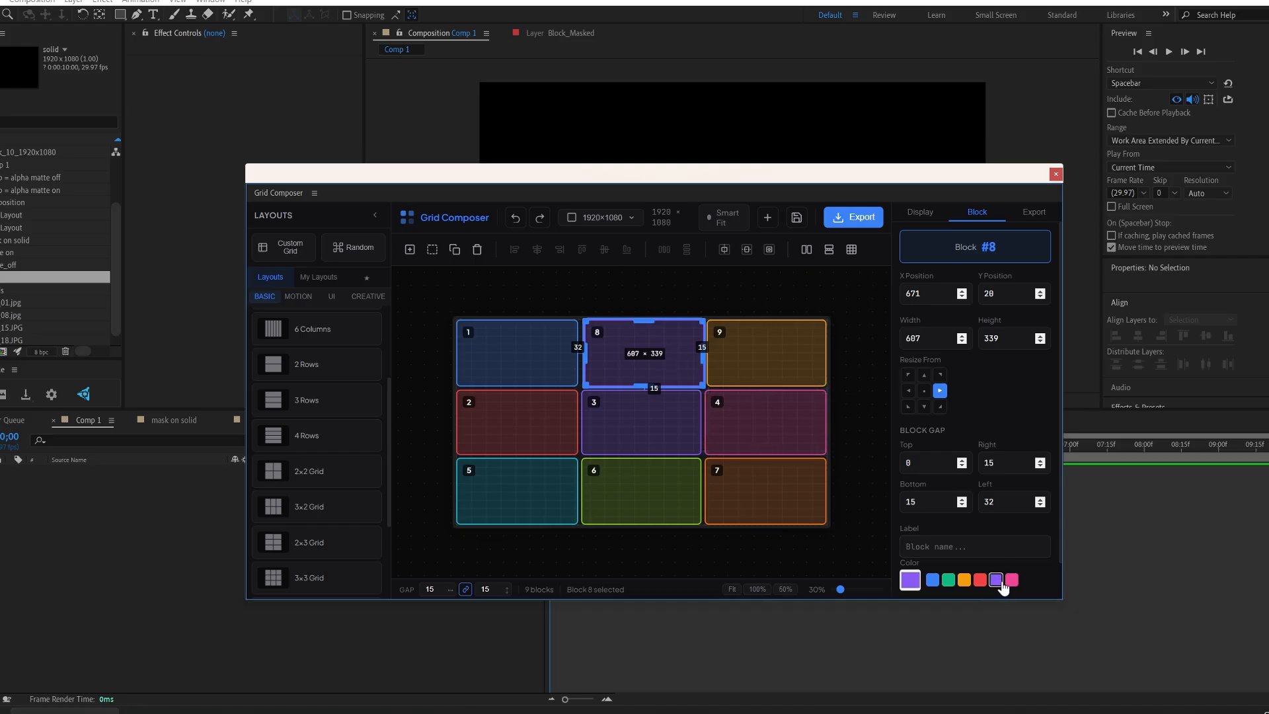
{"action": "left_click", "coordinate": [849, 377]}
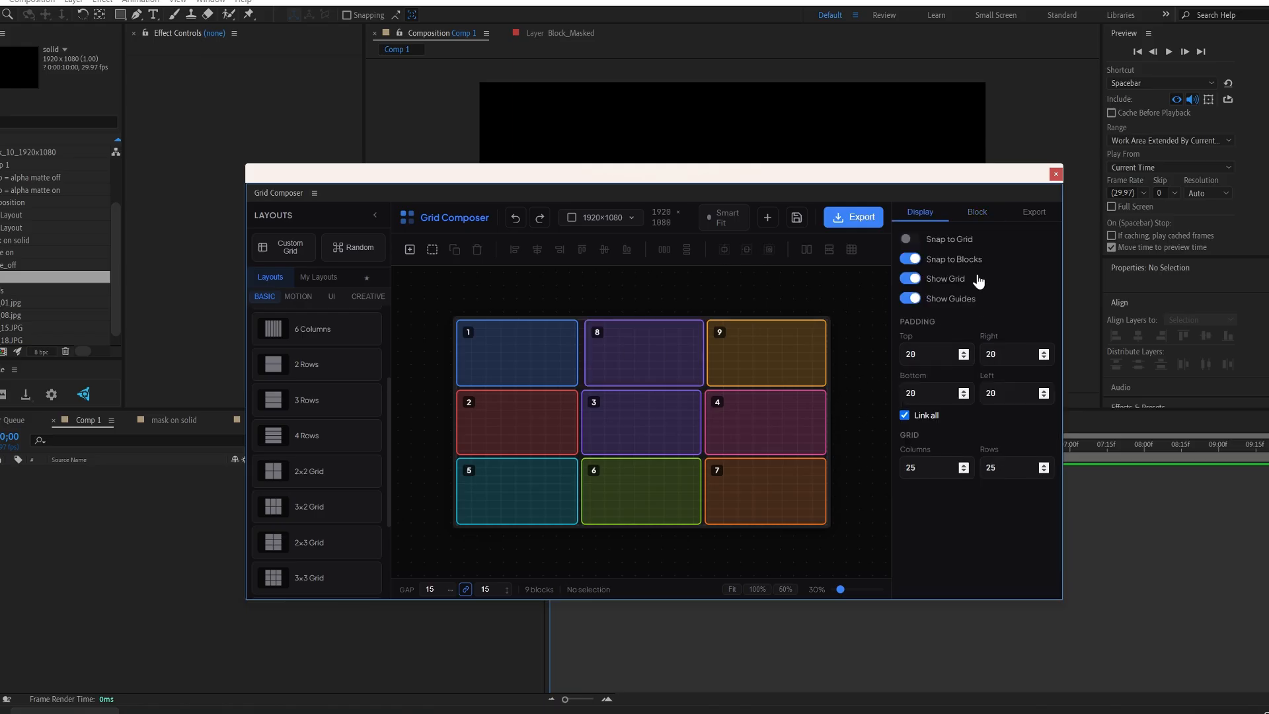
Open the export settings and examine the available output types
{"action": "left_click", "coordinate": [1033, 213]}
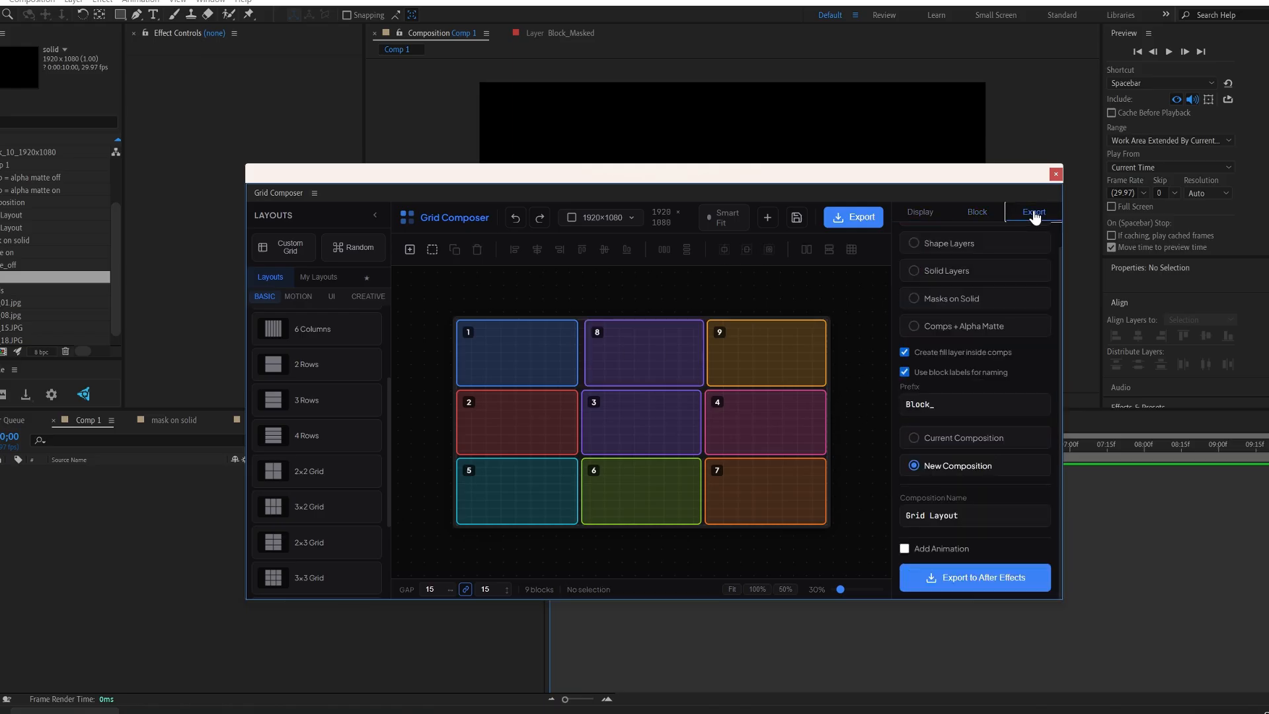
{"action": "left_click", "coordinate": [858, 295]}
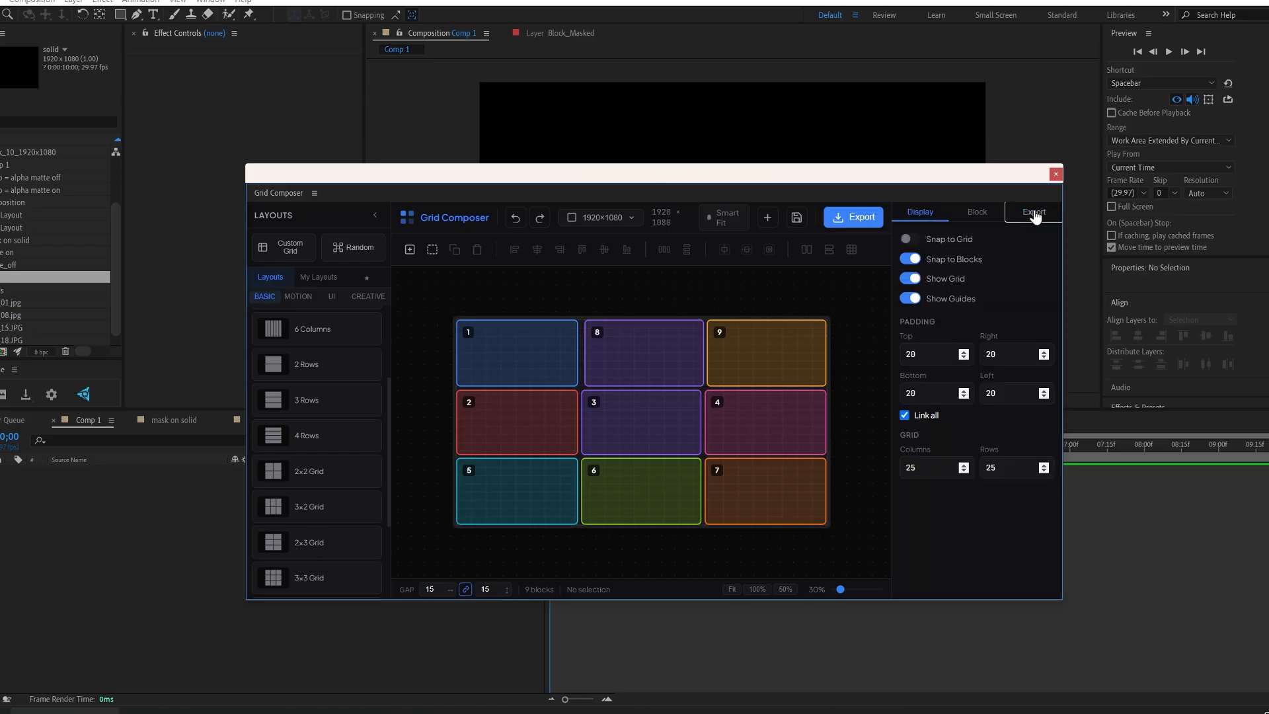
{"action": "left_click", "coordinate": [1033, 212]}
{"action": "left_click", "coordinate": [849, 297]}
{"action": "left_click", "coordinate": [864, 220]}
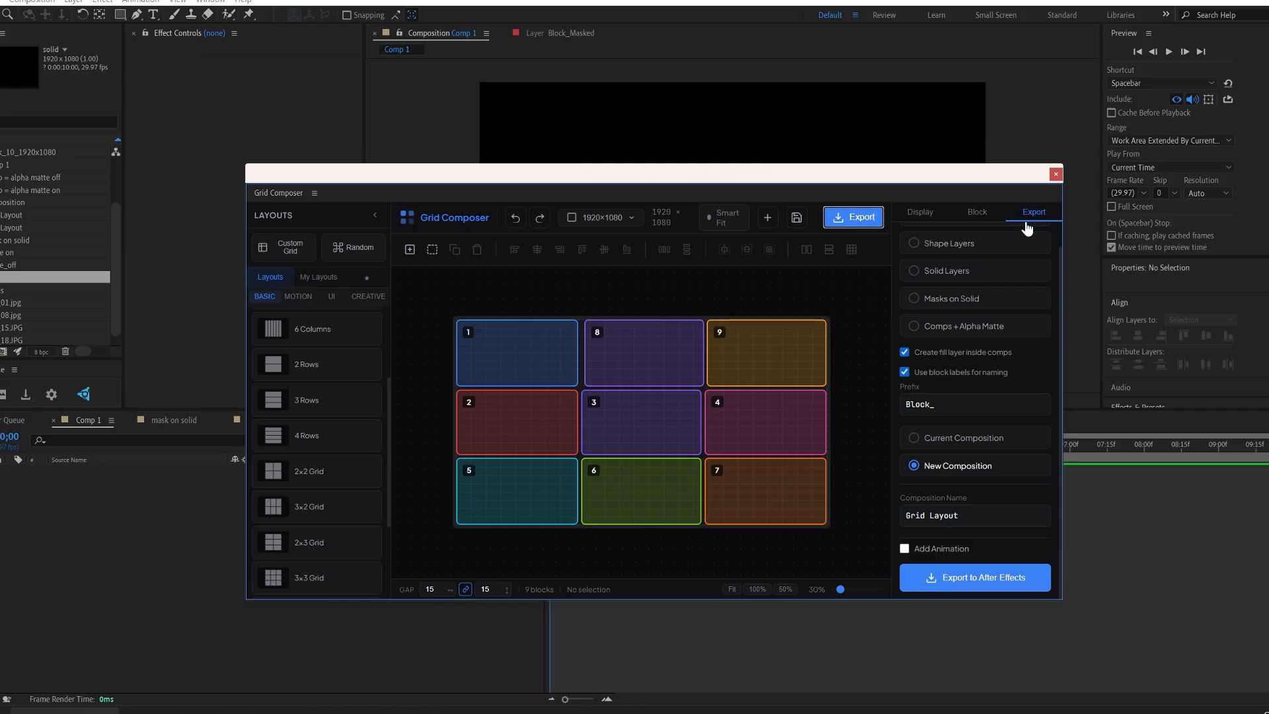
{"action": "scroll", "coordinate": [1021, 251], "scroll_direction": "up", "scroll_amount": 1}
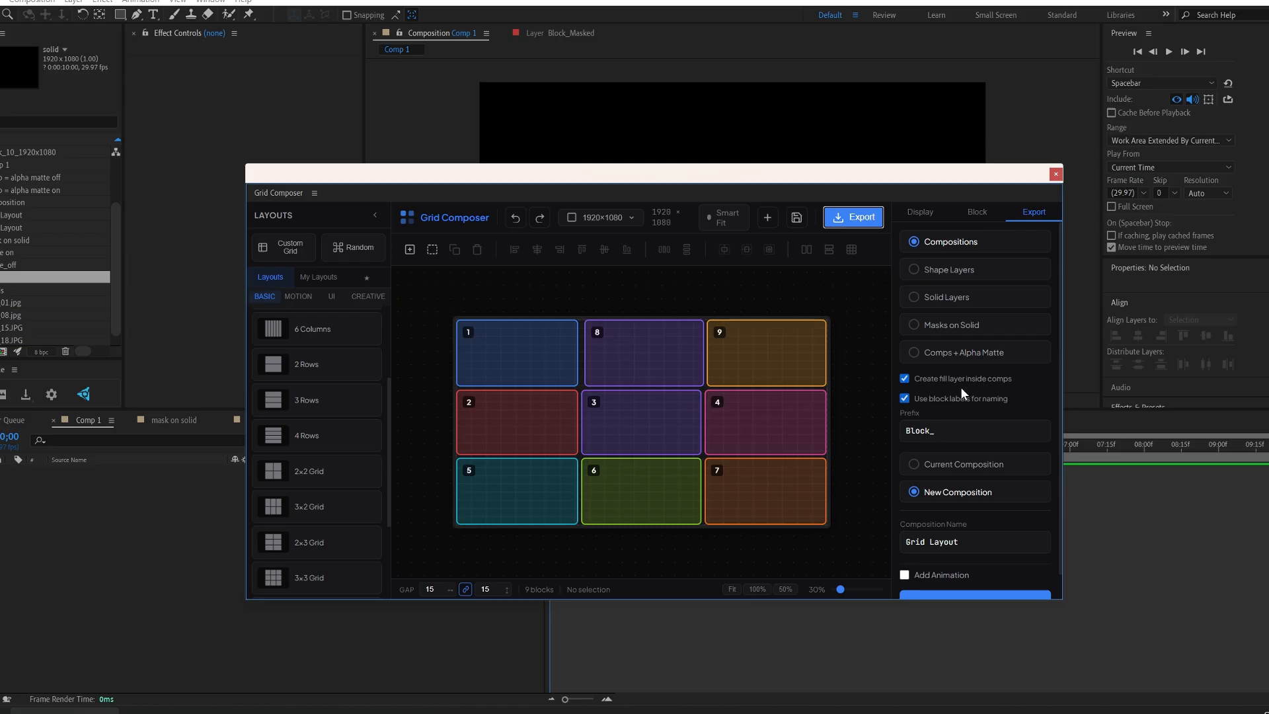
Turn the option to create a fill layer inside comps off and back on
{"action": "left_click", "coordinate": [905, 378]}
{"action": "left_click", "coordinate": [905, 380]}
{"action": "scroll", "coordinate": [883, 474], "scroll_direction": "down", "scroll_amount": 2}
{"action": "scroll", "coordinate": [883, 474], "scroll_direction": "up", "scroll_amount": 1}
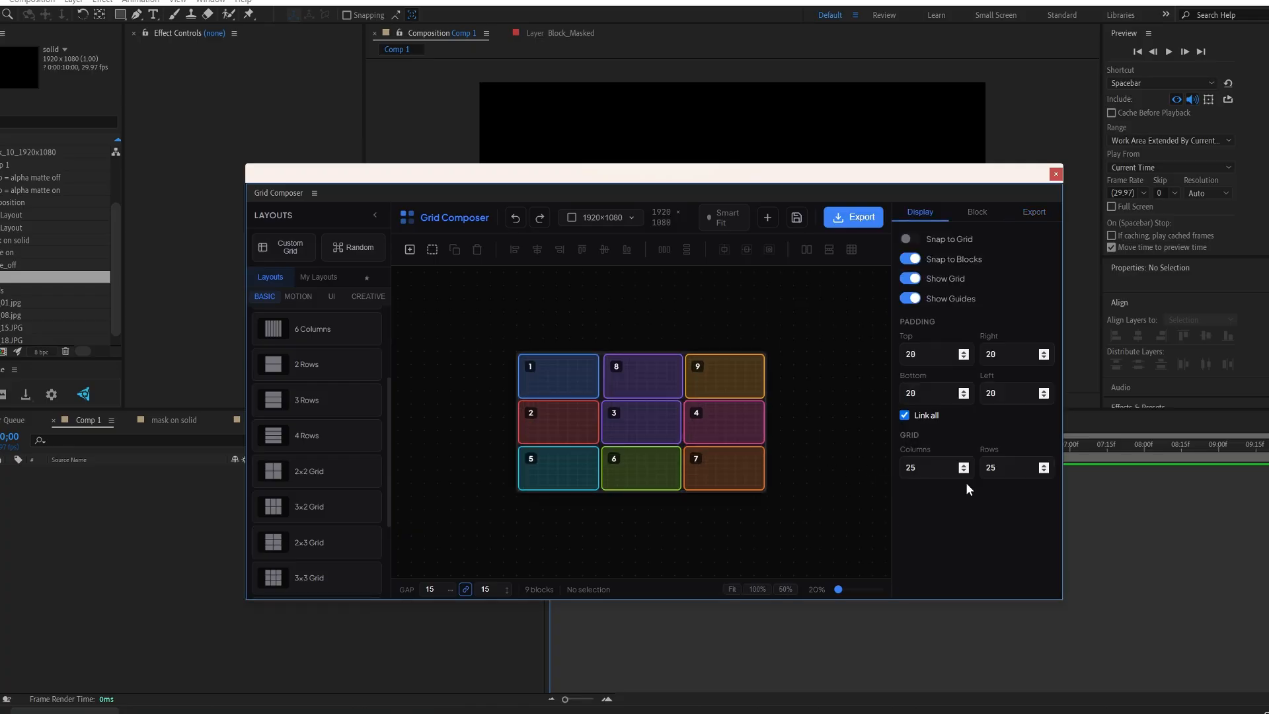
Export the grid to After Effects as compositions in a new Grid Layout composition, close Grid Composer, and clear the layer selection
{"action": "left_click", "coordinate": [1034, 211]}
{"action": "scroll", "coordinate": [1034, 470], "scroll_direction": "down", "scroll_amount": 1}
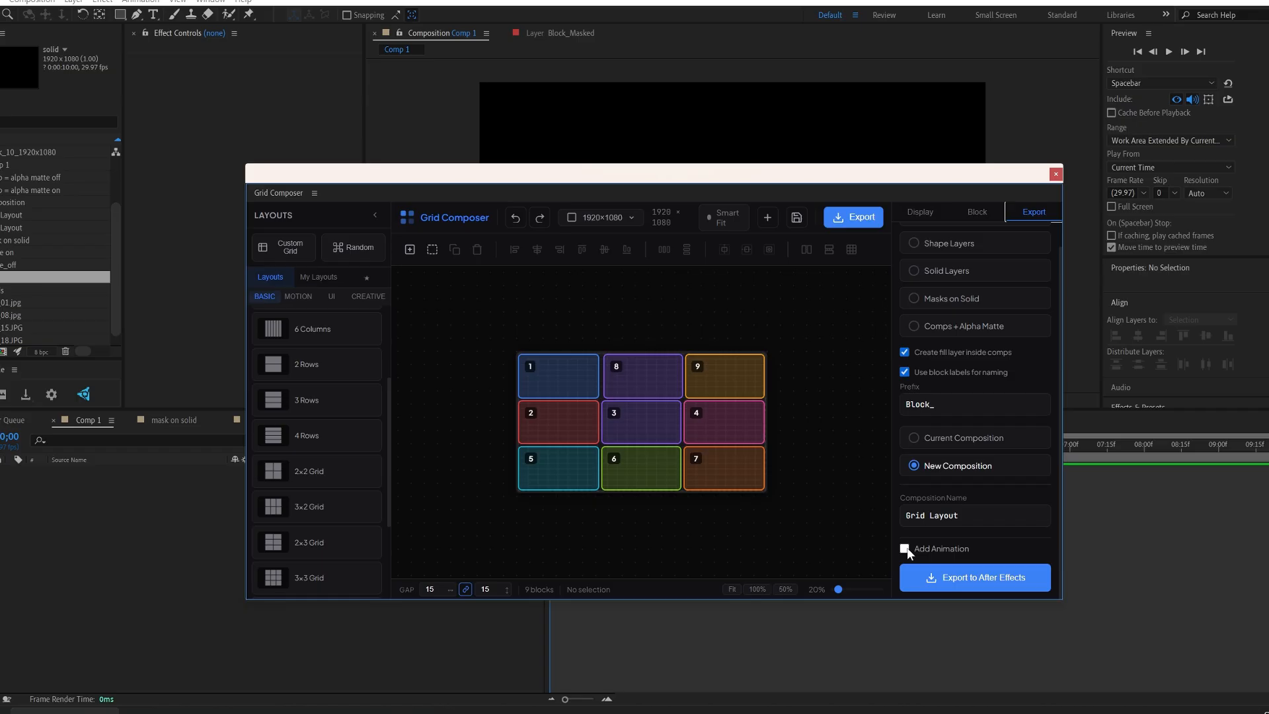
{"action": "left_click", "coordinate": [987, 578]}
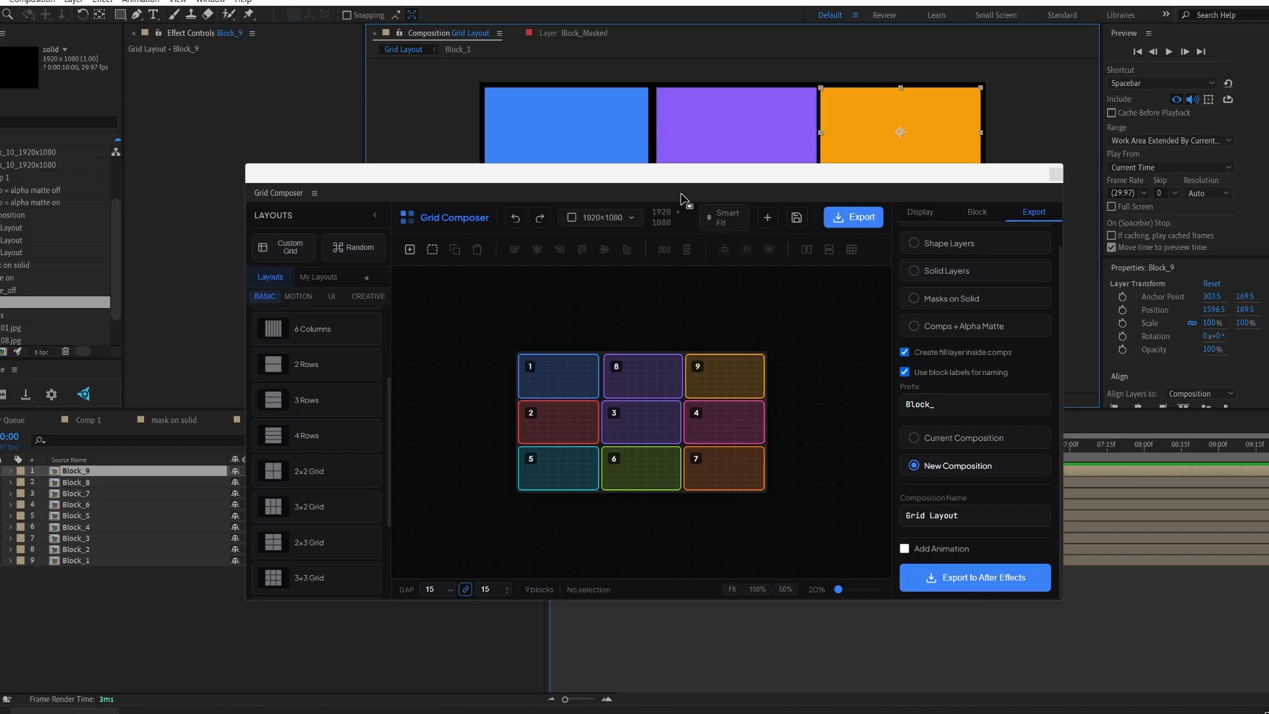
{"action": "left_click", "coordinate": [1056, 173]}
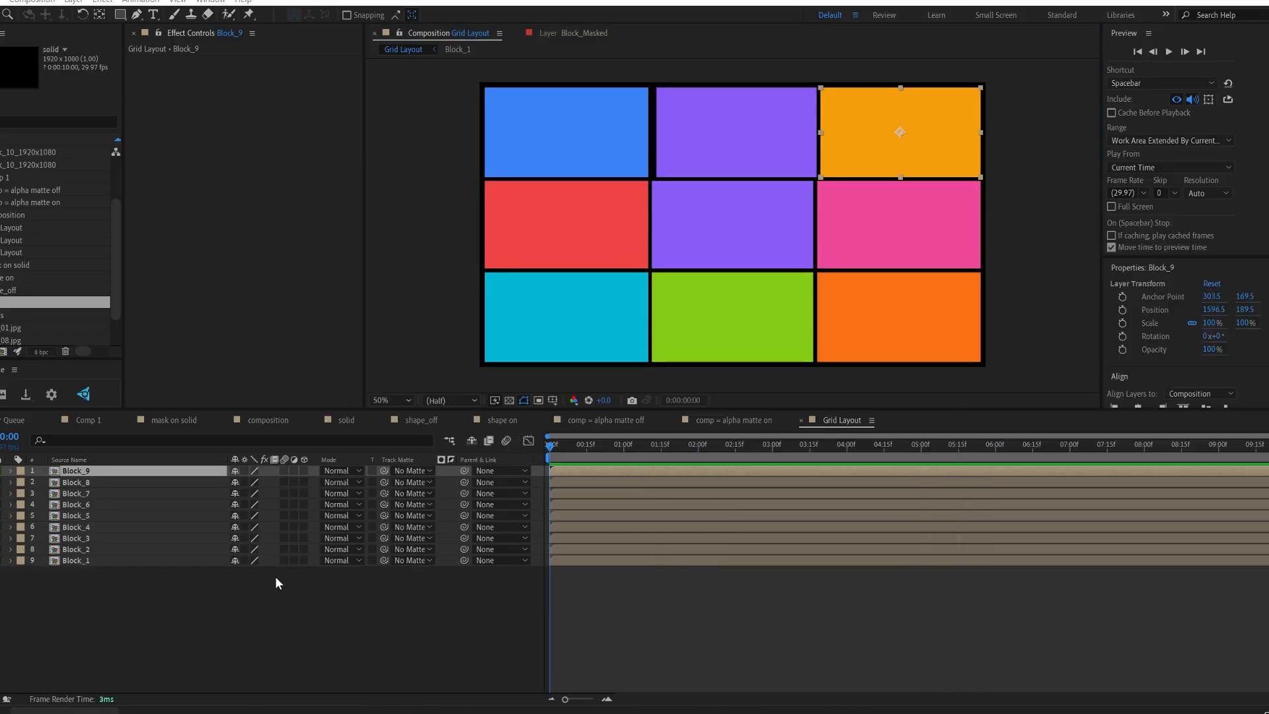
{"action": "left_click", "coordinate": [160, 616]}
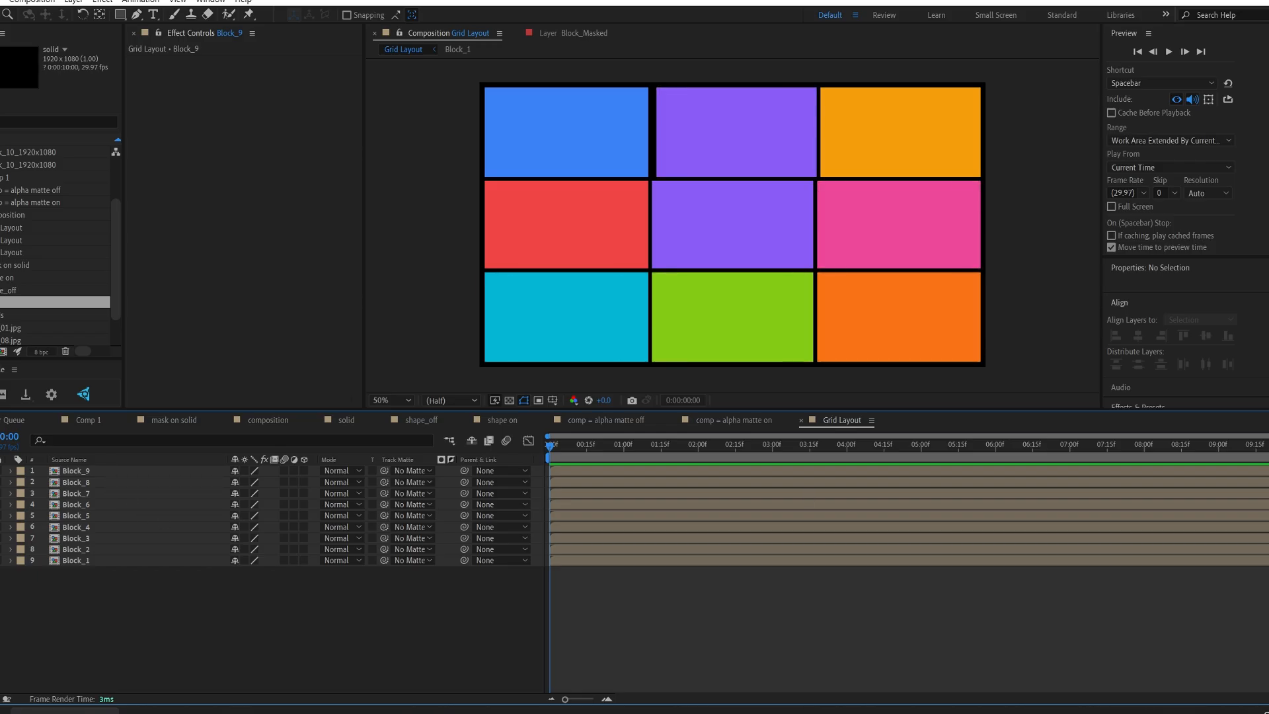
Select the exported Block_1, Block_8 and Block_9 layers and compare them with the matching blocks in Grid Composer
{"action": "left_click", "coordinate": [929, 476]}
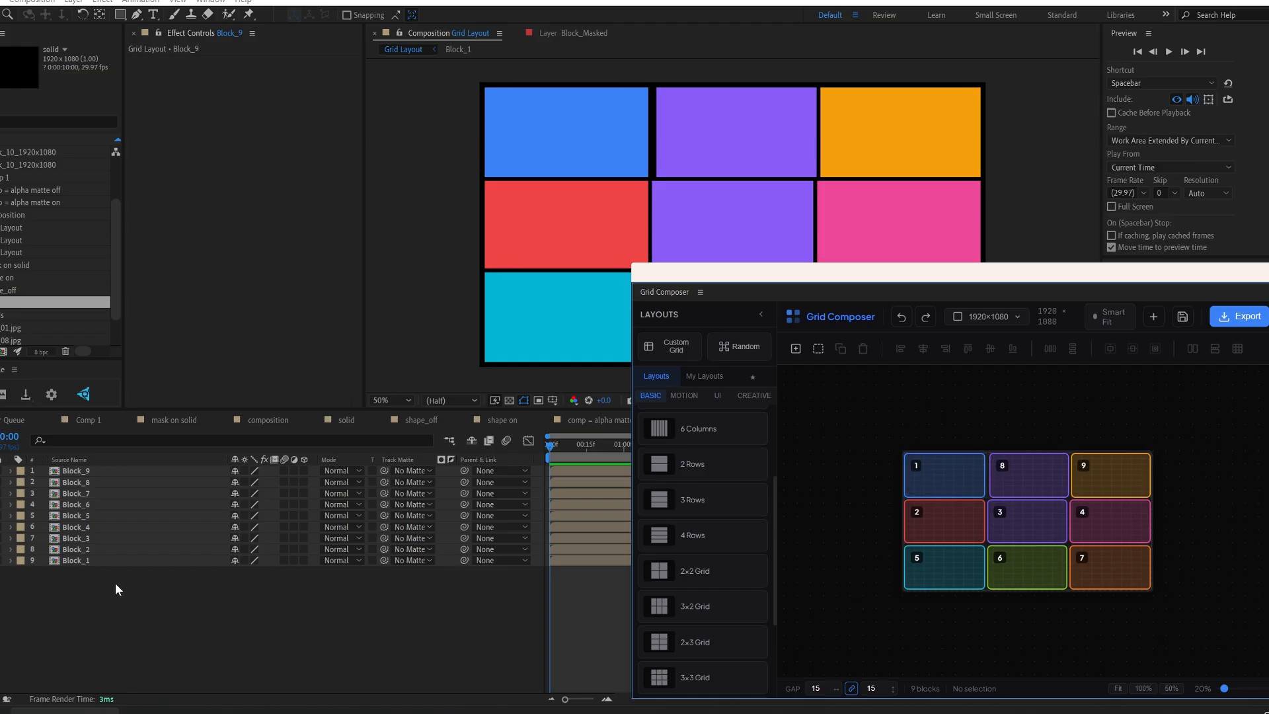
{"action": "left_click", "coordinate": [106, 560]}
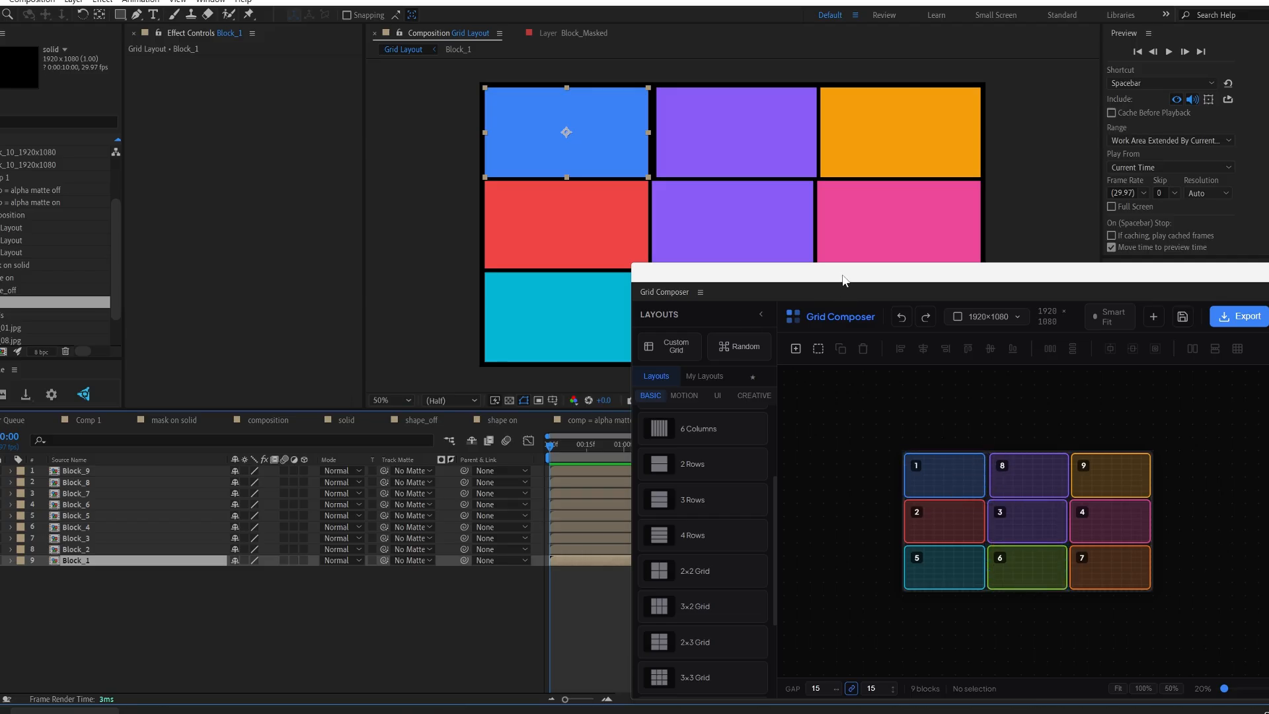
{"action": "left_click", "coordinate": [731, 123]}
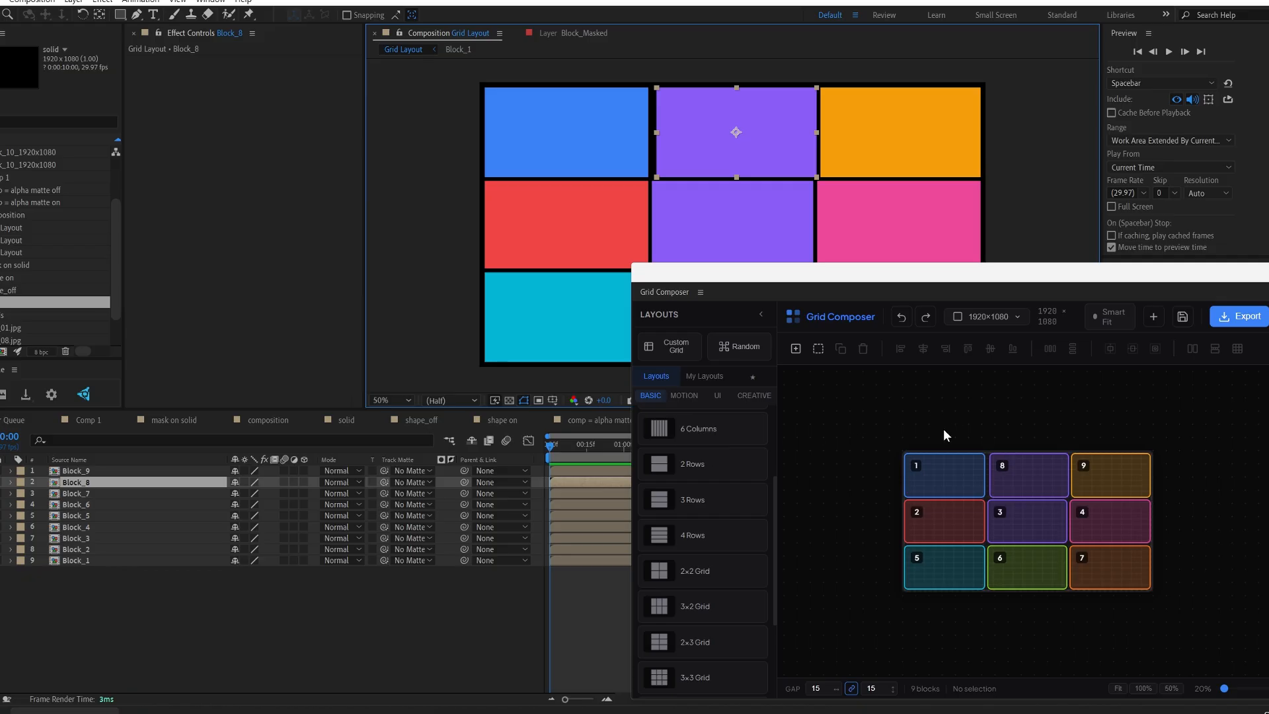
{"action": "left_click", "coordinate": [1004, 468]}
{"action": "left_click_drag", "start_coordinate": [886, 283], "coordinate": [1268, 258]}
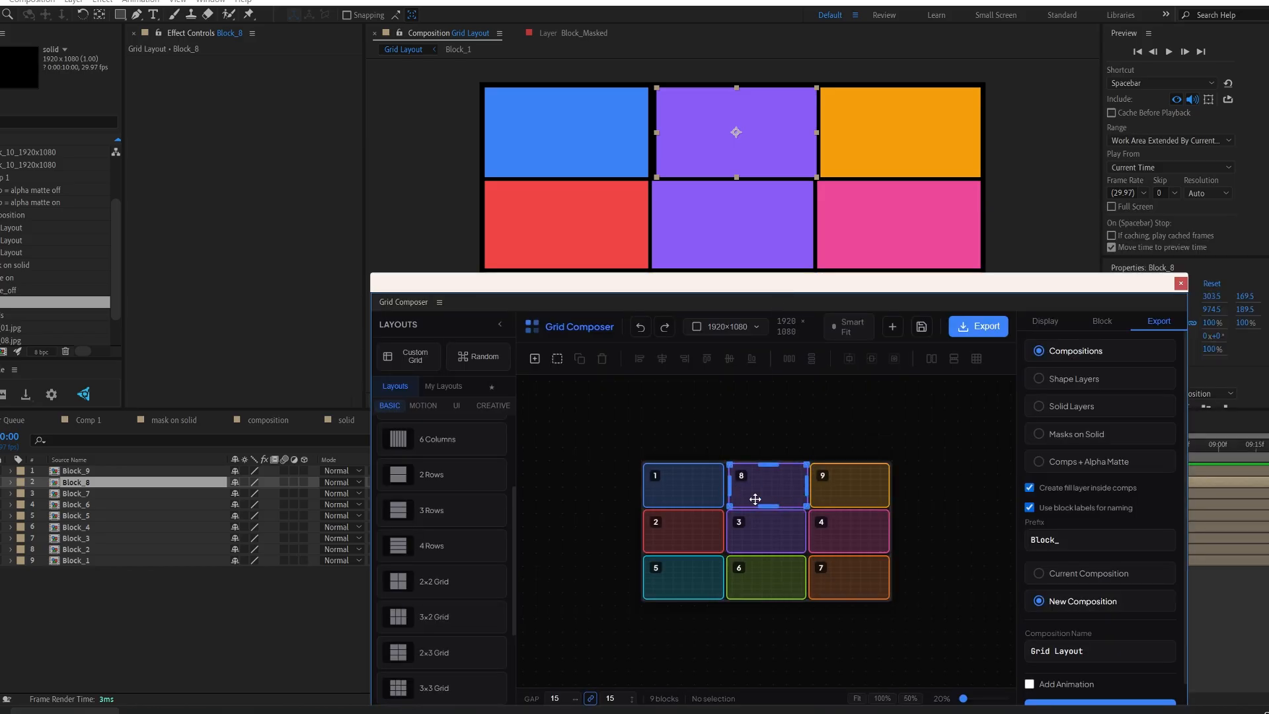
{"action": "left_click", "coordinate": [751, 486]}
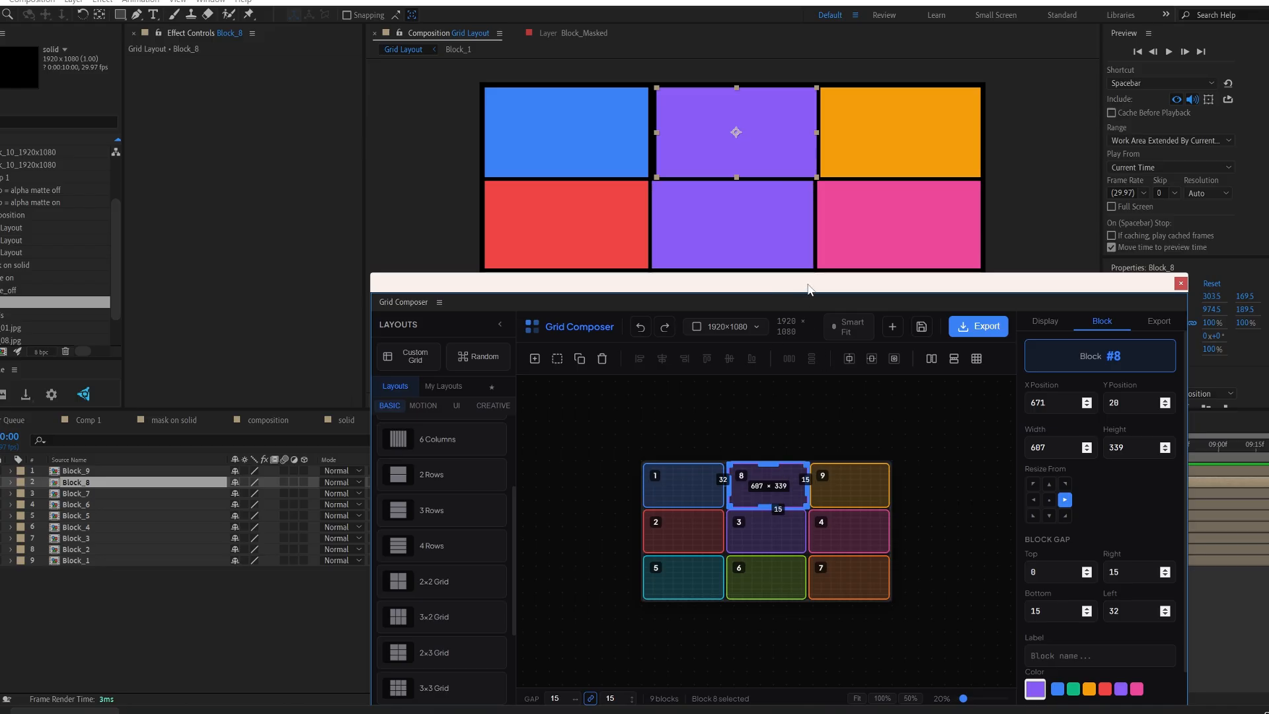
{"action": "left_click_drag", "start_coordinate": [807, 285], "coordinate": [1268, 320]}
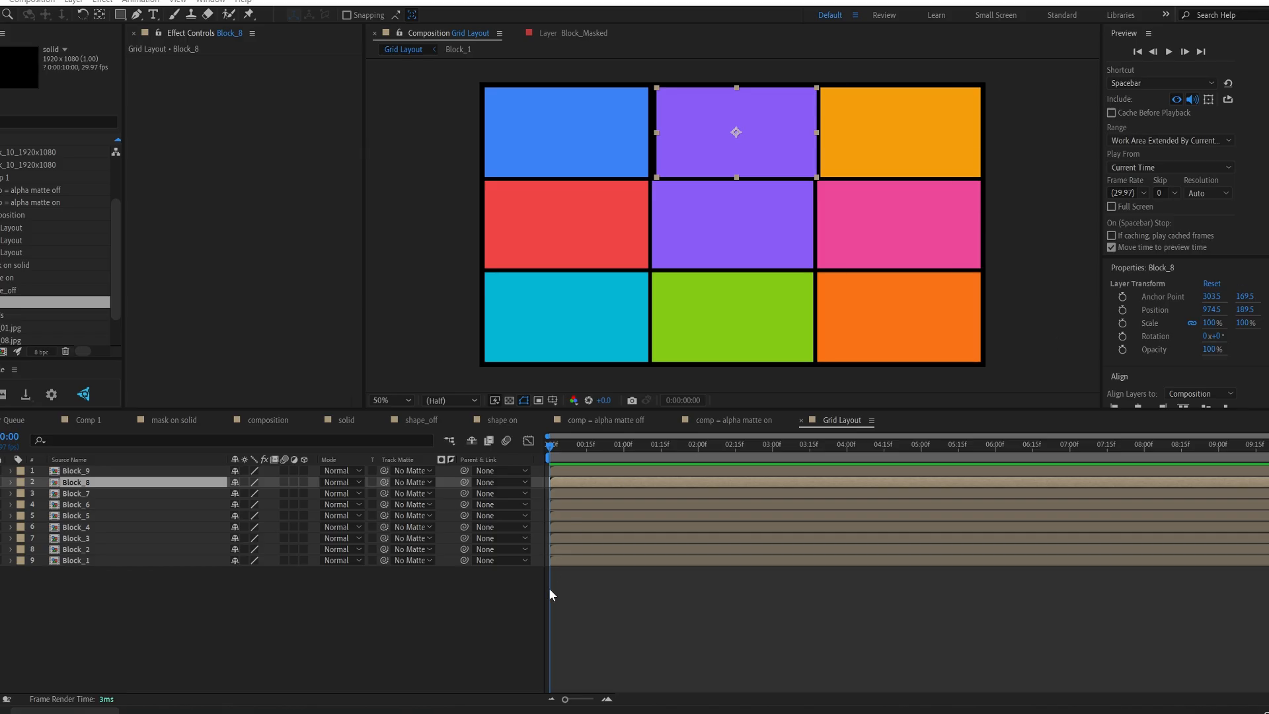
{"action": "left_click", "coordinate": [268, 613]}
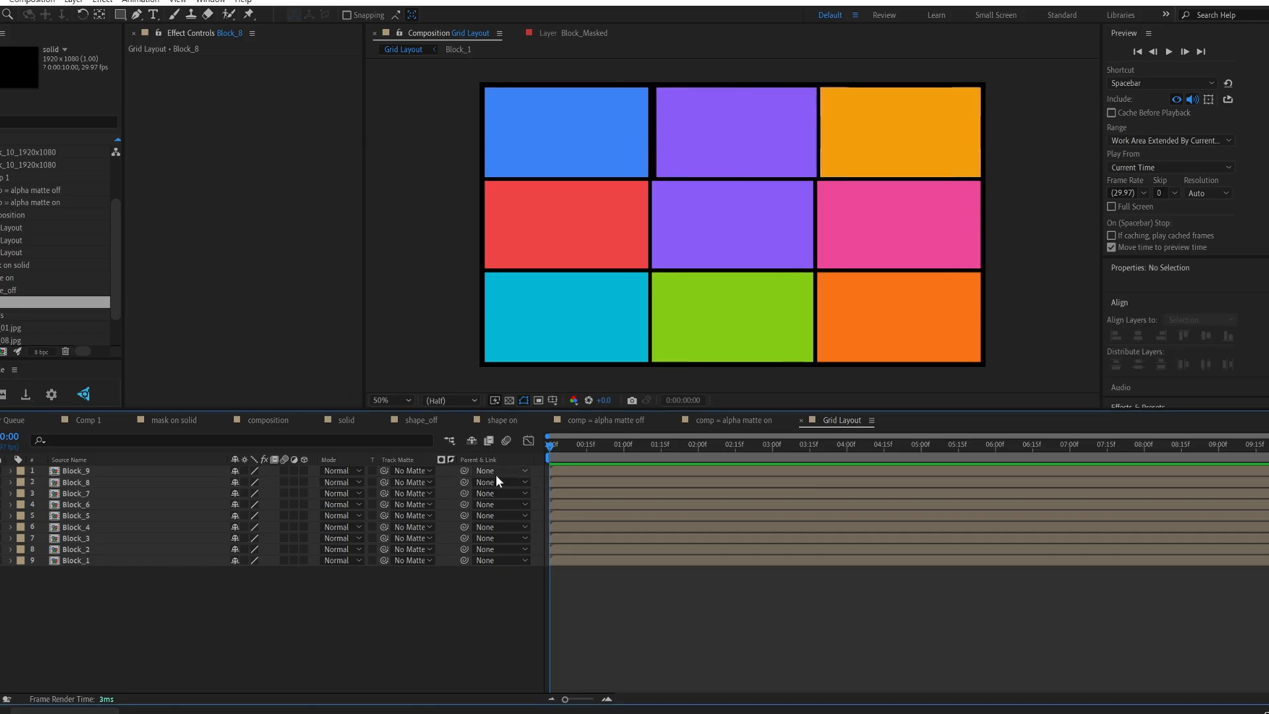
{"action": "left_click", "coordinate": [67, 470]}
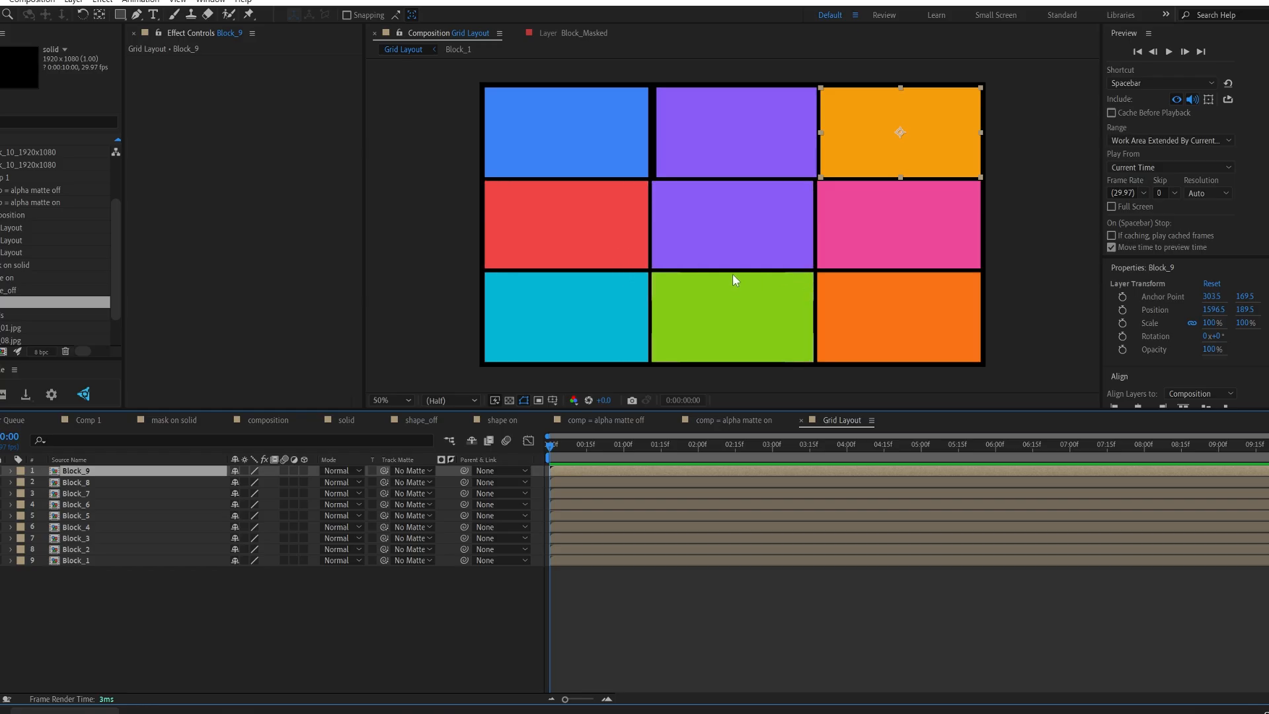
{"action": "left_click", "coordinate": [212, 614]}
Open the Block_9 composition and add the test_01.jpg image to it
{"action": "left_click", "coordinate": [153, 472]}
{"action": "double_click", "coordinate": [152, 471]}
{"action": "scroll", "coordinate": [112, 298], "scroll_direction": "down", "scroll_amount": 2}
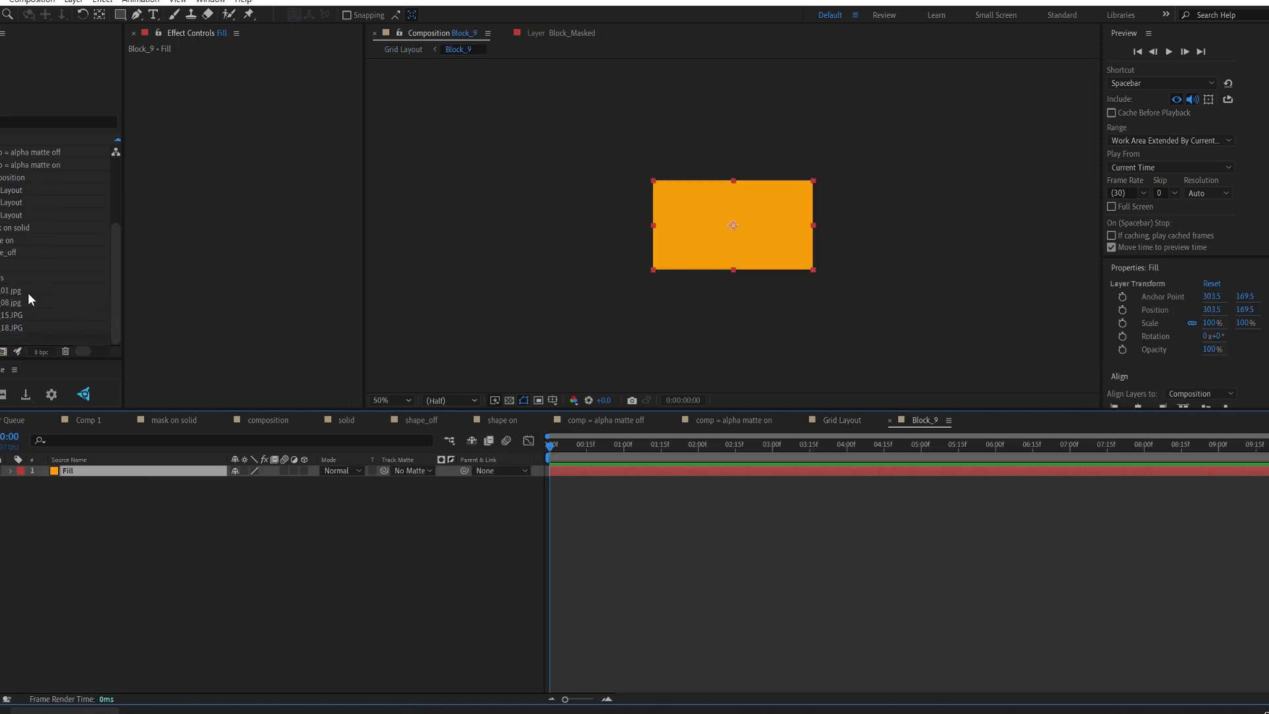
{"action": "left_click_drag", "start_coordinate": [28, 292], "coordinate": [173, 505]}
Move the test_01.jpg layer above the Fill layer and scale it to 17%
{"action": "key", "text": "a"}
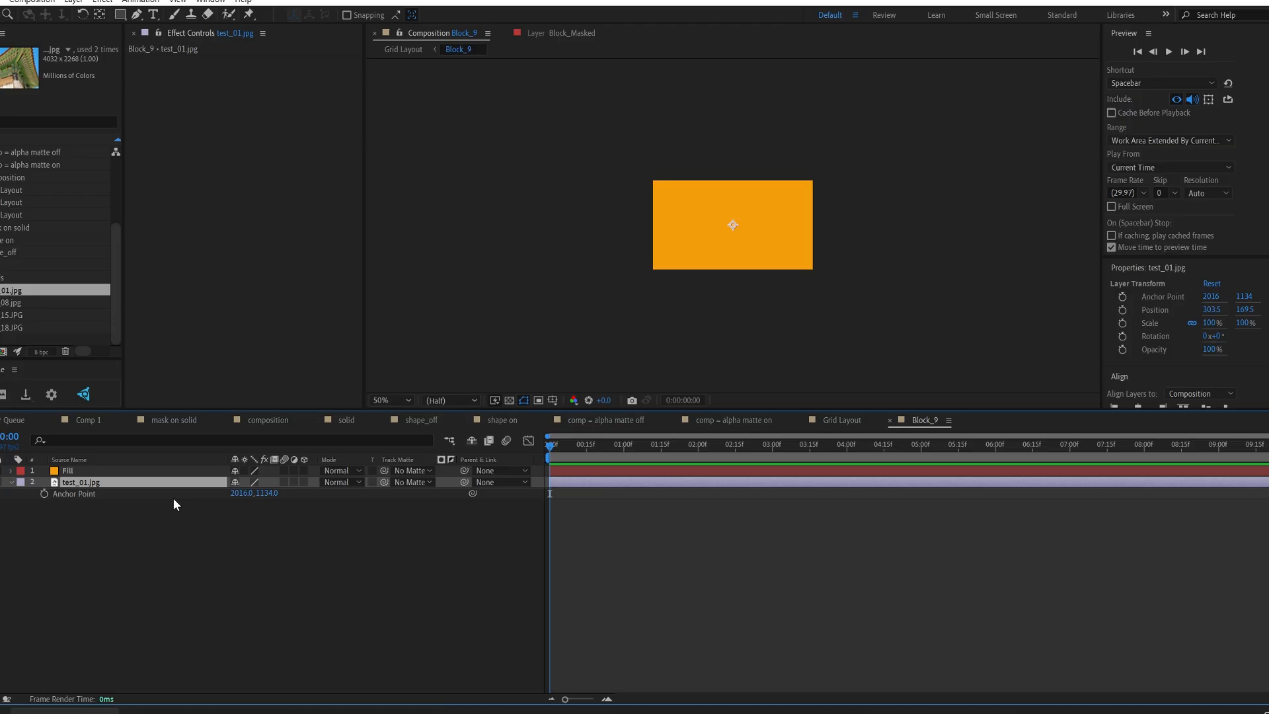
{"action": "key", "text": "s"}
{"action": "mouse_move", "coordinate": [192, 487]}
{"action": "left_mouse_down"}
{"action": "mouse_move", "coordinate": [186, 465]}
{"action": "mouse_move", "coordinate": [191, 507]}
{"action": "mouse_move", "coordinate": [210, 486]}
{"action": "mouse_move", "coordinate": [188, 483]}
{"action": "left_mouse_up"}
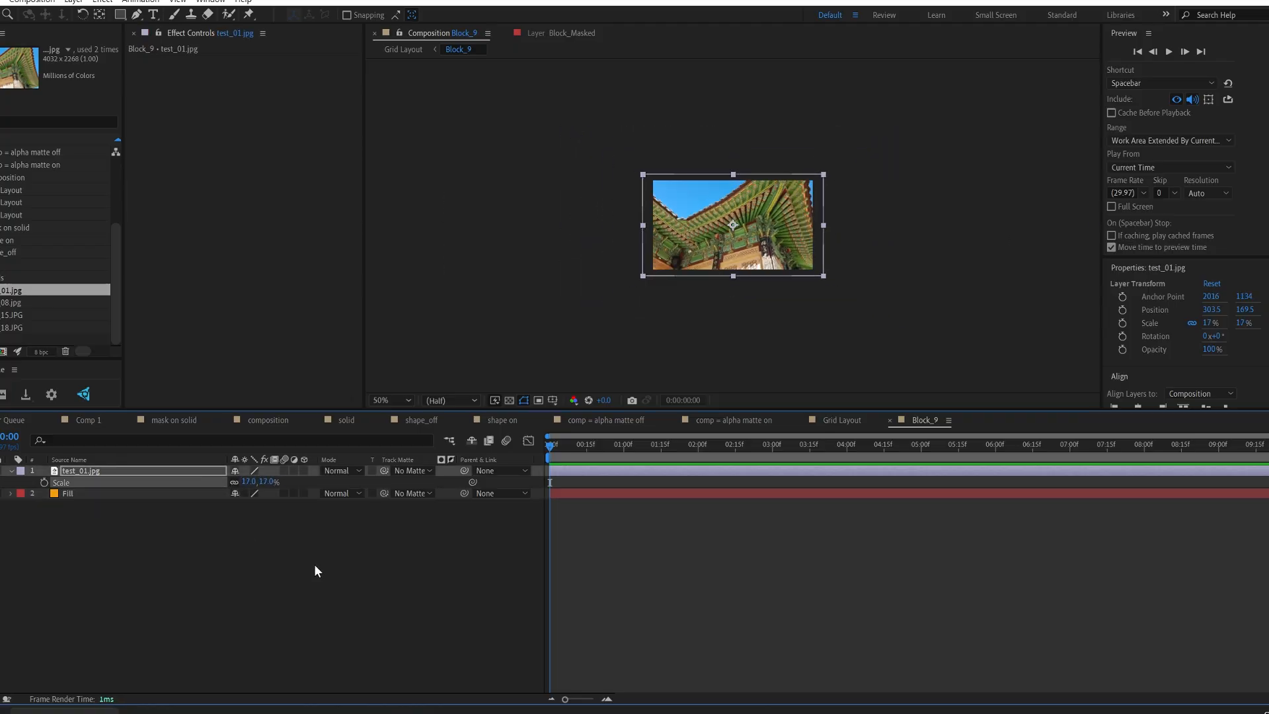
{"action": "left_click", "coordinate": [312, 566]}
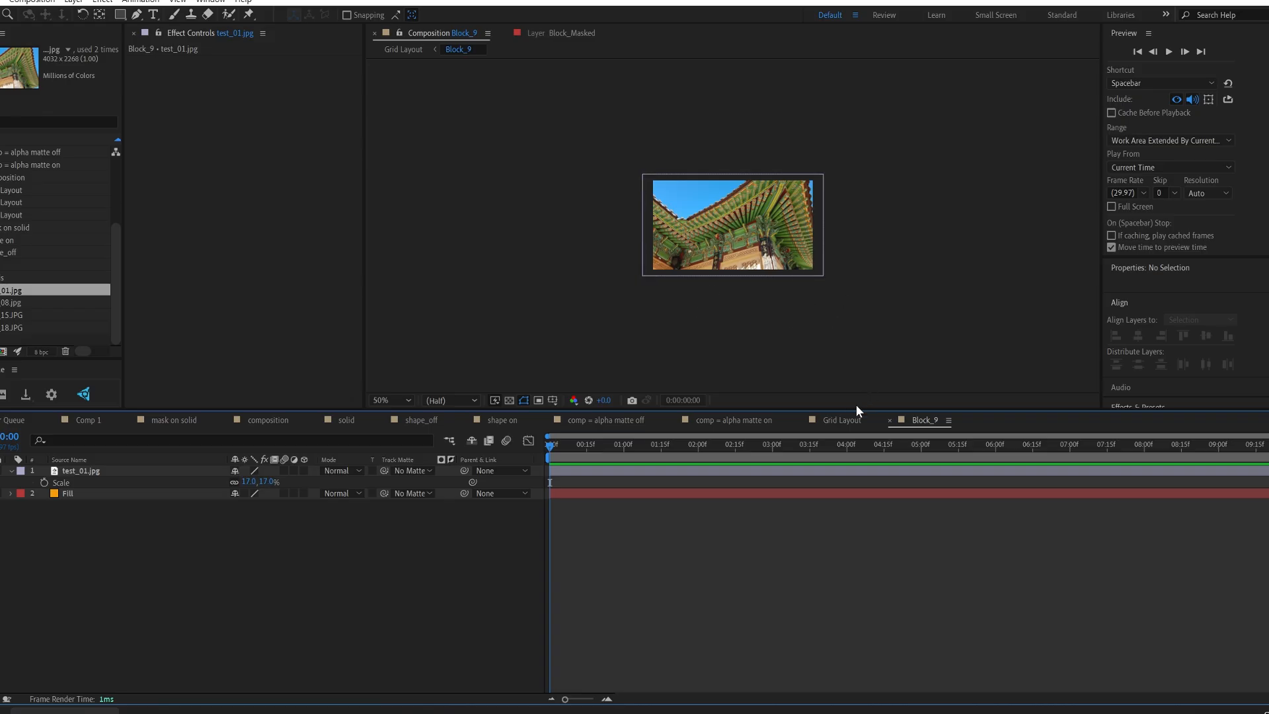
Return to the Grid Layout composition and scrub through its first seconds to check the image in block 9
{"action": "left_click", "coordinate": [841, 419]}
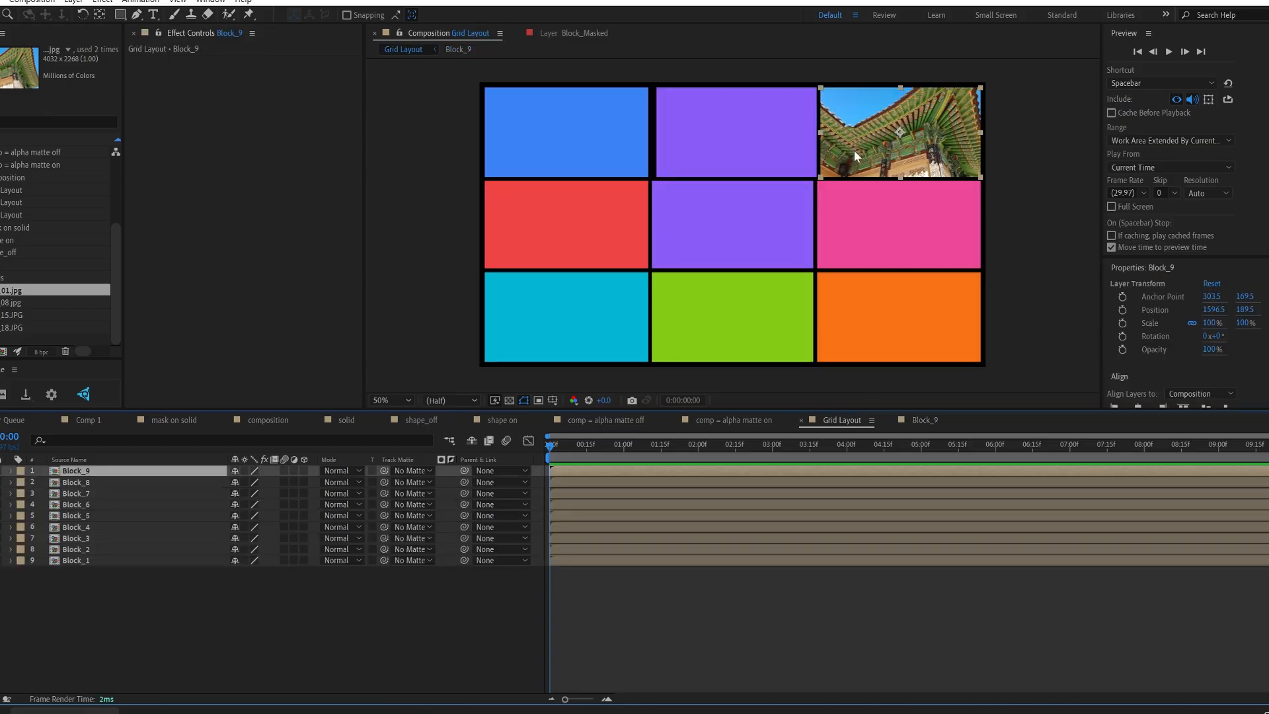
{"action": "left_click_drag", "start_coordinate": [549, 444], "coordinate": [624, 445]}
{"action": "mouse_move", "coordinate": [653, 442]}
{"action": "left_mouse_down"}
{"action": "mouse_move", "coordinate": [542, 447]}
{"action": "mouse_move", "coordinate": [628, 447]}
{"action": "left_mouse_up"}
Bring Grid Composer back into view and turn on Add Animation in its export settings
{"action": "left_click_drag", "start_coordinate": [1268, 246], "coordinate": [574, 148]}
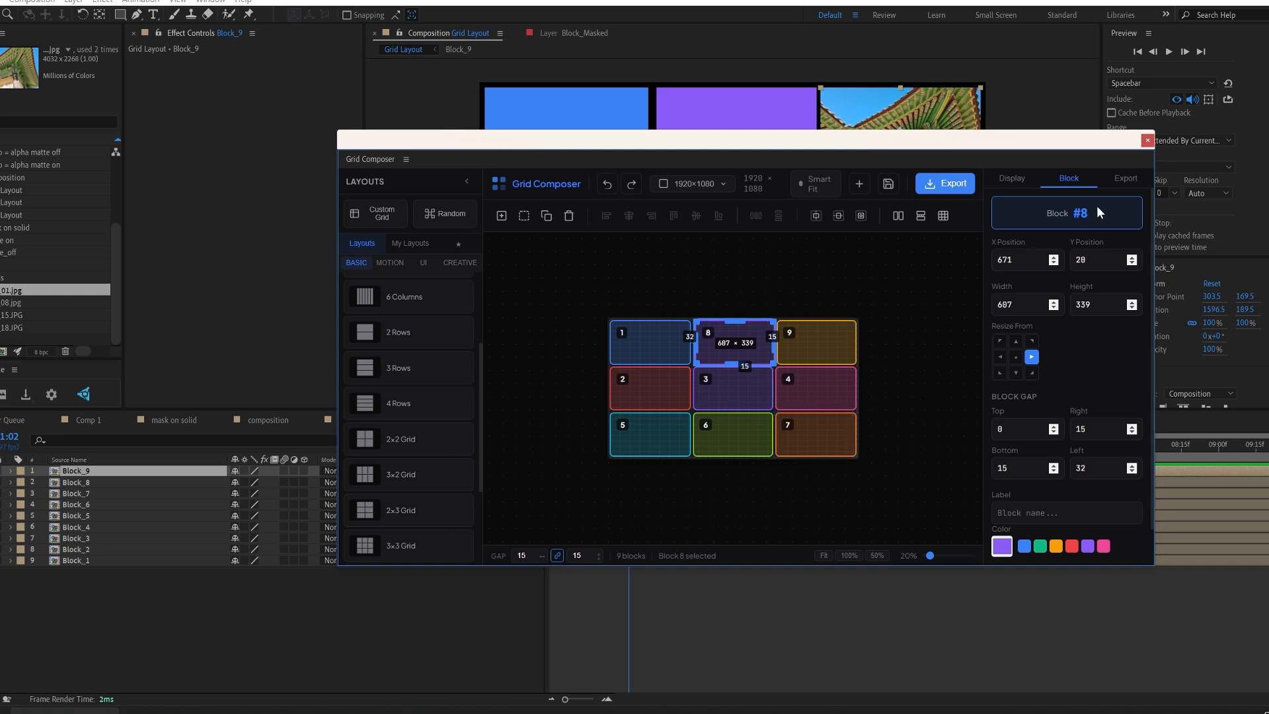
{"action": "left_click", "coordinate": [1122, 179]}
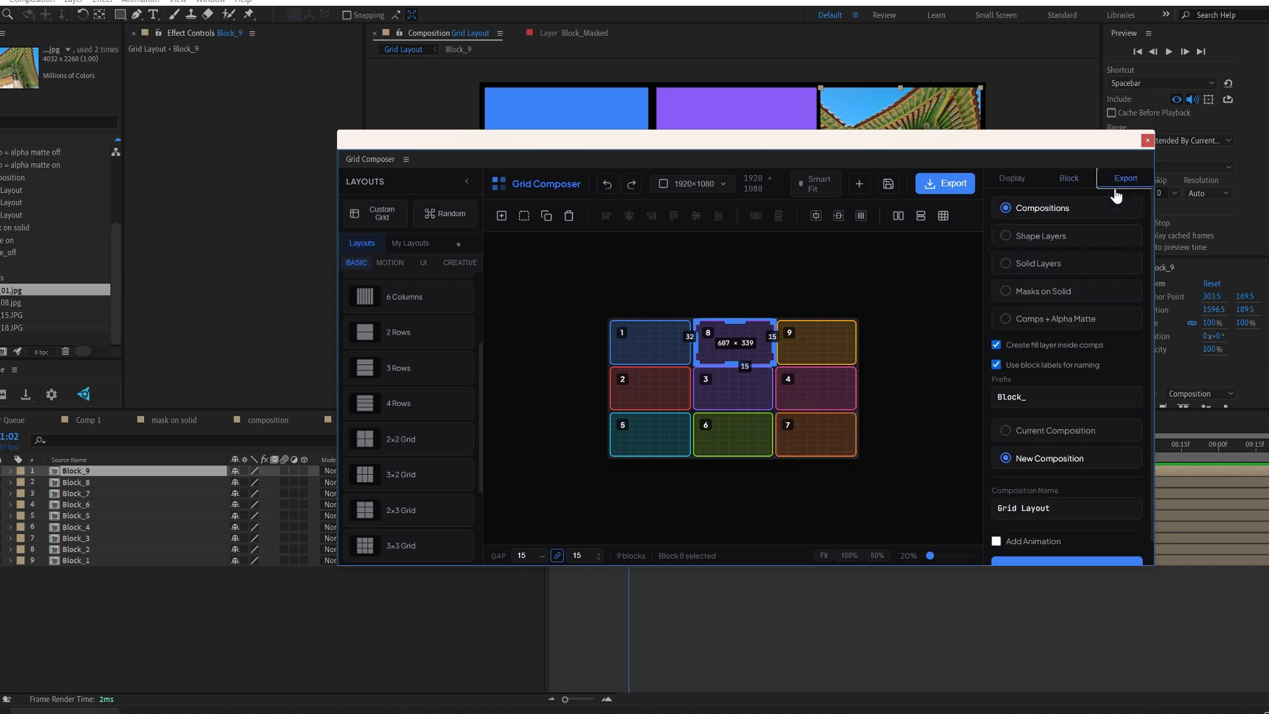
{"action": "left_click", "coordinate": [996, 541]}
Examine the animation direction, style, order, duration, delay and easing options along with the other export settings
{"action": "scroll", "coordinate": [1061, 401], "scroll_direction": "down", "scroll_amount": 5}
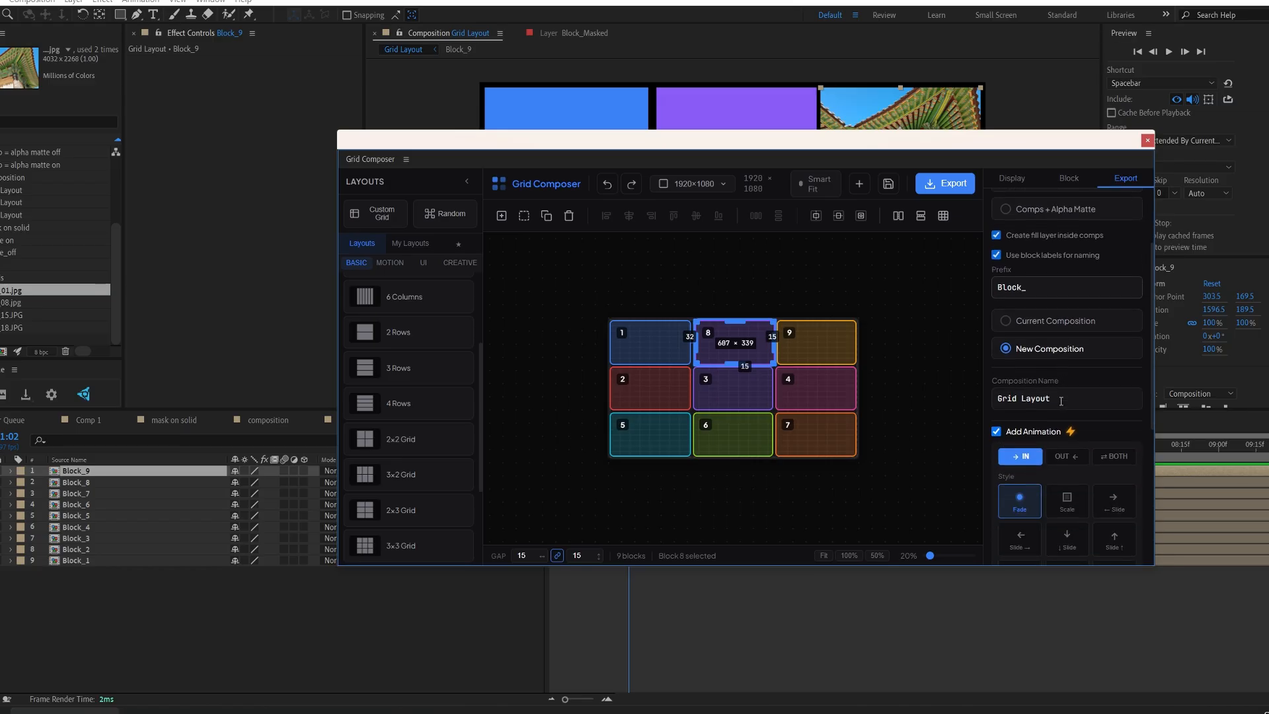
{"action": "scroll", "coordinate": [1062, 406], "scroll_direction": "down", "scroll_amount": 2}
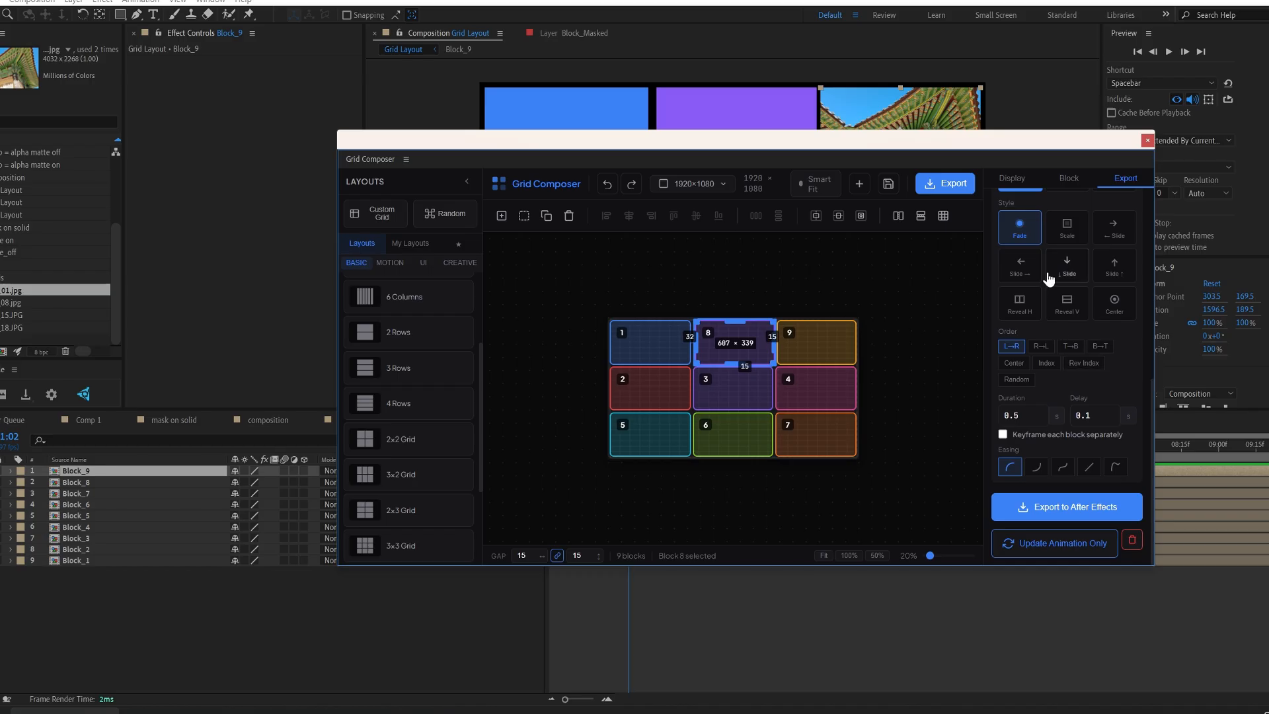
{"action": "scroll", "coordinate": [1042, 263], "scroll_direction": "up", "scroll_amount": 4}
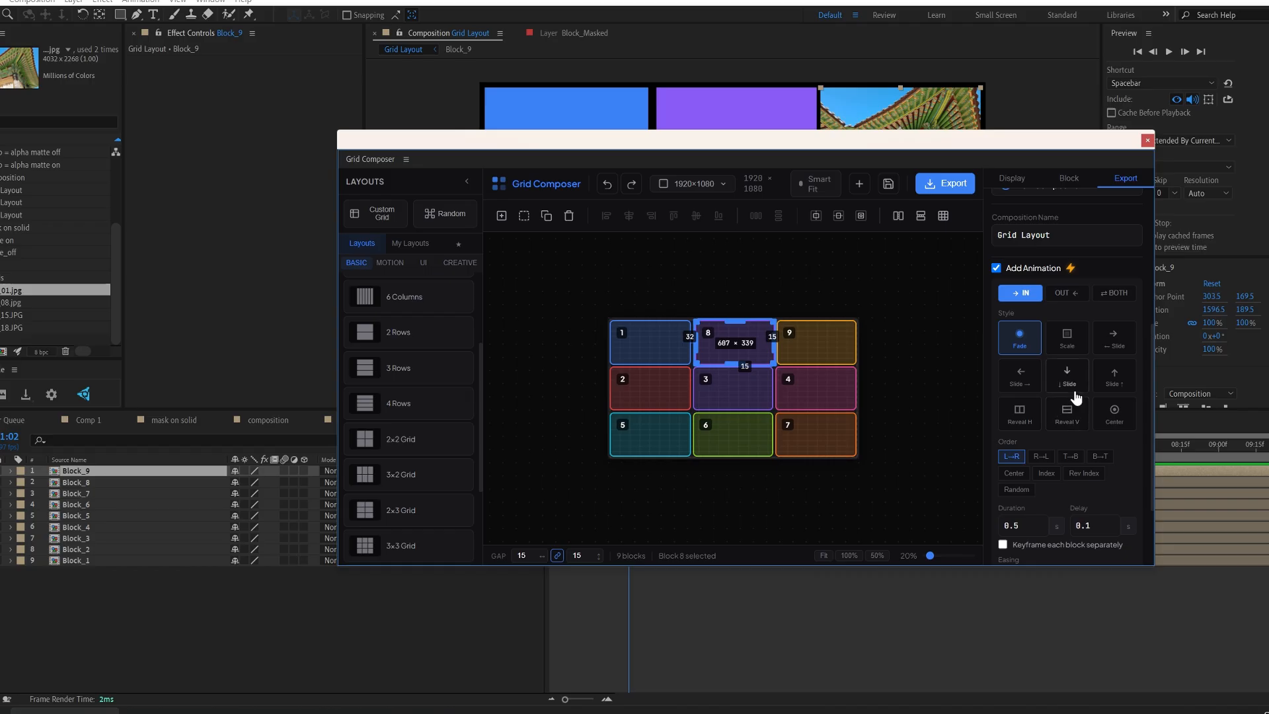
{"action": "scroll", "coordinate": [1076, 397], "scroll_direction": "up", "scroll_amount": 3}
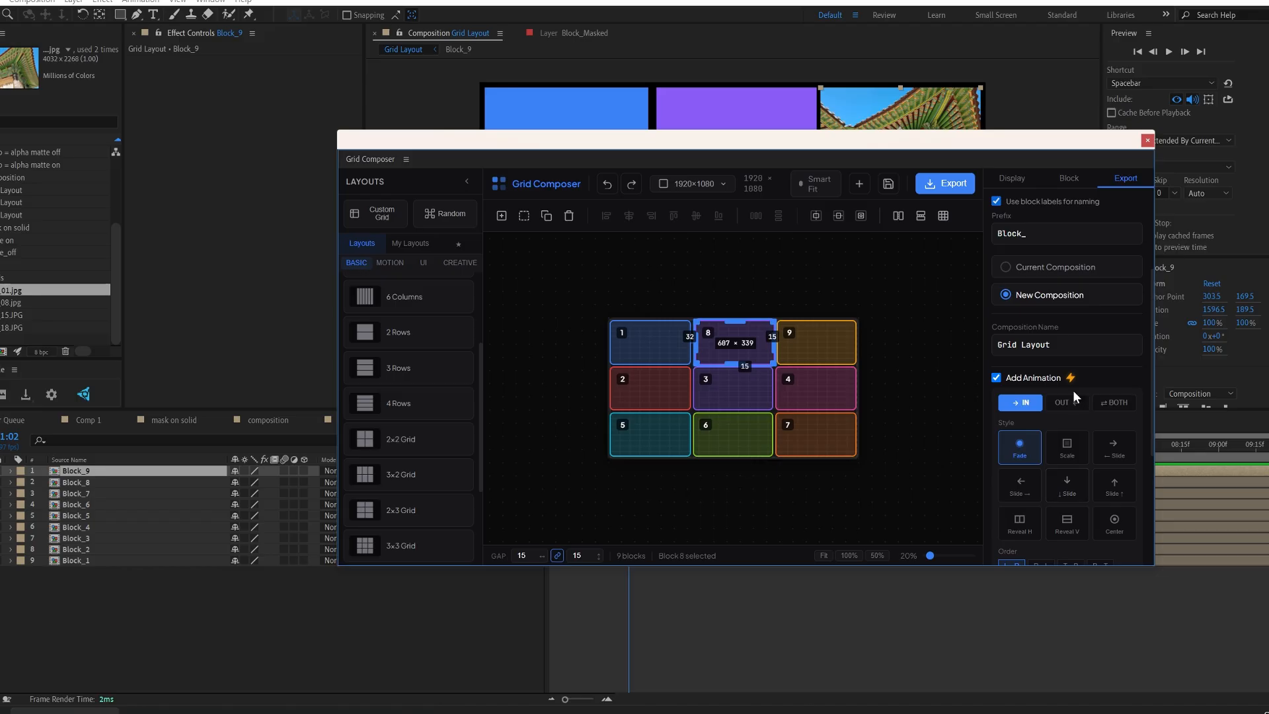
{"action": "scroll", "coordinate": [1073, 389], "scroll_direction": "up", "scroll_amount": 3}
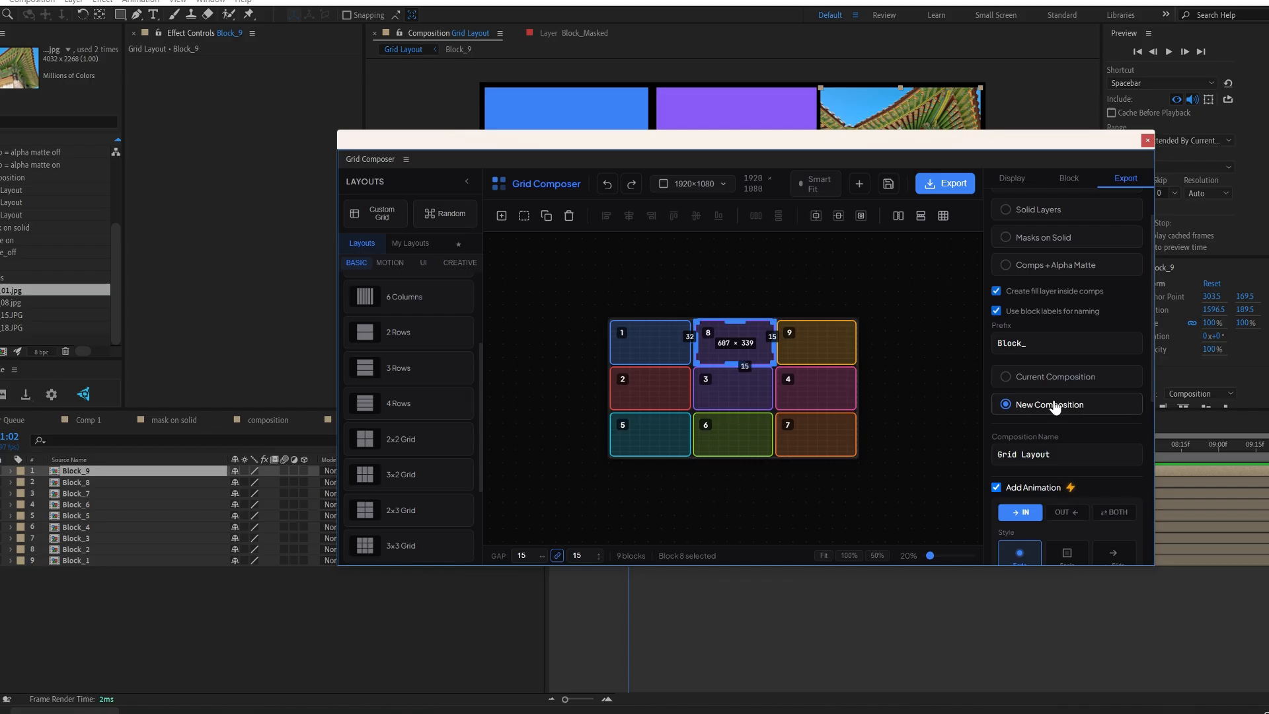
{"action": "scroll", "coordinate": [1055, 407], "scroll_direction": "down", "scroll_amount": 5}
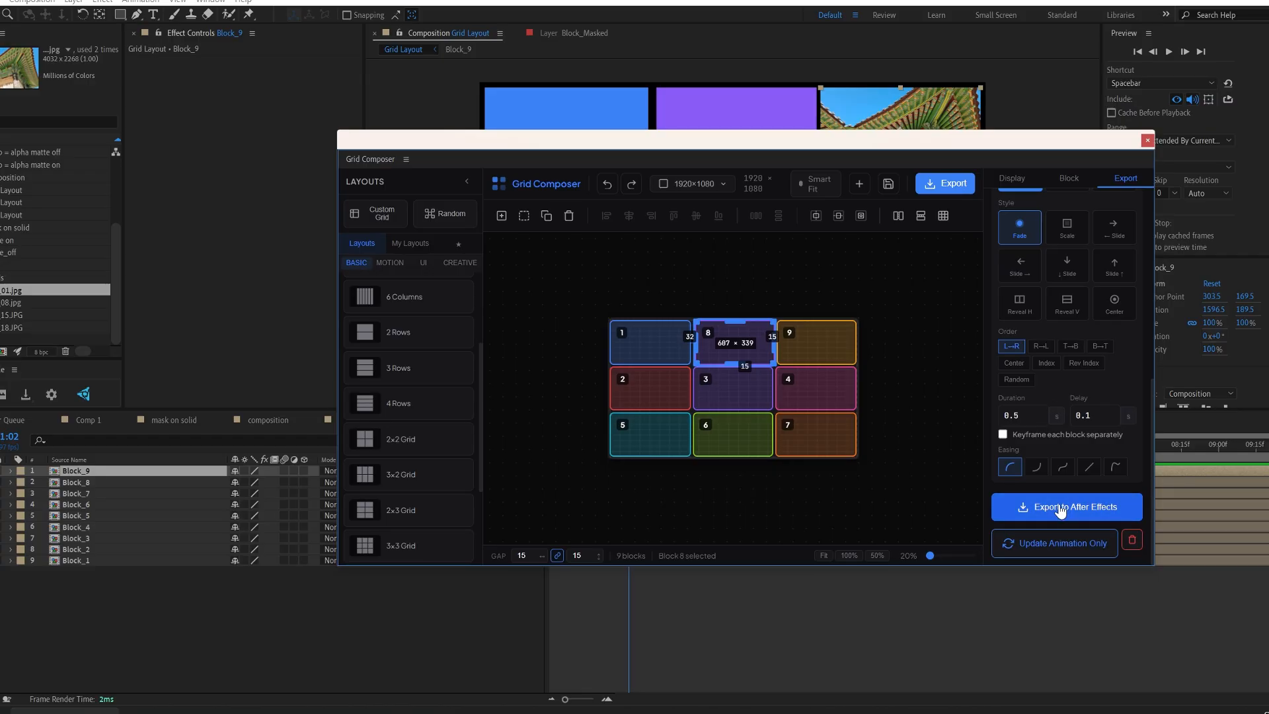
{"action": "scroll", "coordinate": [1060, 511], "scroll_direction": "up", "scroll_amount": 3}
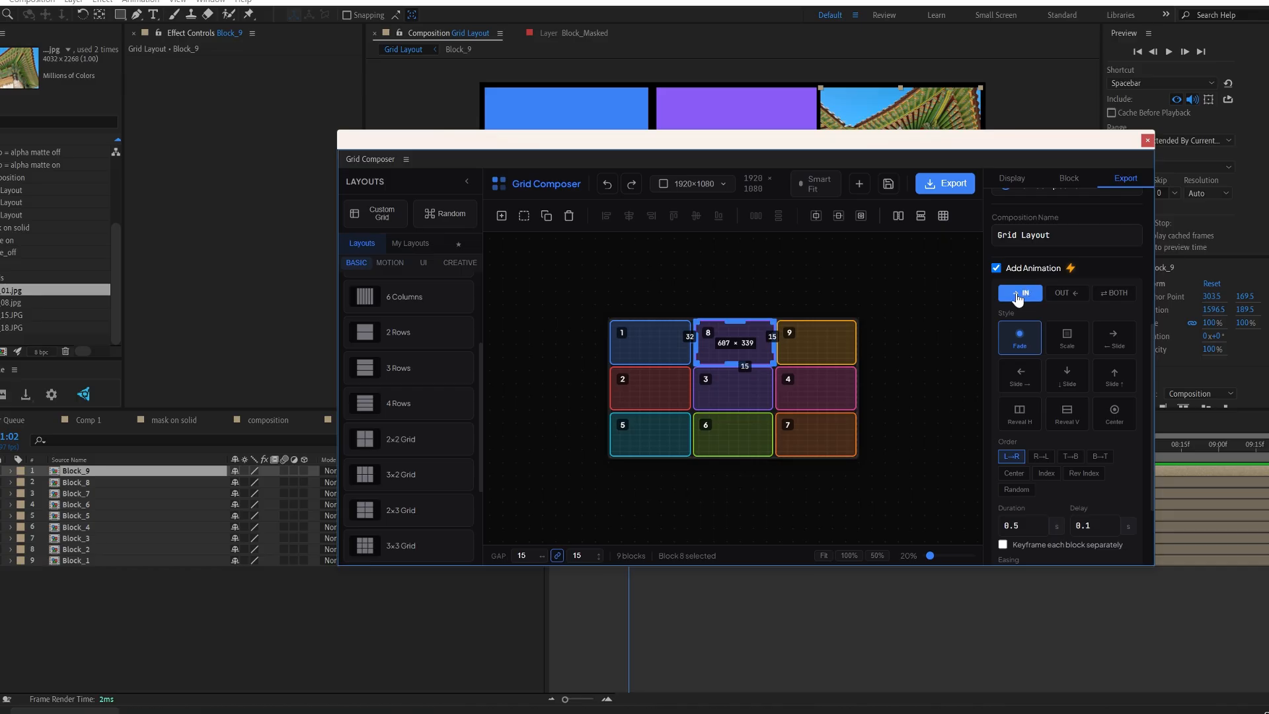
Try the Out and Both animation directions, and switch back to In
{"action": "left_click", "coordinate": [1059, 299]}
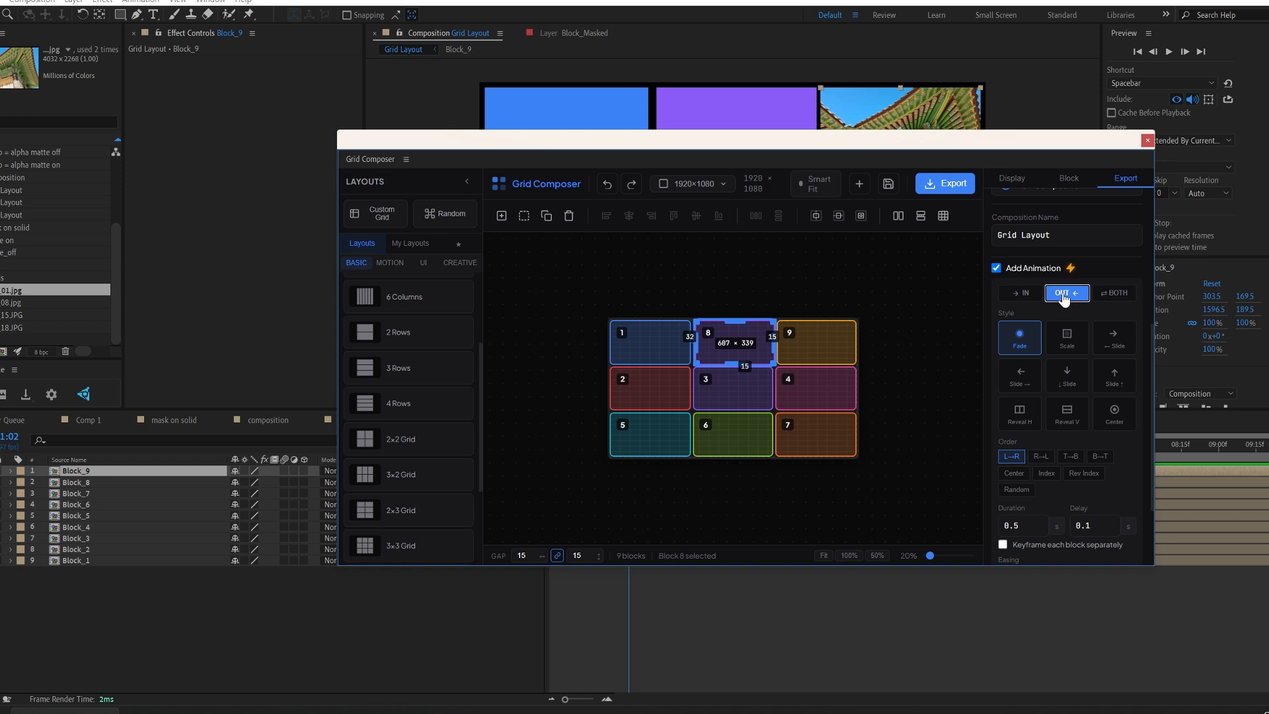
{"action": "left_click", "coordinate": [1119, 299]}
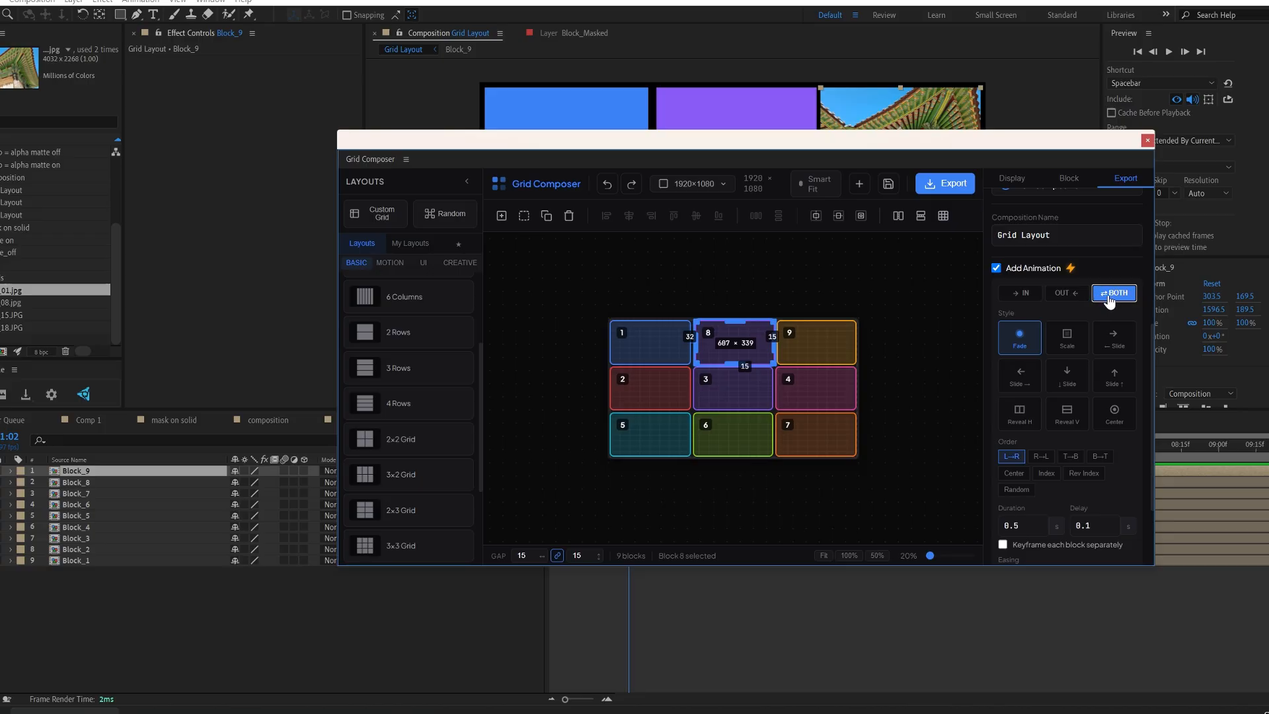
{"action": "left_click", "coordinate": [1018, 293]}
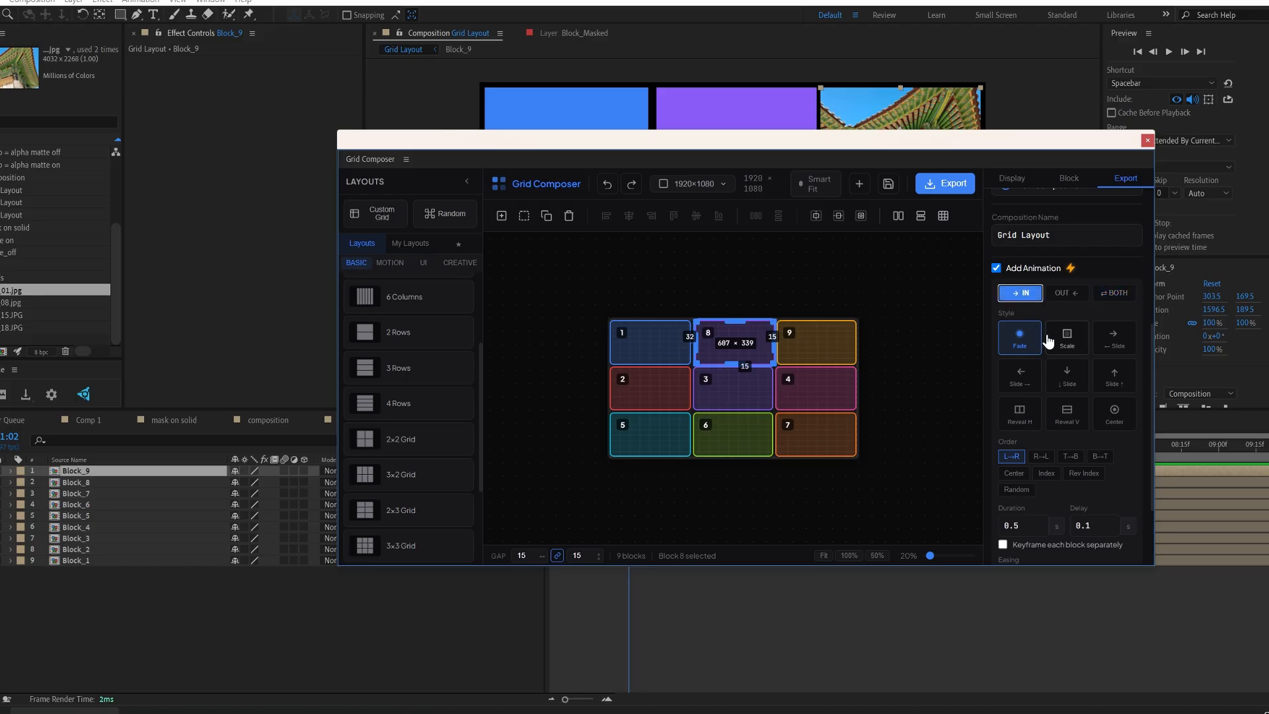
Choose the second easing curve, export the animated grid to After Effects, and close Grid Composer
{"action": "scroll", "coordinate": [1048, 340], "scroll_direction": "up", "scroll_amount": 5}
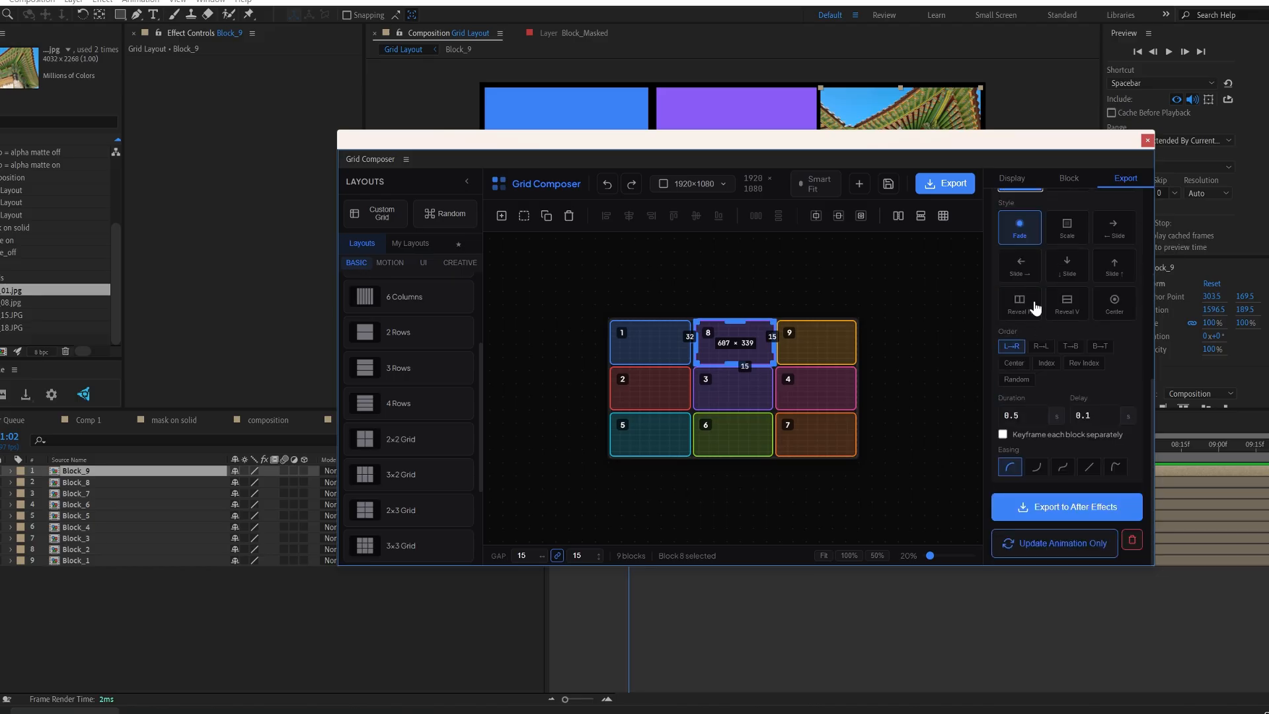
{"action": "scroll", "coordinate": [1055, 404], "scroll_direction": "down", "scroll_amount": 5}
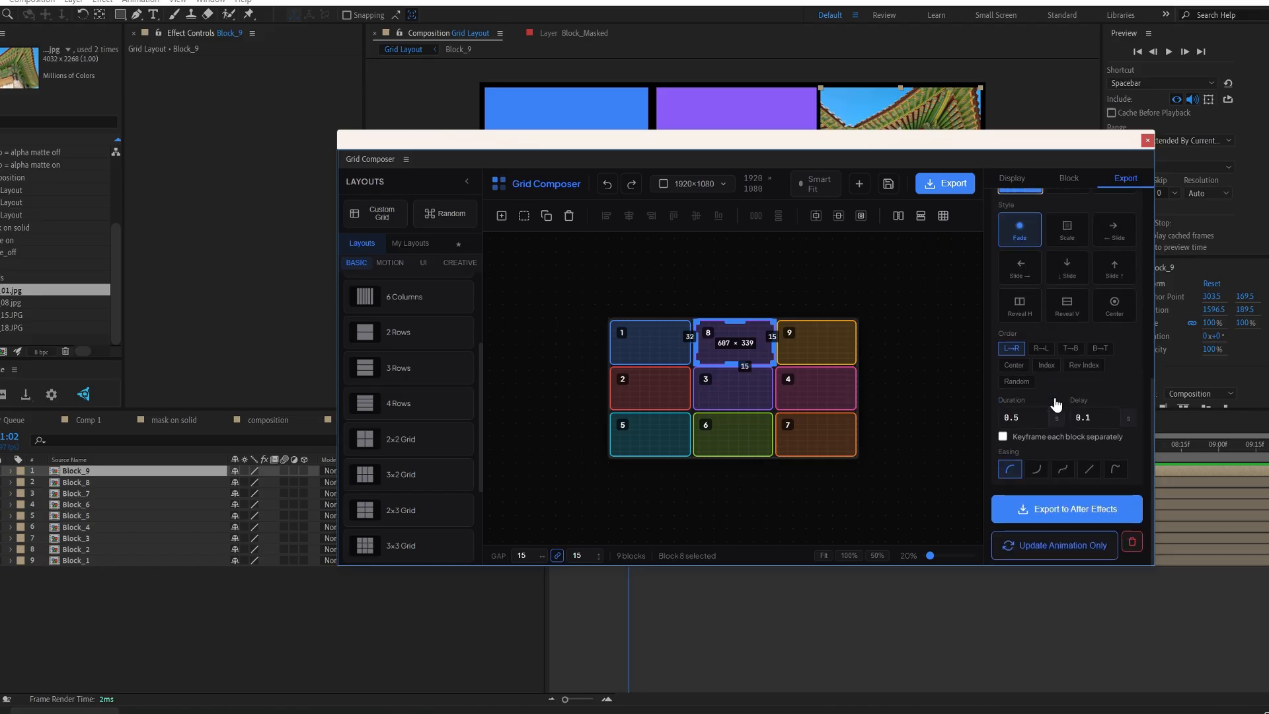
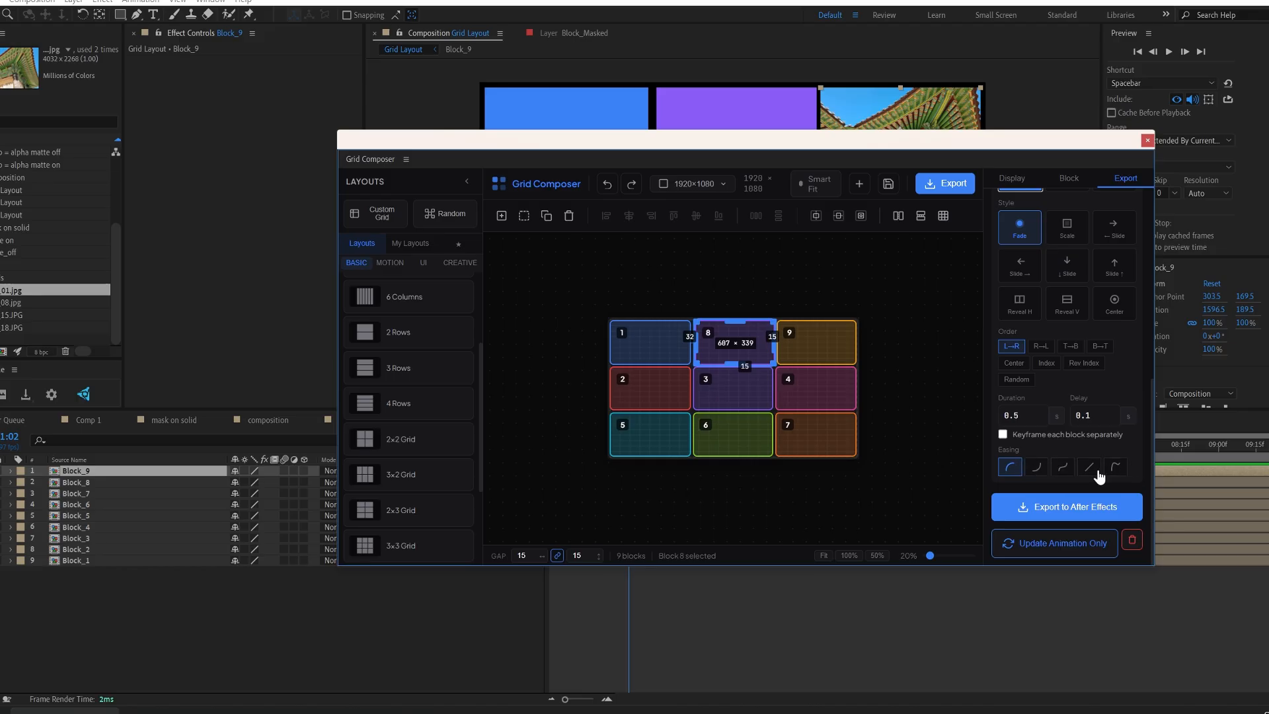
{"action": "left_click", "coordinate": [1035, 467]}
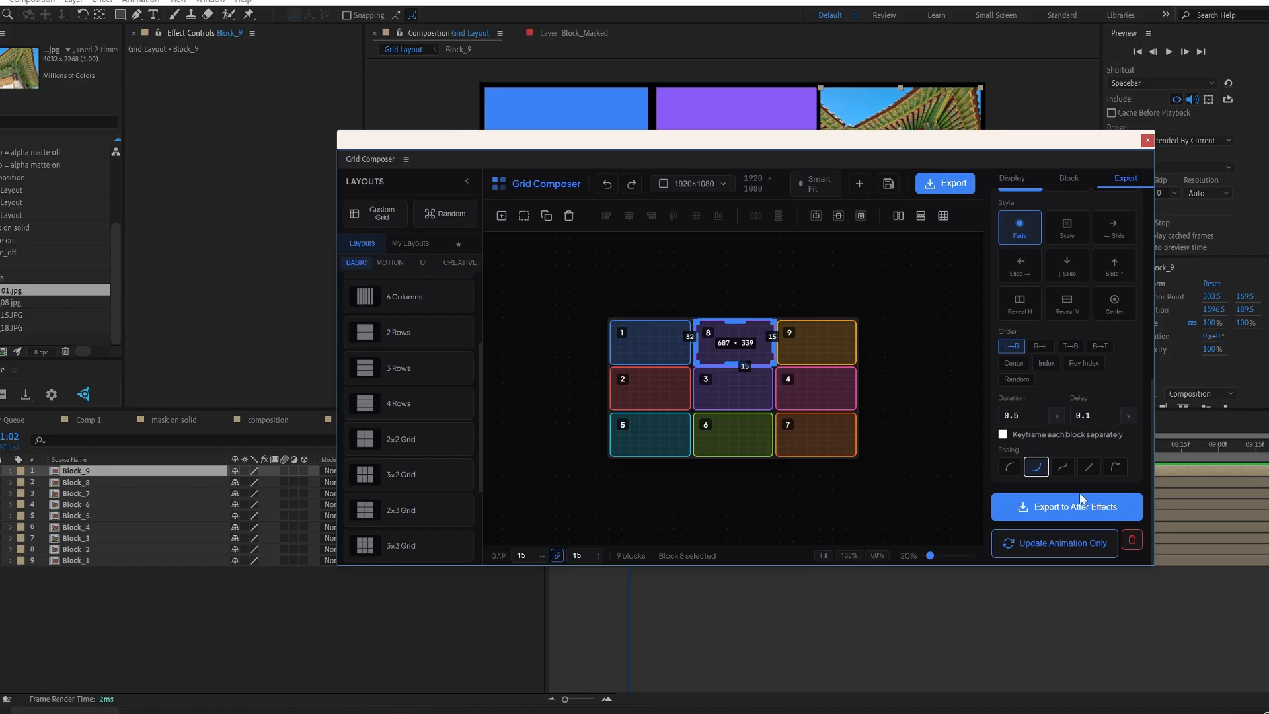
{"action": "left_click", "coordinate": [1077, 509]}
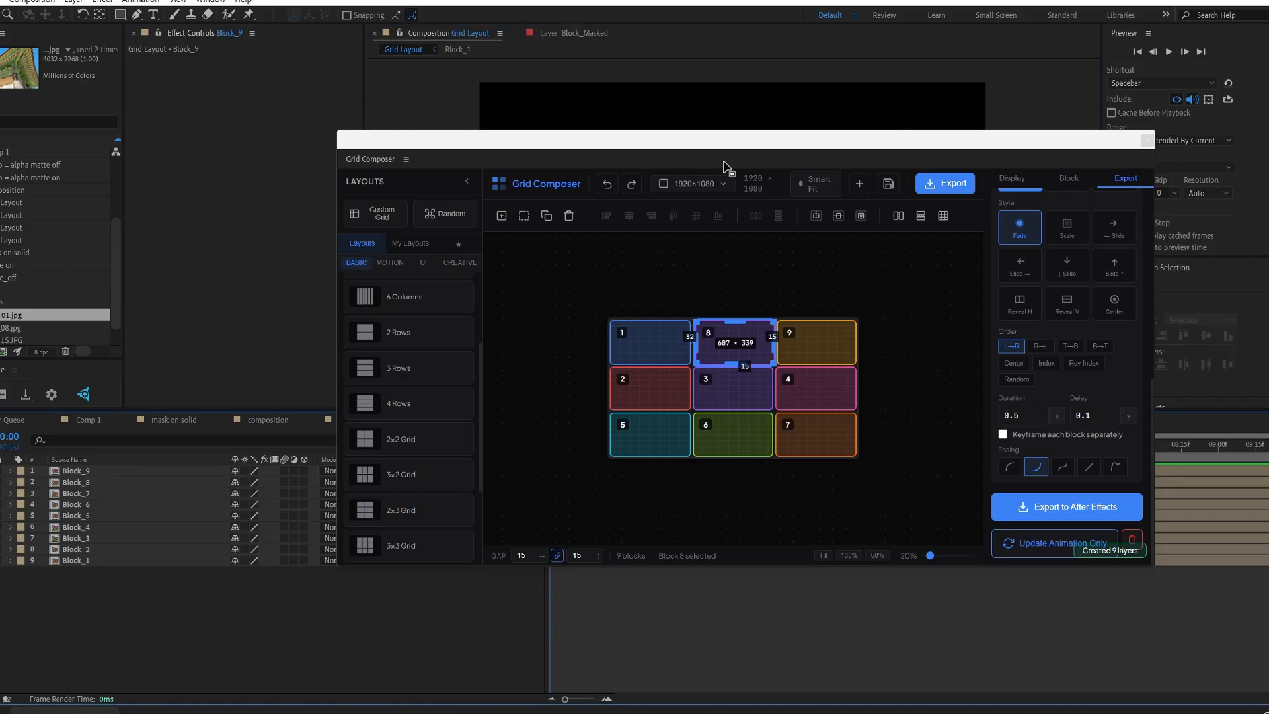
{"action": "left_click", "coordinate": [1147, 140]}
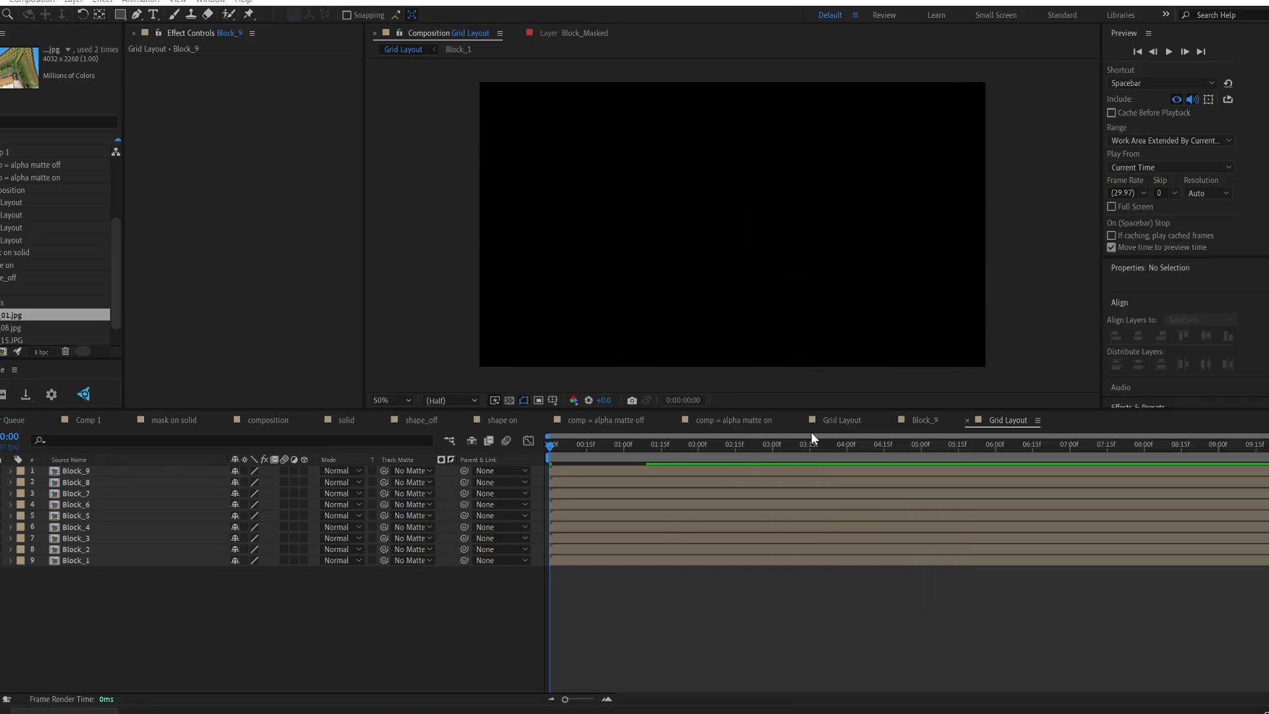
Scrub through the newly exported Grid Layout composition and the earlier Grid Layout composition to compare their block animations
{"action": "left_click", "coordinate": [844, 417]}
{"action": "left_click_drag", "start_coordinate": [706, 445], "coordinate": [872, 444]}
{"action": "left_click", "coordinate": [1001, 421]}
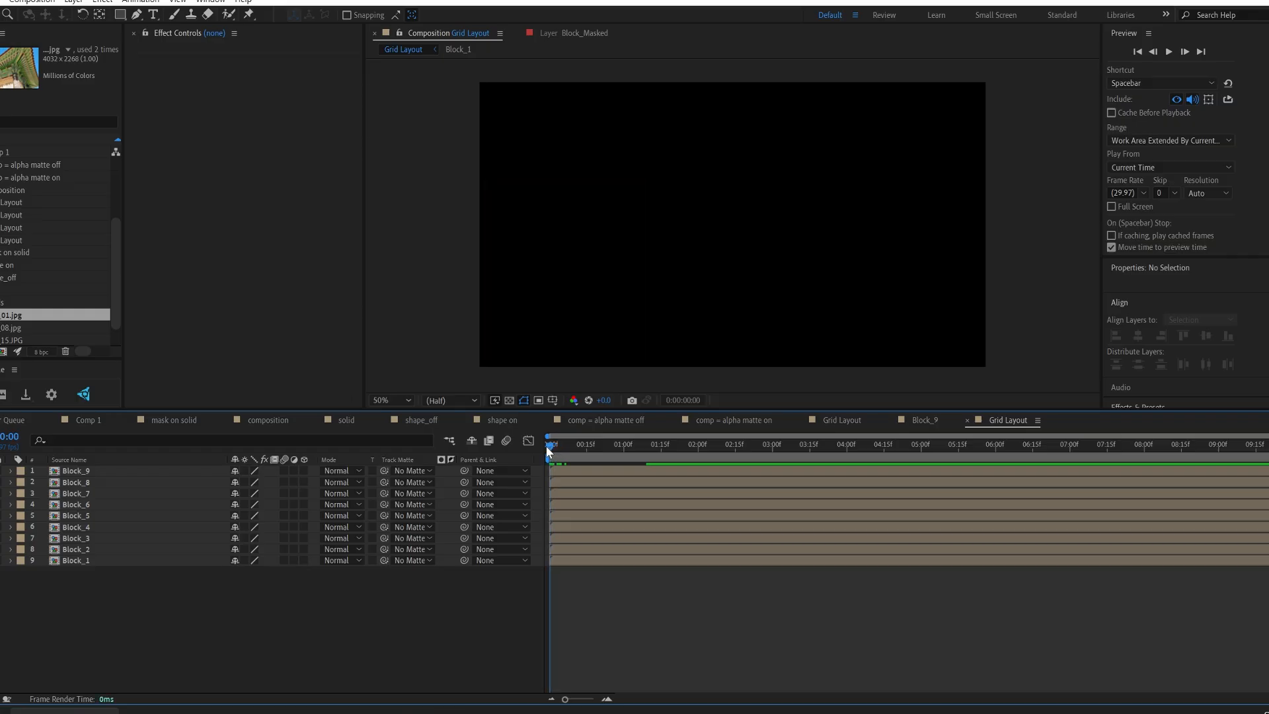
{"action": "left_click_drag", "start_coordinate": [548, 448], "coordinate": [628, 456]}
{"action": "left_click_drag", "start_coordinate": [1268, 156], "coordinate": [754, 187]}
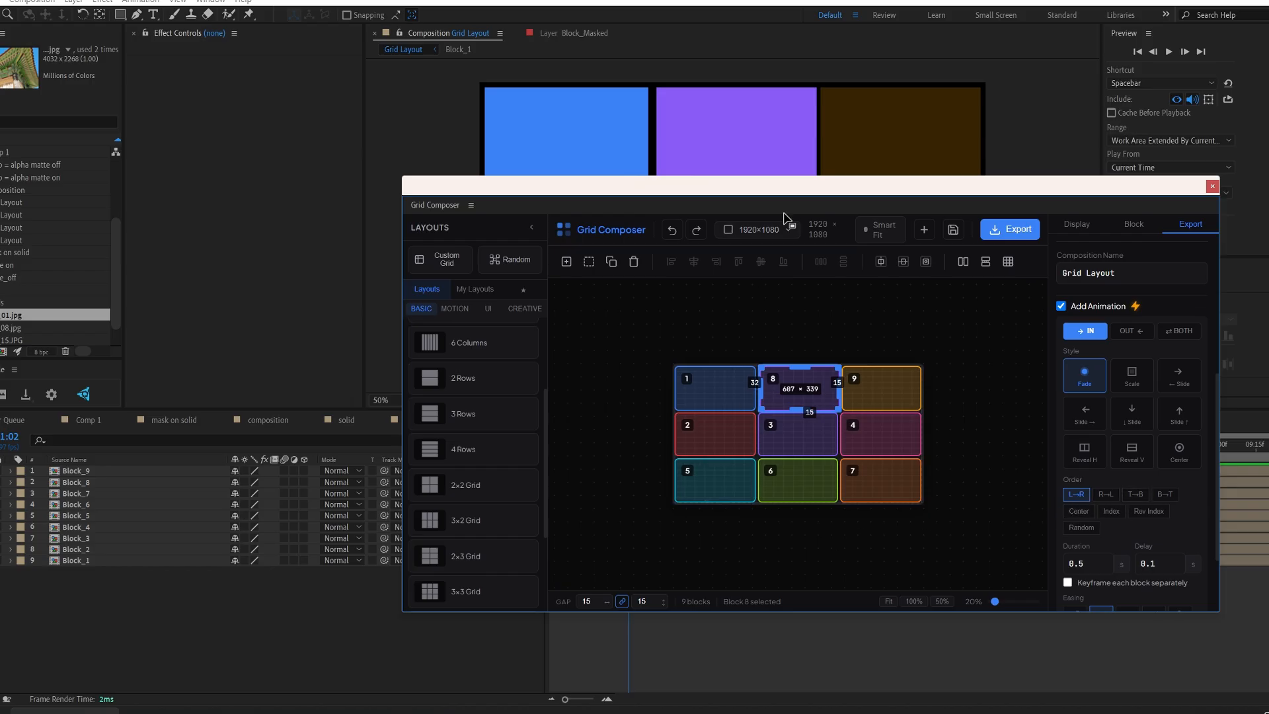
{"action": "left_click_drag", "start_coordinate": [789, 190], "coordinate": [1268, 198]}
{"action": "left_click_drag", "start_coordinate": [568, 447], "coordinate": [785, 454]}
{"action": "left_click", "coordinate": [835, 428]}
{"action": "left_click", "coordinate": [1008, 419]}
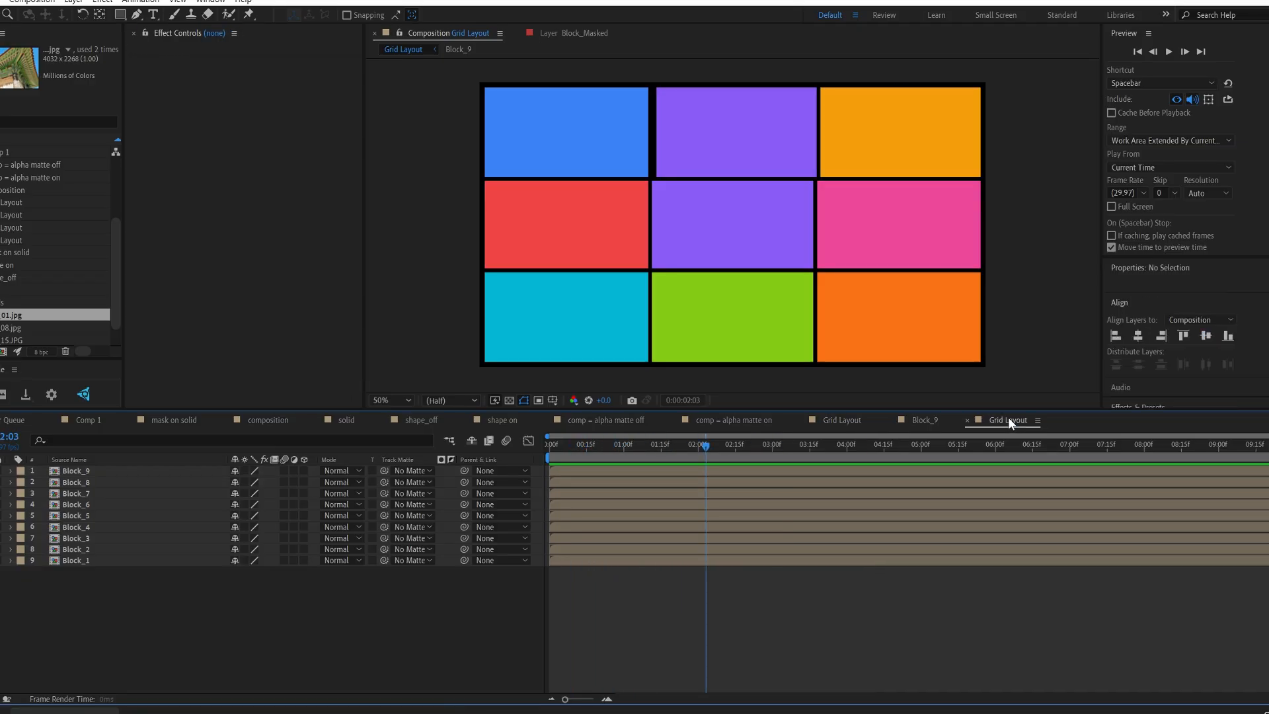
Open the Block_6 composition, place test_08.jpg above its fill, scale the image to 18%, and return to the Grid Layout composition
{"action": "left_click", "coordinate": [201, 470]}
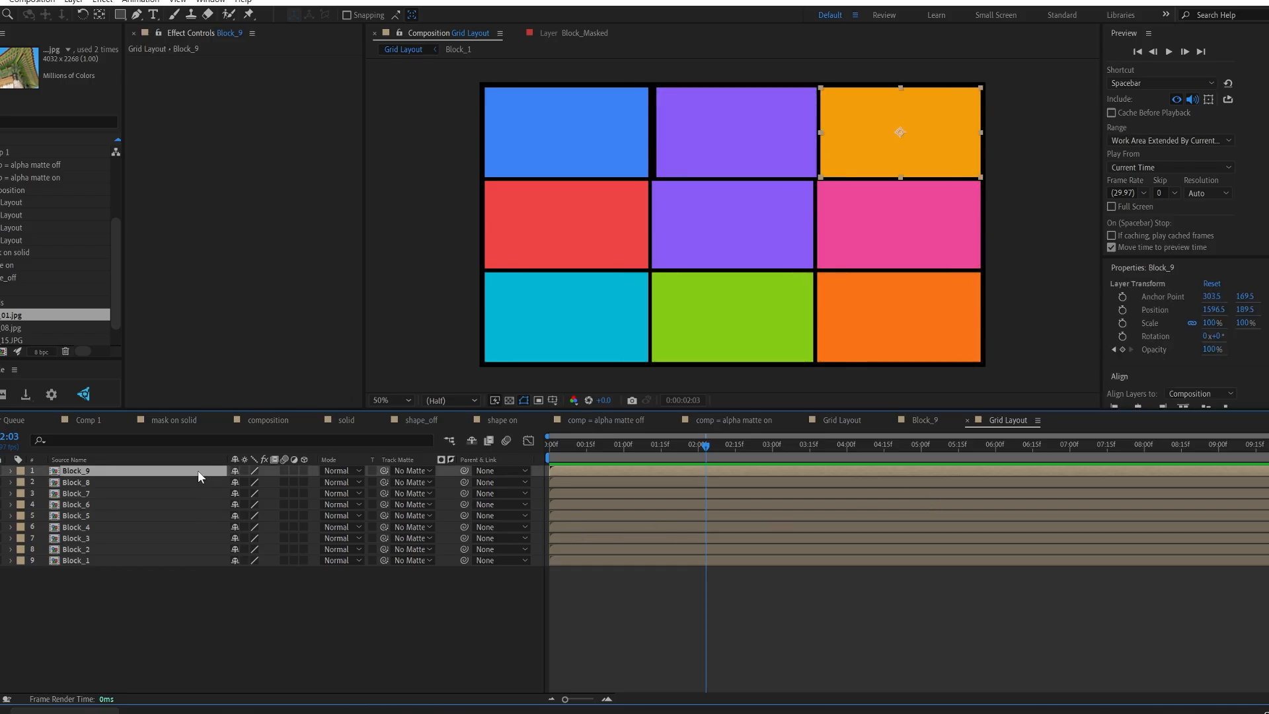
{"action": "left_click", "coordinate": [177, 504]}
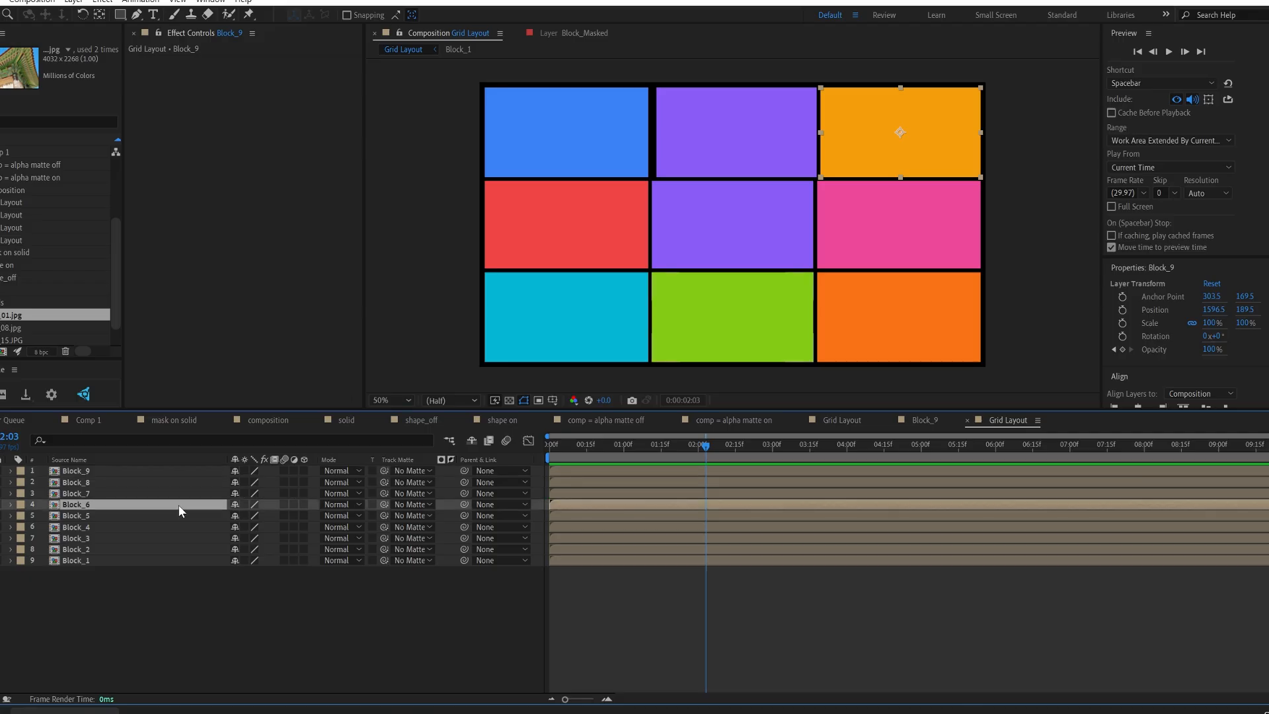
{"action": "double_click", "coordinate": [178, 505]}
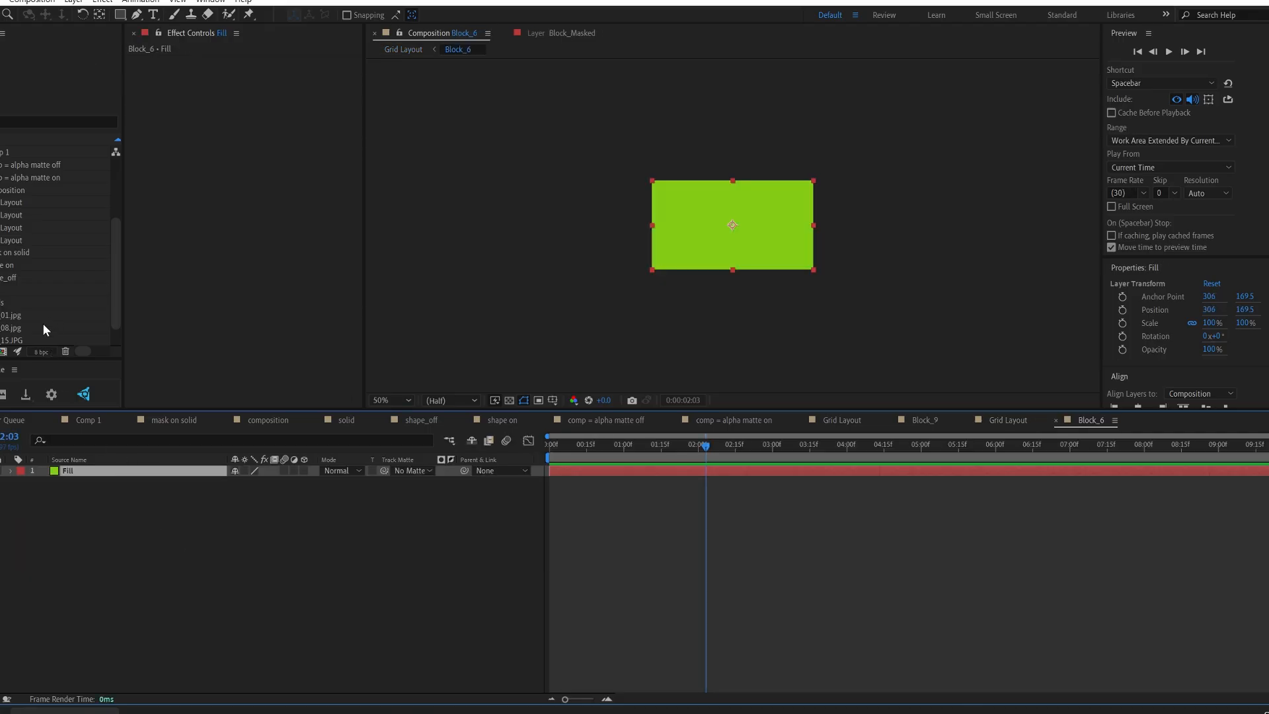
{"action": "left_click", "coordinate": [25, 328]}
{"action": "left_click_drag", "start_coordinate": [24, 331], "coordinate": [101, 468]}
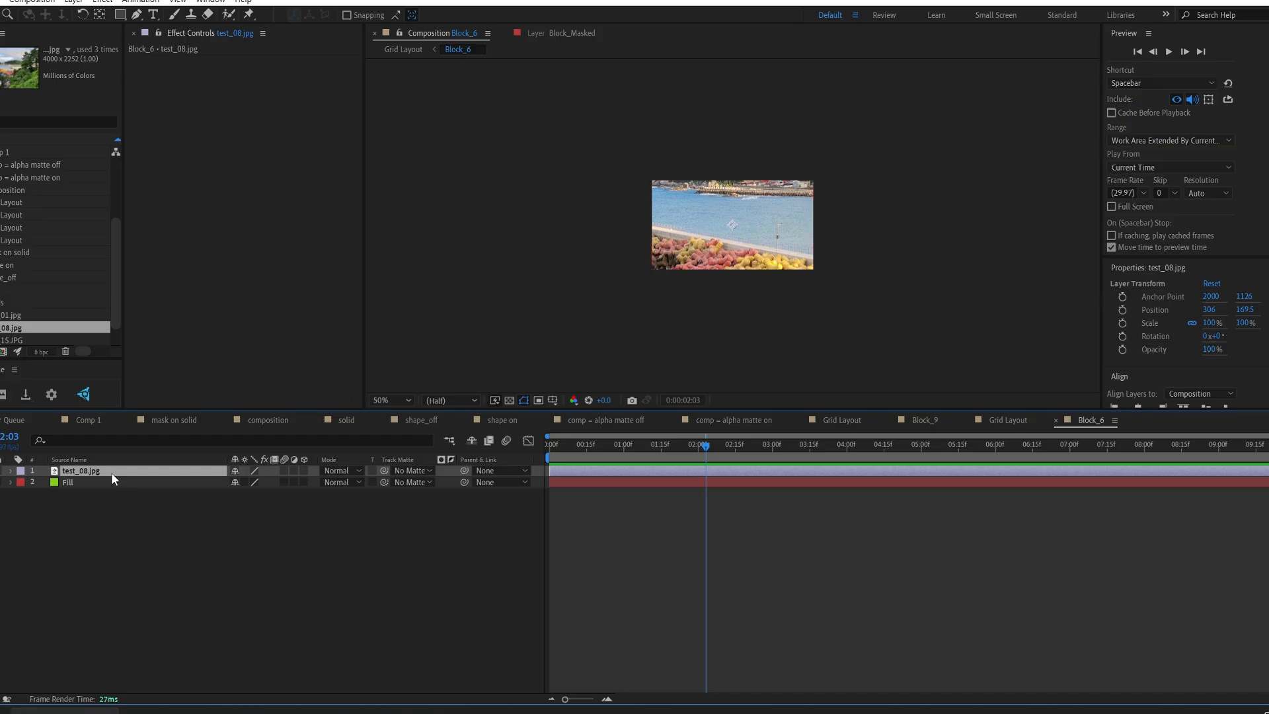
{"action": "key", "text": "s"}
{"action": "left_click_drag", "start_coordinate": [269, 489], "coordinate": [206, 478]}
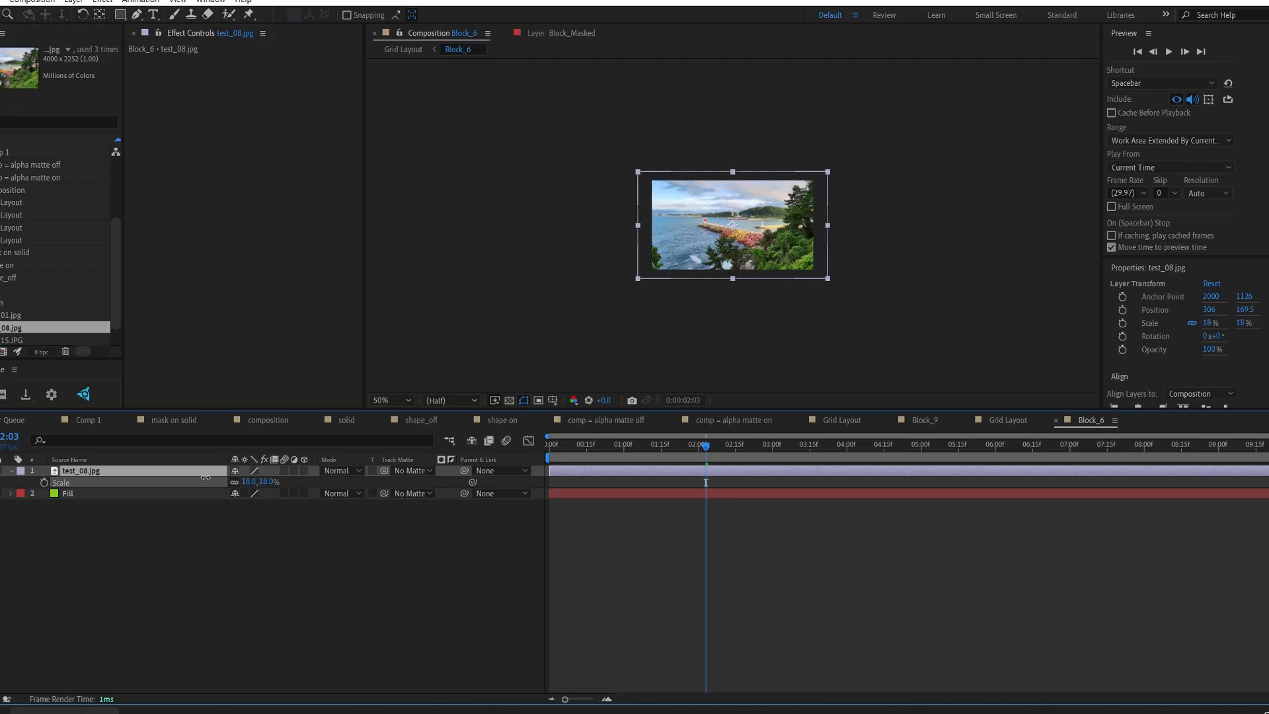
{"action": "left_click", "coordinate": [1013, 425]}
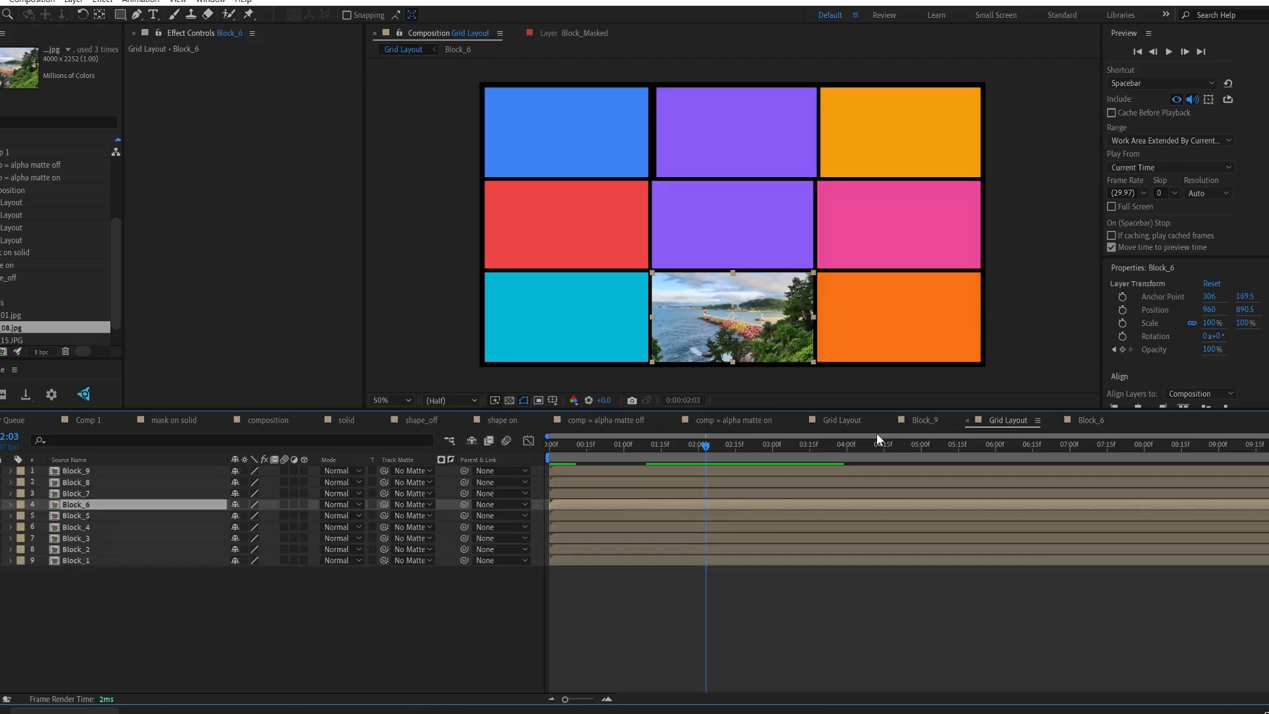
Review how the image in Block_6 plays within the animated Grid Layout, checking the block's composition and the Grid Composer export settings
{"action": "mouse_move", "coordinate": [650, 444]}
{"action": "left_mouse_down"}
{"action": "mouse_move", "coordinate": [554, 451]}
{"action": "mouse_move", "coordinate": [688, 455]}
{"action": "mouse_move", "coordinate": [569, 468]}
{"action": "mouse_move", "coordinate": [691, 463]}
{"action": "mouse_move", "coordinate": [549, 465]}
{"action": "mouse_move", "coordinate": [673, 457]}
{"action": "mouse_move", "coordinate": [570, 453]}
{"action": "mouse_move", "coordinate": [659, 449]}
{"action": "left_mouse_up"}
{"action": "left_click_drag", "start_coordinate": [1268, 222], "coordinate": [580, 163]}
{"action": "scroll", "coordinate": [1117, 277], "scroll_direction": "up", "scroll_amount": 5}
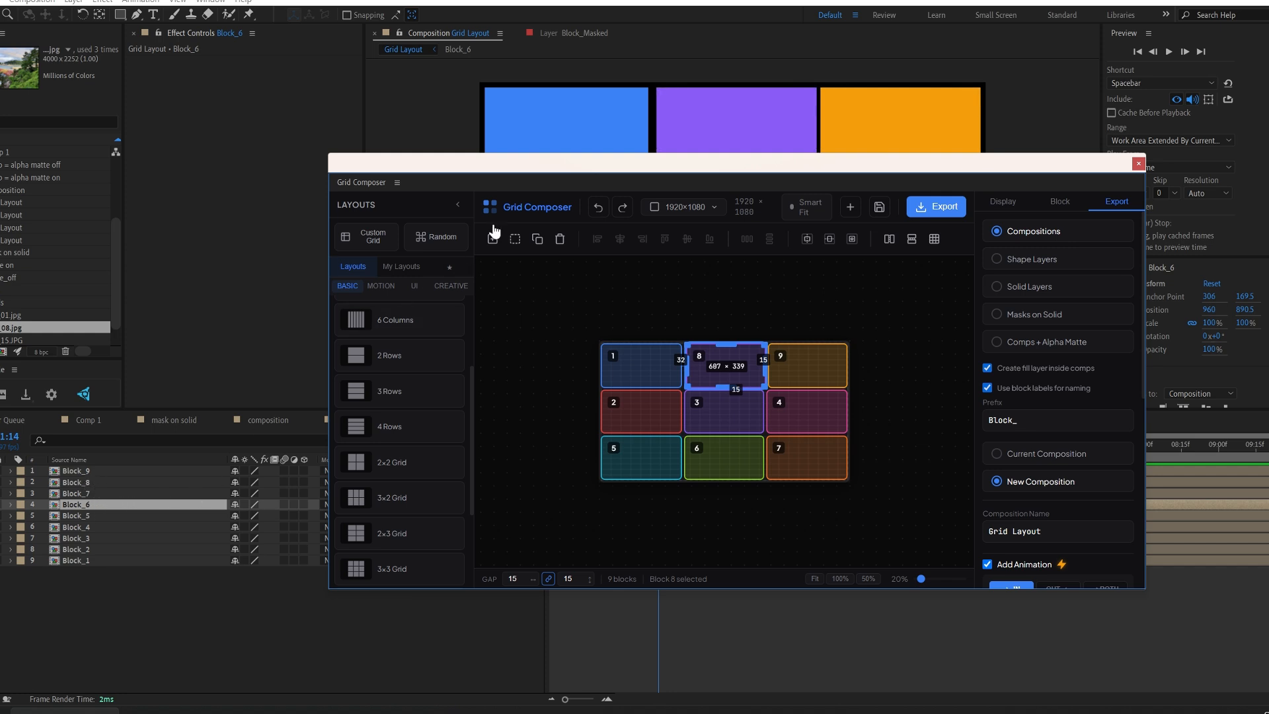
{"action": "left_click_drag", "start_coordinate": [526, 169], "coordinate": [760, 421]}
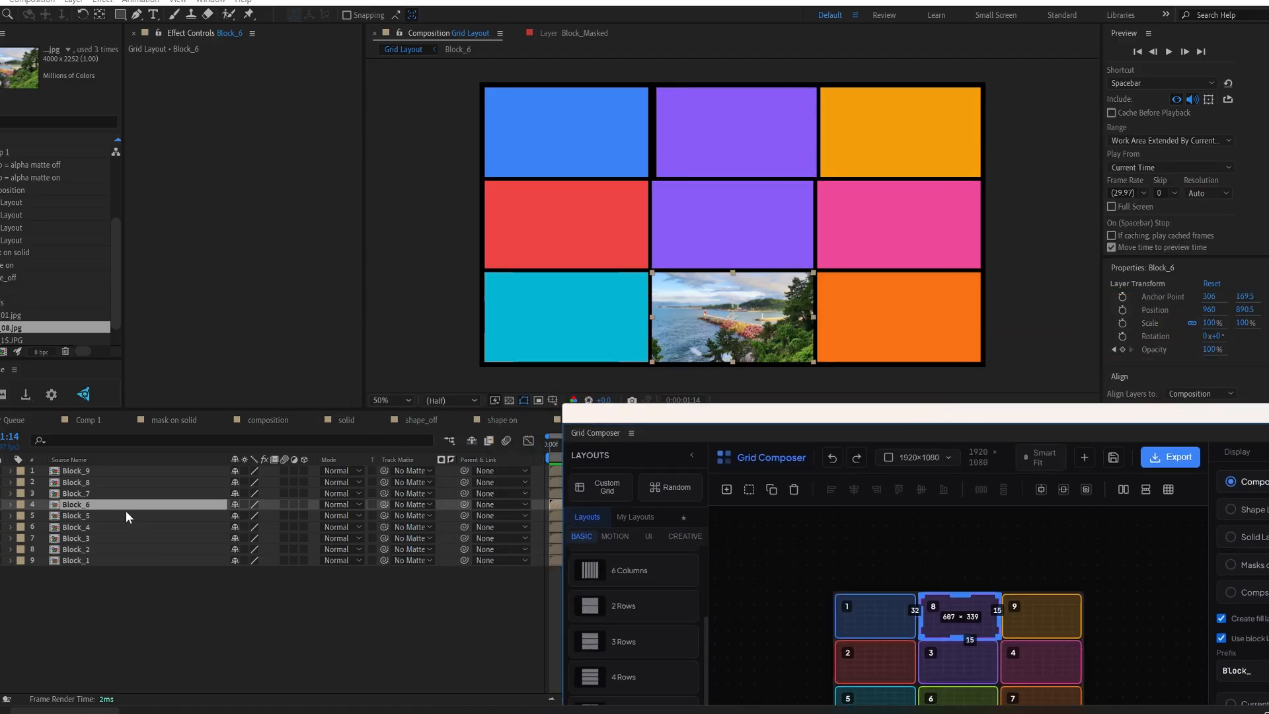
{"action": "left_click_drag", "start_coordinate": [673, 420], "coordinate": [1268, 423]}
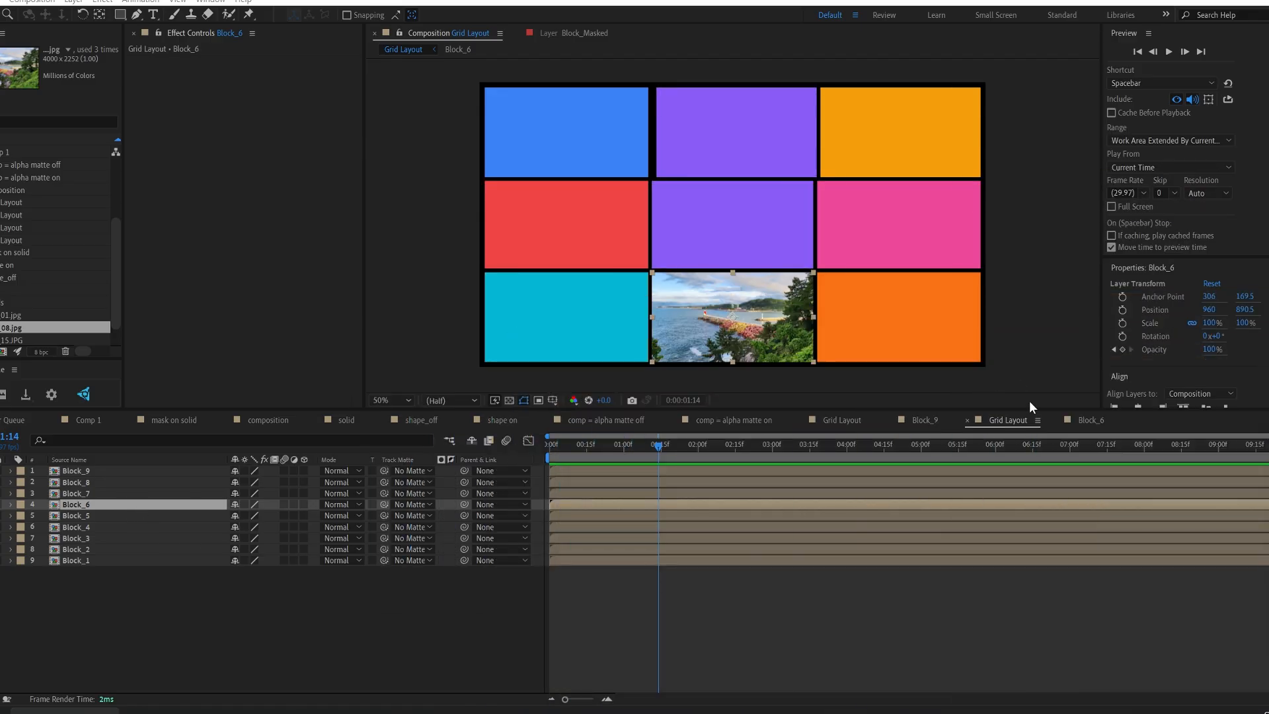
{"action": "left_click", "coordinate": [1085, 420]}
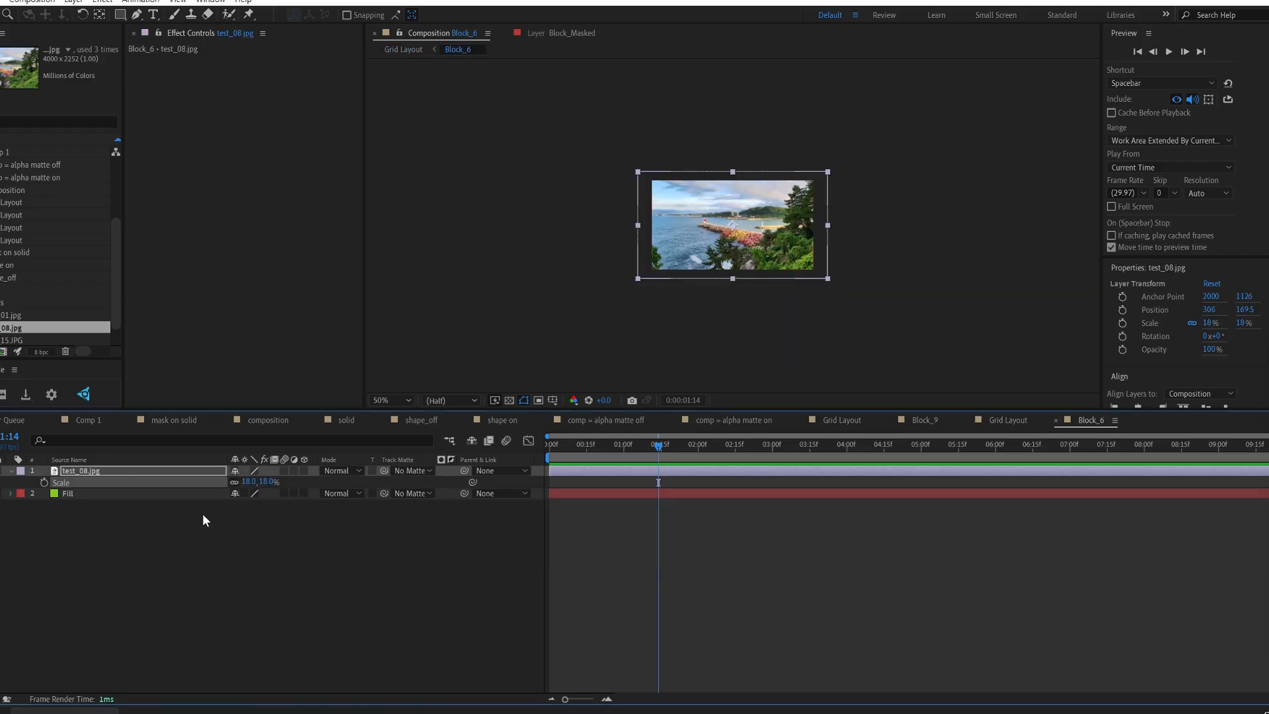
{"action": "left_click", "coordinate": [997, 419]}
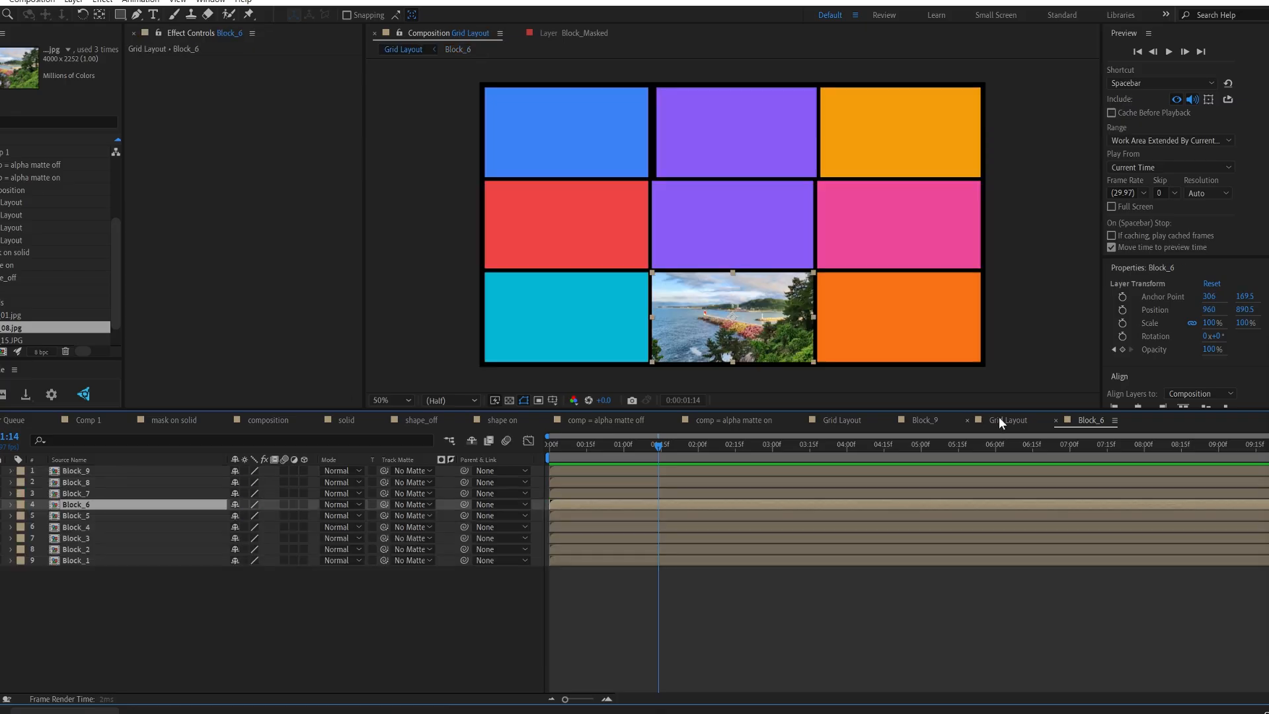
{"action": "mouse_move", "coordinate": [620, 445]}
{"action": "left_mouse_down"}
{"action": "mouse_move", "coordinate": [557, 453]}
{"action": "mouse_move", "coordinate": [659, 451]}
{"action": "mouse_move", "coordinate": [548, 462]}
{"action": "mouse_move", "coordinate": [639, 456]}
{"action": "left_mouse_up"}
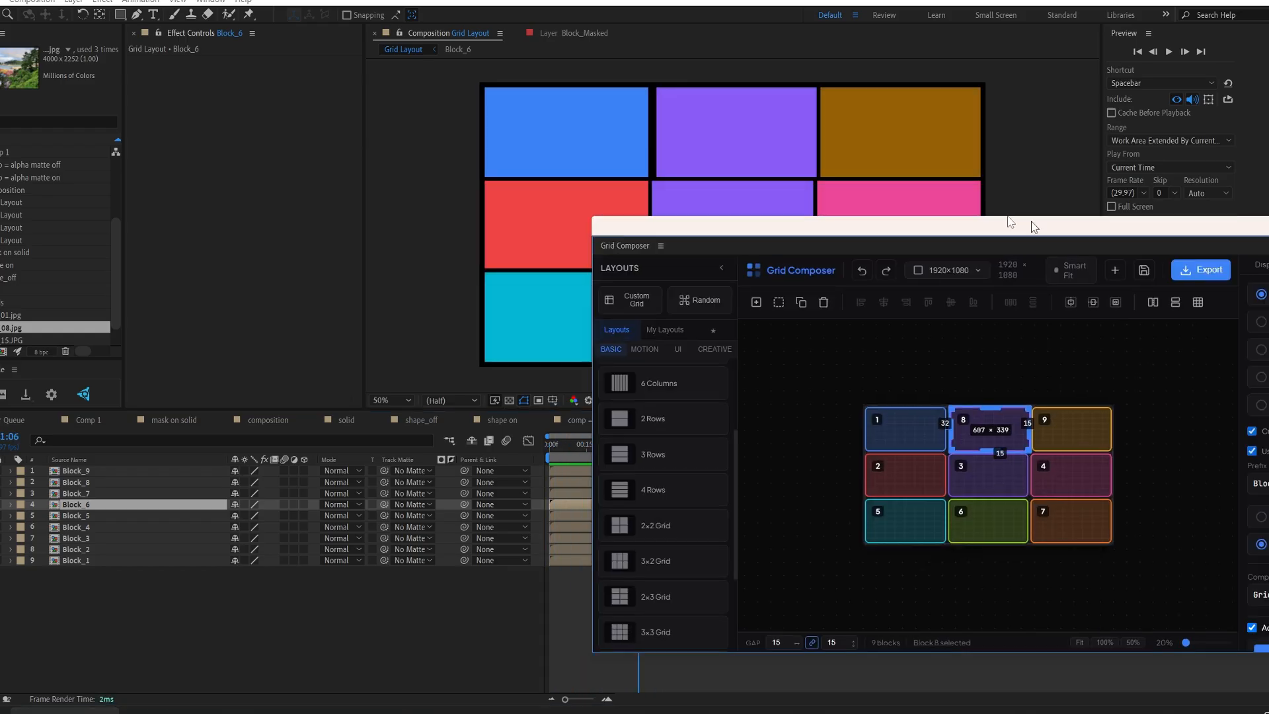
Bring Grid Composer back into view, enlarge its window and grid preview, and show the animation export settings
{"action": "left_click_drag", "start_coordinate": [1028, 220], "coordinate": [730, 111]}
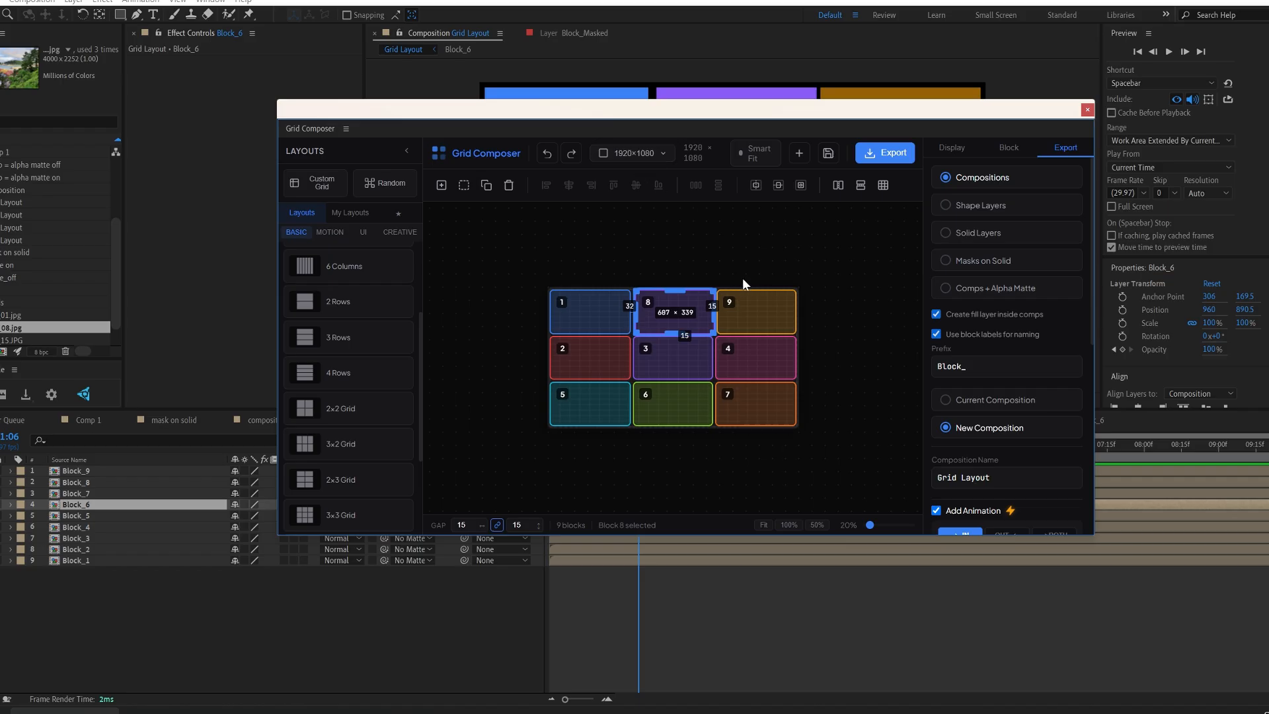
{"action": "left_click_drag", "start_coordinate": [1099, 536], "coordinate": [1108, 614]}
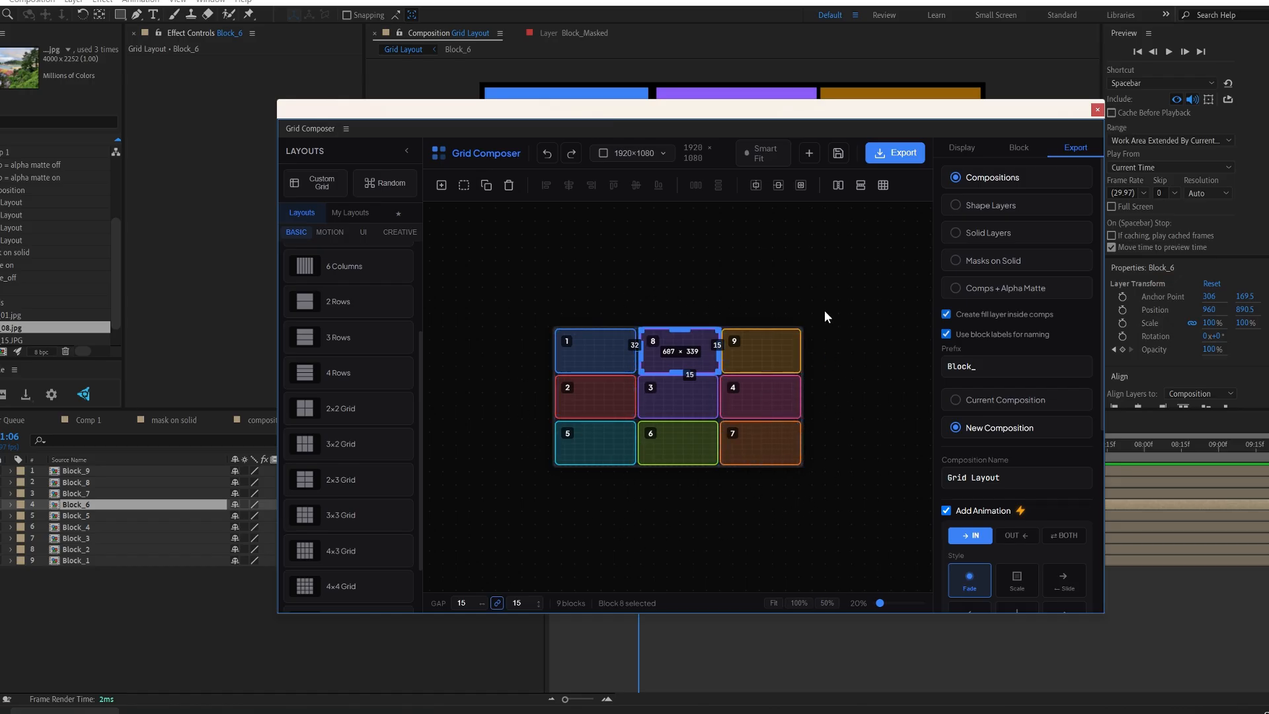
{"action": "scroll", "coordinate": [823, 311], "scroll_direction": "up", "scroll_amount": 2}
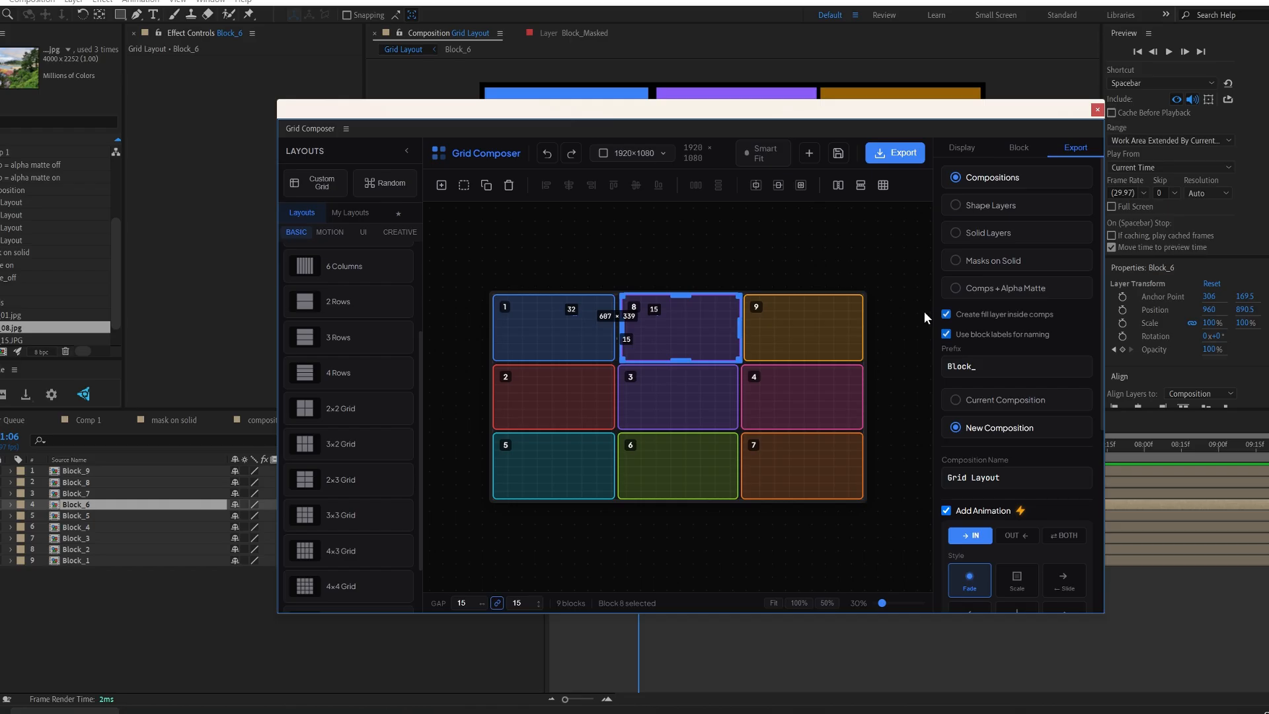
{"action": "scroll", "coordinate": [1024, 418], "scroll_direction": "down", "scroll_amount": 3}
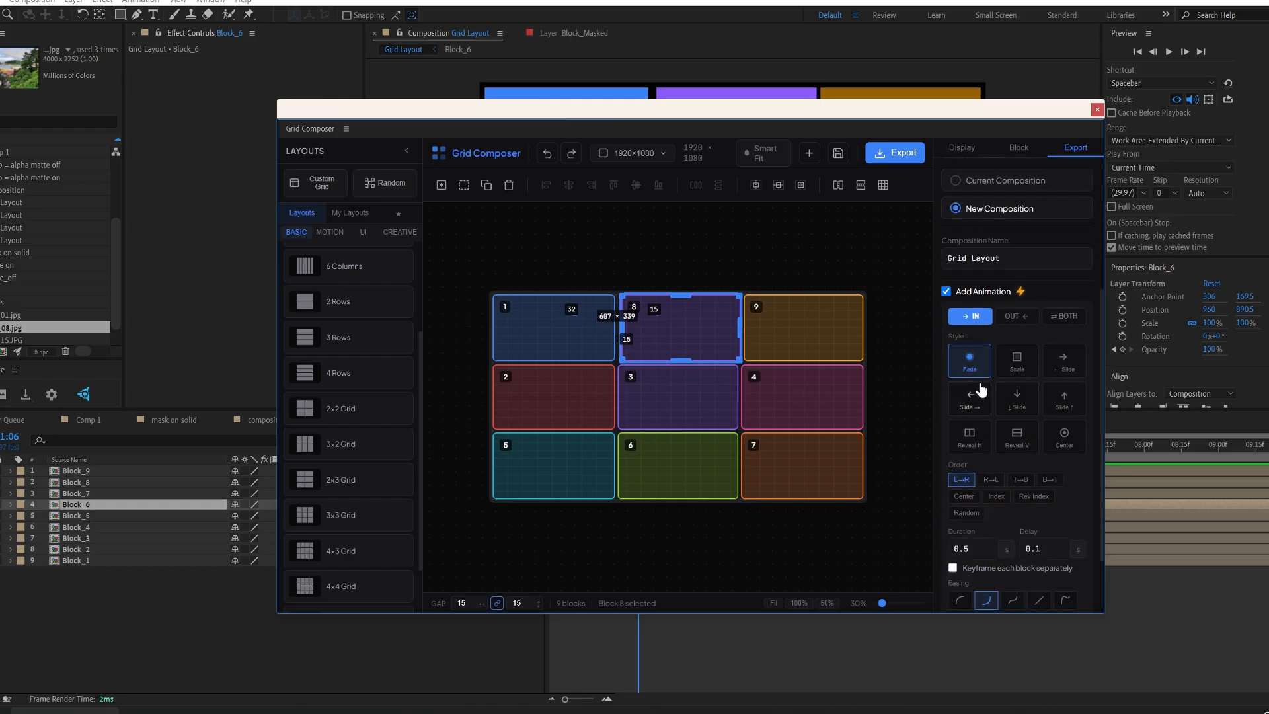
Choose the rightward Slide style with Current Composition as the target, and update only the animation on the existing block layers
{"action": "left_click", "coordinate": [1063, 363]}
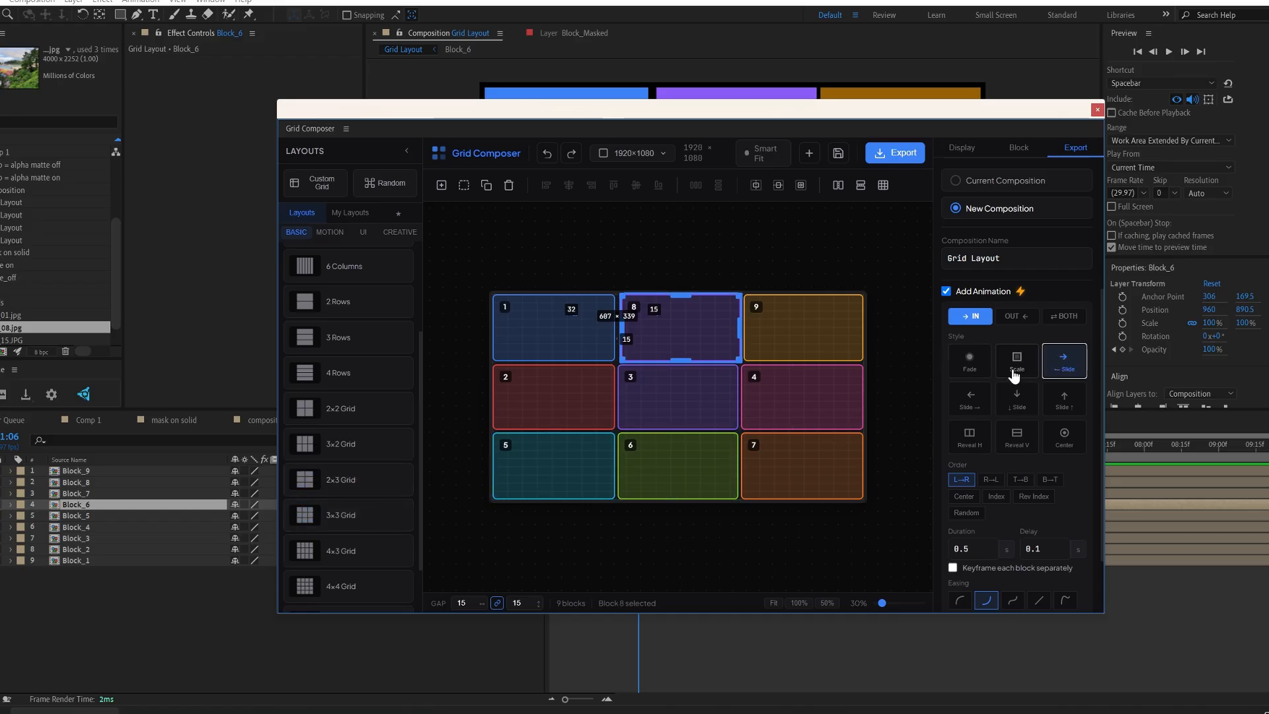
{"action": "scroll", "coordinate": [1051, 368], "scroll_direction": "down", "scroll_amount": 2}
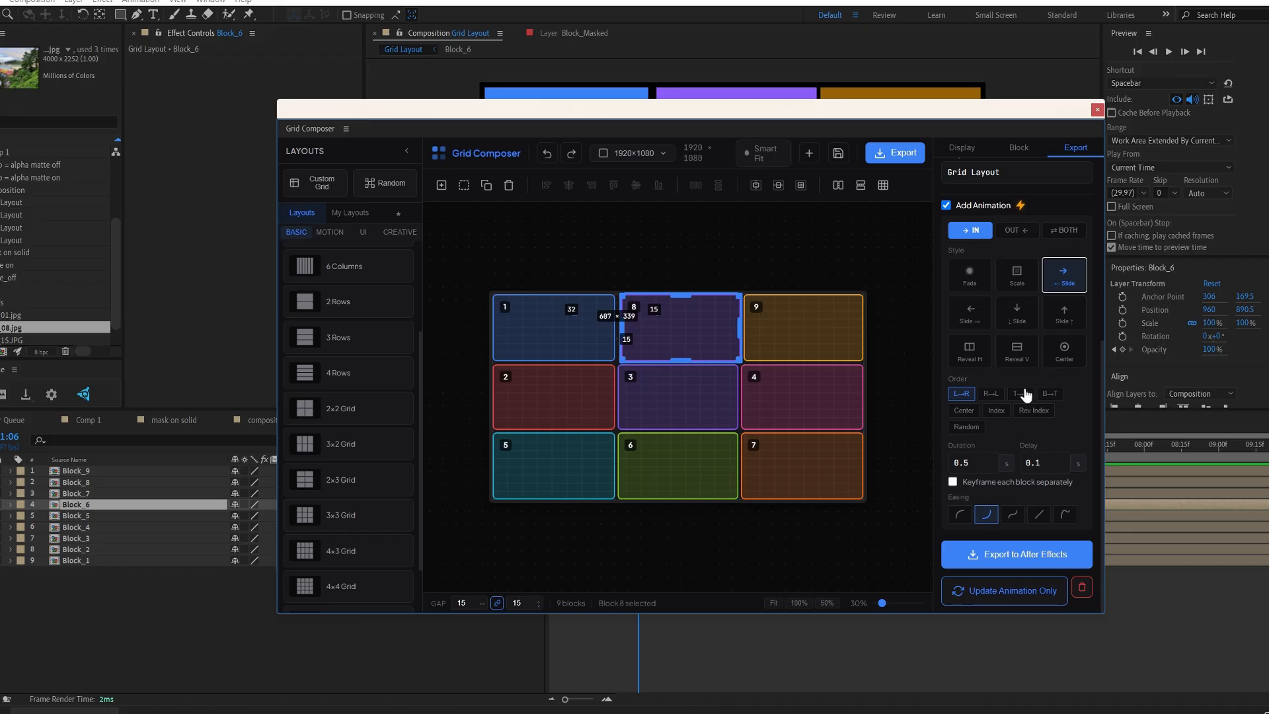
{"action": "scroll", "coordinate": [1026, 430], "scroll_direction": "up", "scroll_amount": 7}
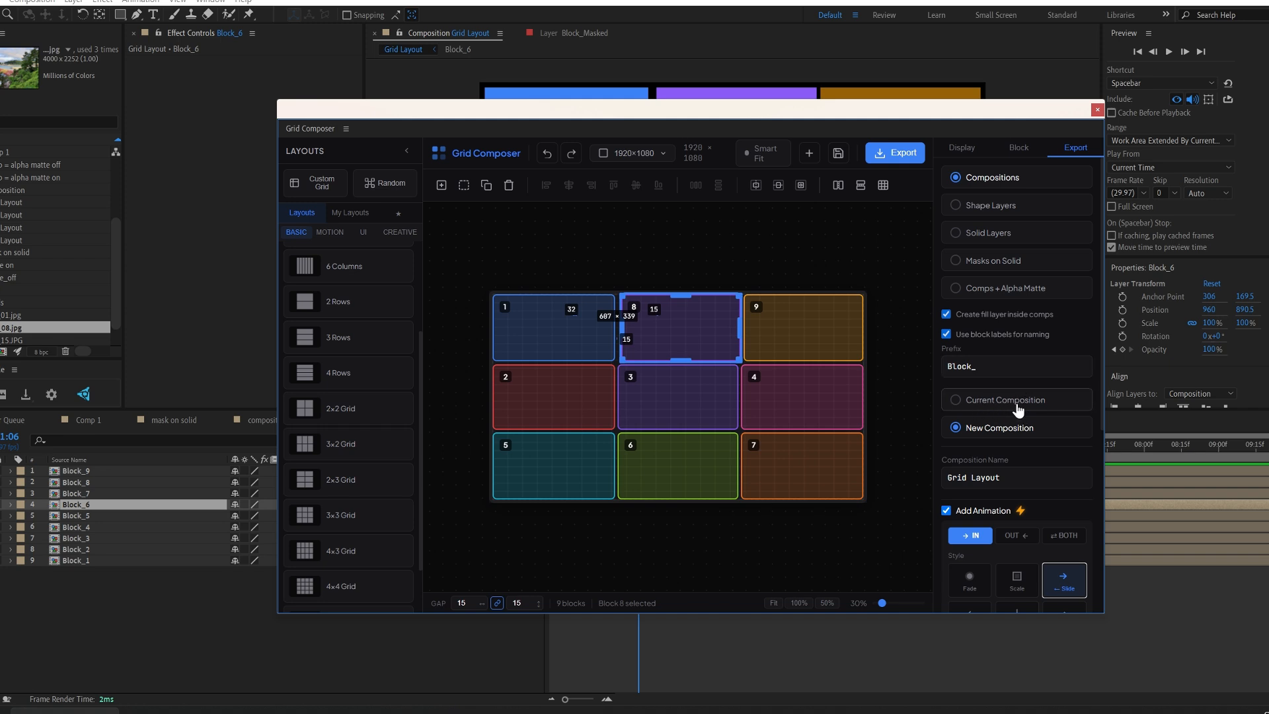
{"action": "scroll", "coordinate": [1035, 499], "scroll_direction": "down", "scroll_amount": 5}
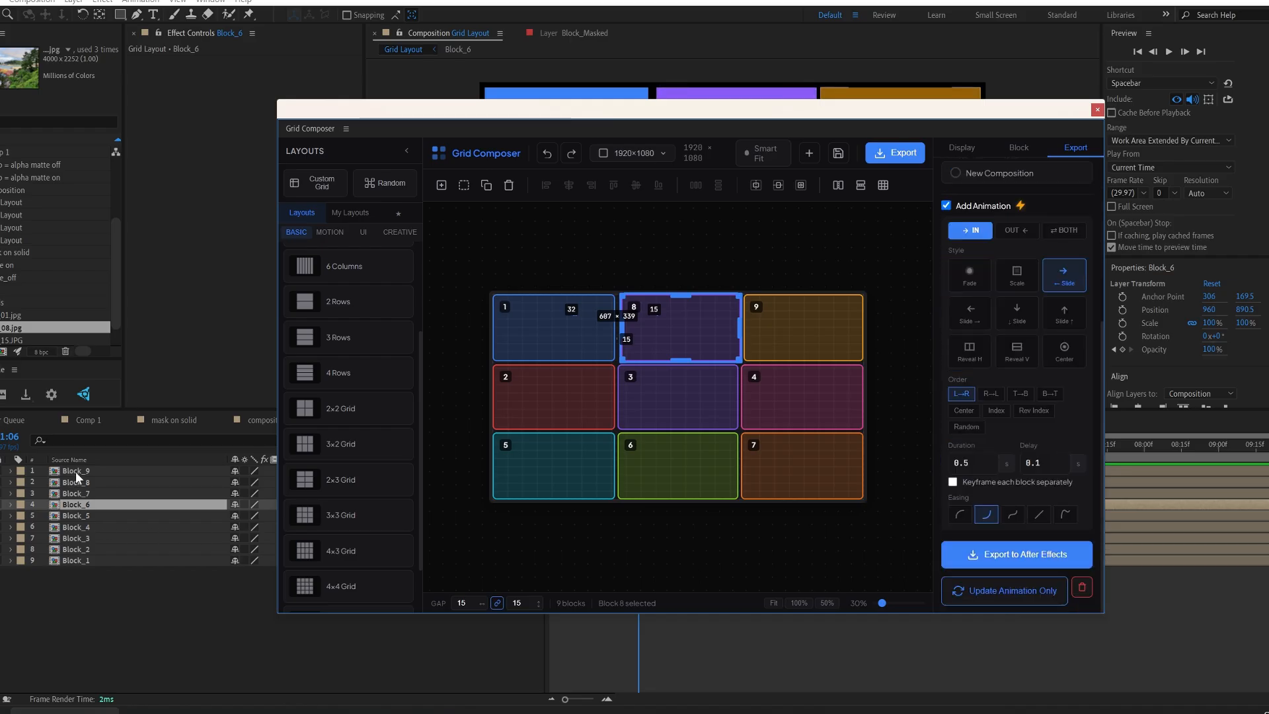
{"action": "left_click", "coordinate": [128, 578]}
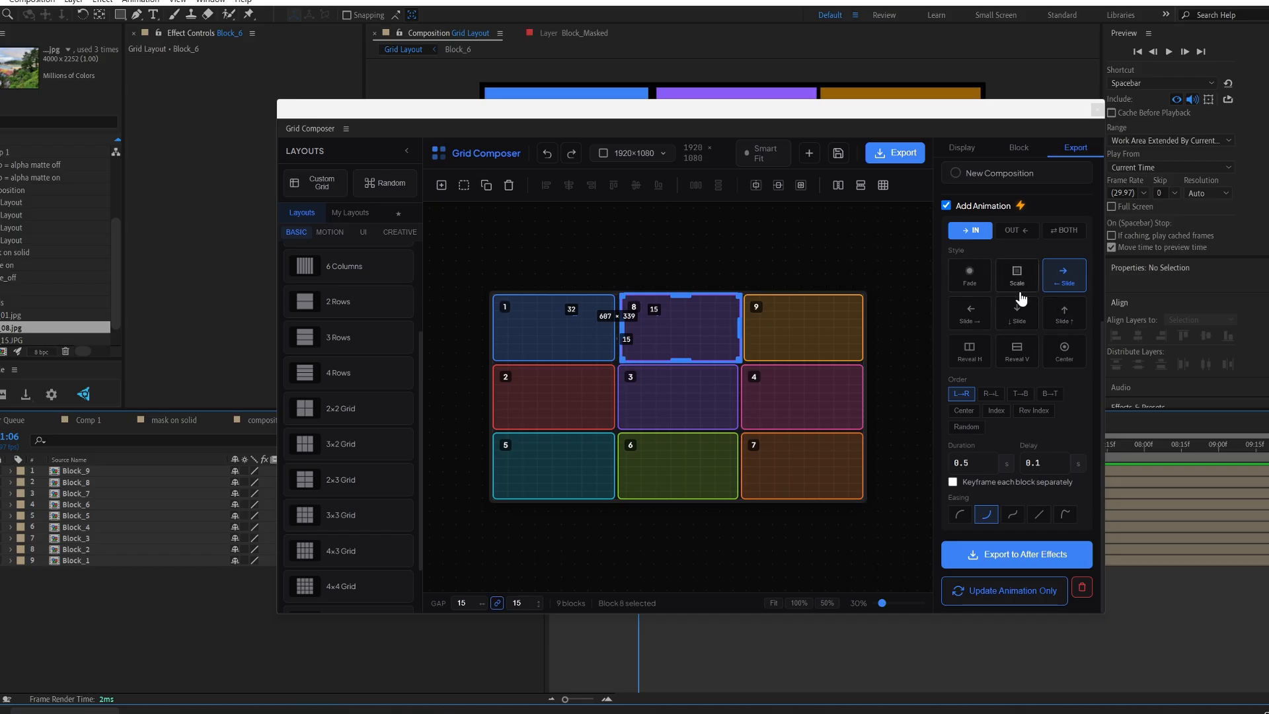
{"action": "left_click", "coordinate": [1009, 598]}
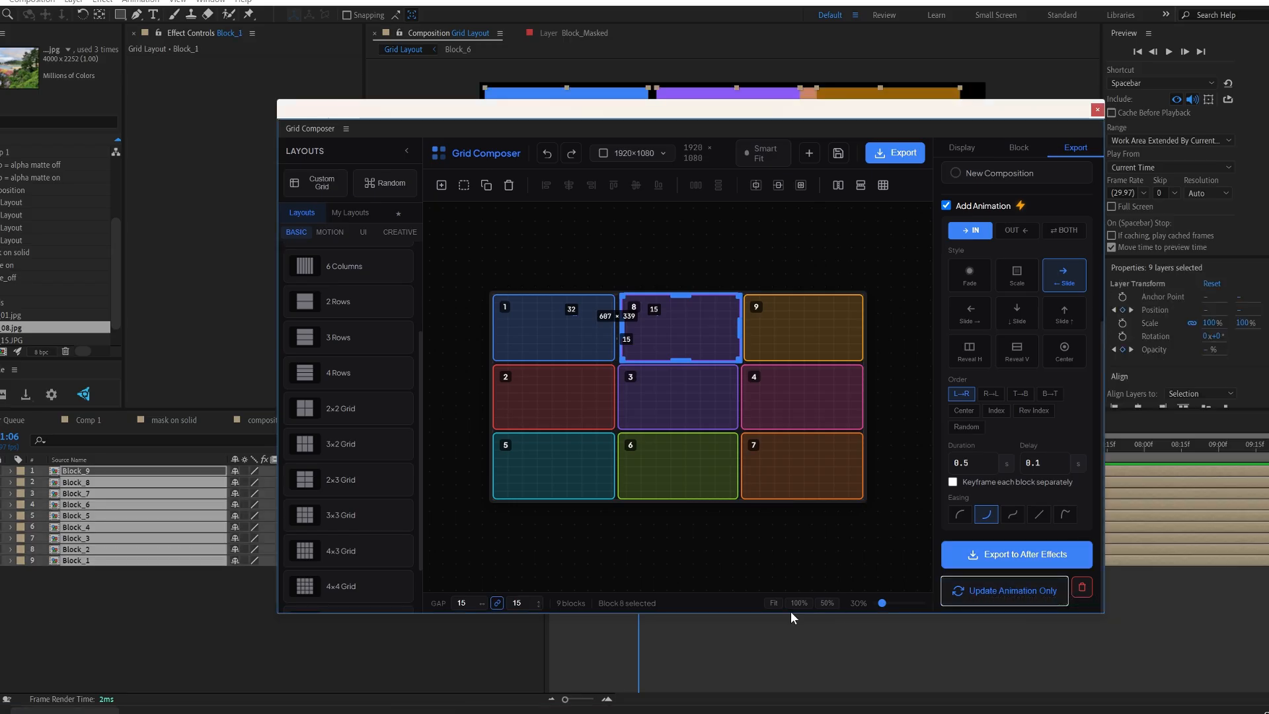
Clear Grid Composer from view and scrub the Grid Layout timeline to preview the updated slide animation
{"action": "left_click", "coordinate": [608, 636]}
{"action": "left_click_drag", "start_coordinate": [736, 116], "coordinate": [1268, 159]}
{"action": "left_click_drag", "start_coordinate": [576, 444], "coordinate": [643, 446]}
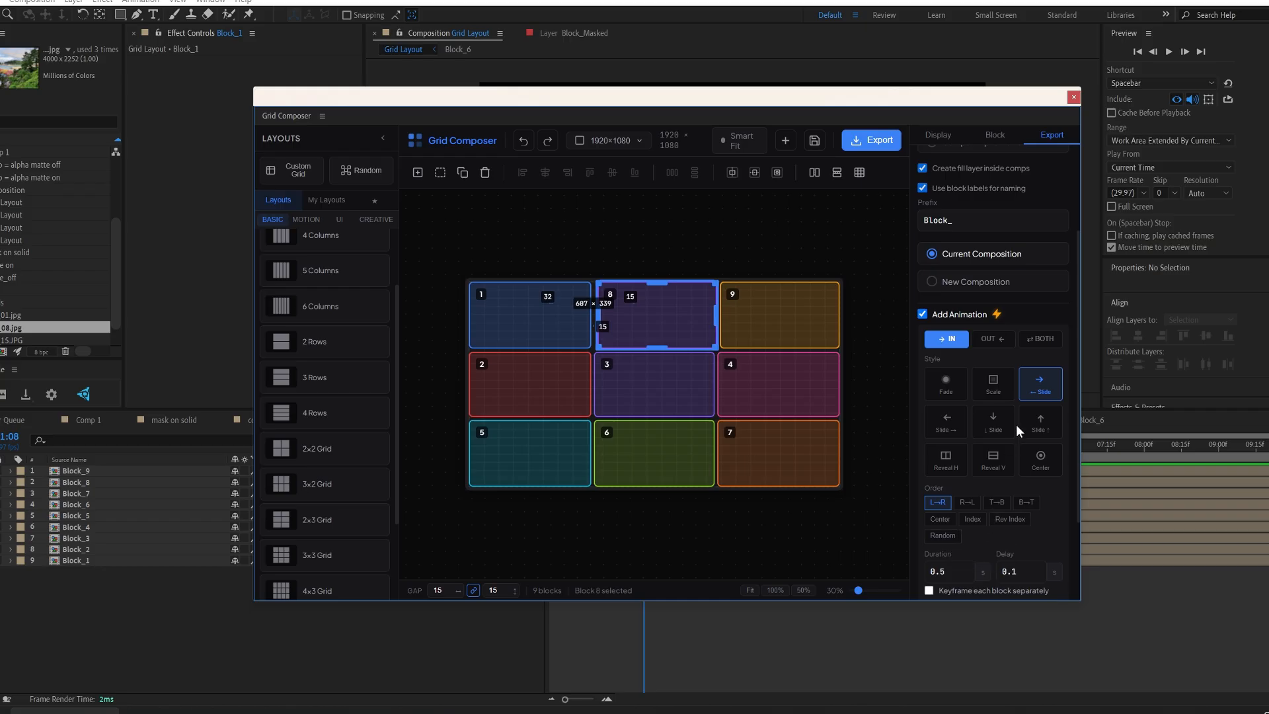
Export the grid to After Effects as Masks on Solid in a new composition, and close Grid Composer
{"action": "scroll", "coordinate": [1017, 427], "scroll_direction": "up", "scroll_amount": 3}
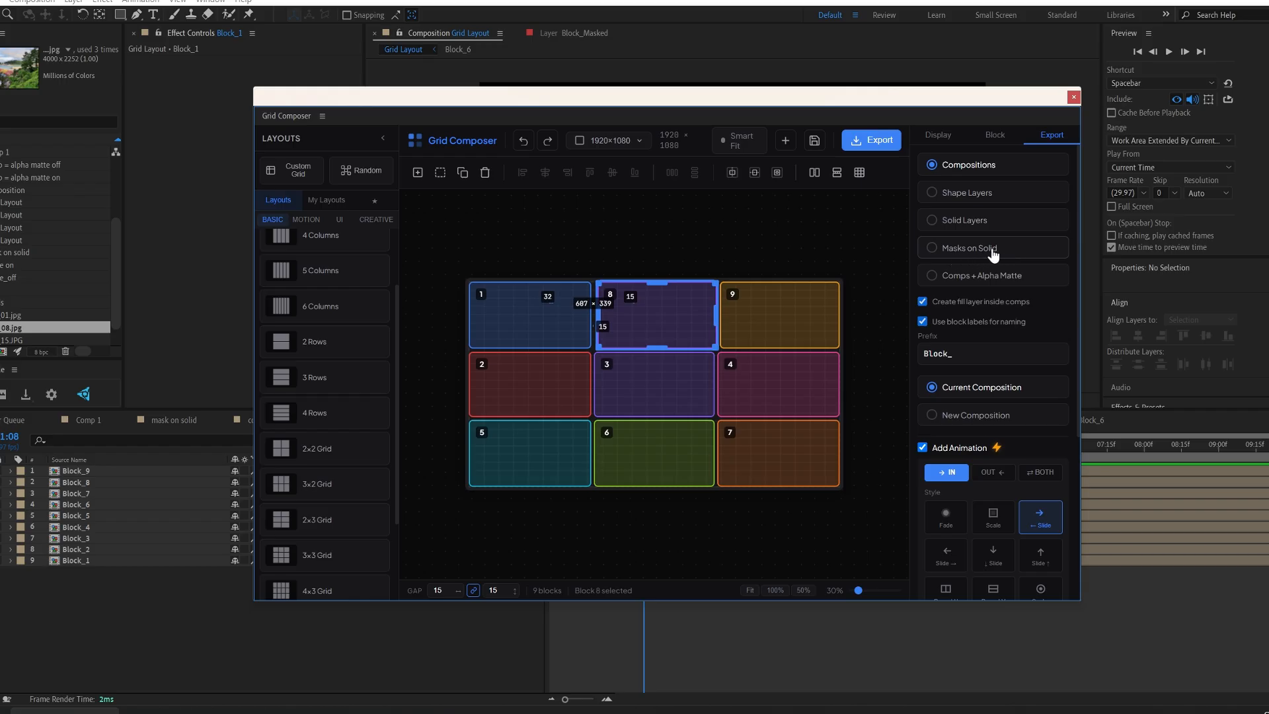
{"action": "left_click", "coordinate": [942, 250]}
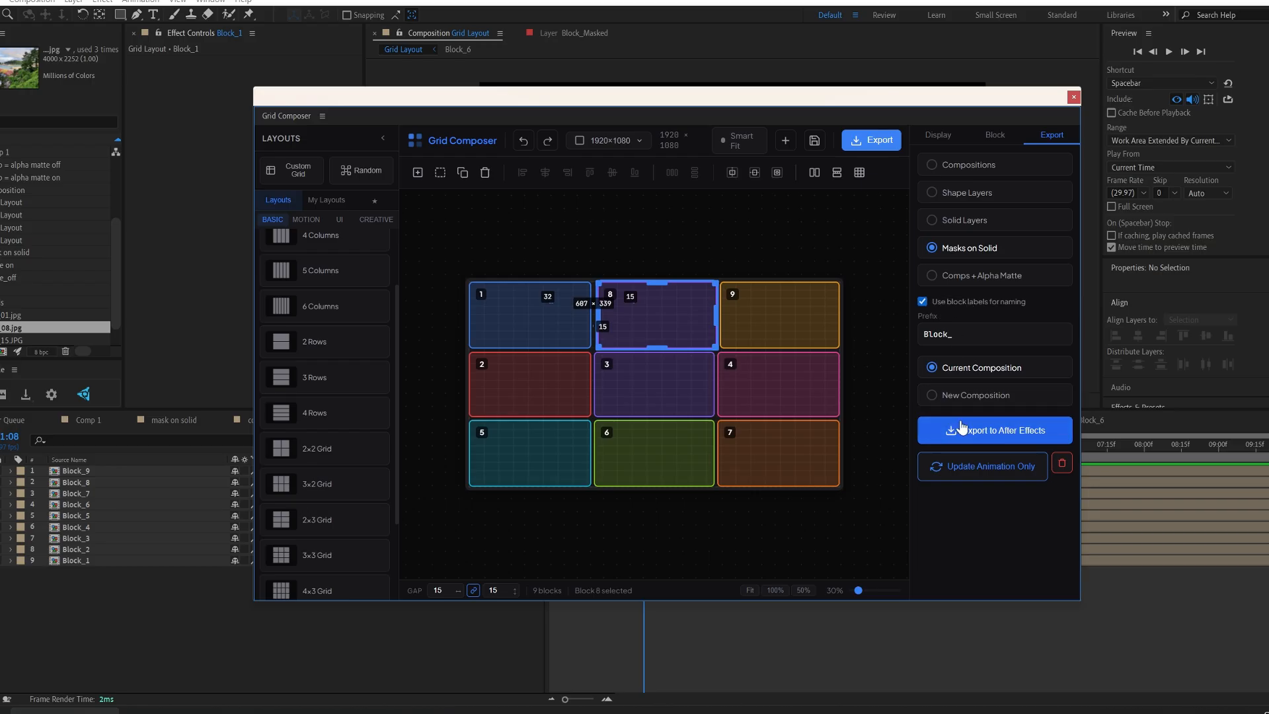
{"action": "left_click", "coordinate": [978, 396]}
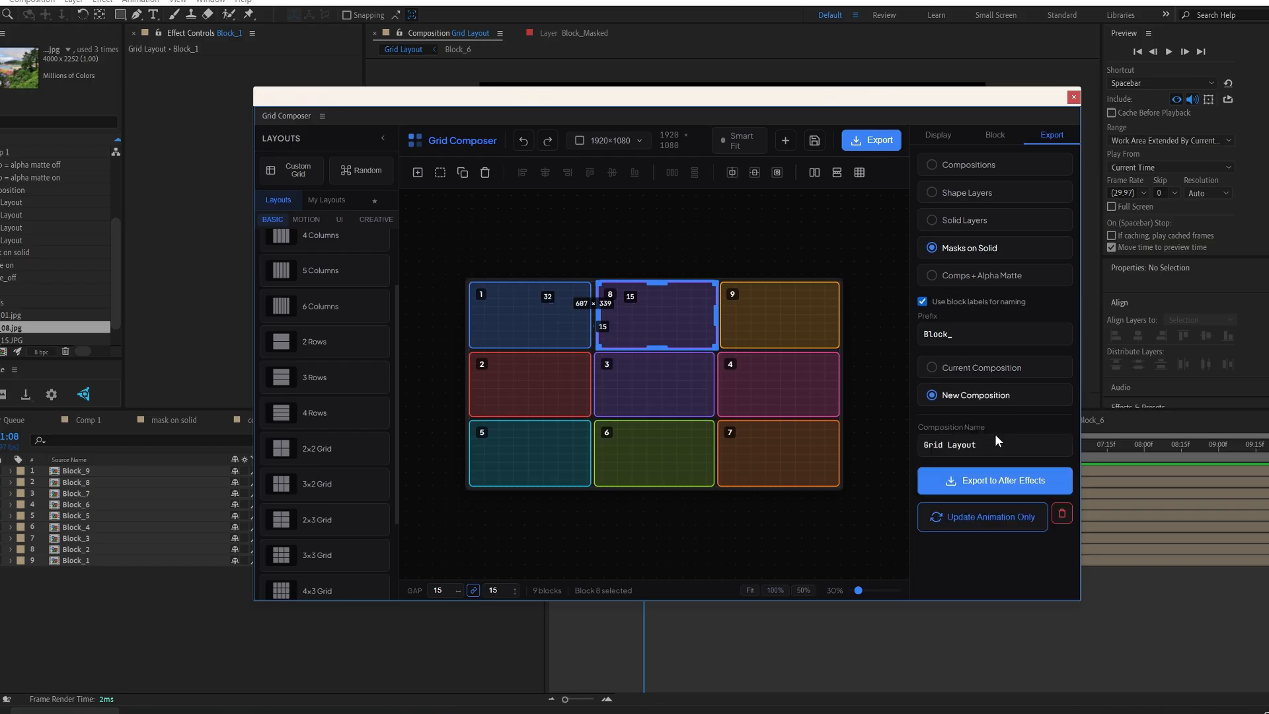
{"action": "left_click", "coordinate": [983, 483]}
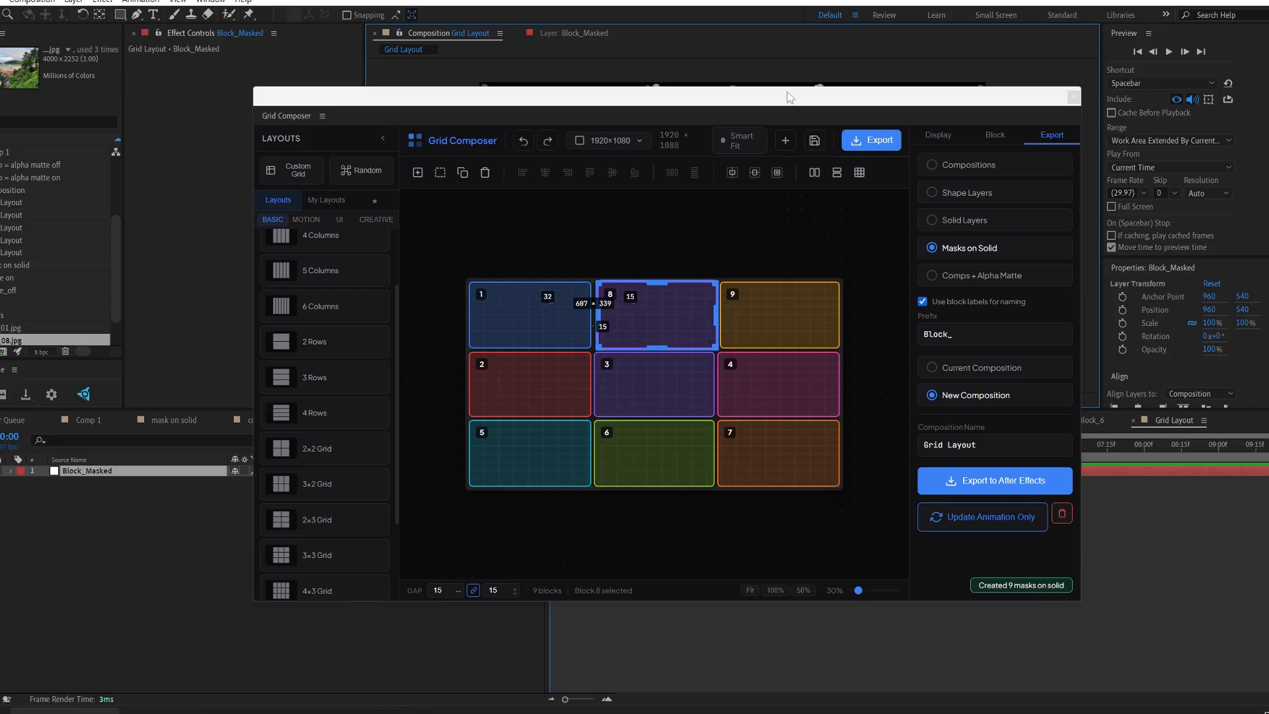
{"action": "left_click", "coordinate": [1073, 97]}
Inspect the mask outlines on the Block_Masked layer and scrub through the new composition
{"action": "left_click", "coordinate": [319, 548]}
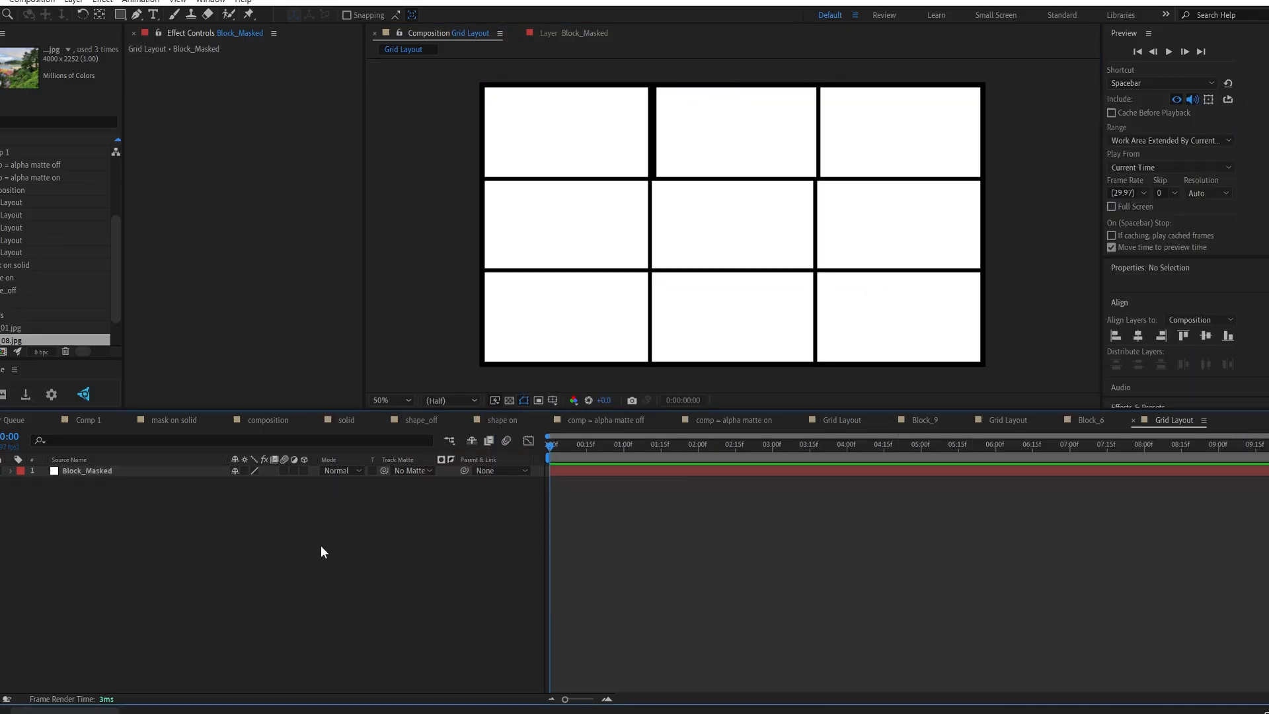
{"action": "left_click", "coordinate": [185, 470]}
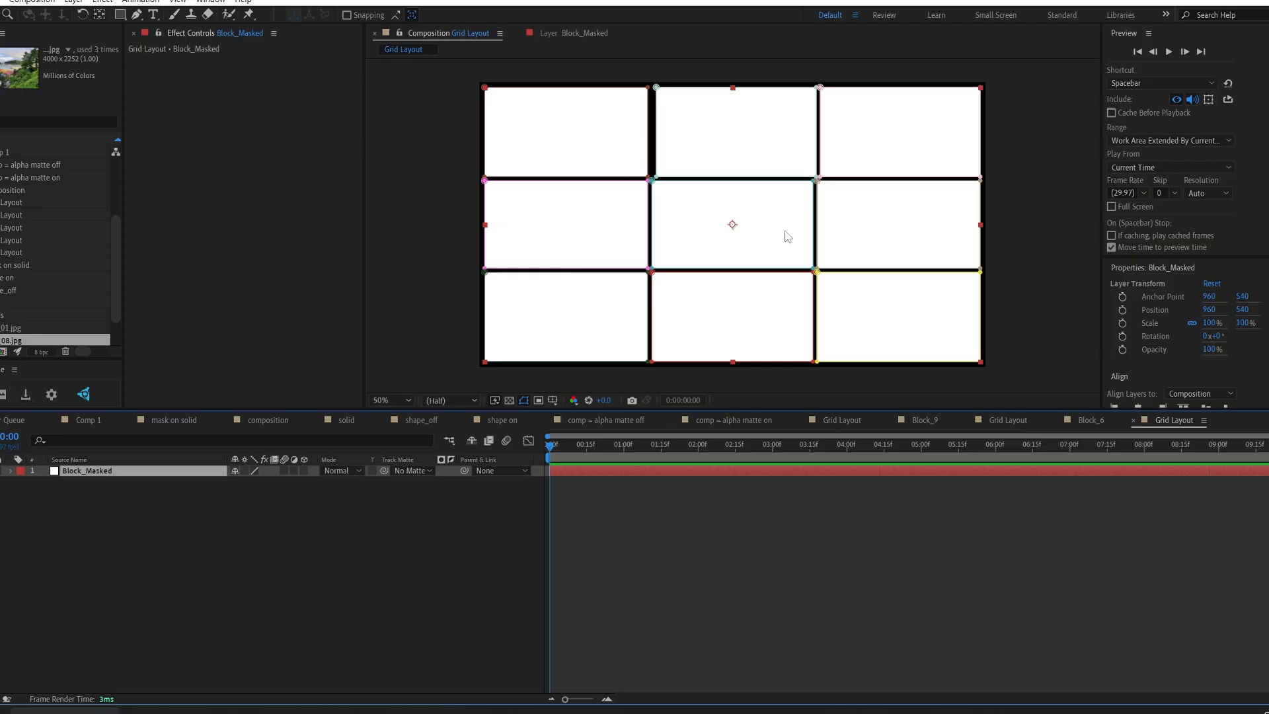
{"action": "left_click_drag", "start_coordinate": [571, 448], "coordinate": [654, 475]}
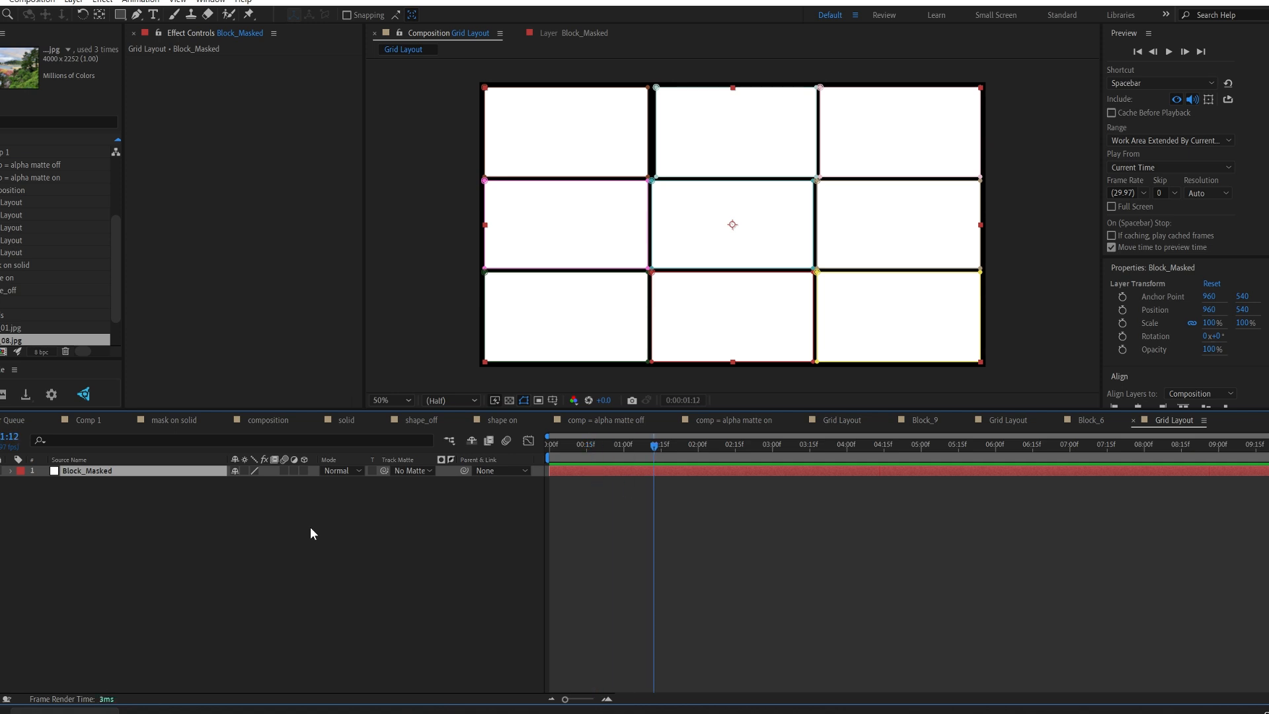
Place test_08.jpg below the Block_Masked layer and set Block_Masked as the image's track matte
{"action": "left_click", "coordinate": [180, 526]}
{"action": "left_click", "coordinate": [162, 472]}
{"action": "left_click_drag", "start_coordinate": [49, 351], "coordinate": [260, 577]}
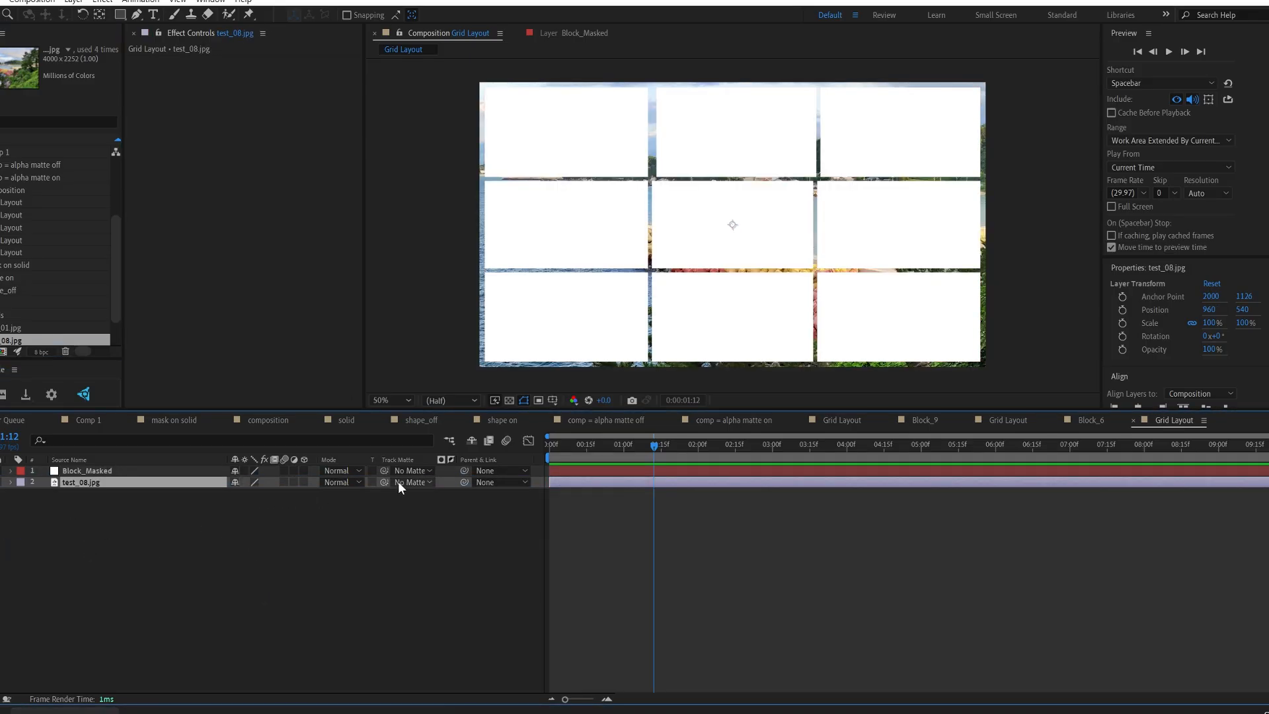
{"action": "left_click_drag", "start_coordinate": [383, 481], "coordinate": [143, 472]}
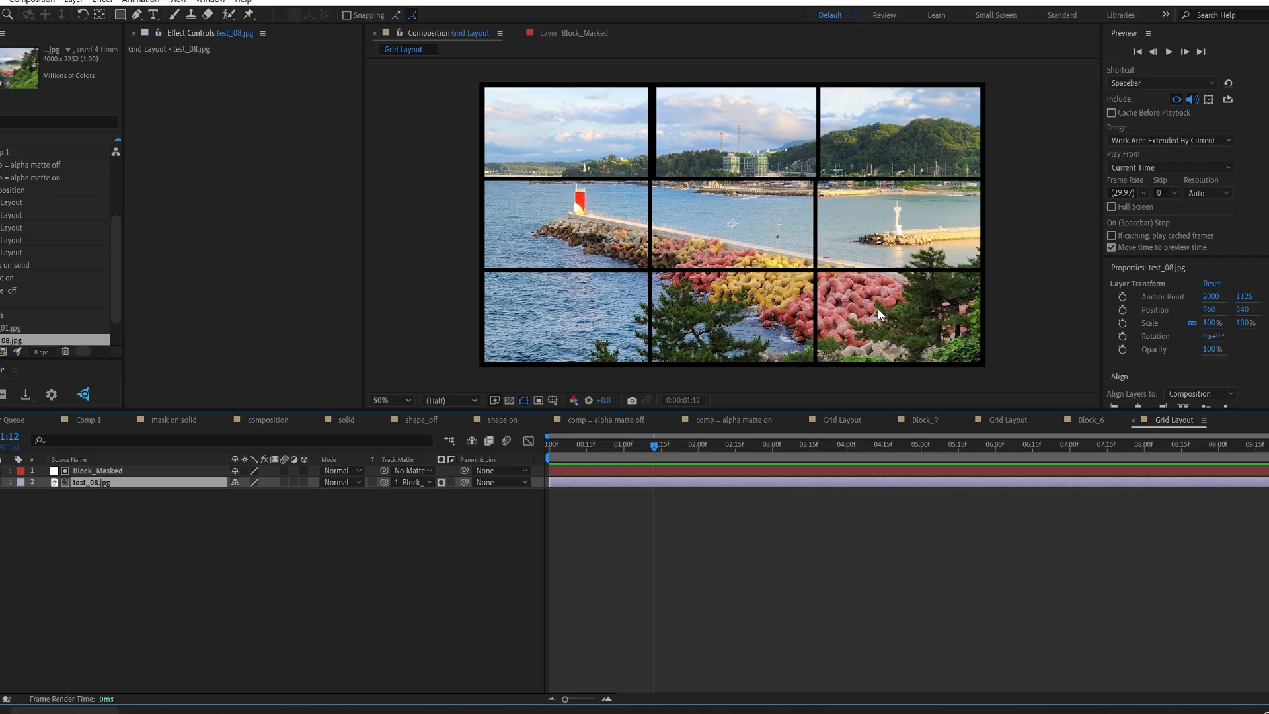
Review the Masks on Solid export settings in Grid Composer and scrub through the masked Grid Layout composition
{"action": "mouse_move", "coordinate": [637, 447]}
{"action": "left_mouse_down"}
{"action": "mouse_move", "coordinate": [573, 449]}
{"action": "mouse_move", "coordinate": [637, 453]}
{"action": "left_mouse_up"}
{"action": "left_click_drag", "start_coordinate": [1267, 149], "coordinate": [694, 155]}
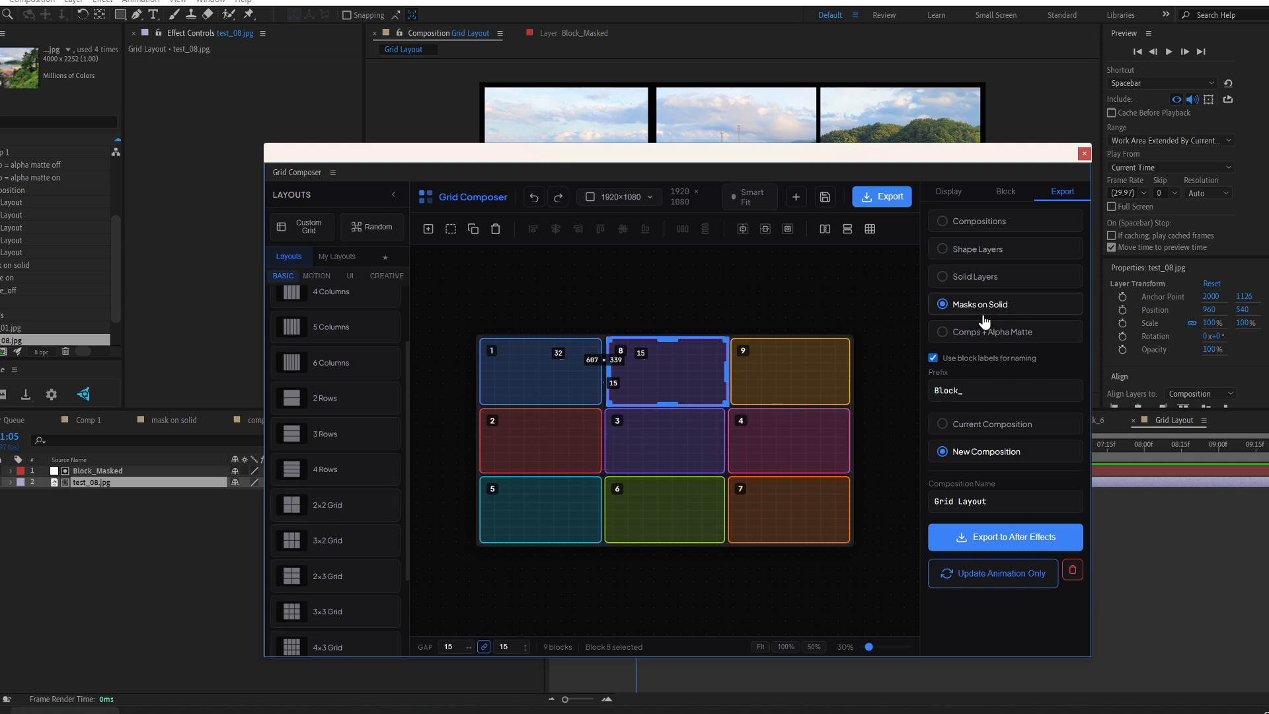
{"action": "left_click", "coordinate": [248, 553]}
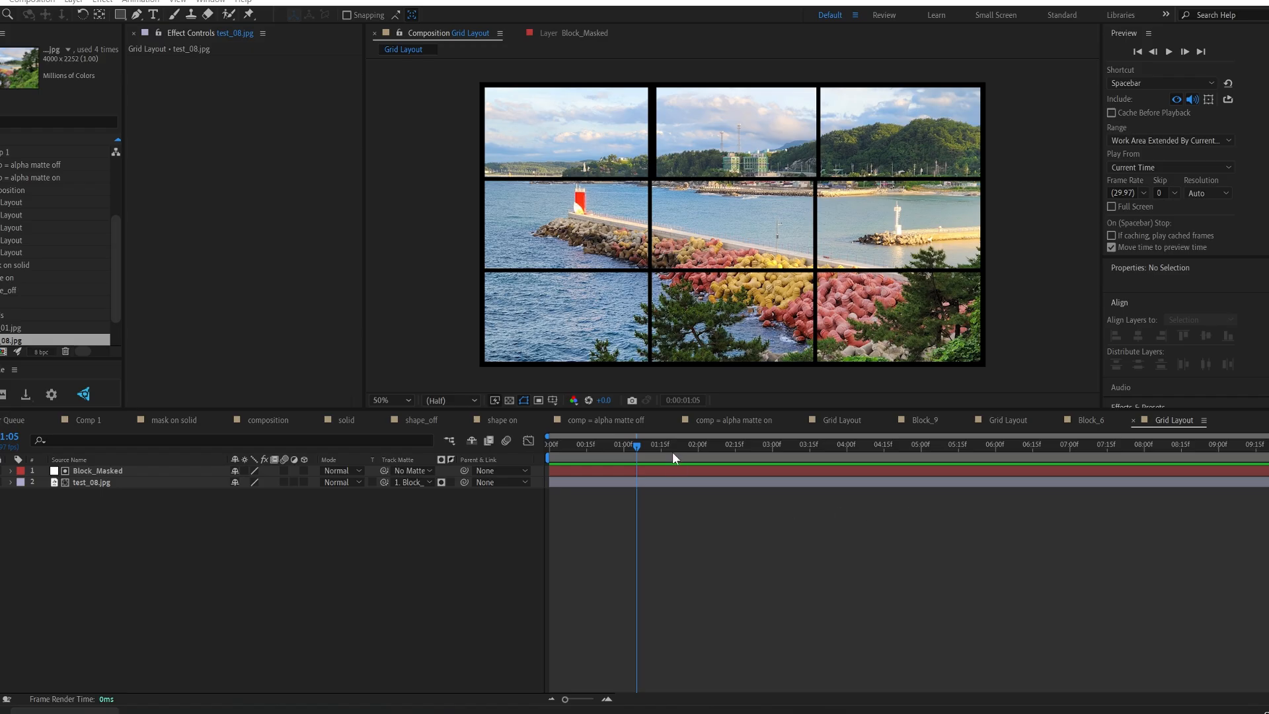
{"action": "left_click_drag", "start_coordinate": [636, 447], "coordinate": [700, 493]}
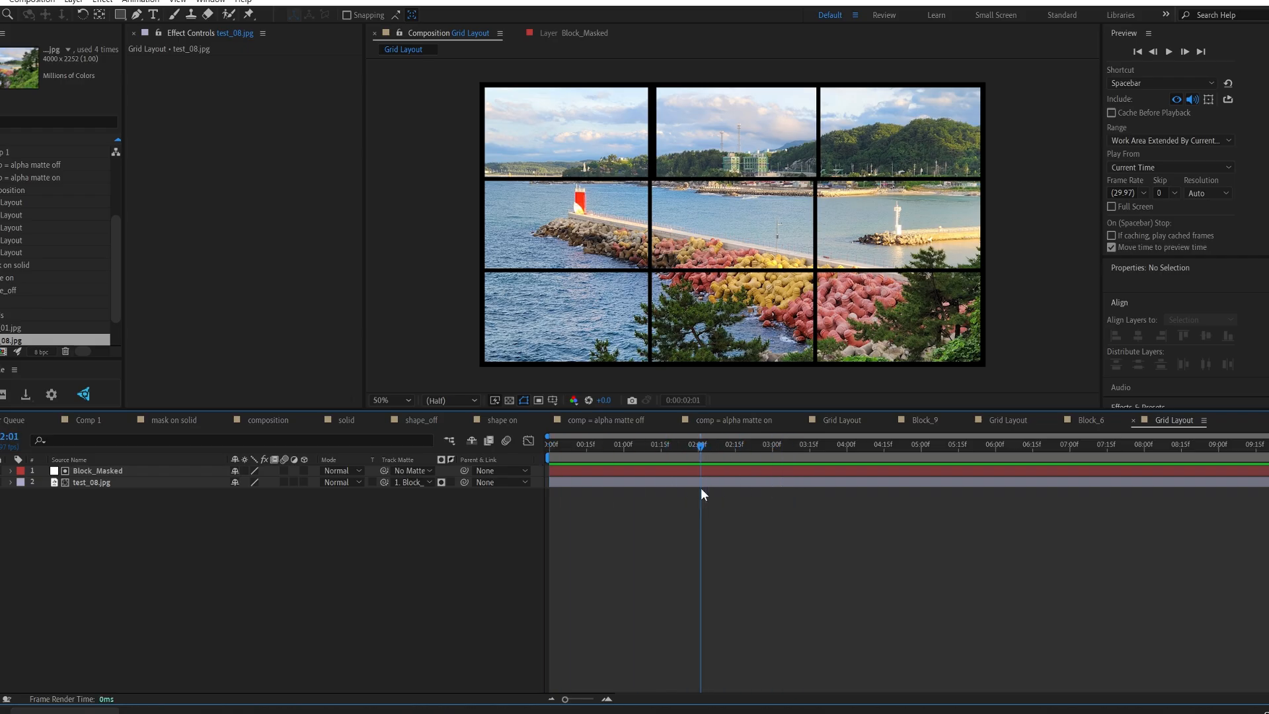
Reposition the test_08.jpg layer to about 848, 432 and scale it to about 63.4% by 82.2% behind the block matte
{"action": "left_click", "coordinate": [173, 482]}
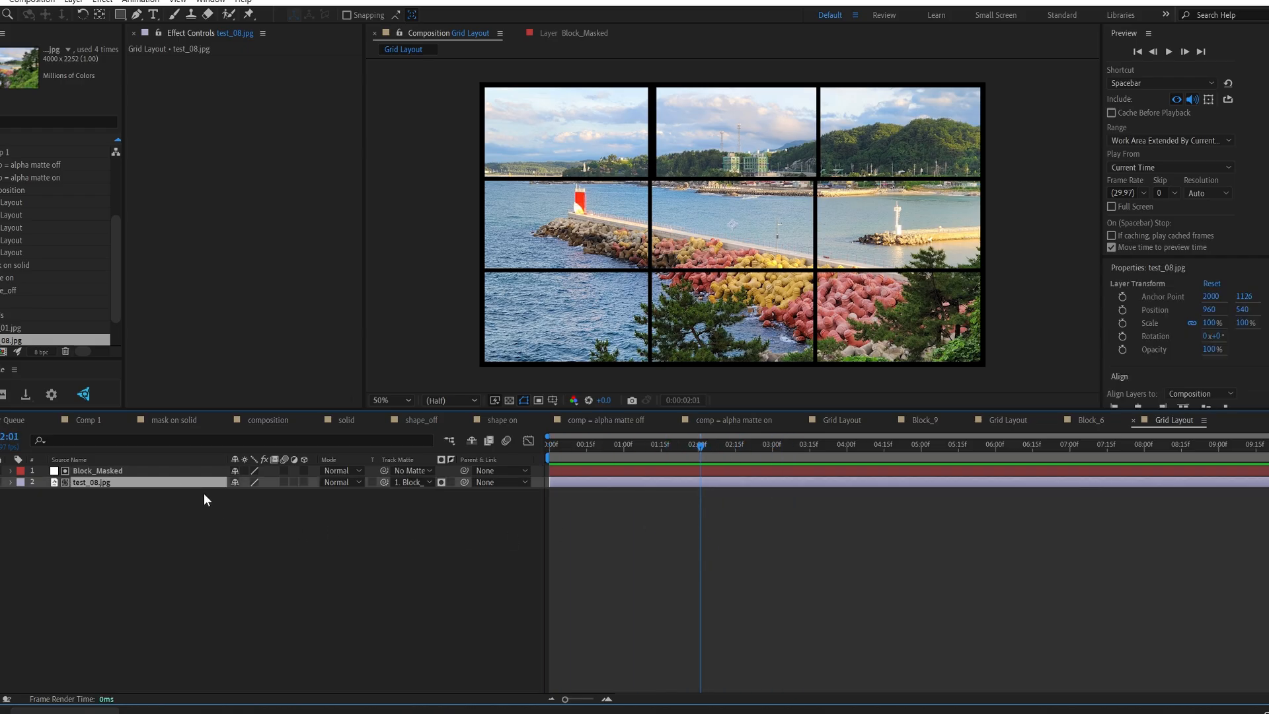
{"action": "scroll", "coordinate": [554, 325], "scroll_direction": "down", "scroll_amount": 2}
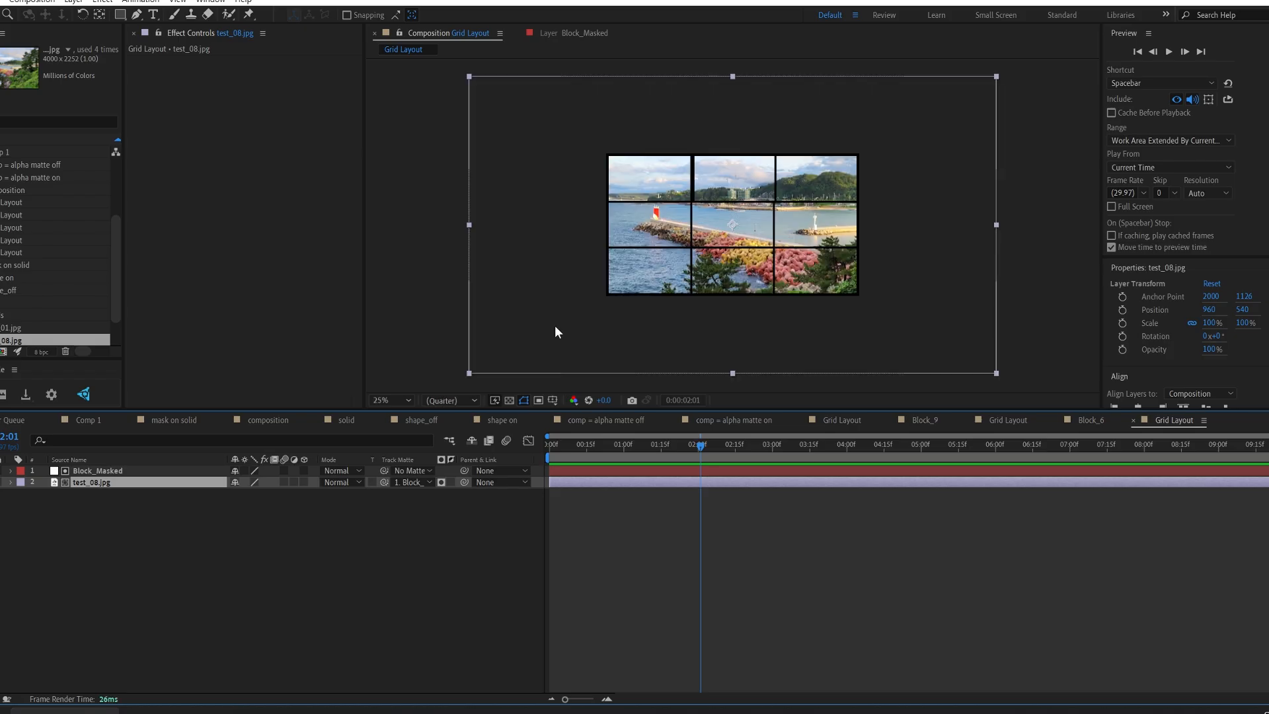
{"action": "left_click_drag", "start_coordinate": [571, 315], "coordinate": [526, 326]}
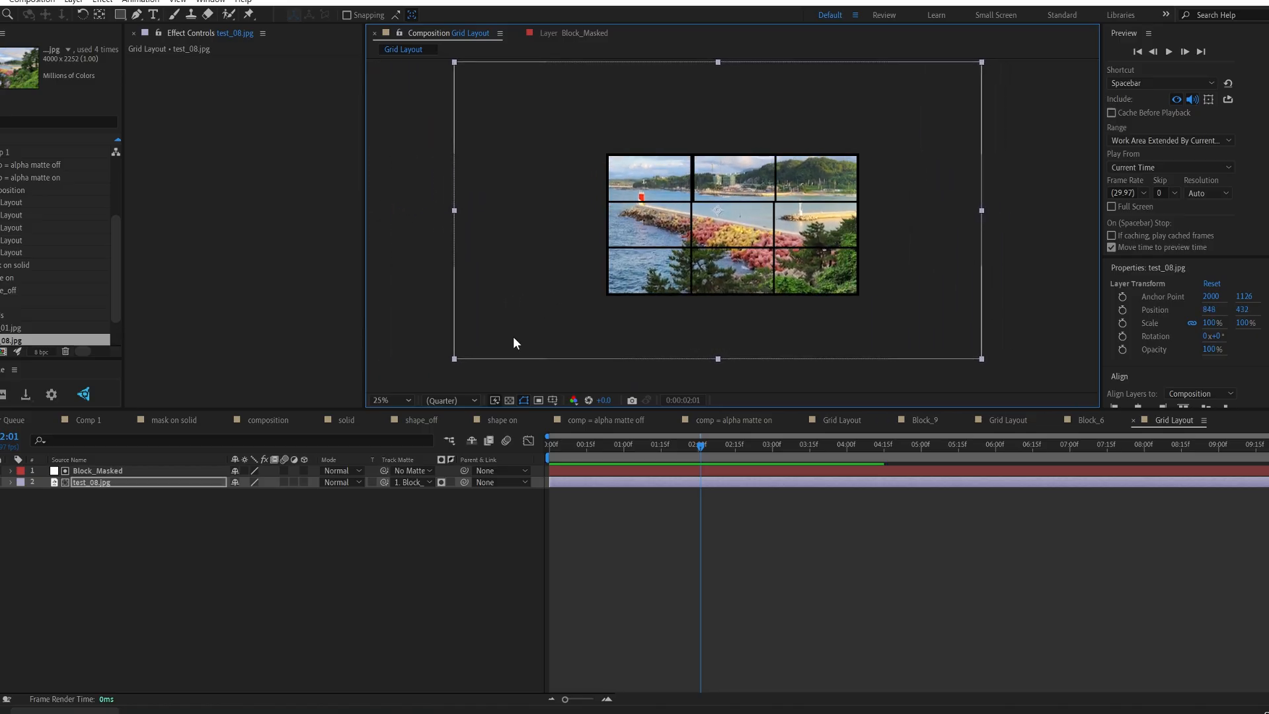
{"action": "left_click_drag", "start_coordinate": [455, 360], "coordinate": [552, 332]}
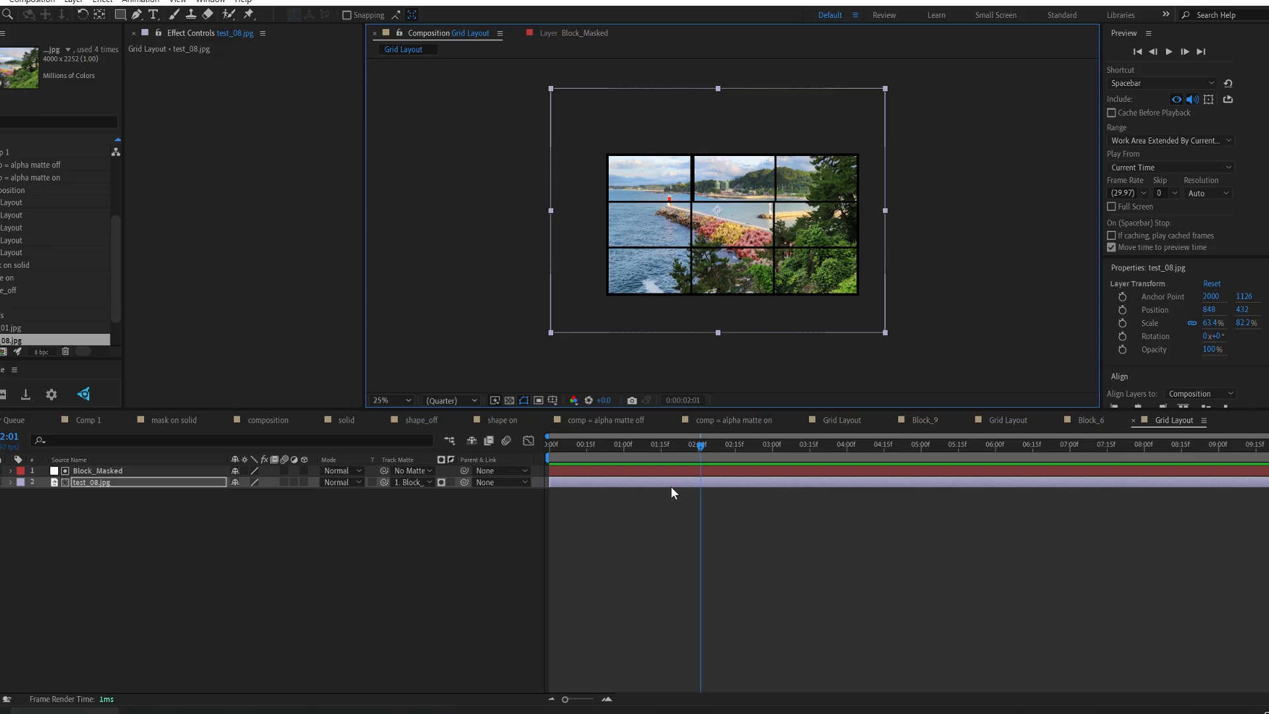
Close the masked Grid Layout timeline, open the mask on solid composition and scrub through it
{"action": "left_click", "coordinate": [1133, 420]}
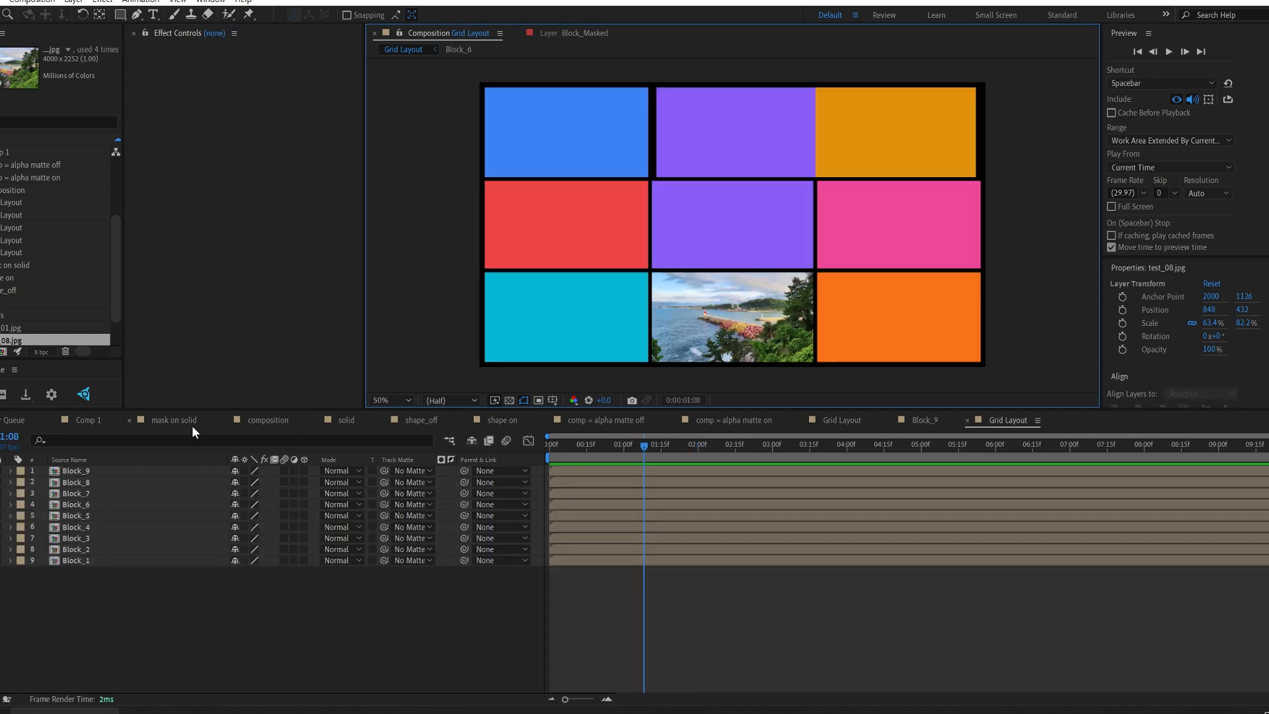
{"action": "left_click", "coordinate": [164, 419]}
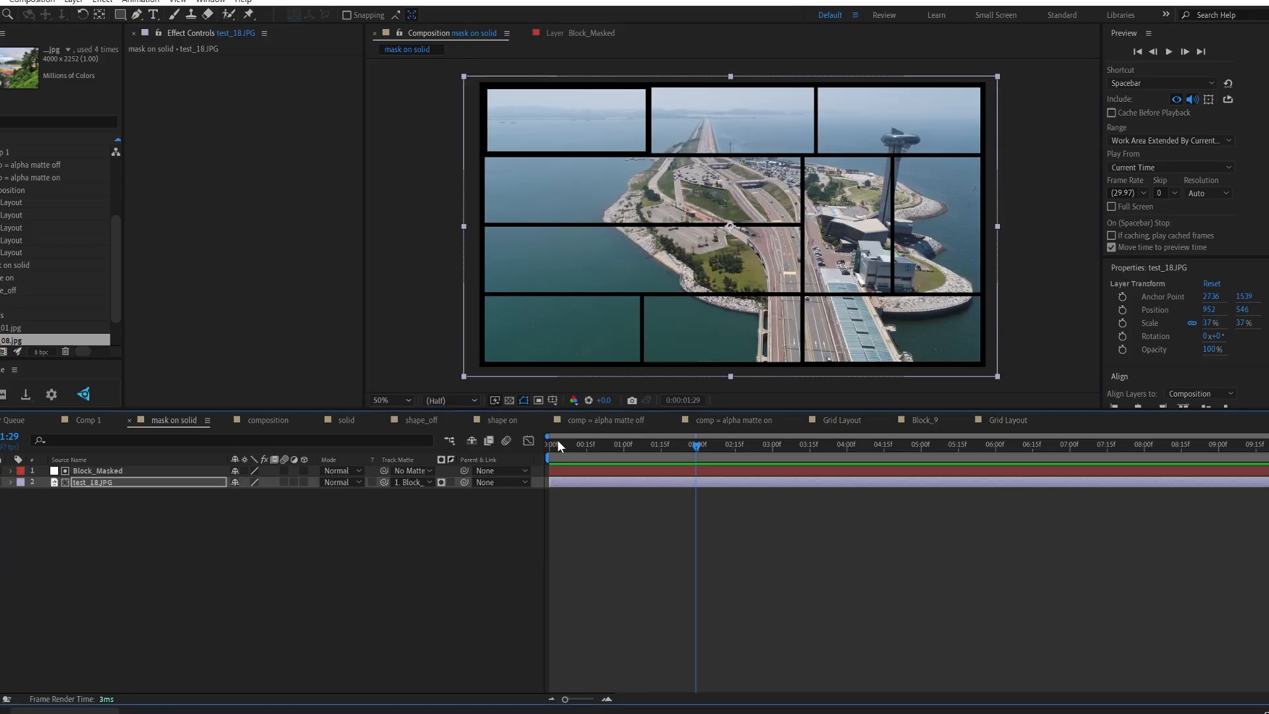
{"action": "left_click_drag", "start_coordinate": [551, 444], "coordinate": [760, 458]}
{"action": "left_click_drag", "start_coordinate": [850, 460], "coordinate": [740, 462]}
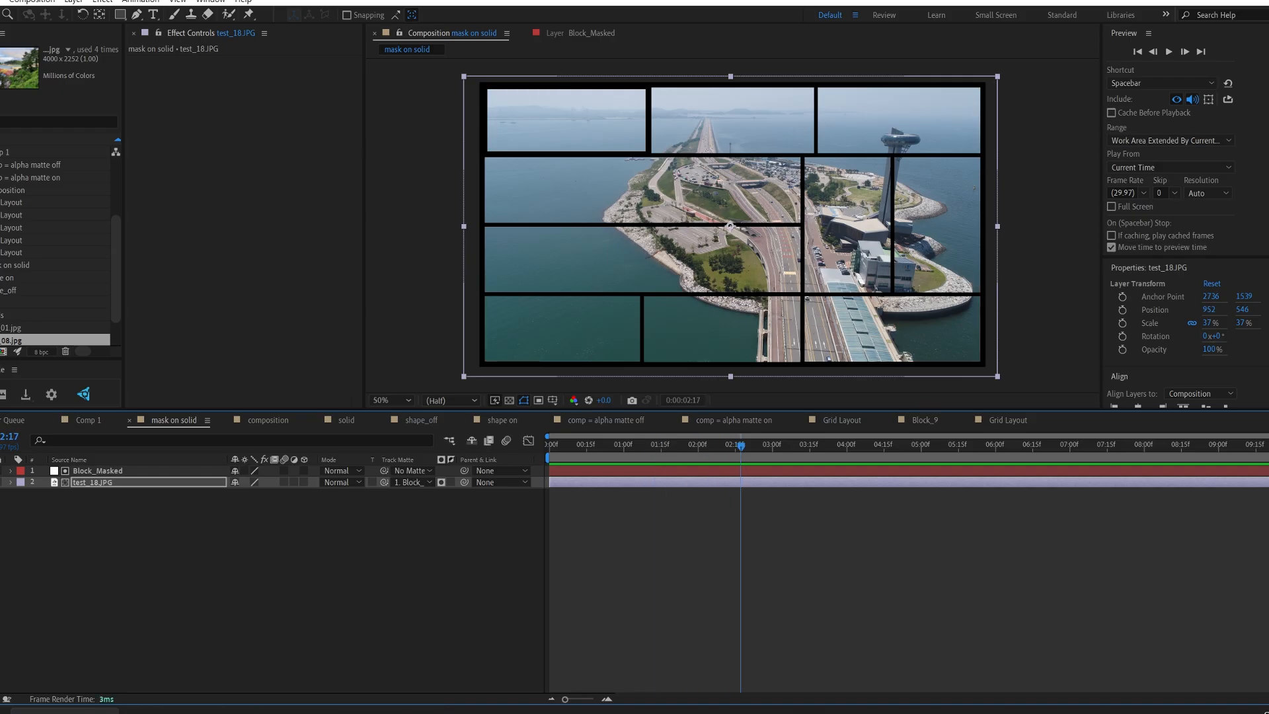
In Grid Composer, set the export mode to Shape Layers and enable Add Animation
{"action": "left_click_drag", "start_coordinate": [1267, 205], "coordinate": [402, 160]}
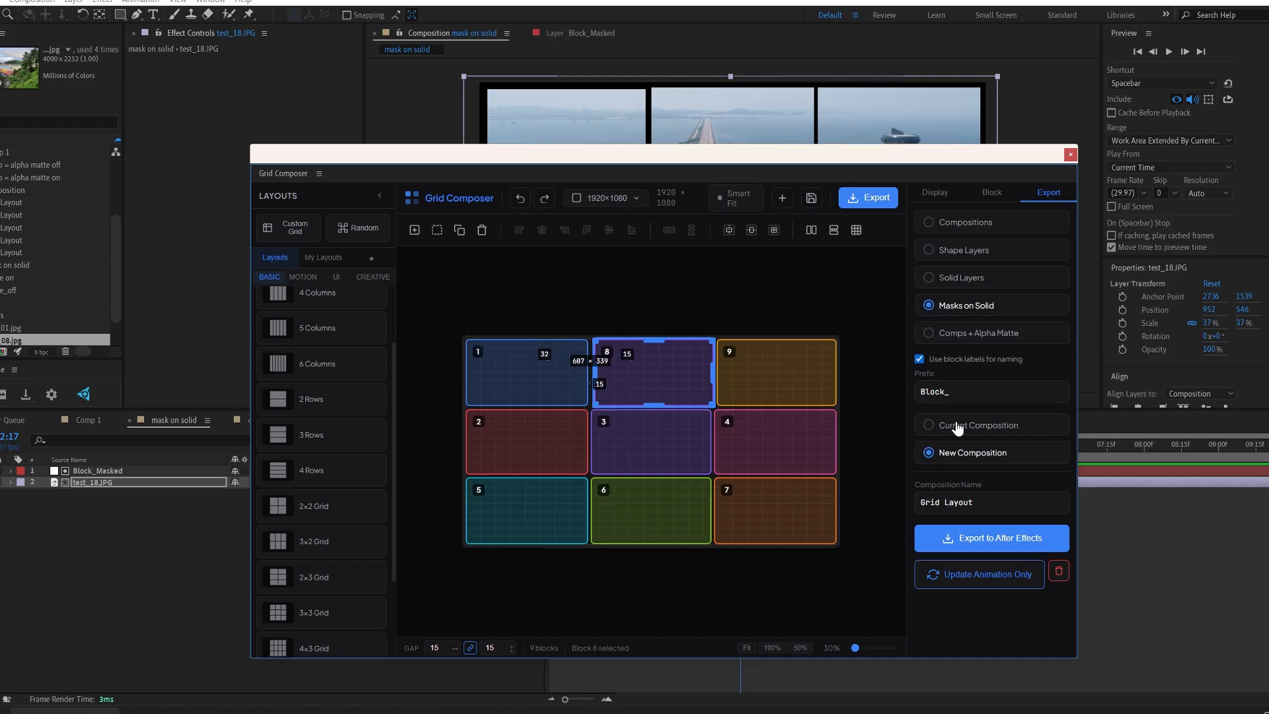
{"action": "left_click", "coordinate": [965, 254]}
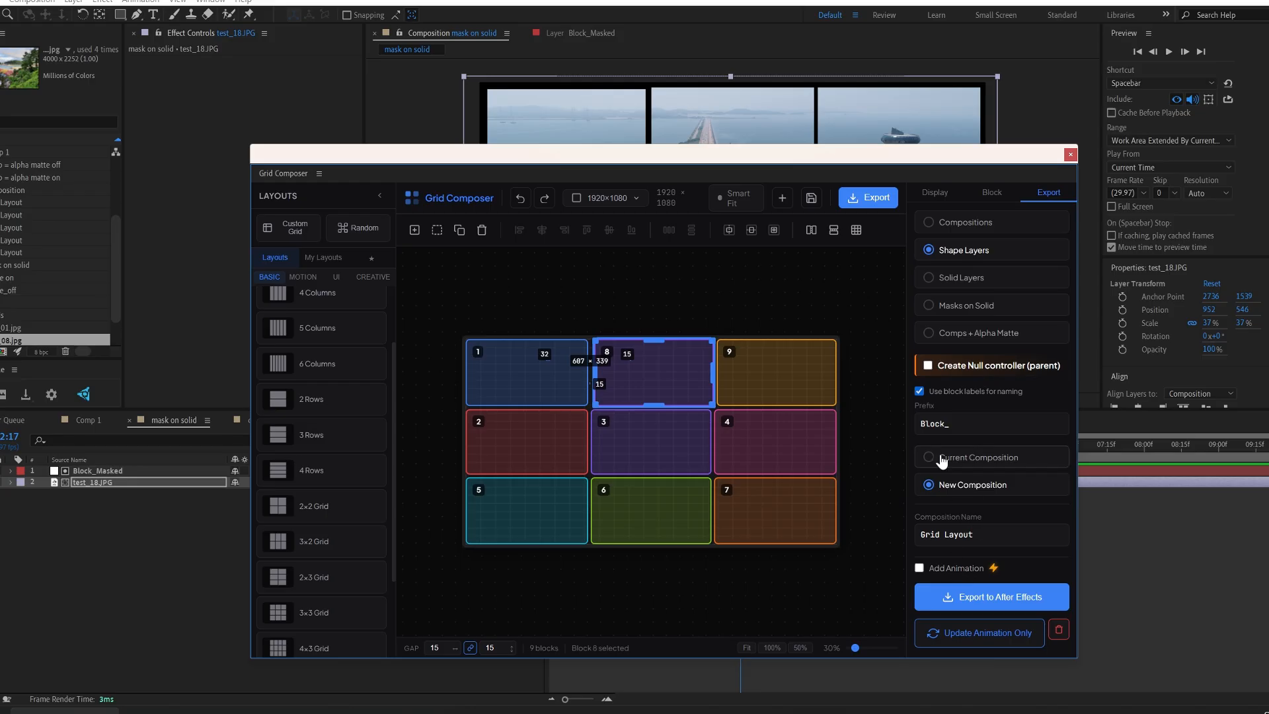
{"action": "left_click", "coordinate": [952, 571]}
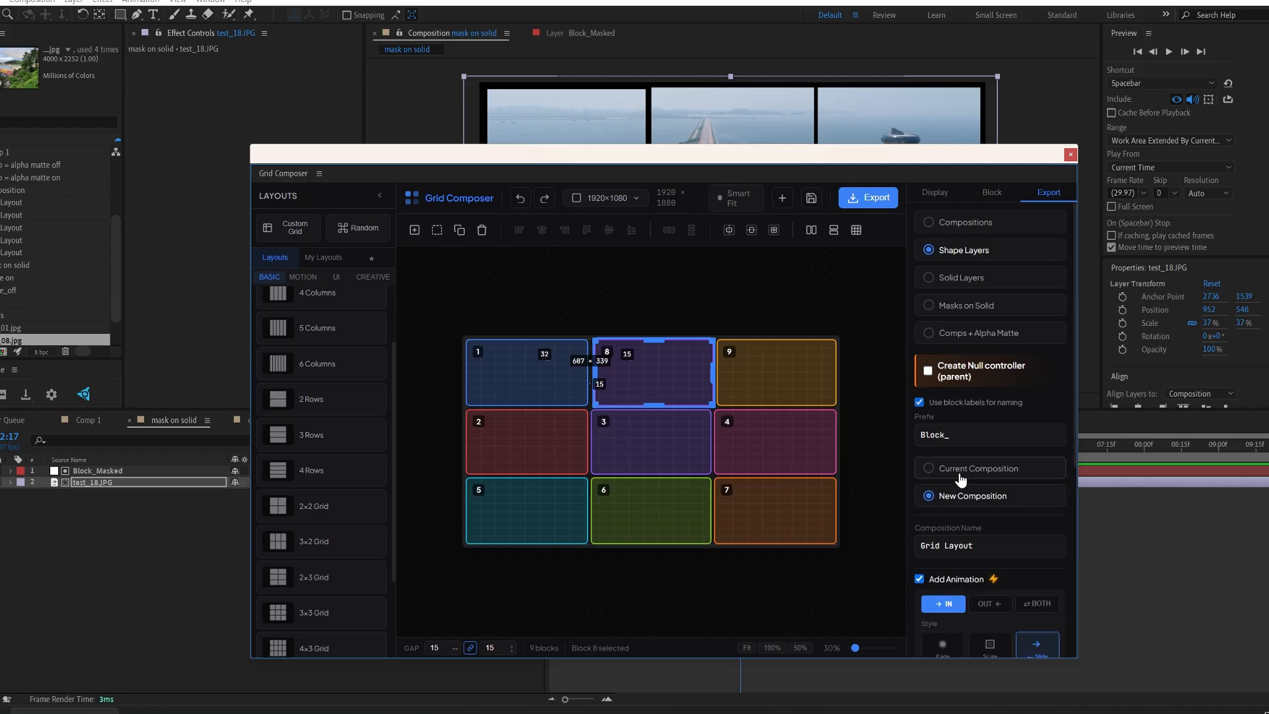
Enable the parent Null controller for the shape layers and include its Position, Size and Stroke controls
{"action": "left_click", "coordinate": [928, 372]}
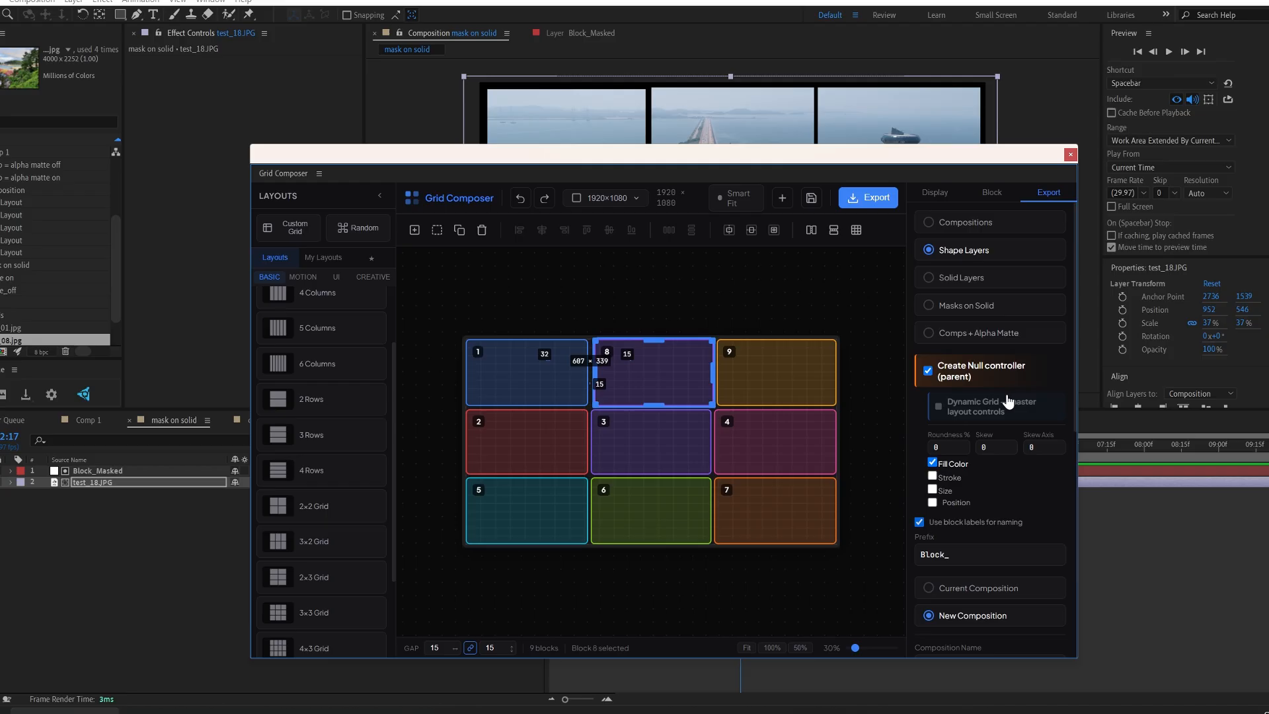
{"action": "left_click", "coordinate": [927, 371]}
{"action": "left_click", "coordinate": [928, 372]}
{"action": "left_click", "coordinate": [953, 505]}
{"action": "left_click", "coordinate": [945, 492]}
{"action": "left_click", "coordinate": [949, 478]}
Select blocks 9, 8, 1, 2 and 3 in turn to view their settings, and move Grid Composer out of view
{"action": "left_click", "coordinate": [802, 371]}
{"action": "left_click", "coordinate": [691, 365]}
{"action": "left_click", "coordinate": [576, 367]}
{"action": "left_click", "coordinate": [559, 425]}
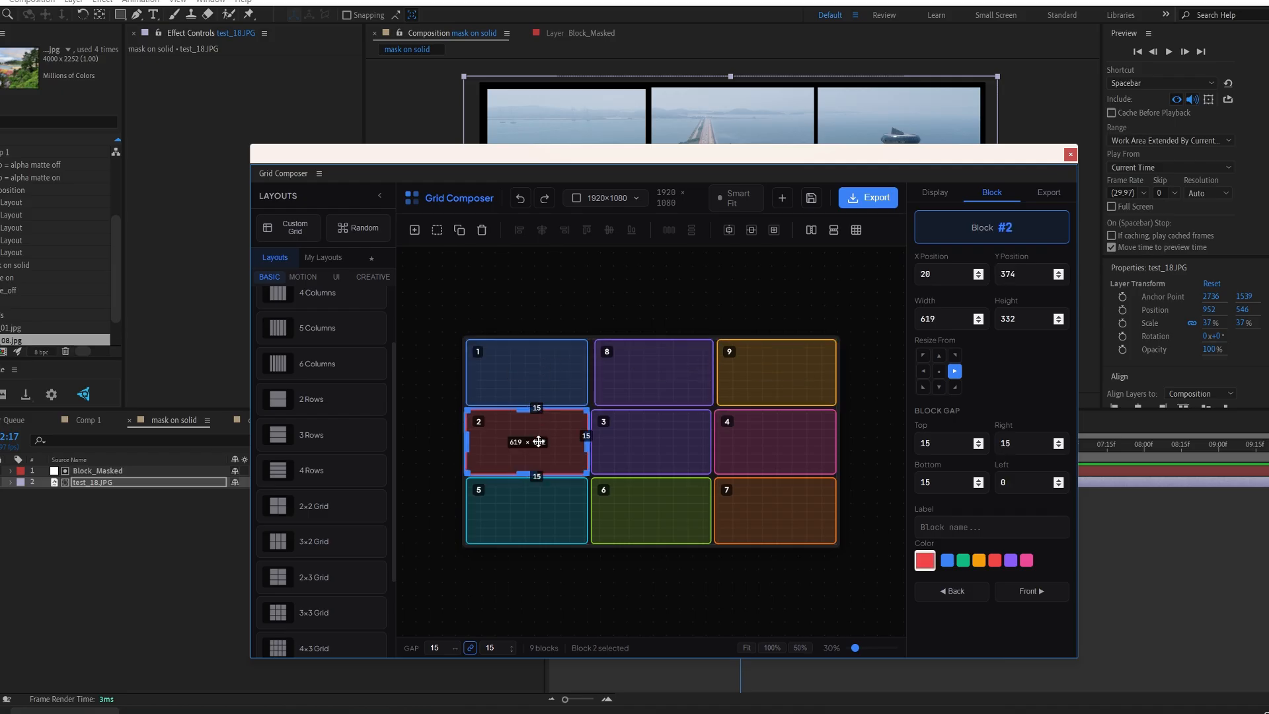
{"action": "left_click", "coordinate": [633, 451]}
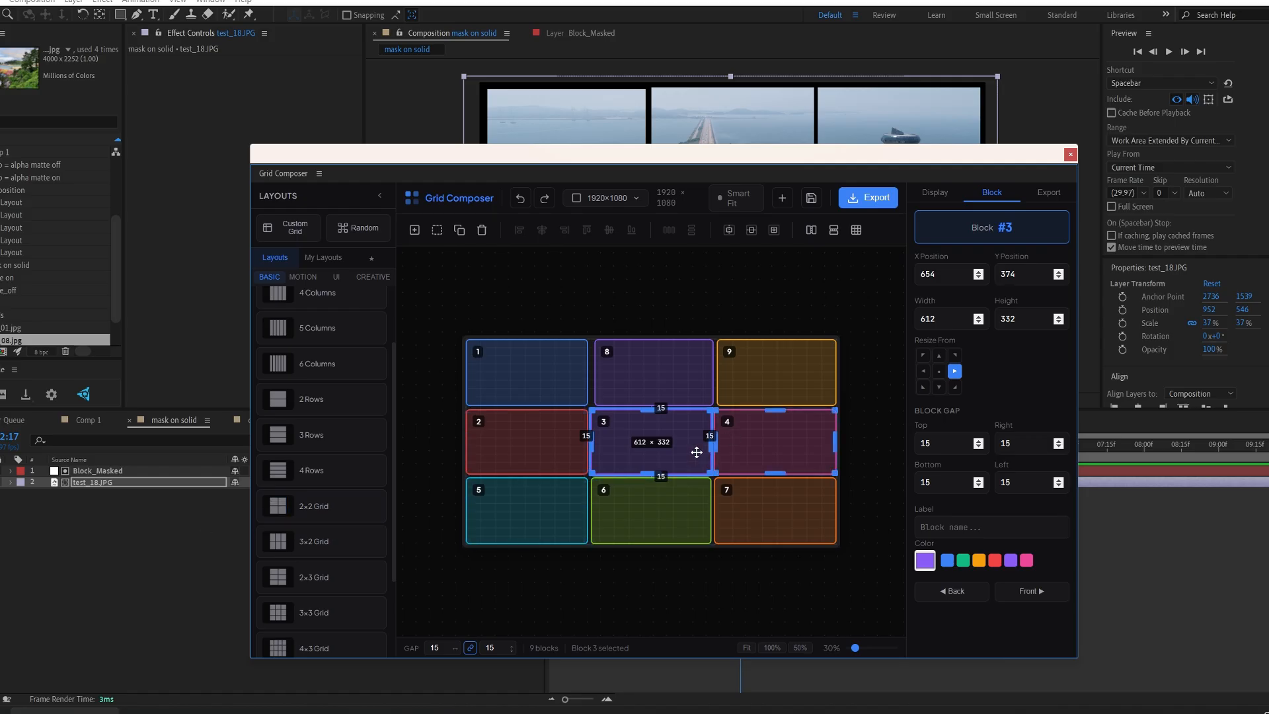
{"action": "left_click", "coordinate": [184, 534]}
{"action": "left_click_drag", "start_coordinate": [774, 158], "coordinate": [1268, 198]}
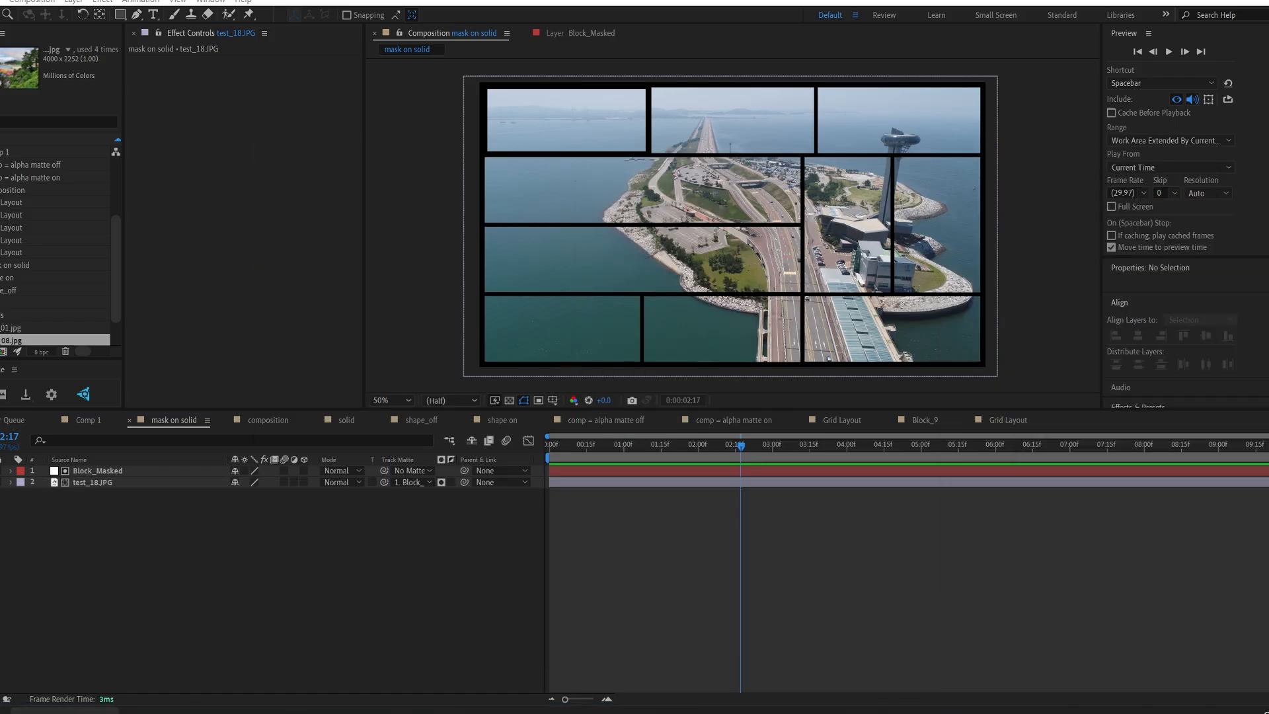
Compare the two Grid Layout compositions, look inside the Block_8 precomp, and scrub the slide animation
{"action": "left_click", "coordinate": [852, 420]}
{"action": "mouse_move", "coordinate": [665, 445]}
{"action": "left_mouse_down"}
{"action": "mouse_move", "coordinate": [855, 441]}
{"action": "mouse_move", "coordinate": [666, 449]}
{"action": "left_mouse_up"}
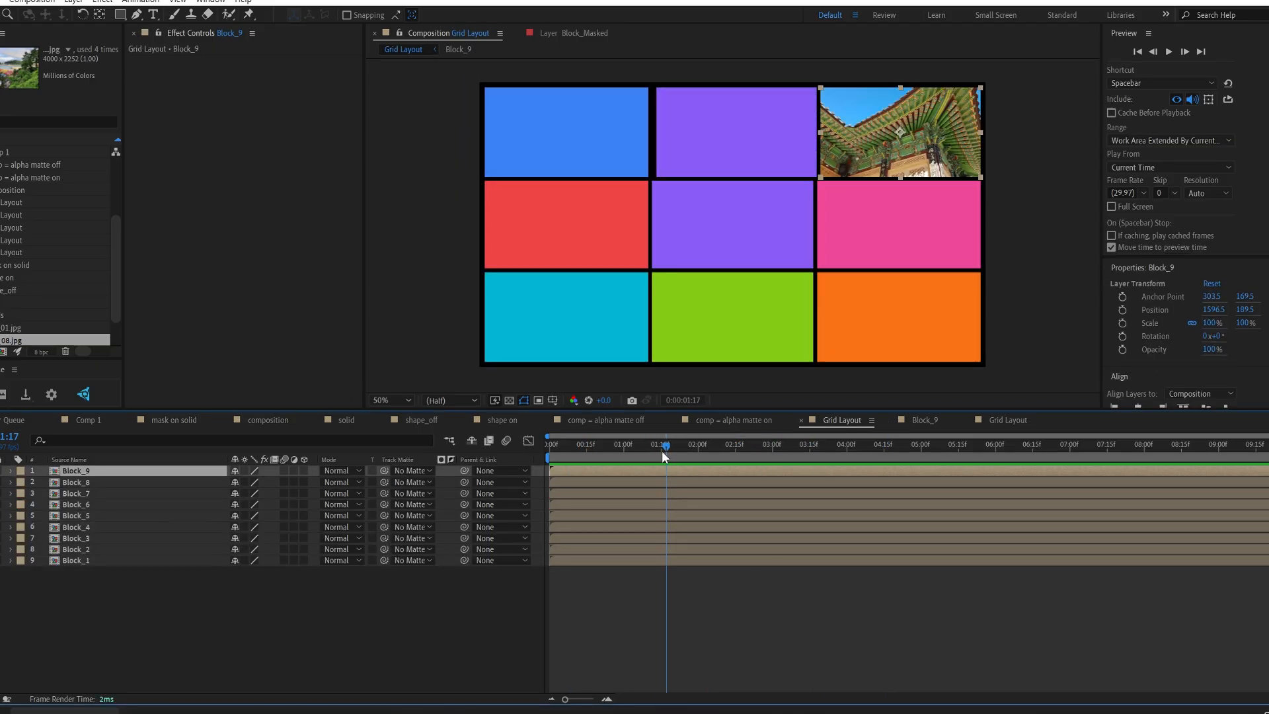
{"action": "left_click", "coordinate": [167, 483]}
{"action": "double_click", "coordinate": [169, 486]}
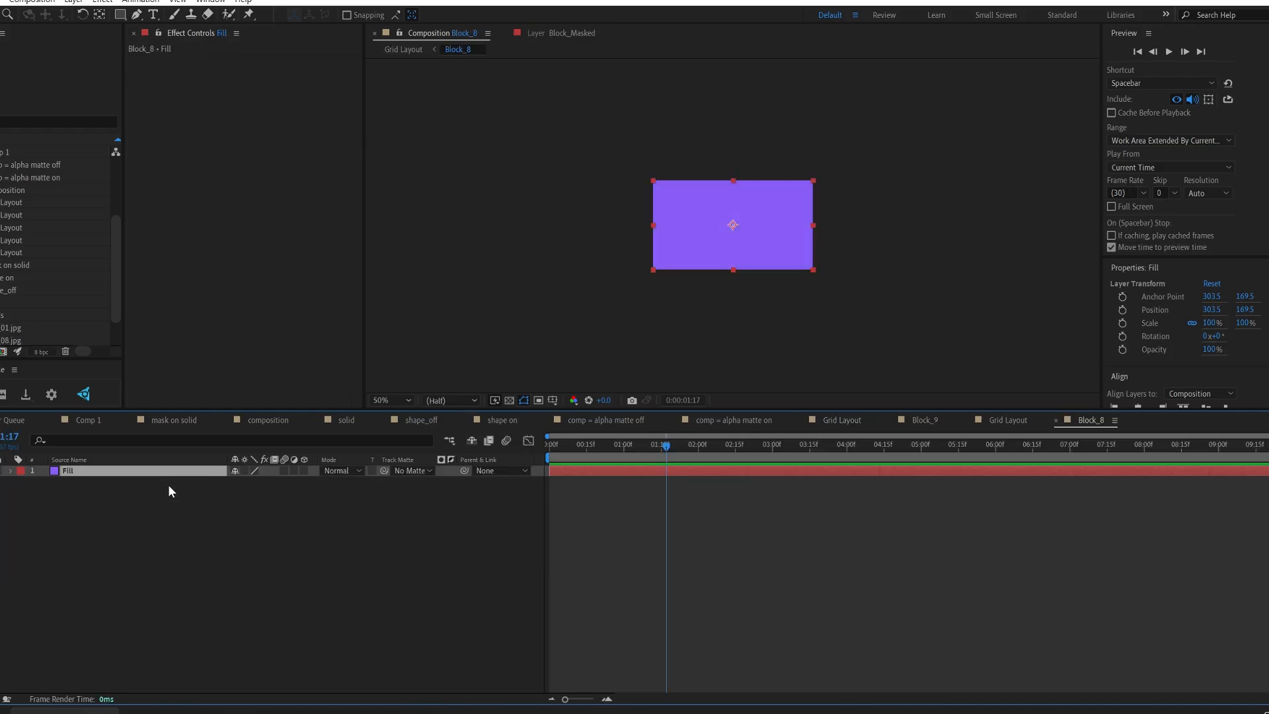
{"action": "left_click", "coordinate": [1011, 421]}
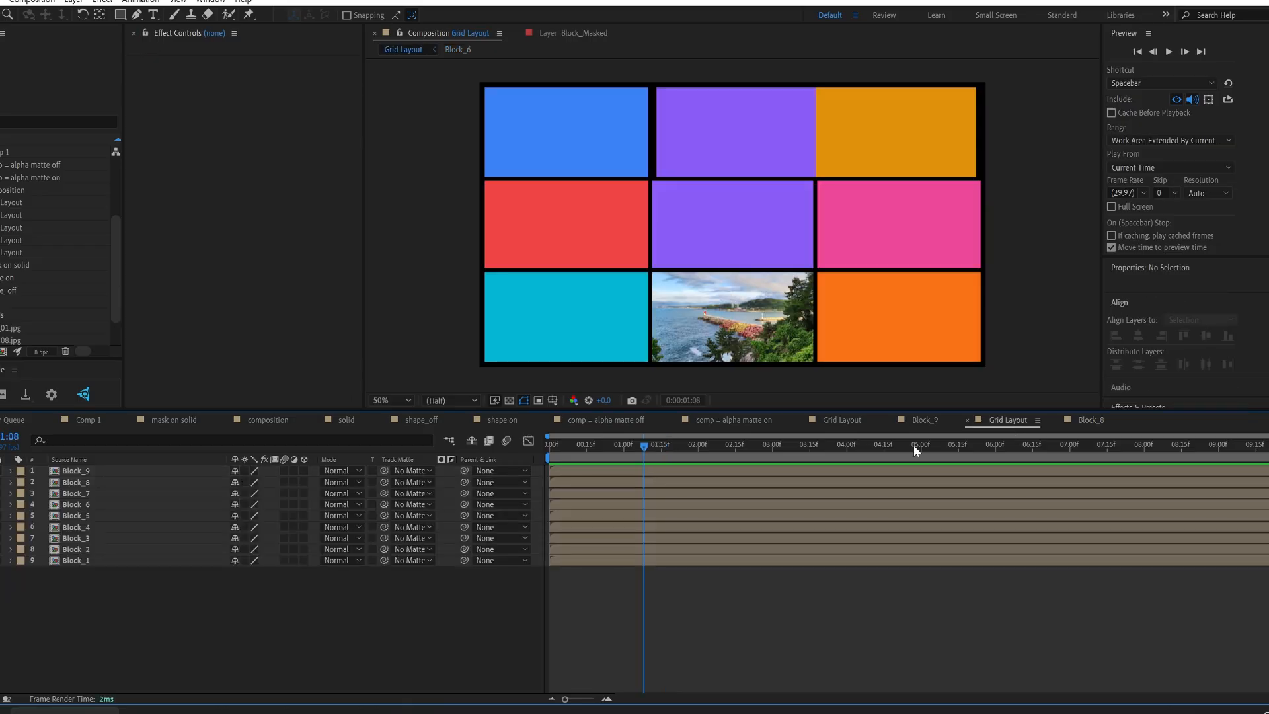
{"action": "left_click", "coordinate": [854, 423]}
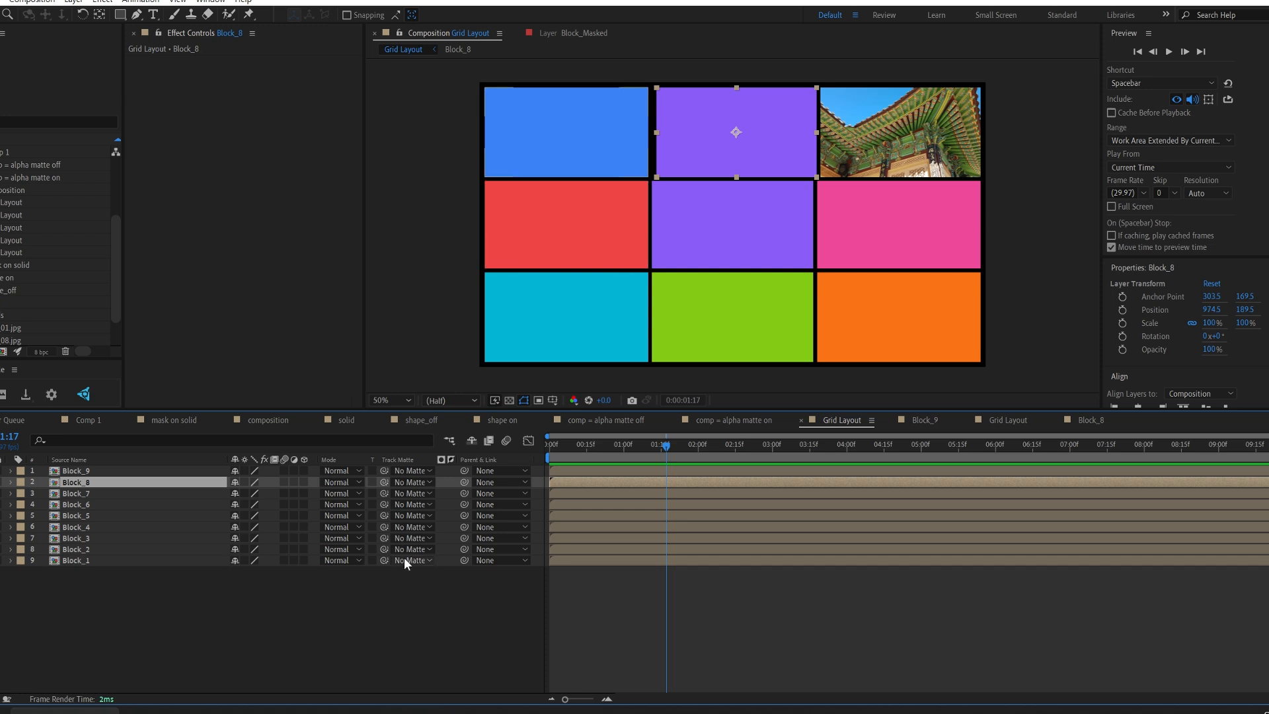
{"action": "left_click", "coordinate": [1009, 420]}
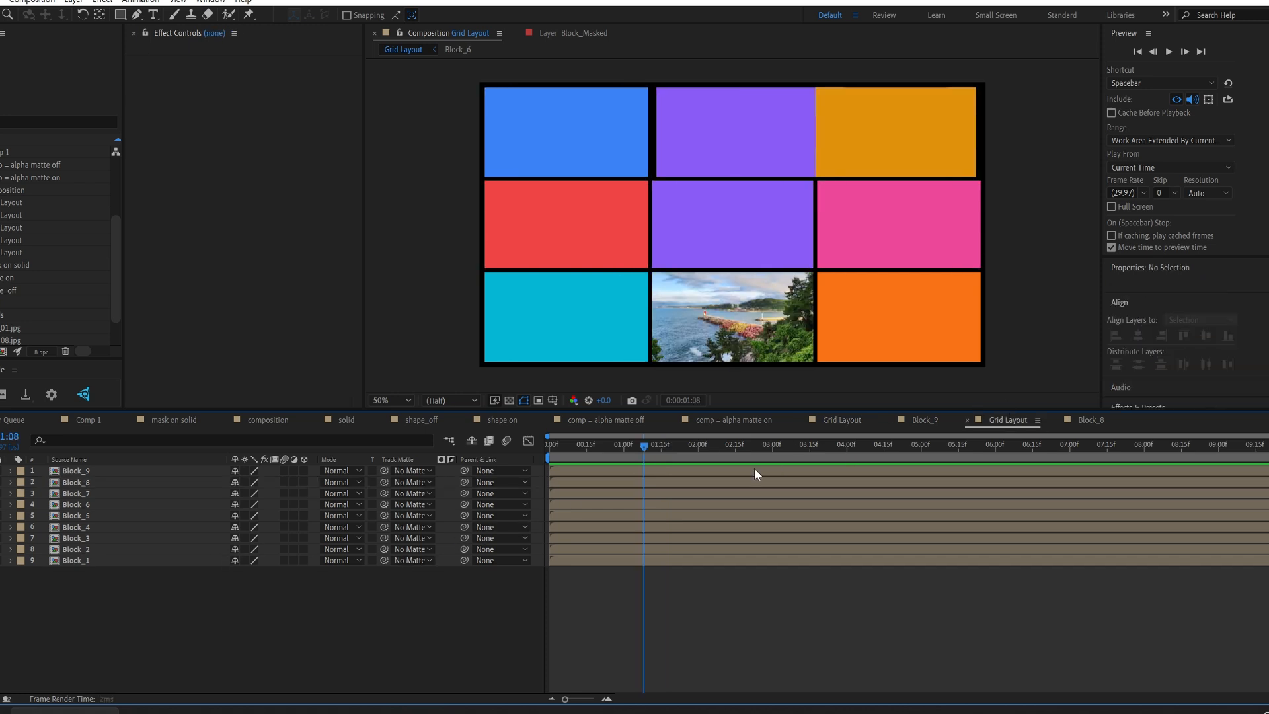
{"action": "left_click_drag", "start_coordinate": [629, 448], "coordinate": [667, 455]}
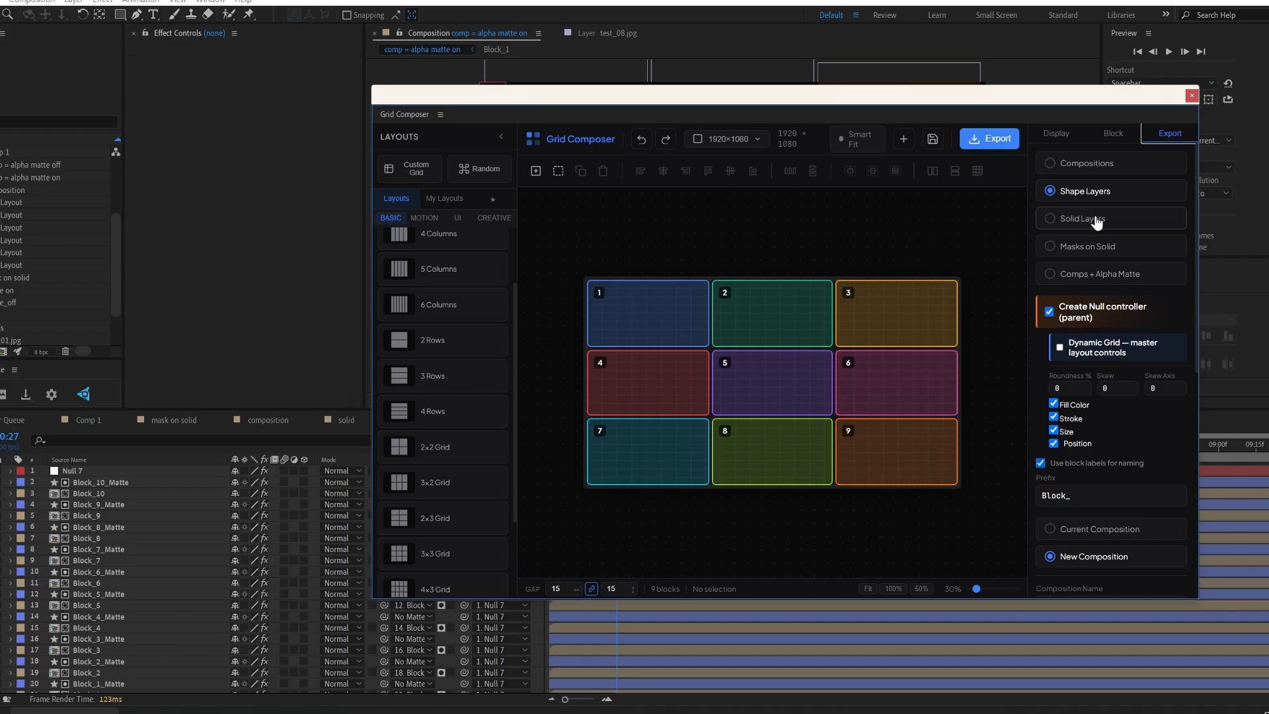
Compare the Compositions and Masks on Solid export options, and return the export mode to Shape Layers
{"action": "left_click", "coordinate": [1081, 176]}
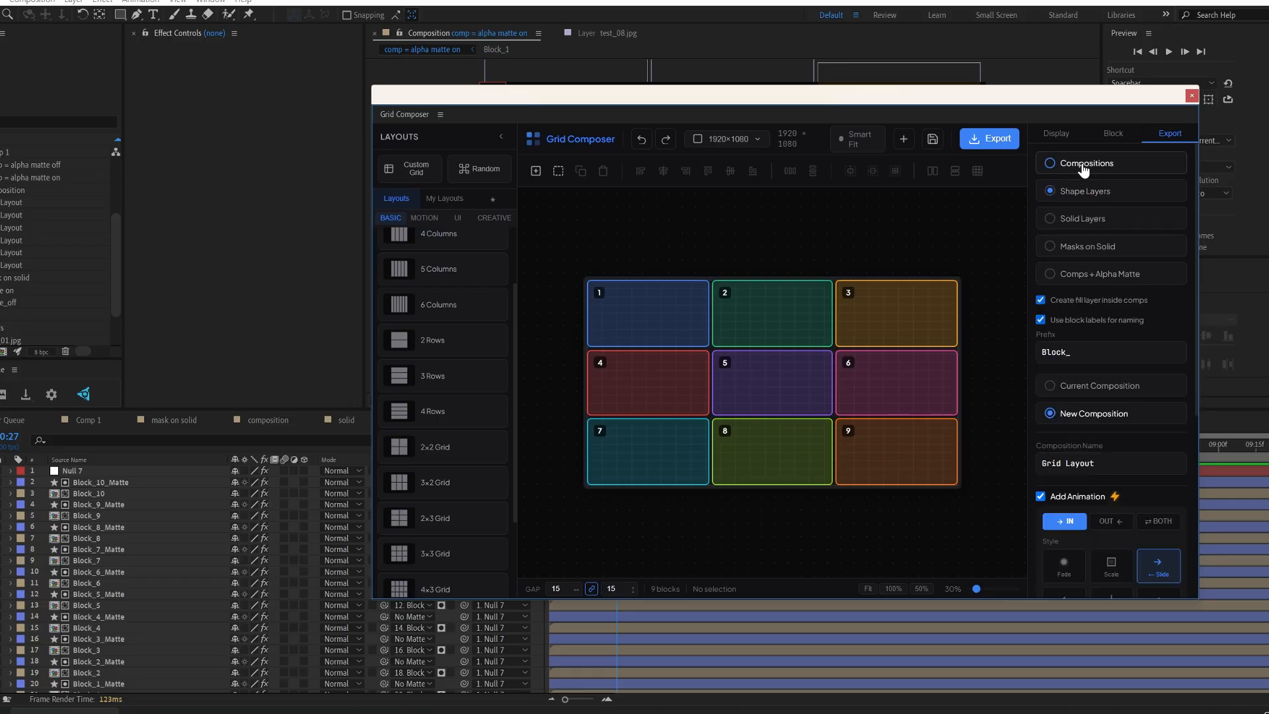
{"action": "left_click", "coordinate": [1090, 254]}
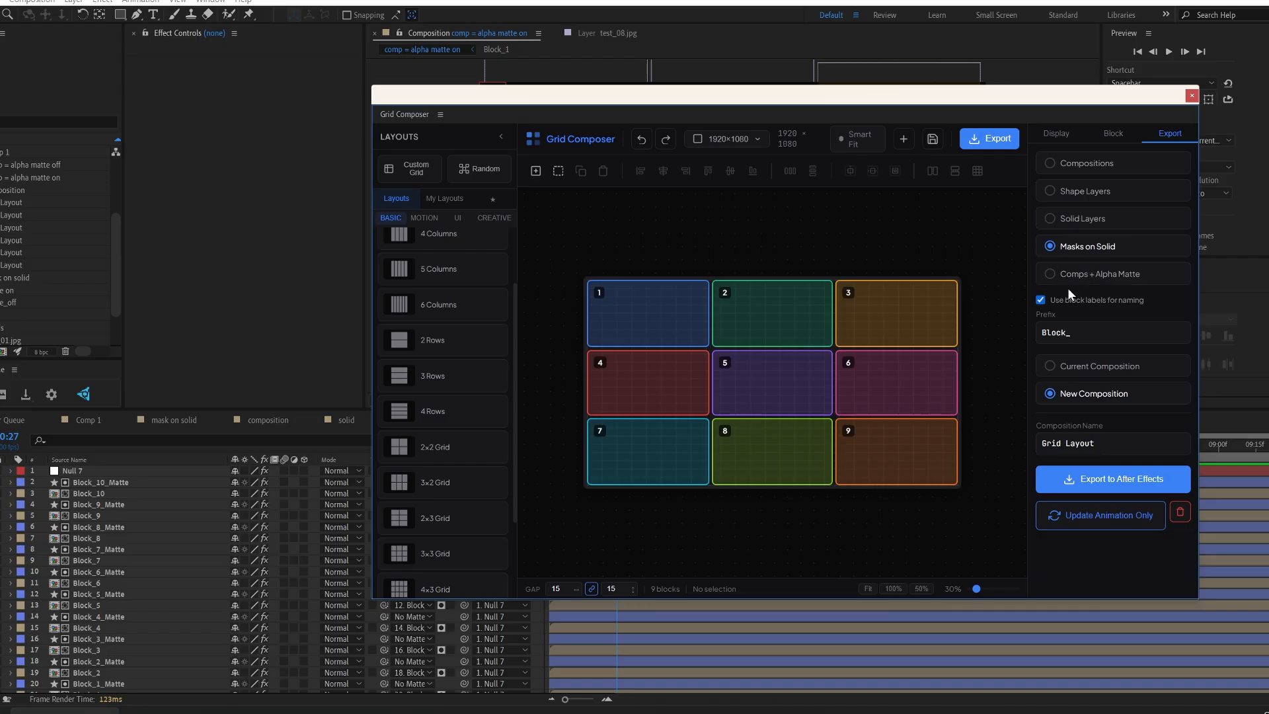
{"action": "left_click", "coordinate": [1090, 197]}
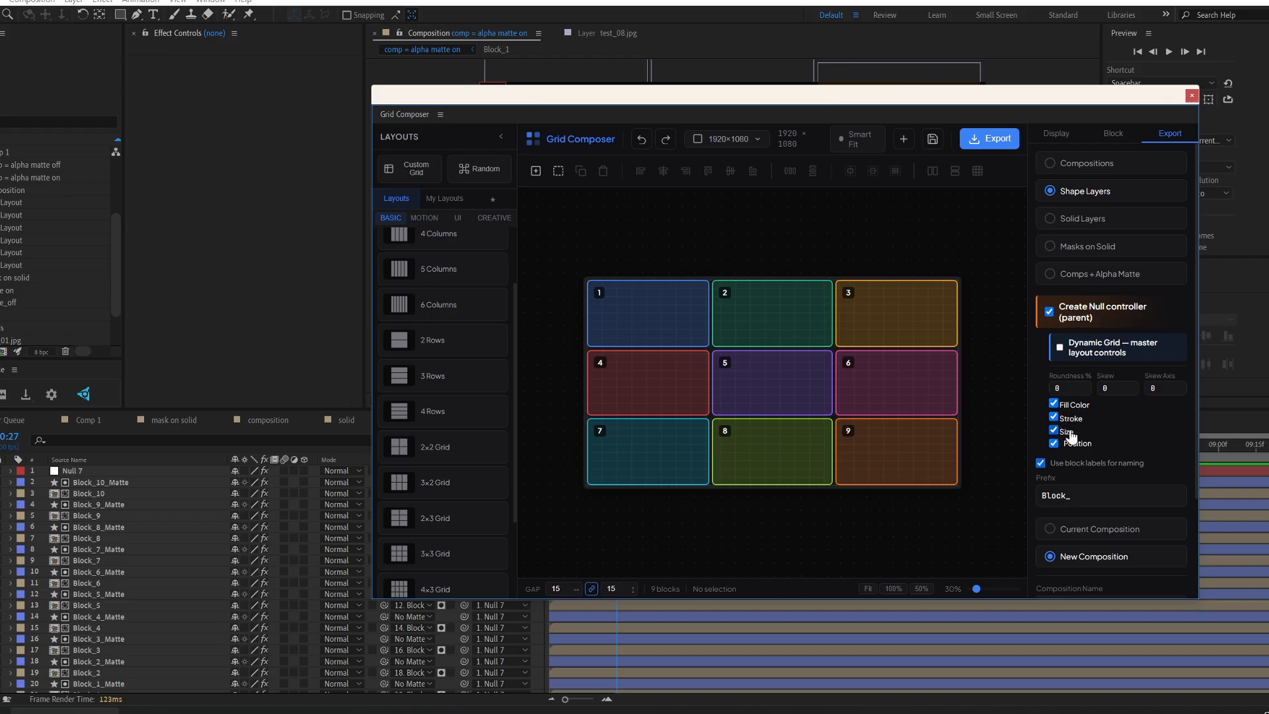
Try the Dynamic Grid master layout controls option under the Null controller, and turn it back off
{"action": "left_click", "coordinate": [906, 297]}
{"action": "left_click", "coordinate": [936, 397]}
{"action": "left_click", "coordinate": [921, 440]}
{"action": "left_click", "coordinate": [1061, 348]}
{"action": "left_click", "coordinate": [1060, 347]}
{"action": "left_click", "coordinate": [933, 378]}
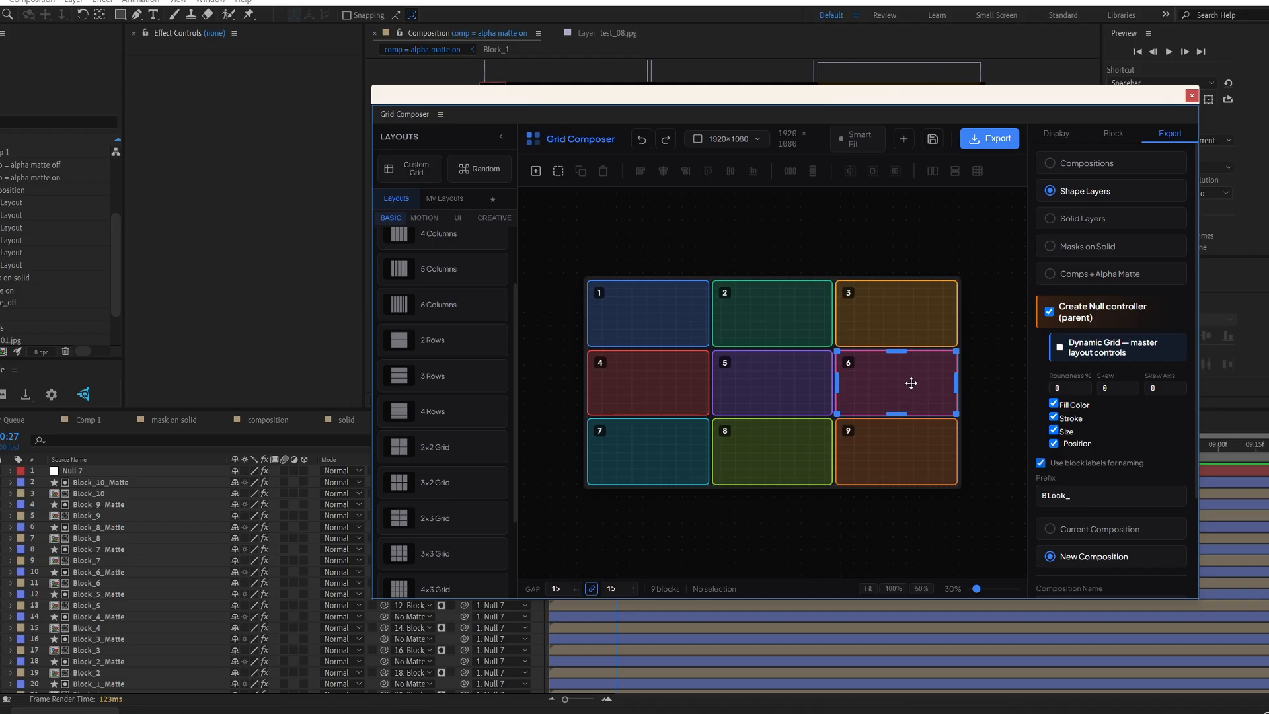
{"action": "left_click", "coordinate": [1002, 382]}
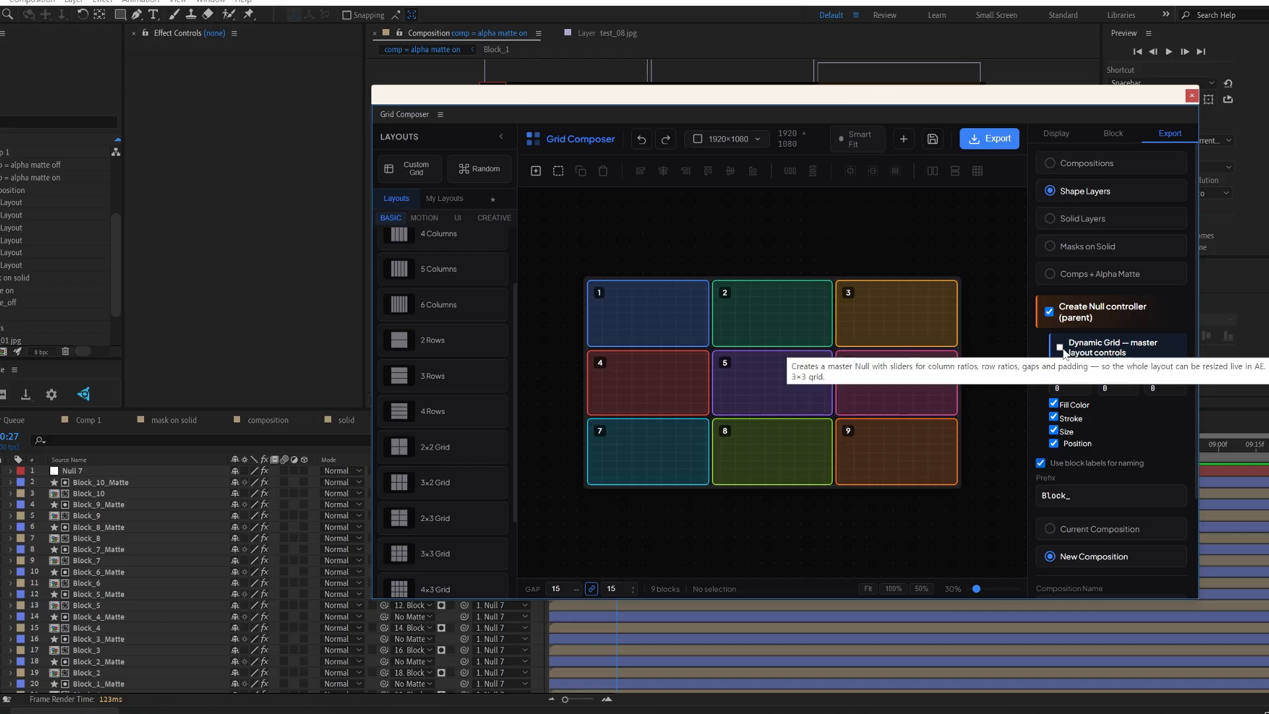
{"action": "left_click", "coordinate": [1062, 349]}
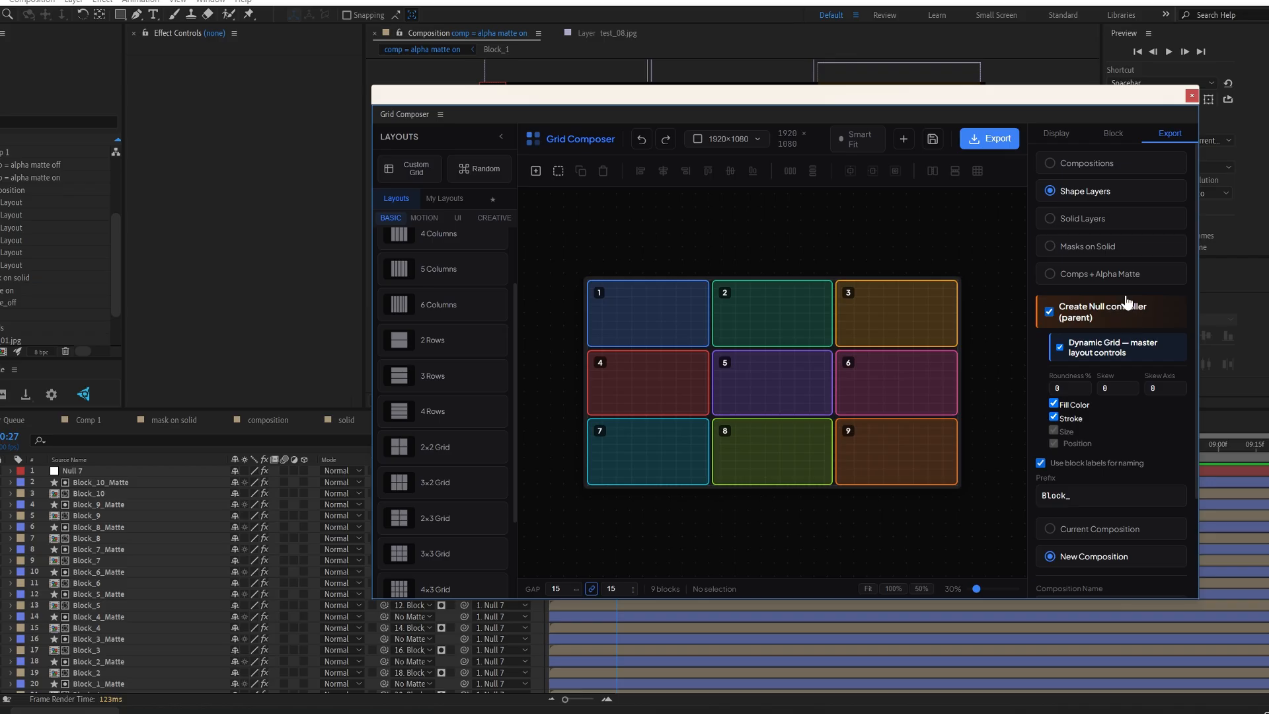
{"action": "left_click", "coordinate": [1060, 347]}
{"action": "scroll", "coordinate": [1142, 485], "scroll_direction": "down", "scroll_amount": 3}
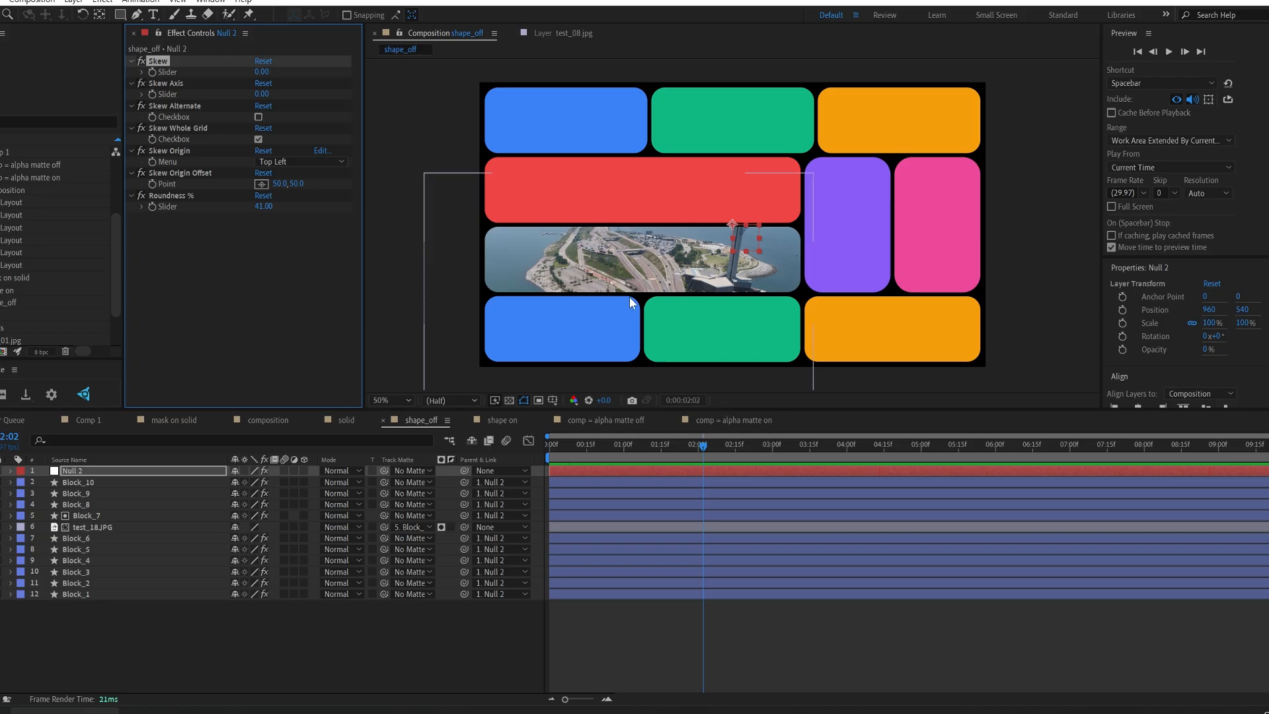
Scrub through the shape_off composition to preview its rounded shape-layer block animation
{"action": "mouse_move", "coordinate": [591, 449]}
{"action": "left_mouse_down"}
{"action": "mouse_move", "coordinate": [569, 447]}
{"action": "mouse_move", "coordinate": [604, 447]}
{"action": "left_mouse_up"}
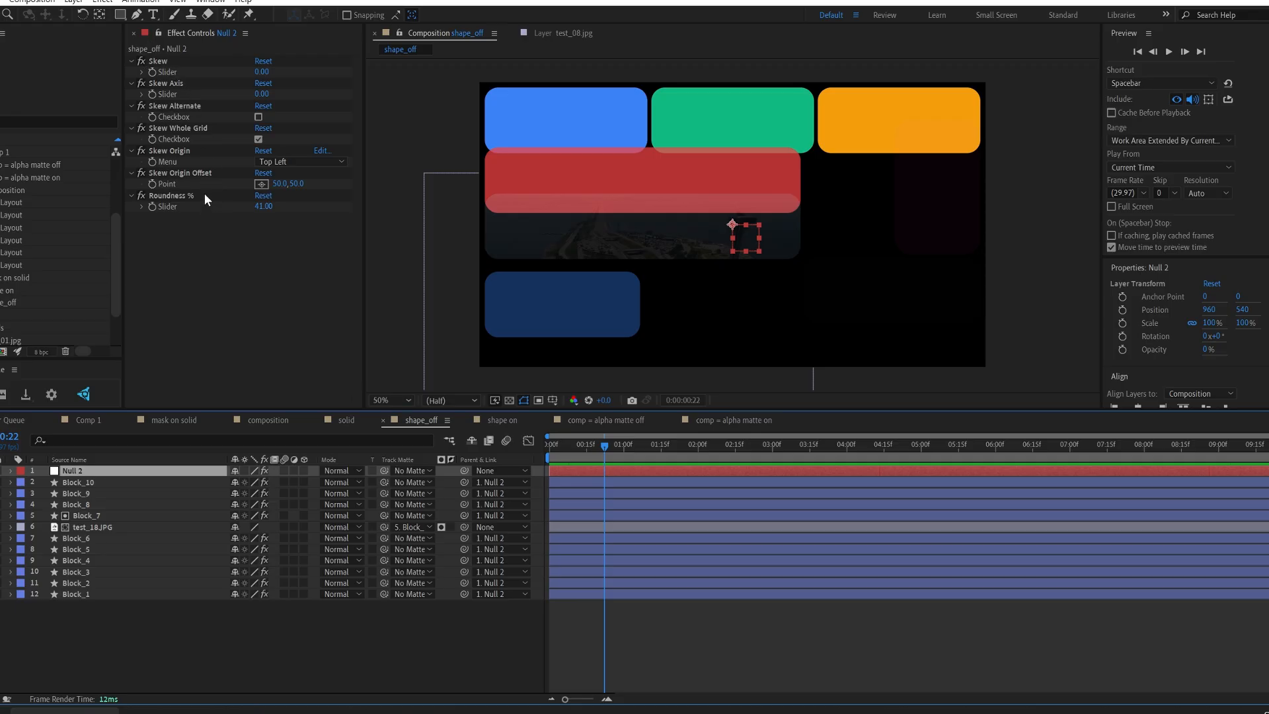
{"action": "left_click", "coordinate": [567, 447]}
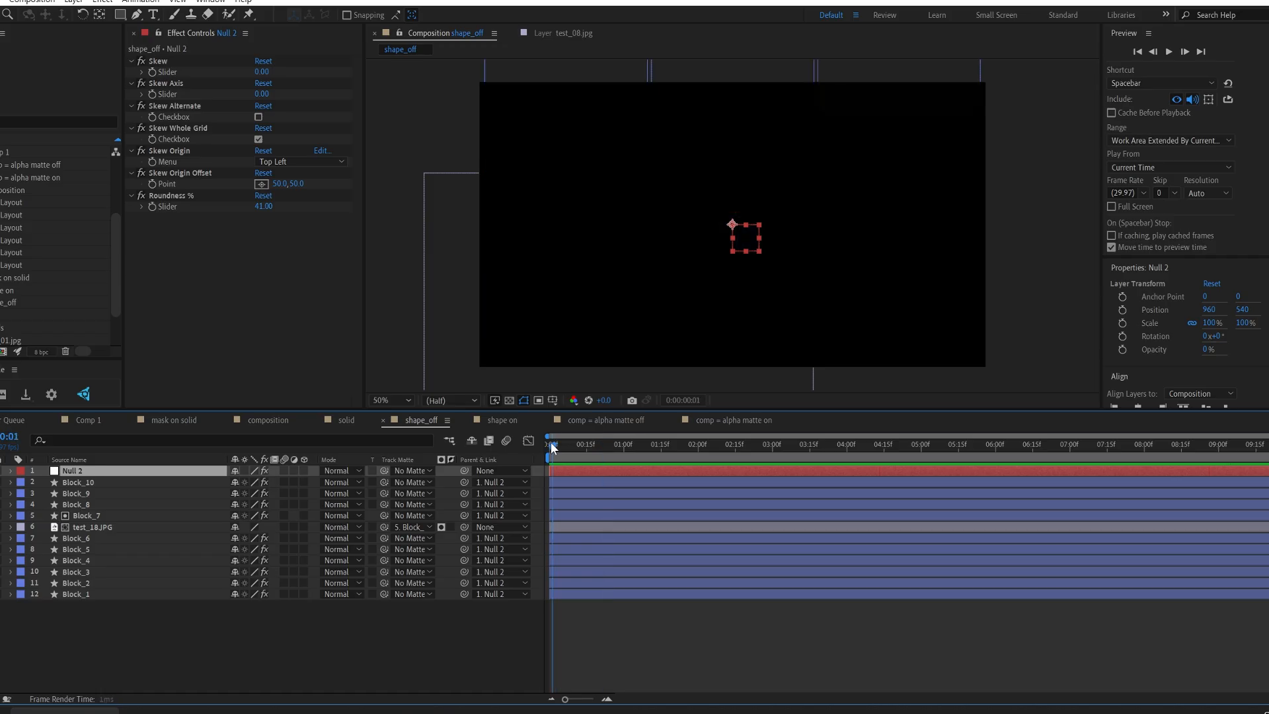
{"action": "left_click_drag", "start_coordinate": [578, 444], "coordinate": [726, 459]}
{"action": "left_click", "coordinate": [579, 446]}
{"action": "left_click_drag", "start_coordinate": [564, 447], "coordinate": [727, 447]}
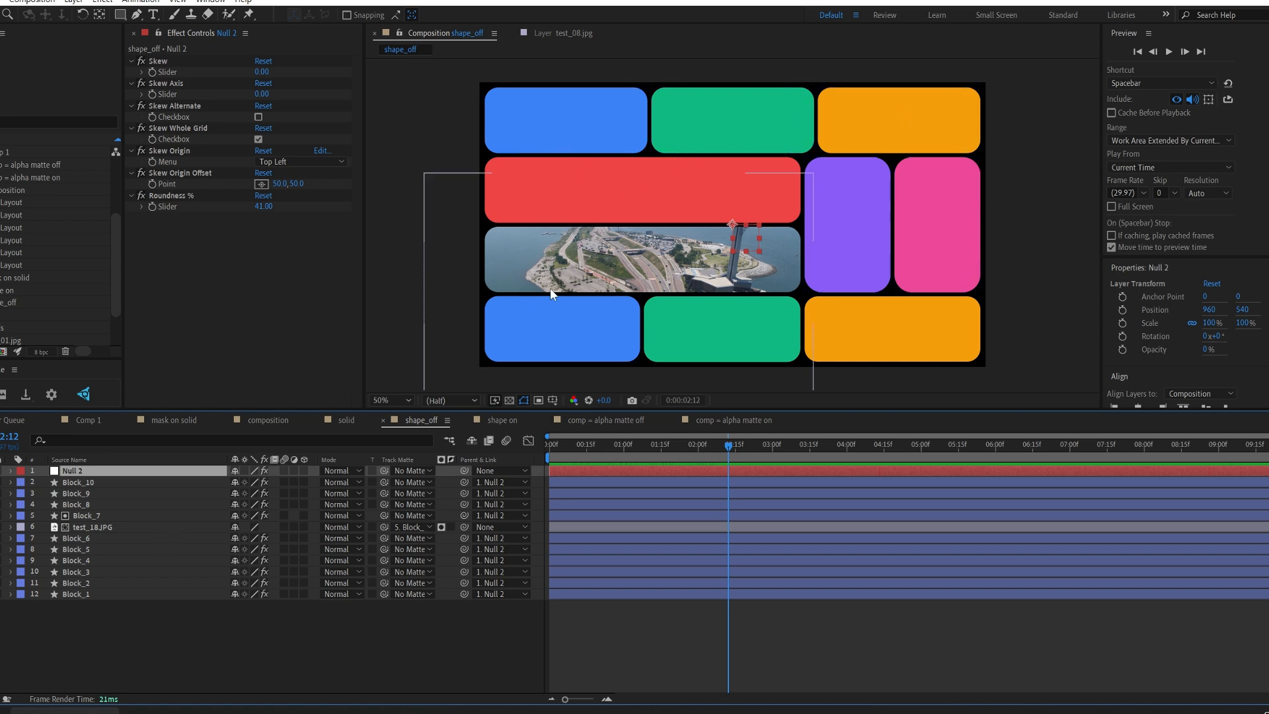
Inspect the matted test_18.JPG layer and the effect controls of Block_10 in the shape_off composition
{"action": "left_click", "coordinate": [566, 260]}
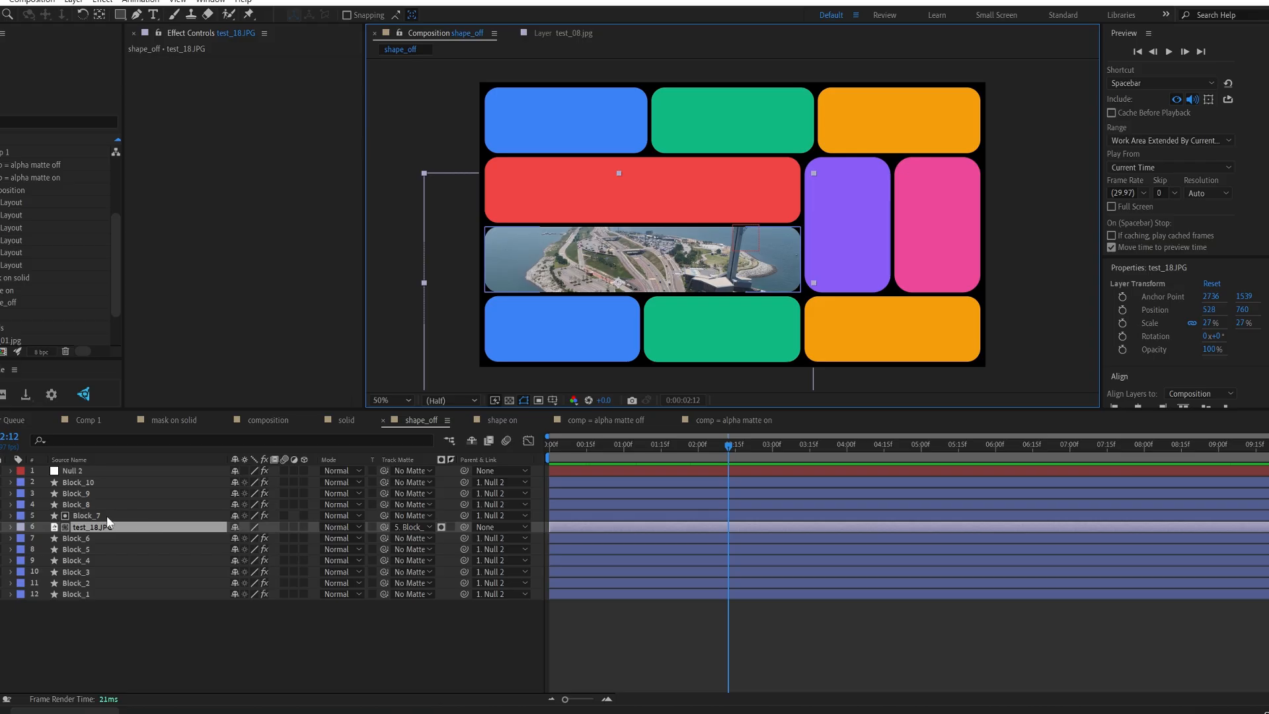
{"action": "left_click", "coordinate": [158, 483]}
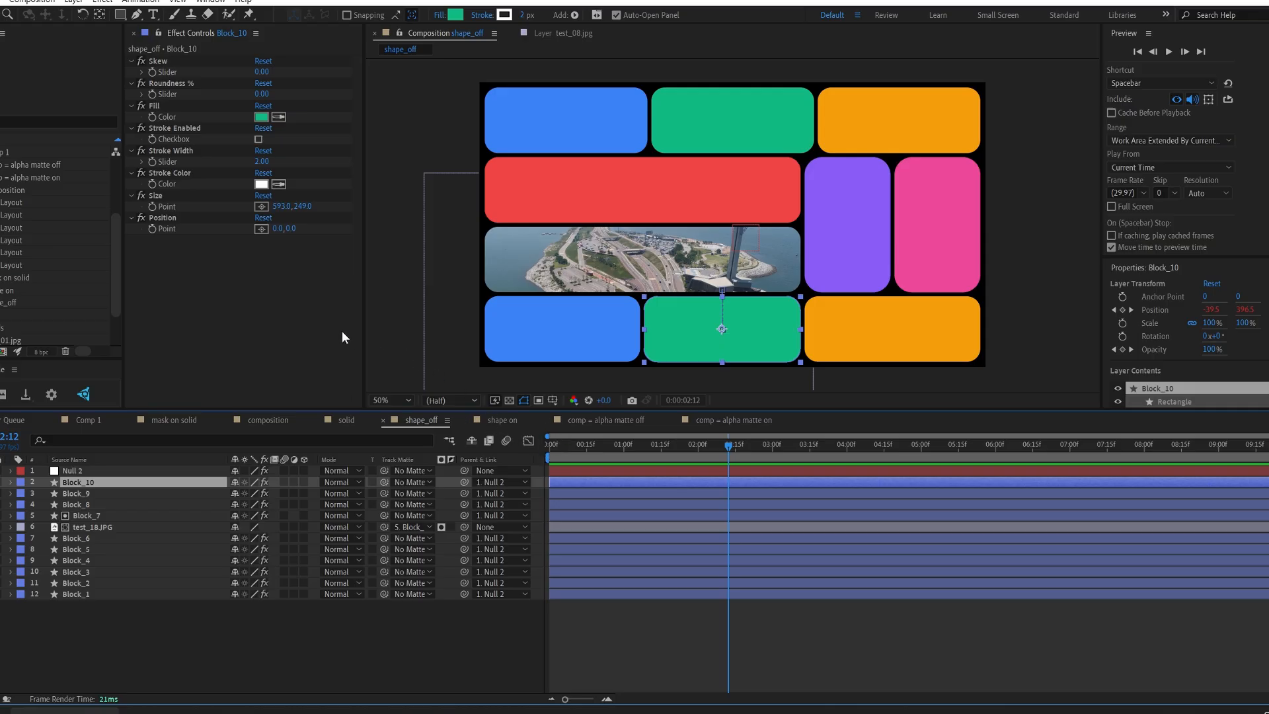
Inspect the effect controls of Block_9 and the Null 2 controller in the shape_off composition
{"action": "left_click", "coordinate": [209, 492]}
{"action": "left_click", "coordinate": [183, 470]}
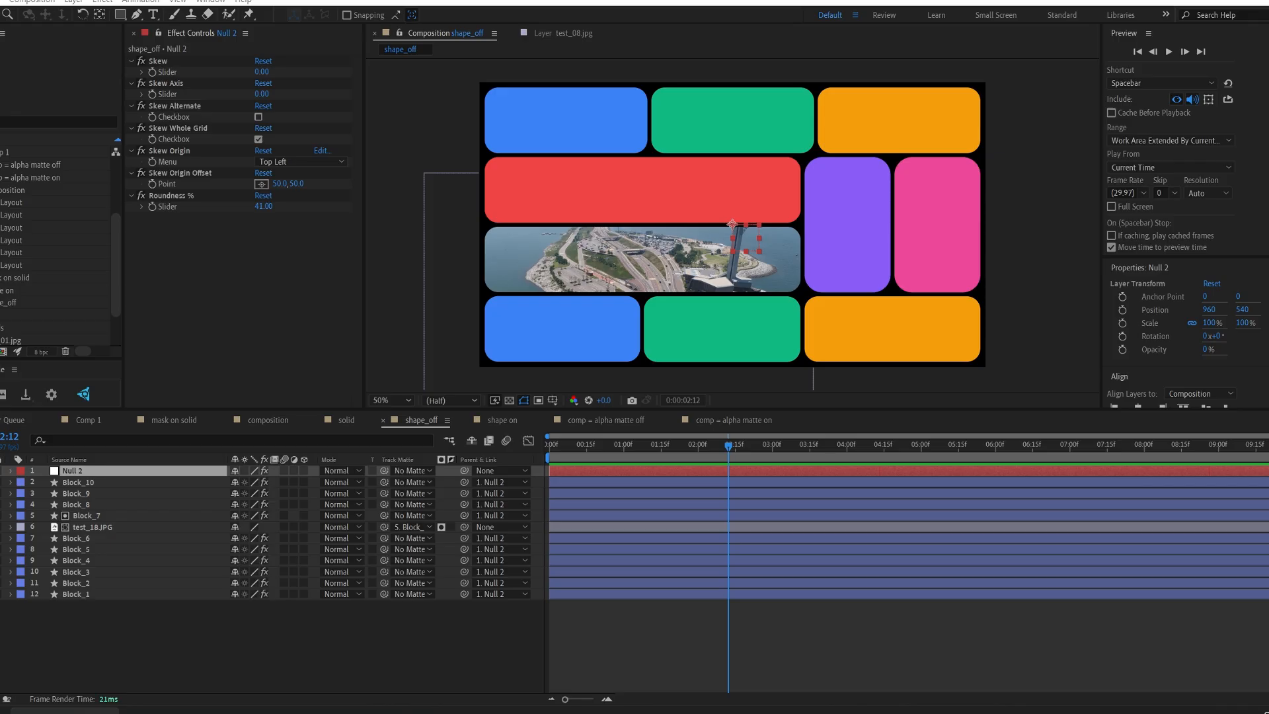
Compare the Compositions, Masks on Solid, Solid Layers and Comps + Alpha Matte export modes in Grid Composer, and return to Shape Layers
{"action": "left_click_drag", "start_coordinate": [1188, 130], "coordinate": [680, 132]}
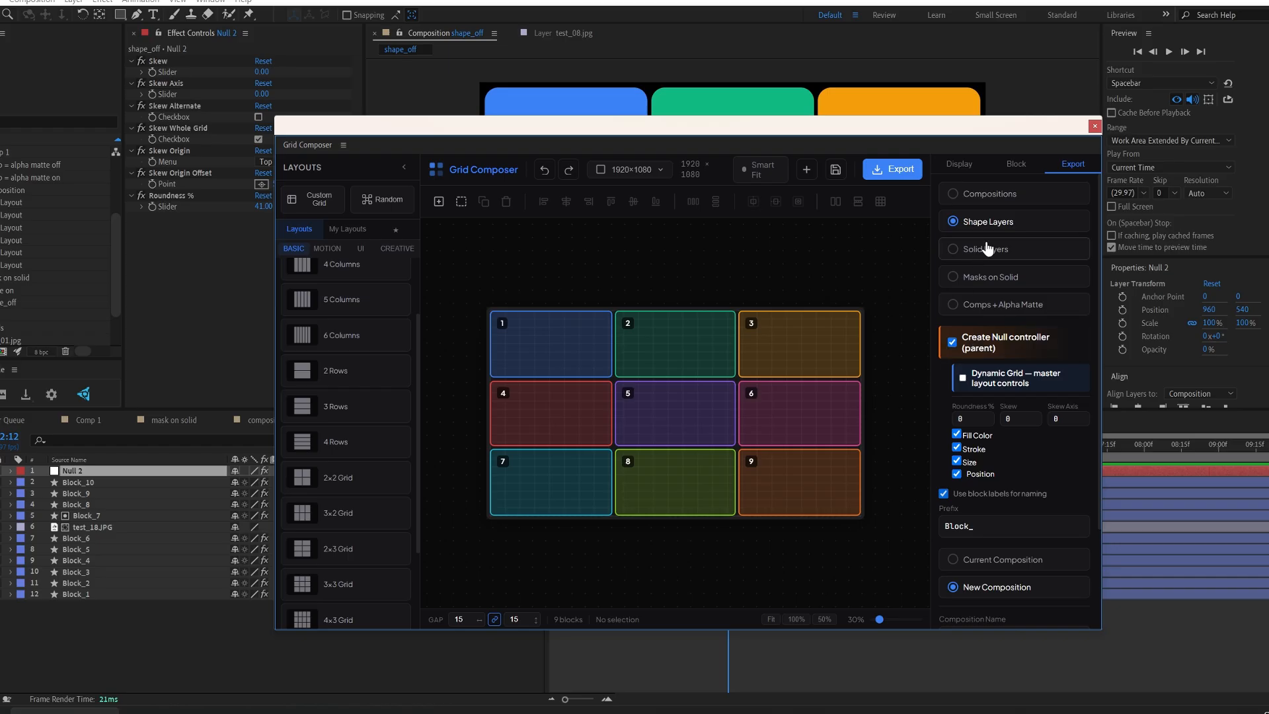
{"action": "left_click", "coordinate": [991, 197]}
{"action": "left_click", "coordinate": [1004, 277]}
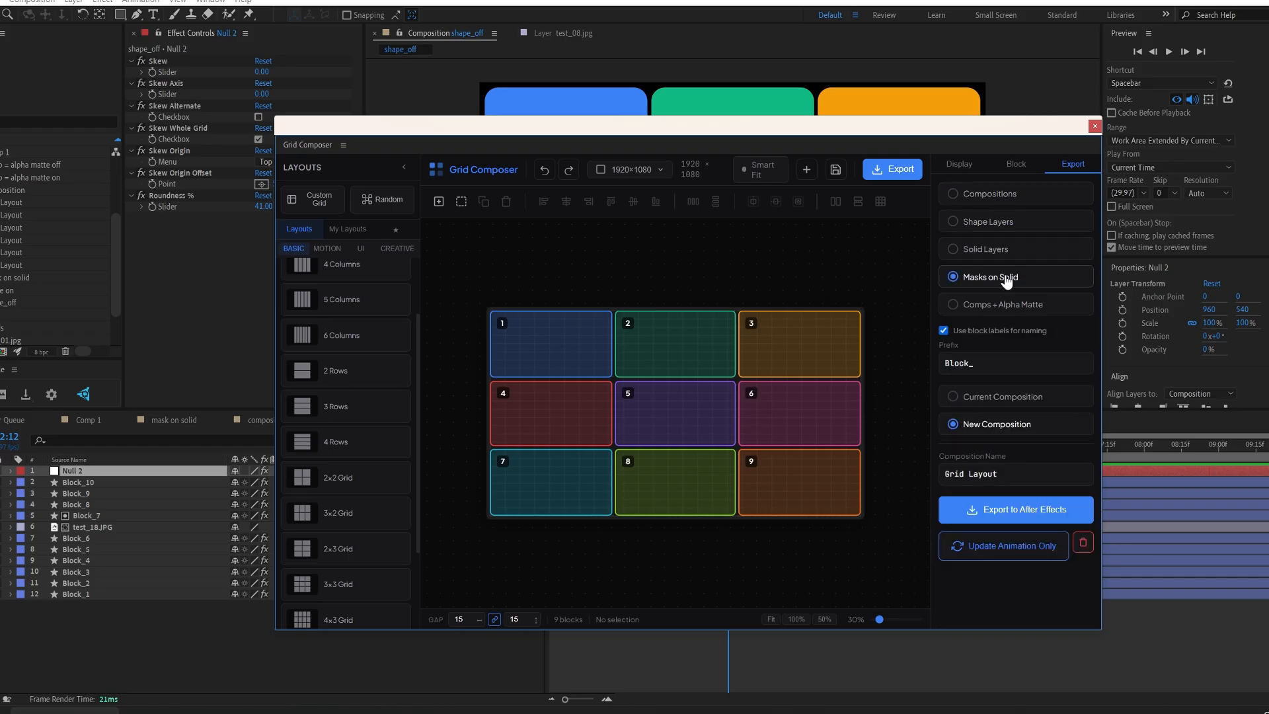
{"action": "left_click", "coordinate": [1011, 251]}
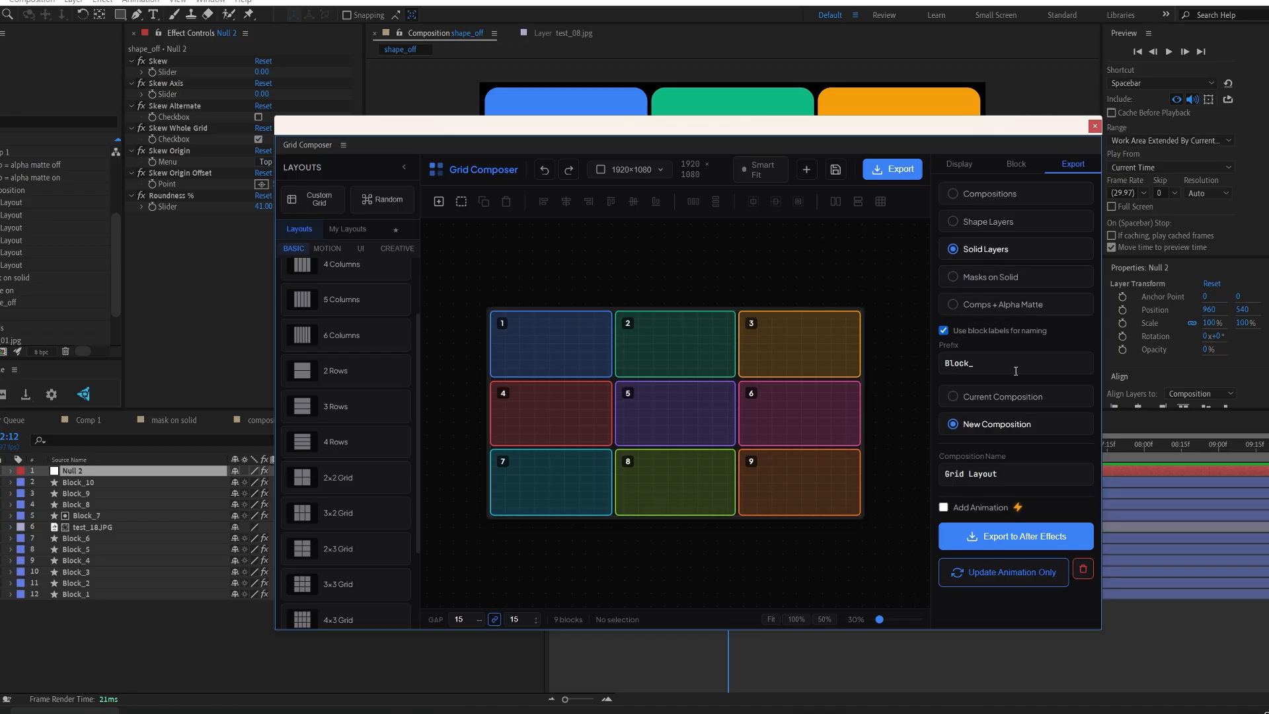
{"action": "left_click", "coordinate": [1008, 230]}
{"action": "left_click", "coordinate": [1005, 305]}
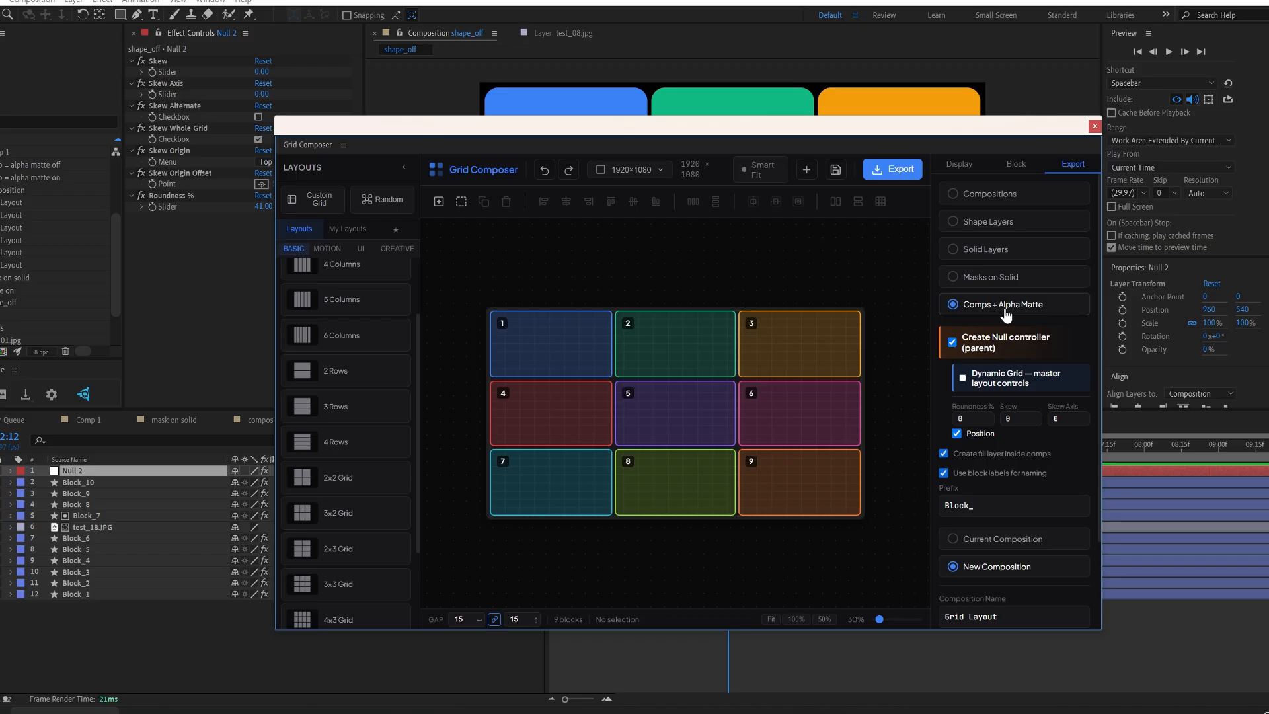
{"action": "left_click", "coordinate": [1009, 228]}
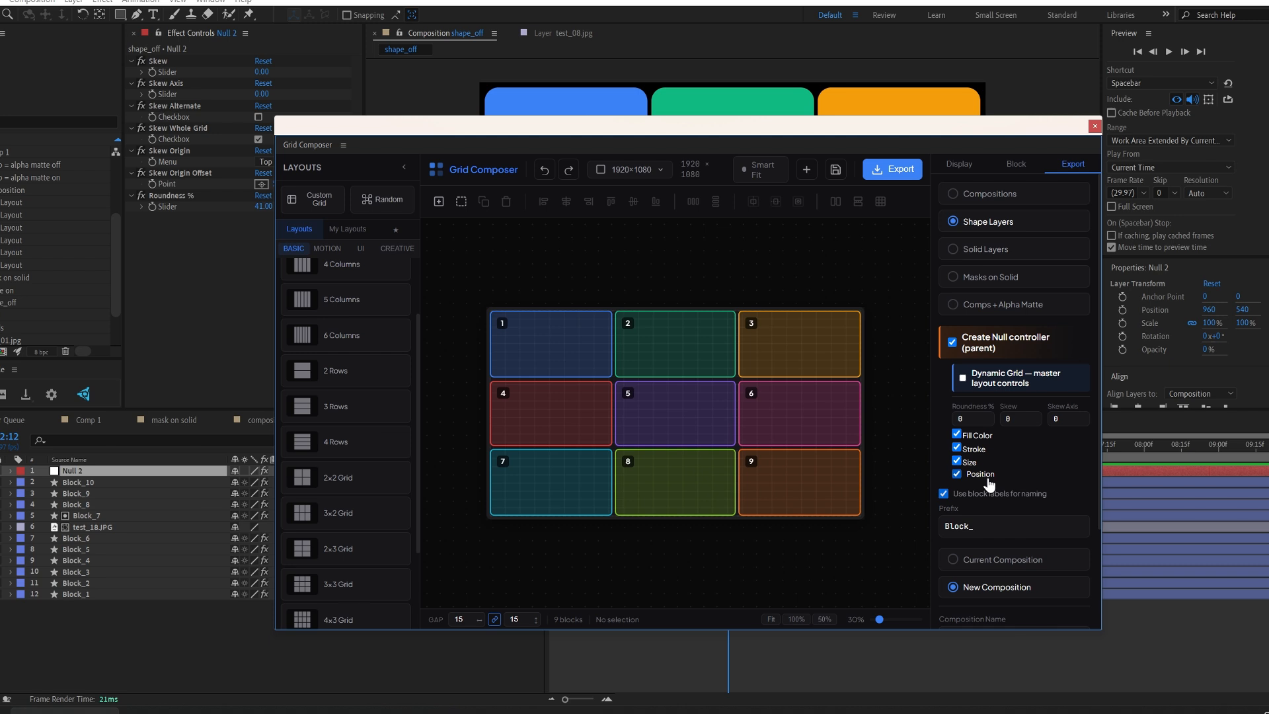
Turn on the Dynamic Grid master layout controls for the Shape Layers export, and move Grid Composer off the composition
{"action": "left_click", "coordinate": [962, 379]}
{"action": "left_click_drag", "start_coordinate": [879, 127], "coordinate": [1268, 192]}
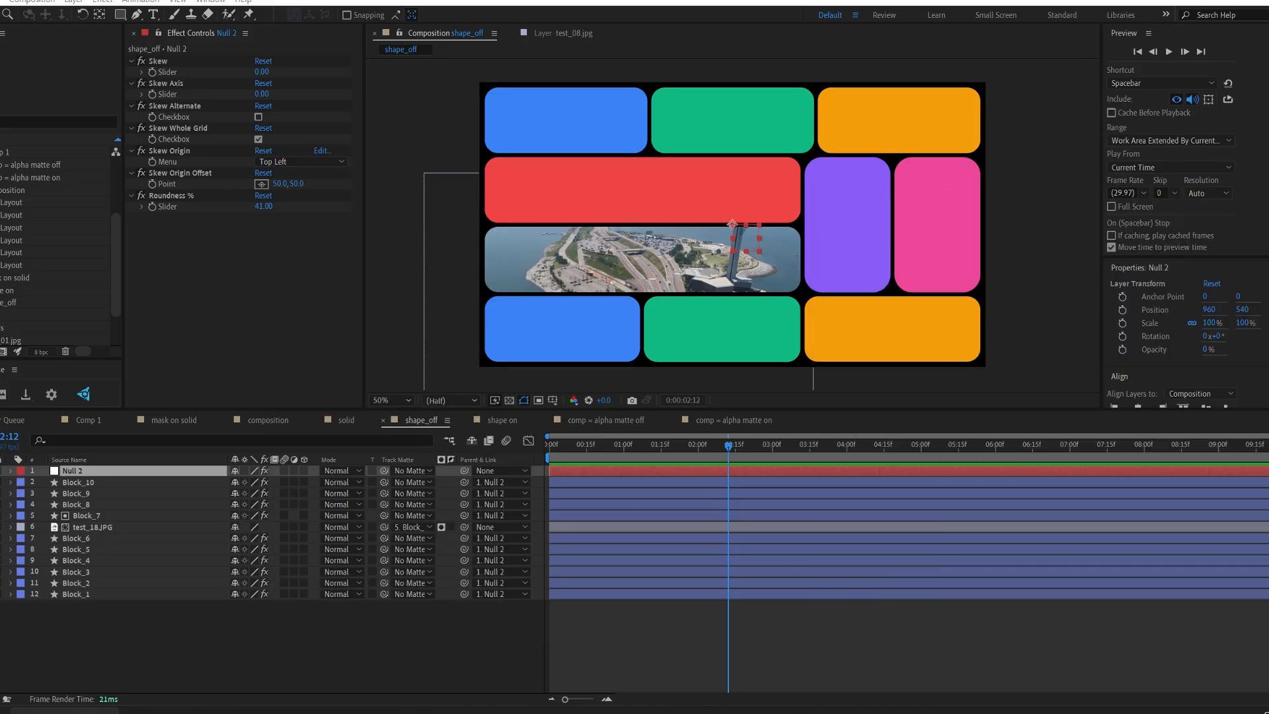
Set the Null 2 controller's Roundness % to 34 and scrub through the shape_off block animation
{"action": "left_click", "coordinate": [579, 453]}
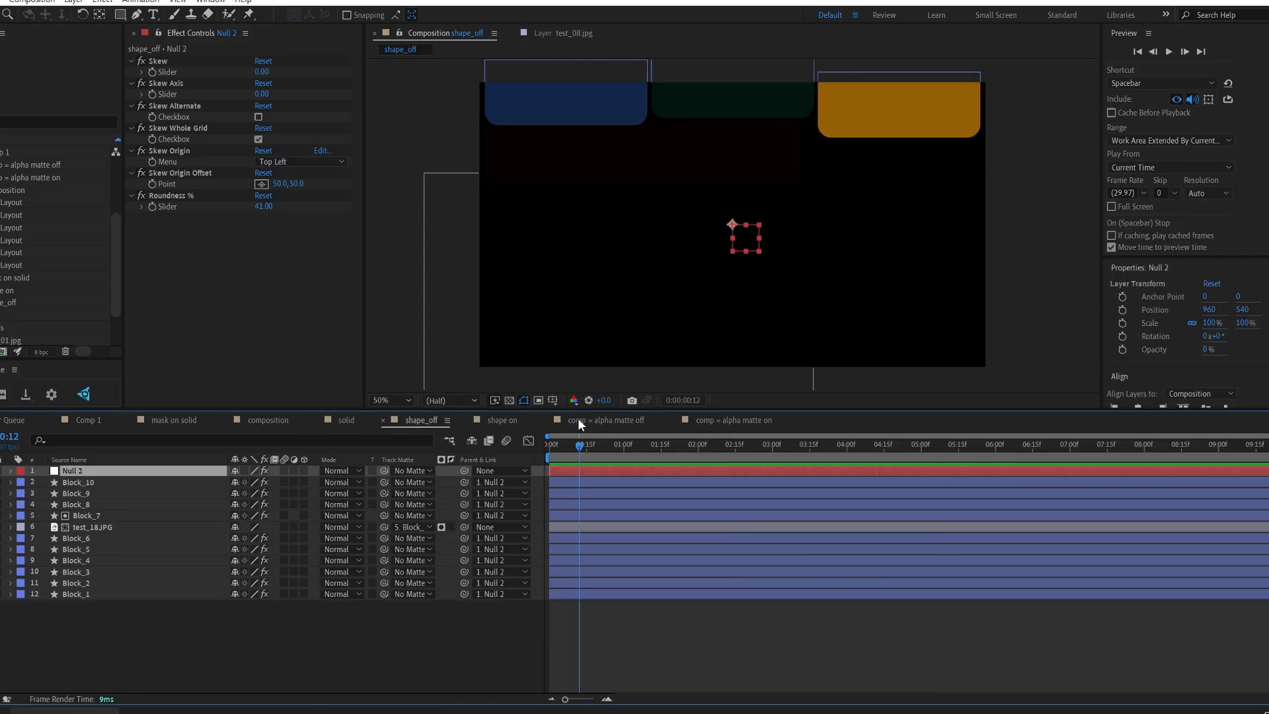
{"action": "left_click_drag", "start_coordinate": [609, 450], "coordinate": [791, 446]}
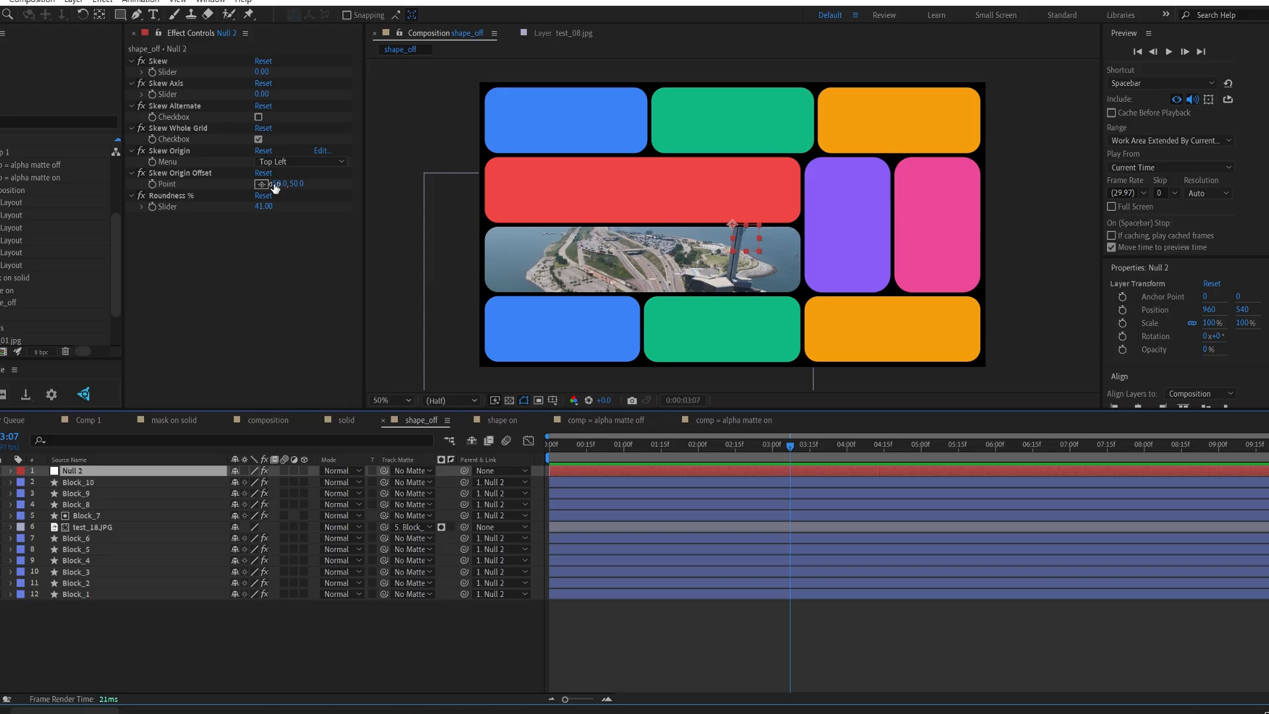
{"action": "mouse_move", "coordinate": [267, 215]}
{"action": "left_mouse_down"}
{"action": "mouse_move", "coordinate": [210, 212]}
{"action": "mouse_move", "coordinate": [257, 206]}
{"action": "left_mouse_up"}
{"action": "mouse_move", "coordinate": [262, 72]}
{"action": "left_mouse_down"}
{"action": "mouse_move", "coordinate": [218, 75]}
{"action": "mouse_move", "coordinate": [265, 83]}
{"action": "left_mouse_up"}
{"action": "left_click_drag", "start_coordinate": [600, 446], "coordinate": [651, 442]}
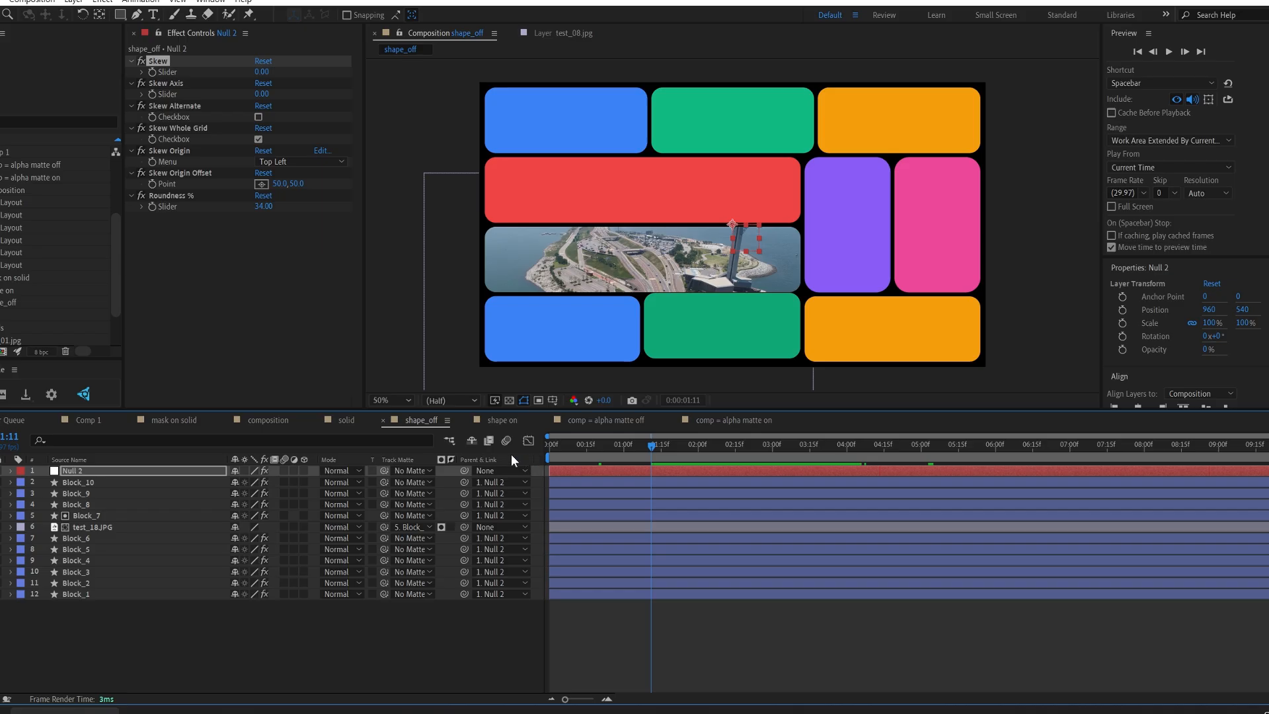
Preview the shape on composition's block animation and compare its Null 3 controls with the Null 2 controls in shape_off
{"action": "left_click_drag", "start_coordinate": [1268, 125], "coordinate": [683, 140]}
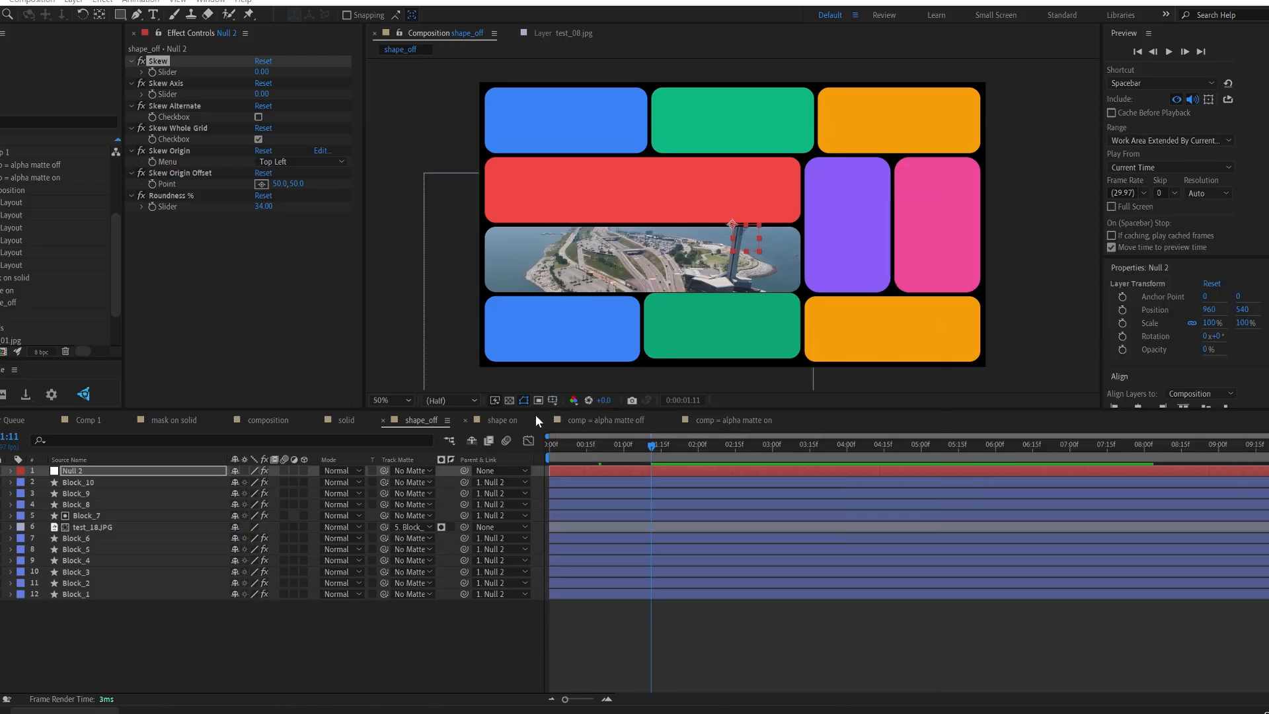
{"action": "left_click", "coordinate": [509, 419]}
{"action": "left_click_drag", "start_coordinate": [593, 450], "coordinate": [775, 423]}
{"action": "key", "text": "space"}
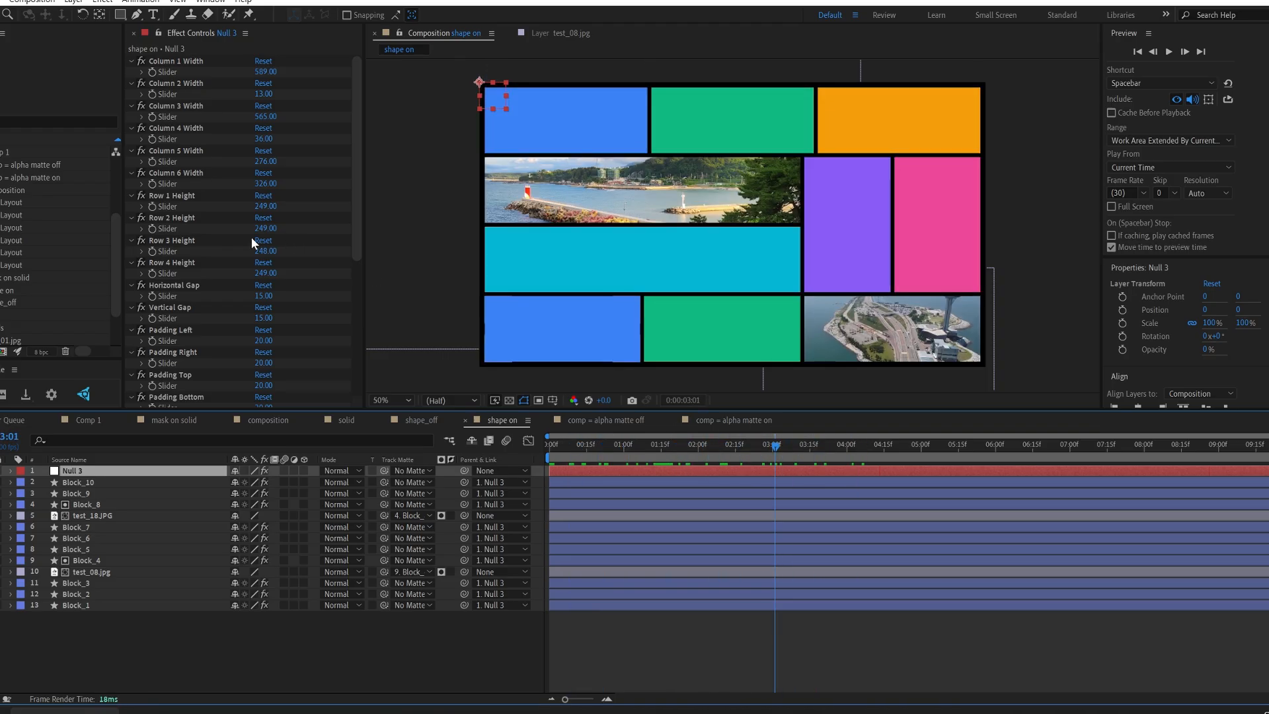
{"action": "left_click", "coordinate": [427, 422]}
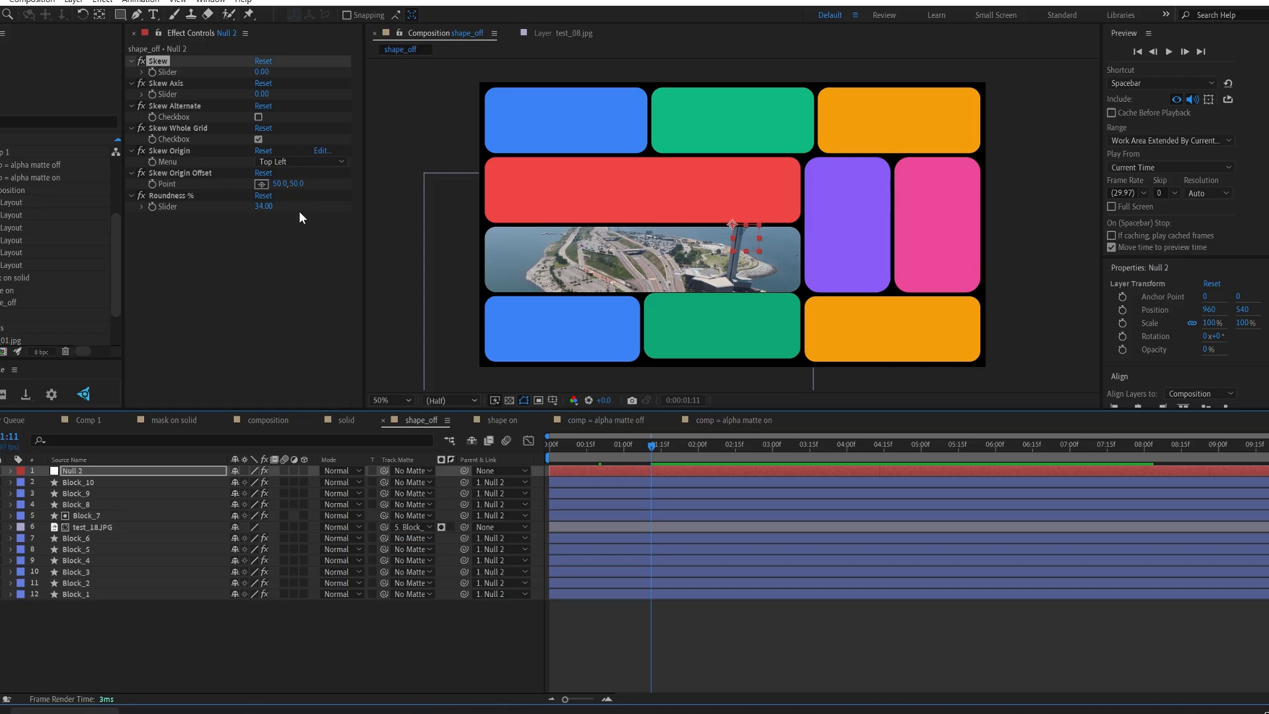
{"action": "left_click", "coordinate": [499, 418]}
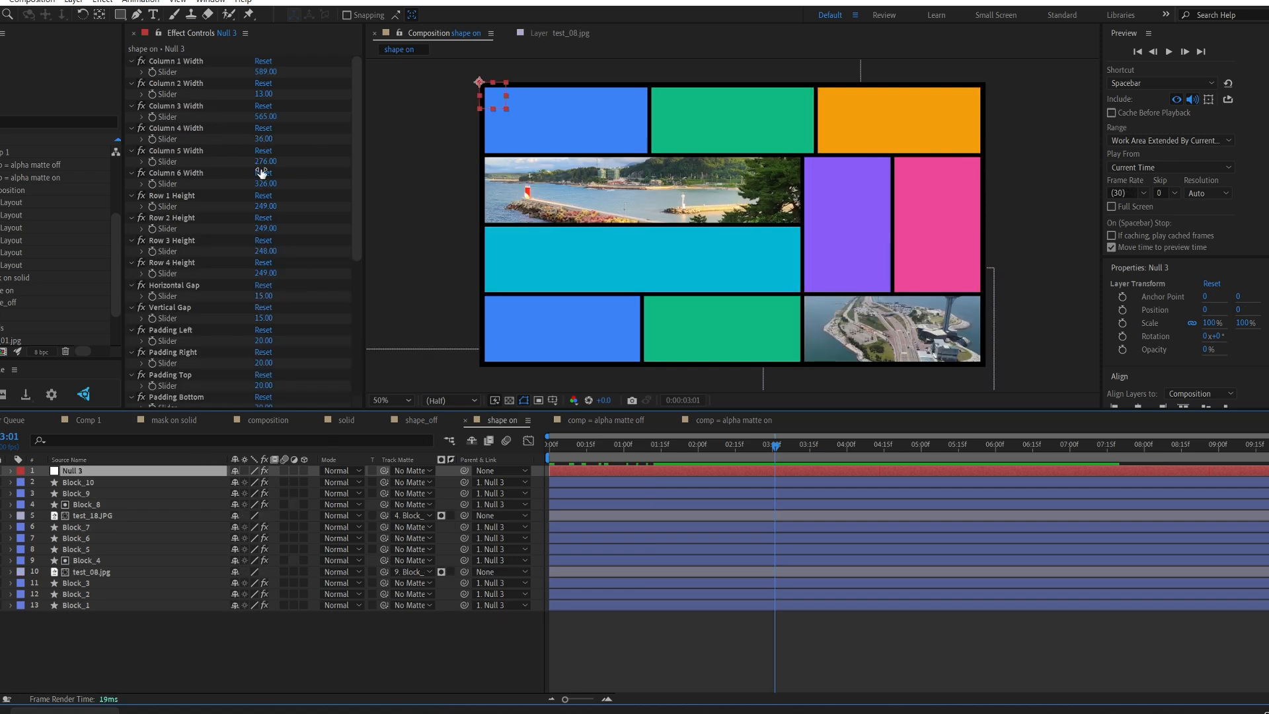
Examine the Dynamic Grid export options and the effect controls of Null 3, Block_10 and test_18.JPG in the shape on composition
{"action": "left_click_drag", "start_coordinate": [1268, 154], "coordinate": [731, 122]}
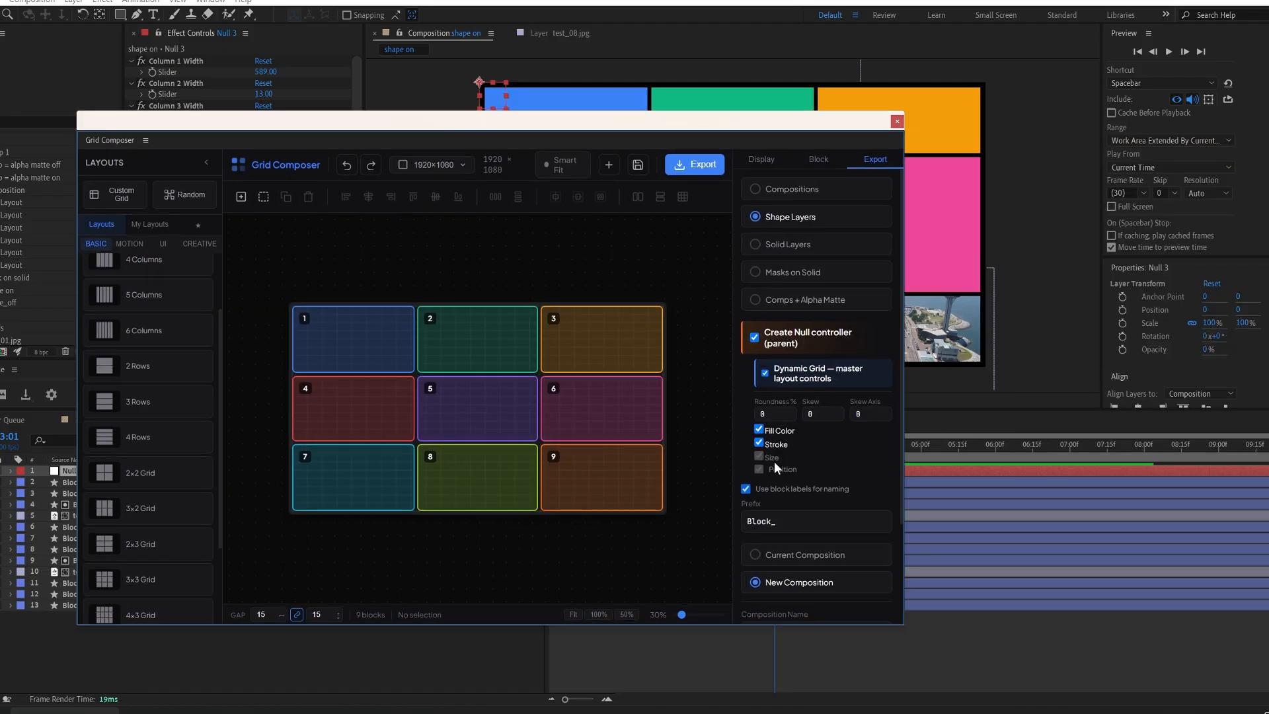
{"action": "left_click_drag", "start_coordinate": [623, 137], "coordinate": [1268, 177]}
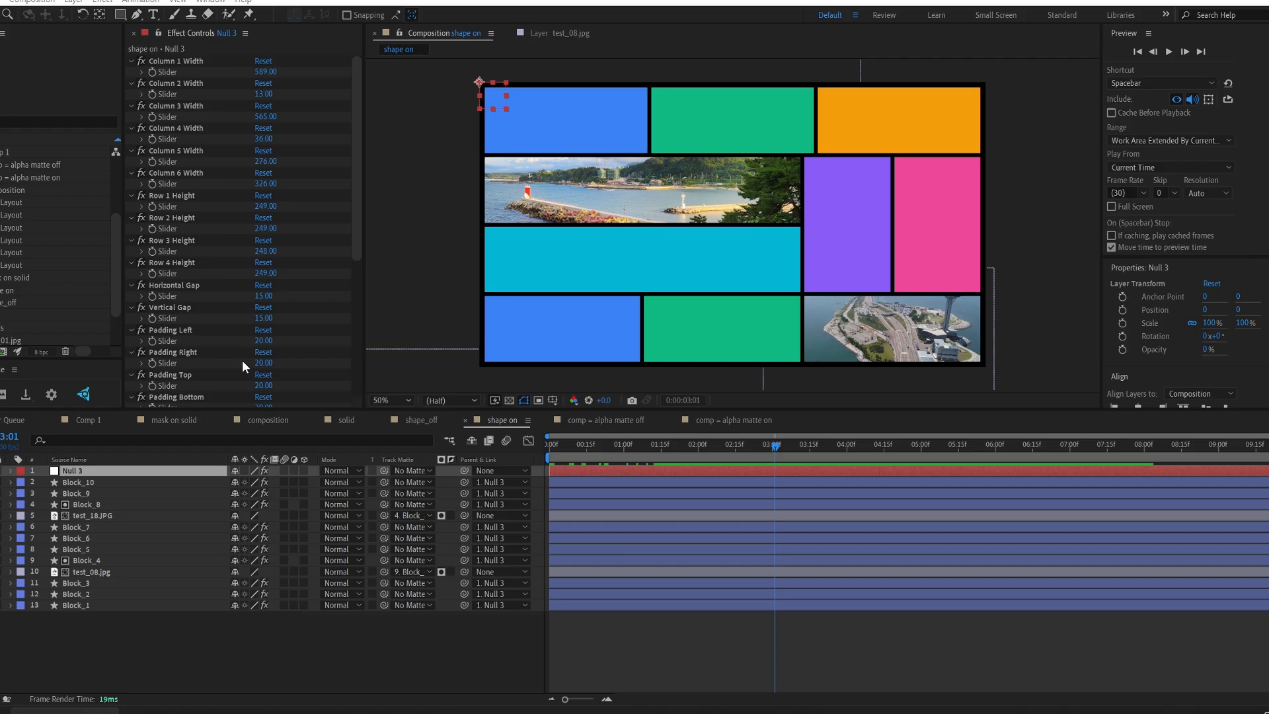
{"action": "scroll", "coordinate": [228, 317], "scroll_direction": "down", "scroll_amount": 7}
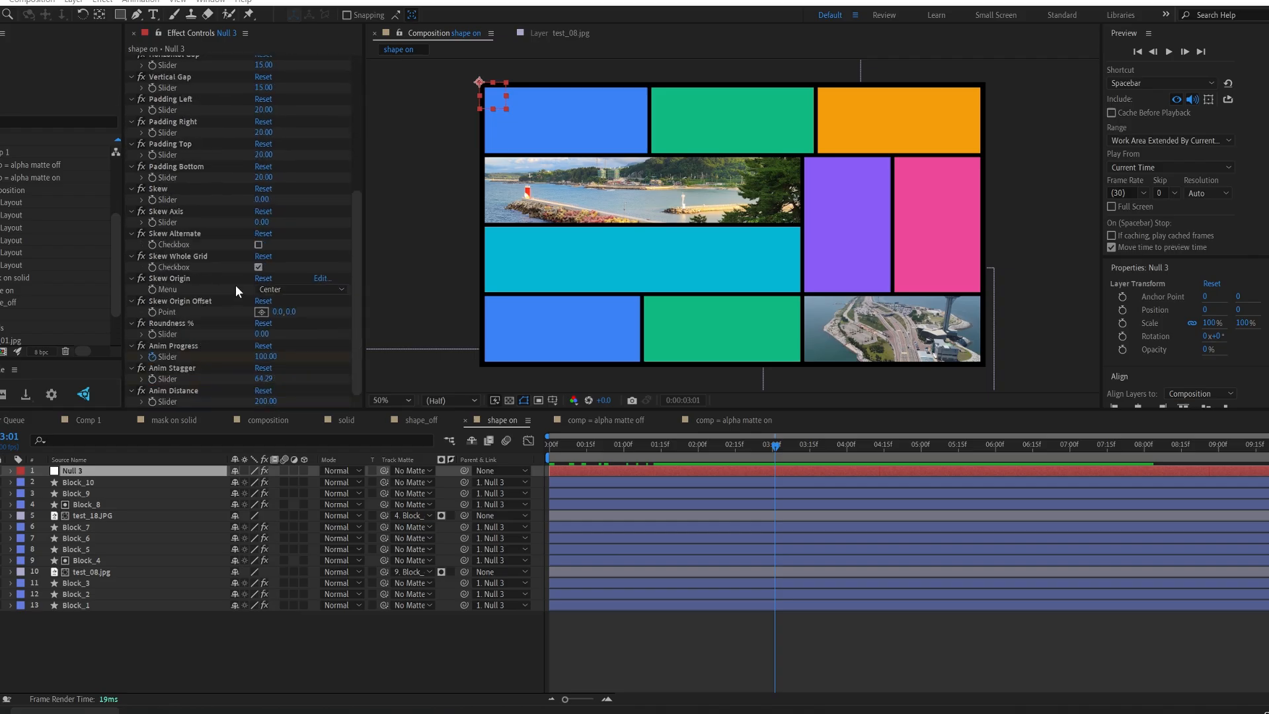
{"action": "left_click", "coordinate": [152, 481]}
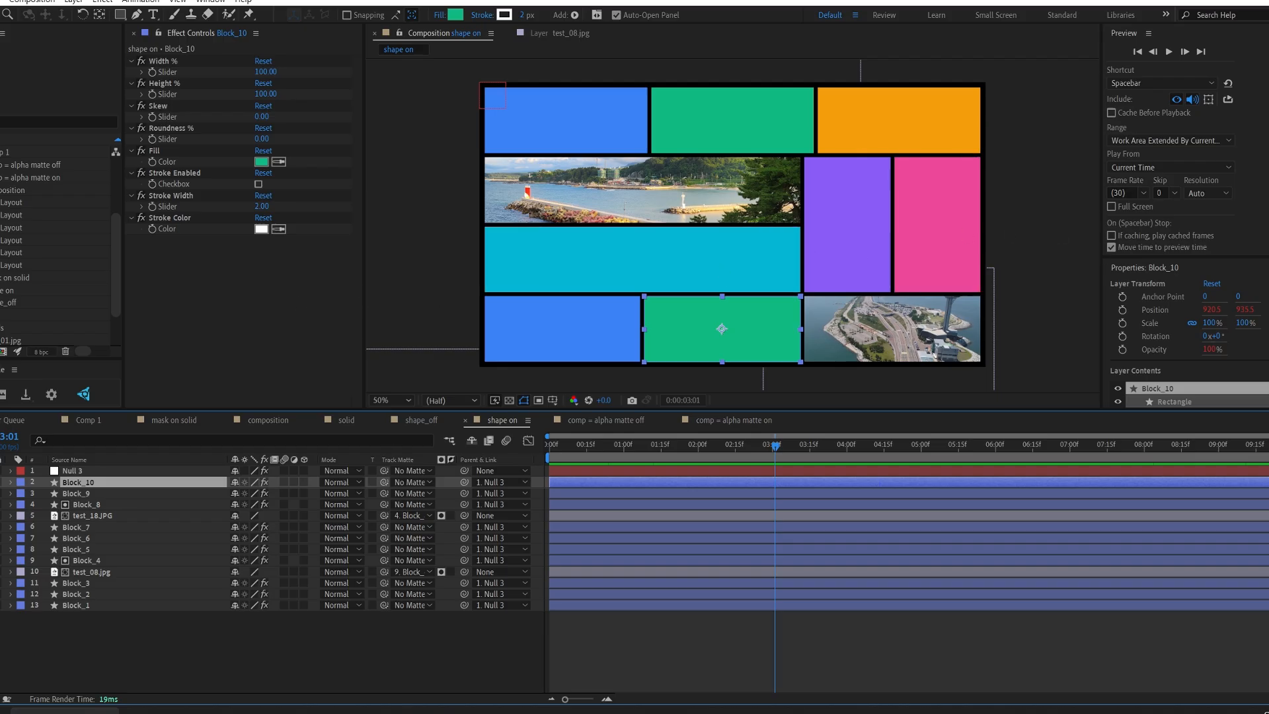
{"action": "left_click", "coordinate": [160, 516]}
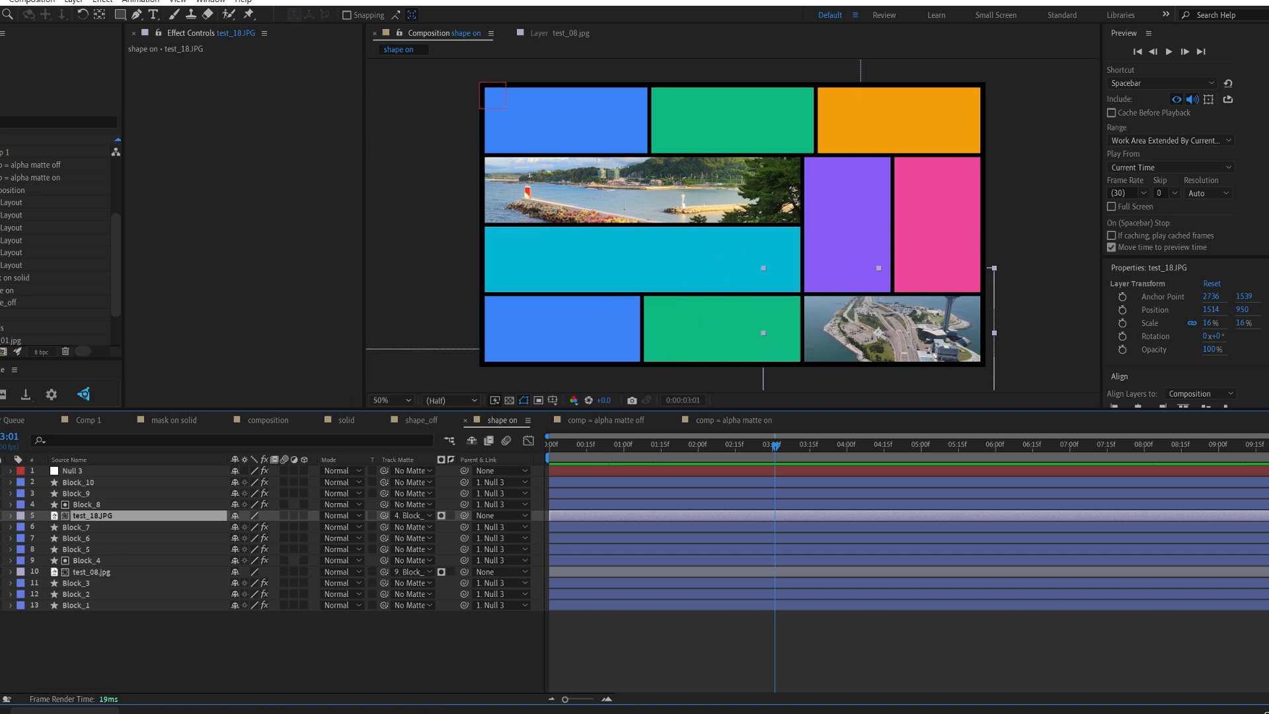
Export the nine-block grid as Solid Layers into a new composition named Grid Layout
{"action": "left_click_drag", "start_coordinate": [1268, 139], "coordinate": [576, 90]}
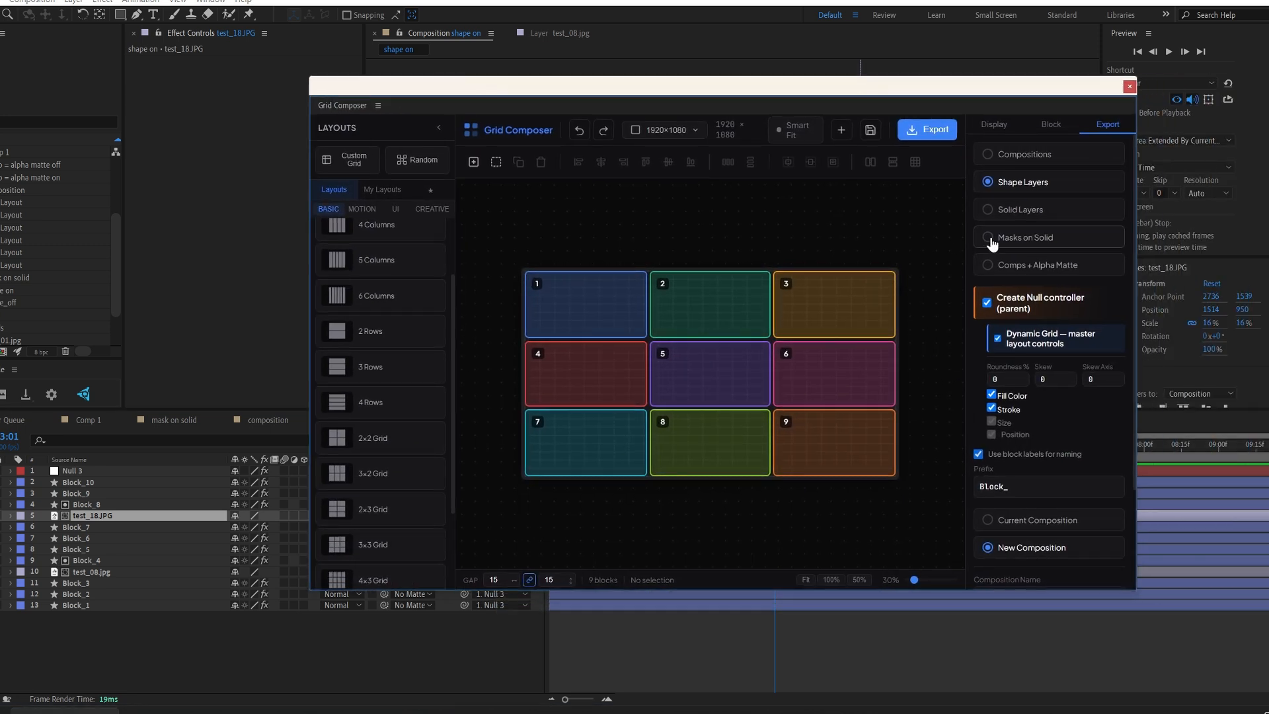
{"action": "left_click", "coordinate": [1038, 210]}
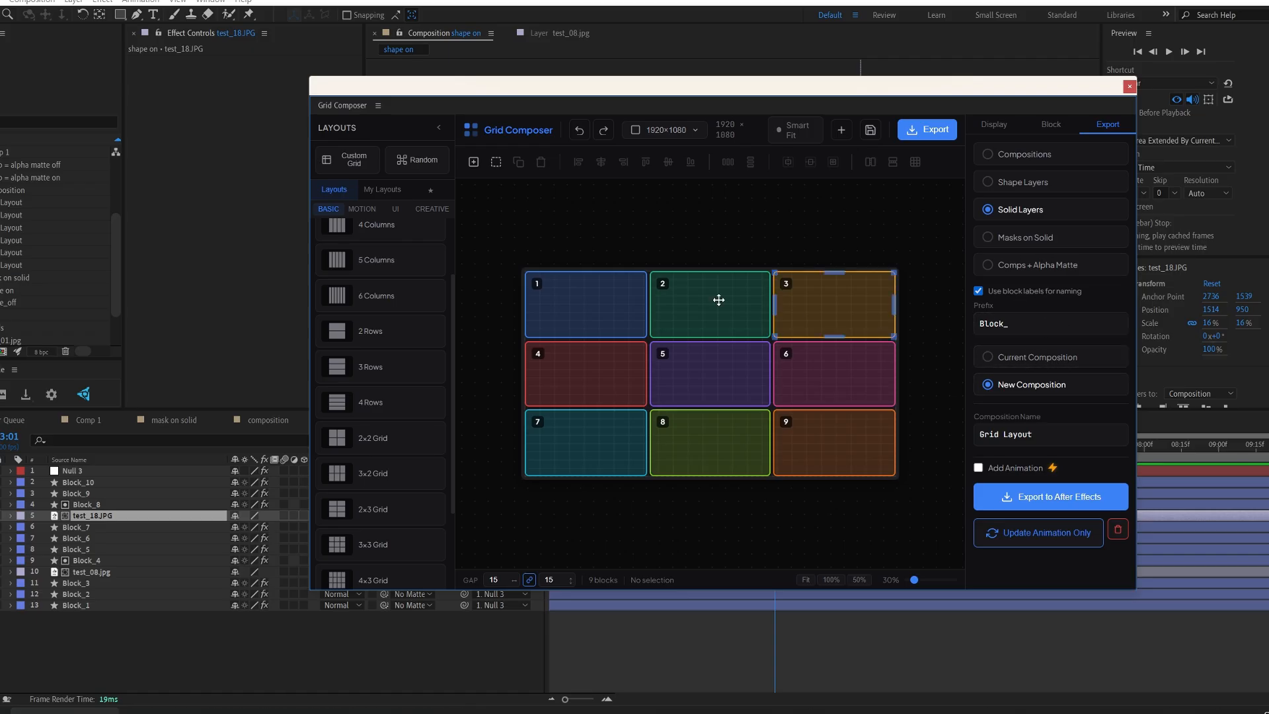
{"action": "left_click", "coordinate": [819, 394]}
{"action": "left_click", "coordinate": [949, 410]}
{"action": "left_click", "coordinate": [1050, 497]}
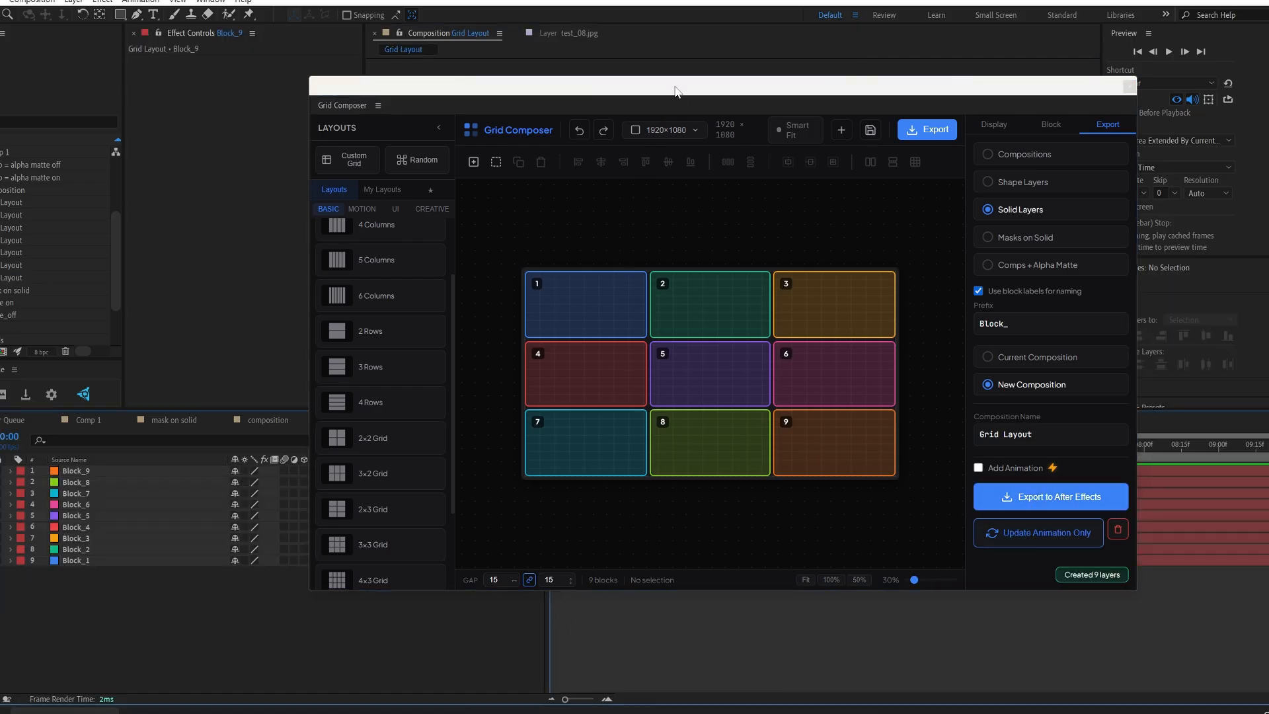
{"action": "left_click_drag", "start_coordinate": [675, 92], "coordinate": [1268, 198]}
Place test_01.jpg directly below Block_8 in the Grid Layout composition and use Block_8 as its track matte
{"action": "left_click_drag", "start_coordinate": [563, 444], "coordinate": [671, 456]}
{"action": "left_click", "coordinate": [156, 486]}
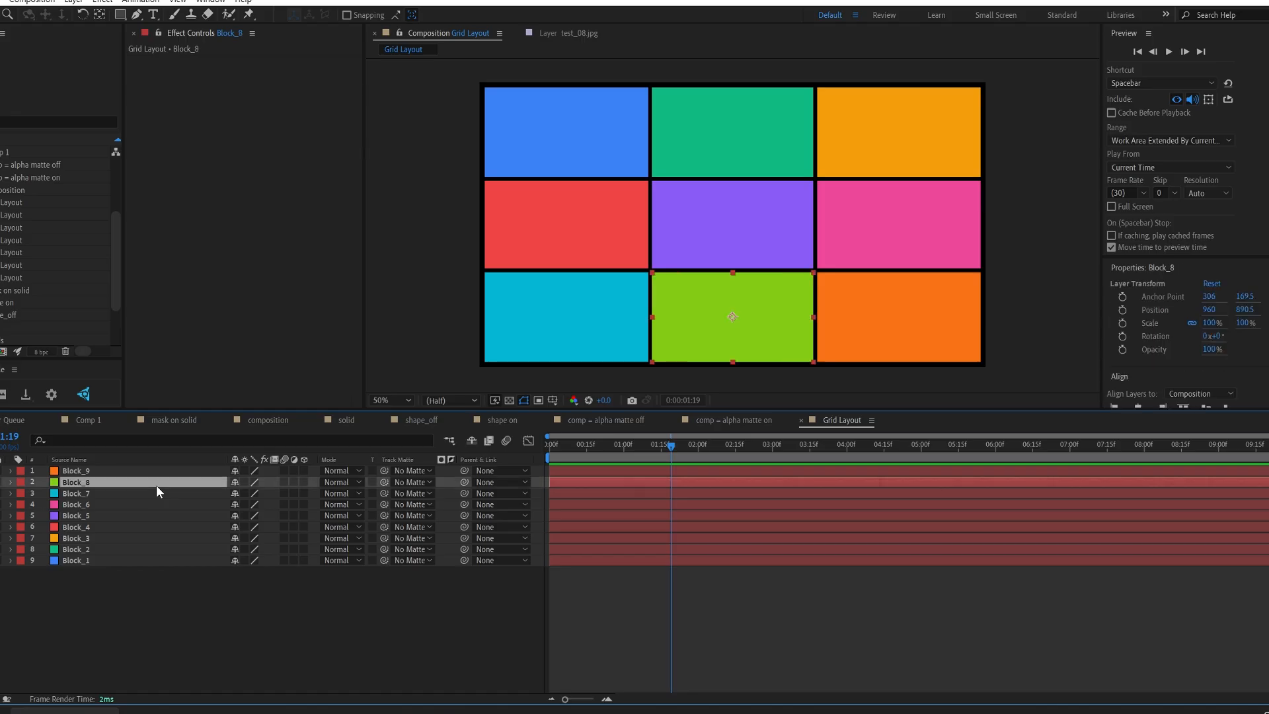
{"action": "scroll", "coordinate": [34, 252], "scroll_direction": "down", "scroll_amount": 3}
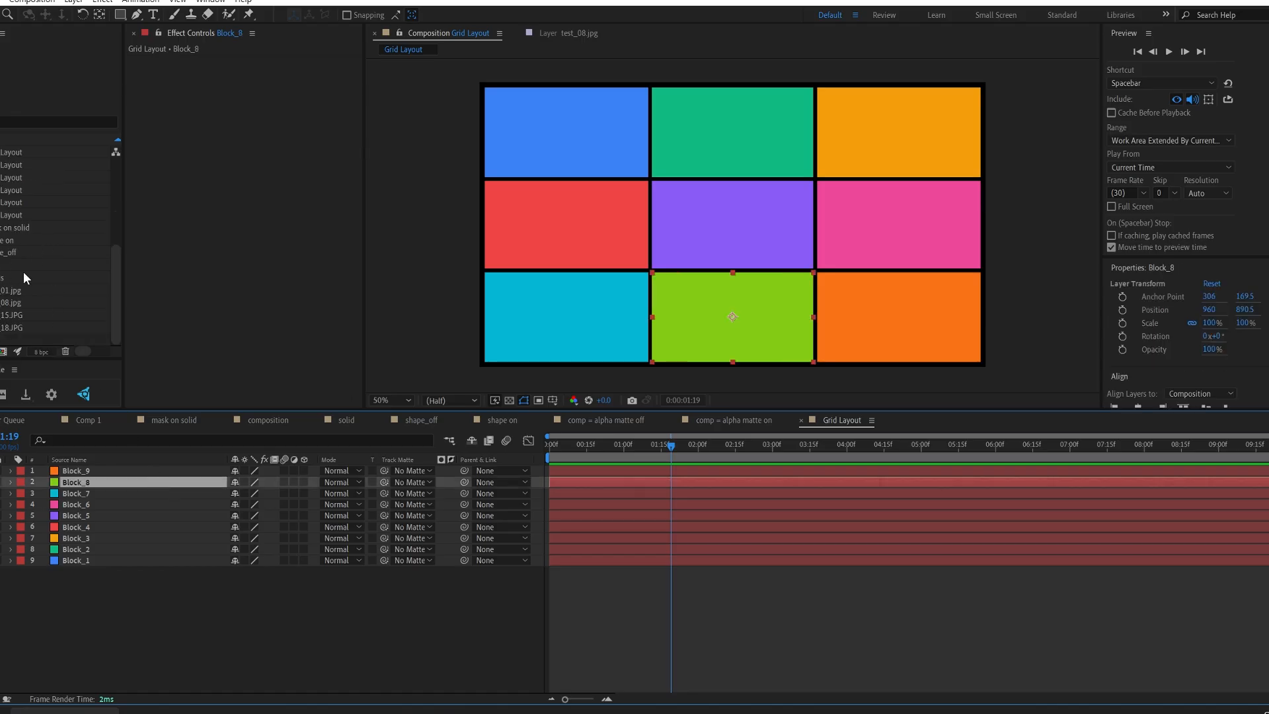
{"action": "left_click_drag", "start_coordinate": [18, 290], "coordinate": [198, 489]}
{"action": "left_click_drag", "start_coordinate": [383, 493], "coordinate": [211, 481]}
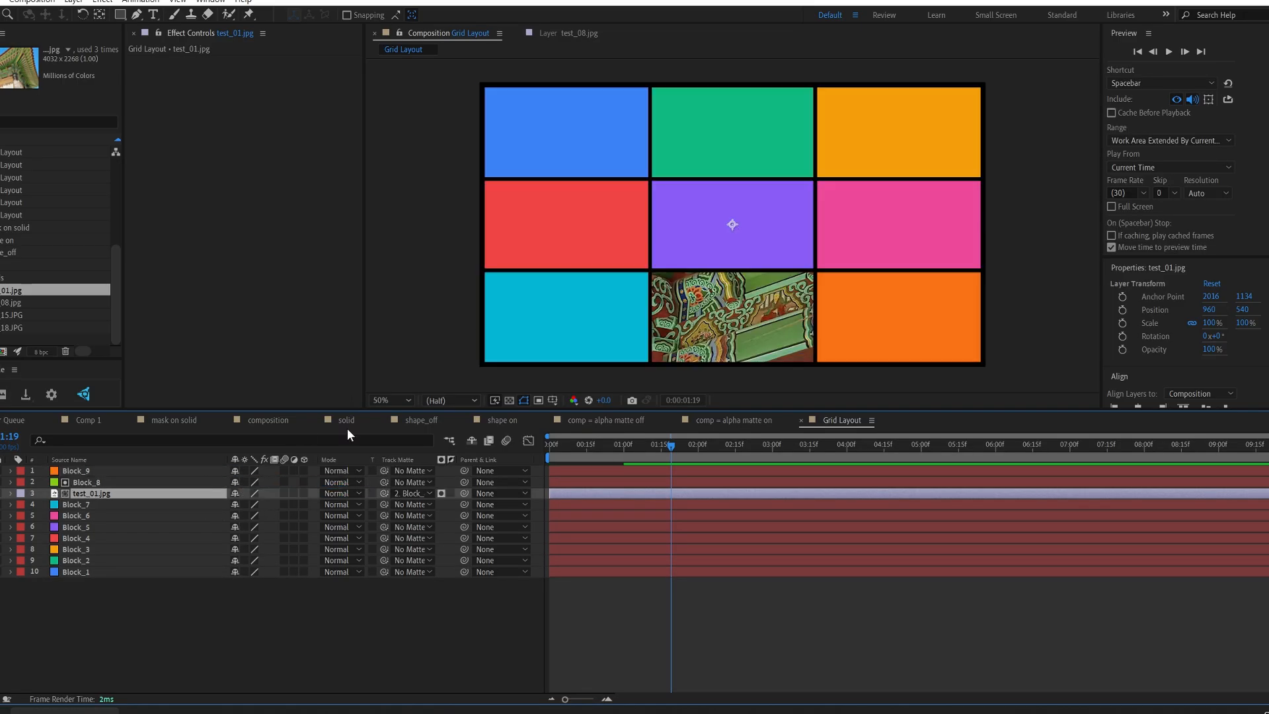
Set the anchor point of the matted test_01.jpg layer to 2016, 828 to reframe the image inside its block
{"action": "left_click", "coordinate": [195, 504]}
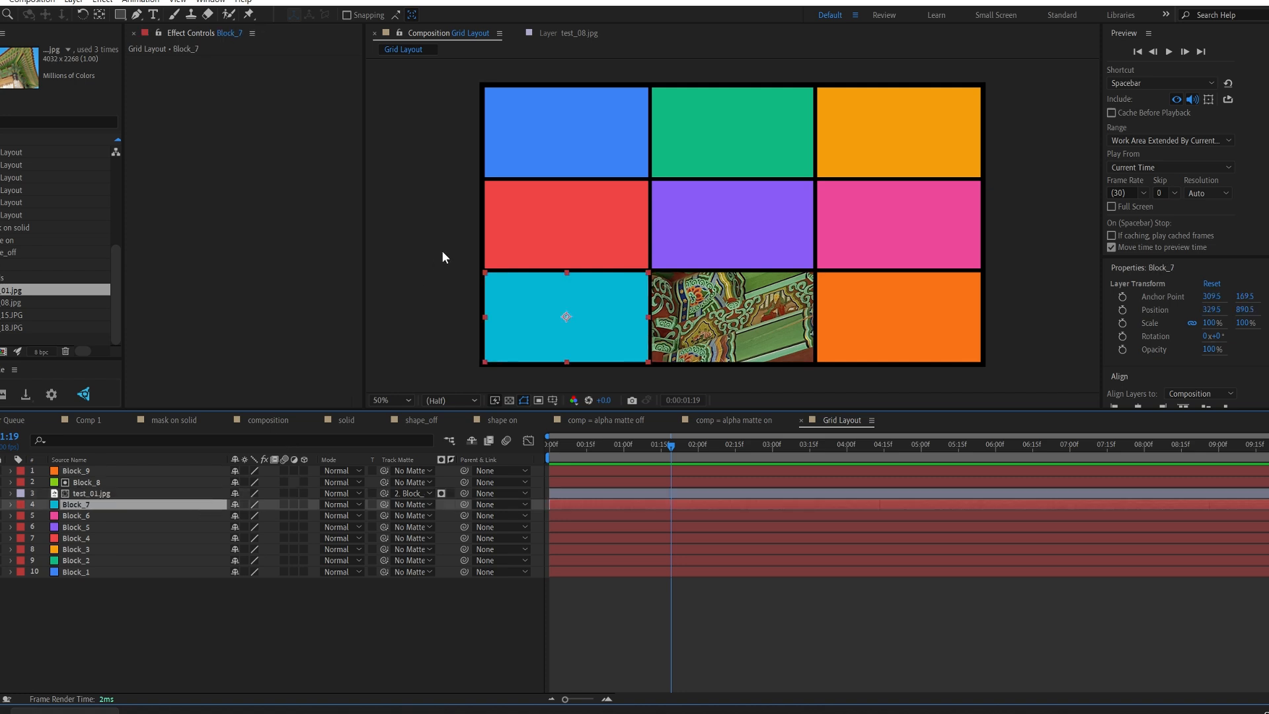
{"action": "left_click", "coordinate": [151, 490]}
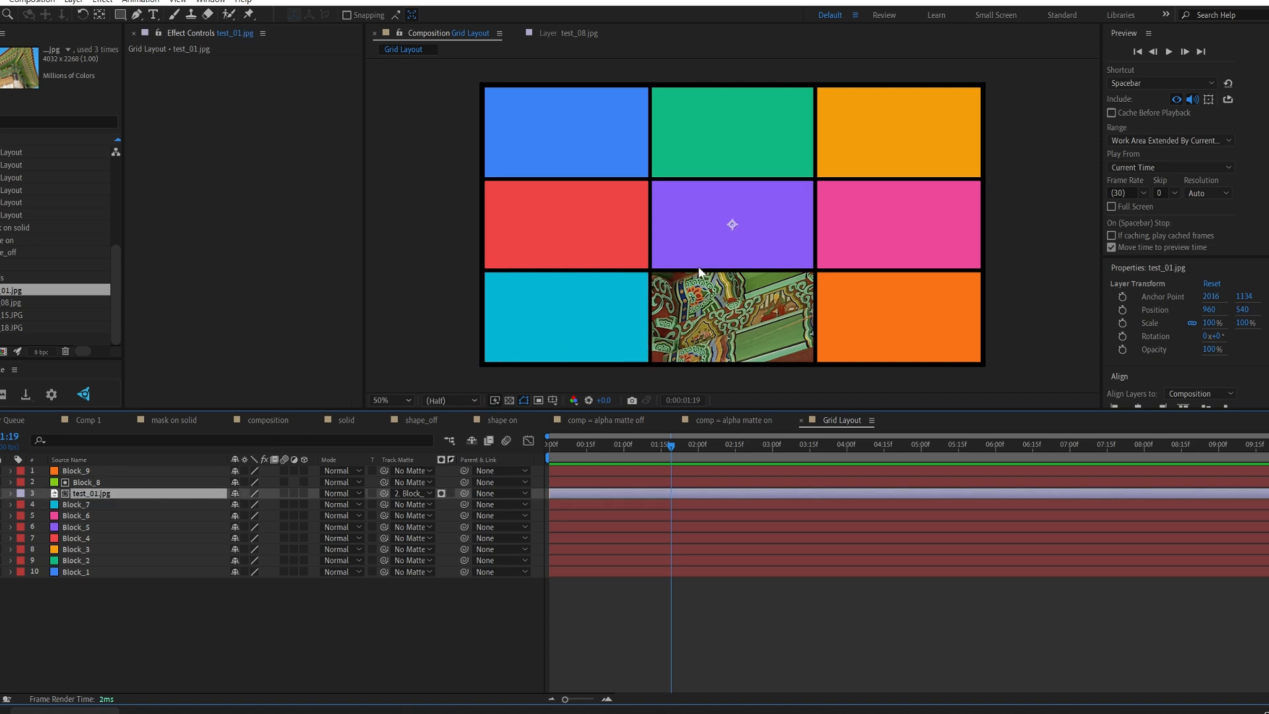
{"action": "key", "text": "a"}
{"action": "left_click_drag", "start_coordinate": [267, 504], "coordinate": [78, 524]}
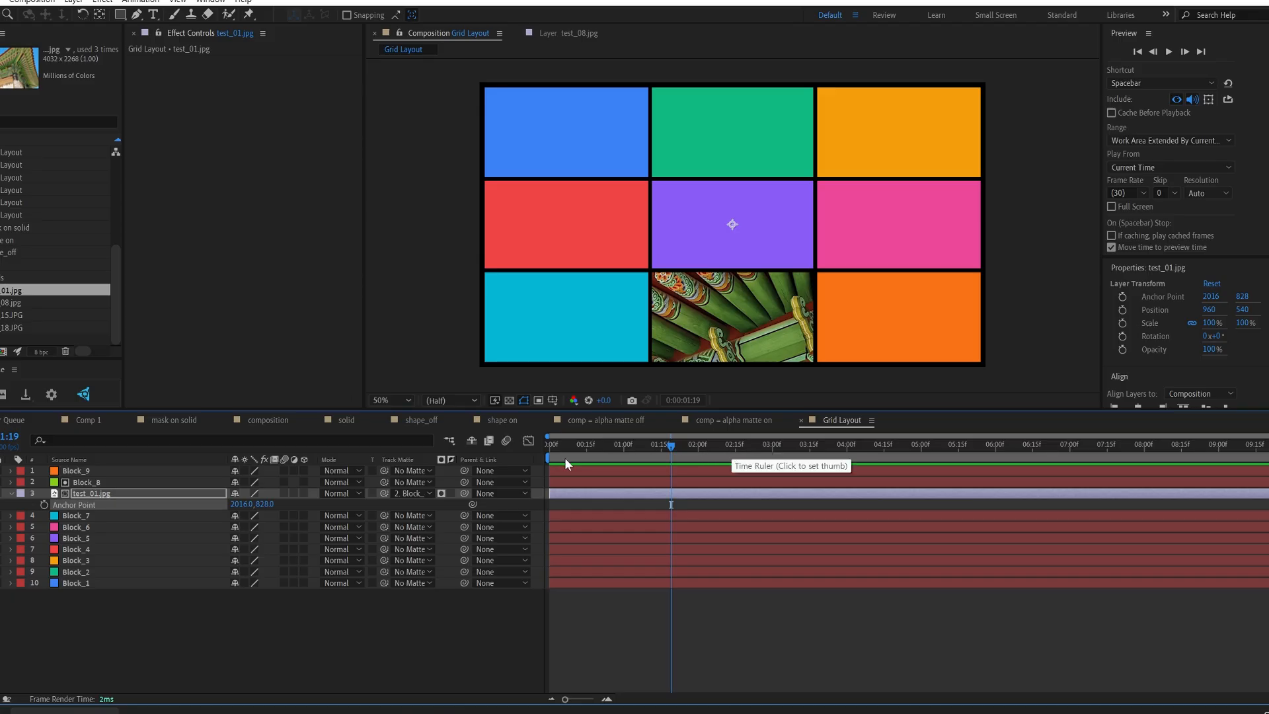
Scrub through the solid composition to preview its solid-layer blocks and matted images
{"action": "left_click", "coordinate": [350, 421]}
{"action": "left_click_drag", "start_coordinate": [593, 454], "coordinate": [697, 441]}
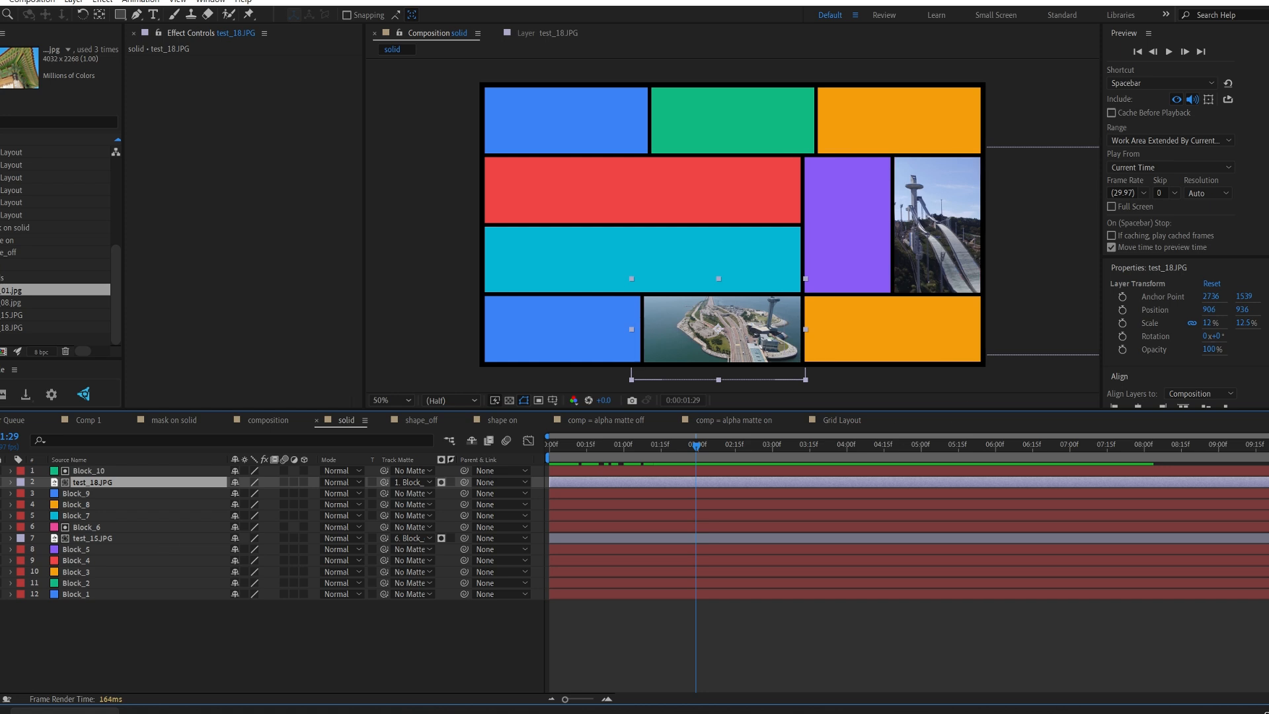
Compare the Comps + Alpha Matte export options with Compositions, and set the export mode to Compositions
{"action": "left_click_drag", "start_coordinate": [1268, 123], "coordinate": [645, 128]}
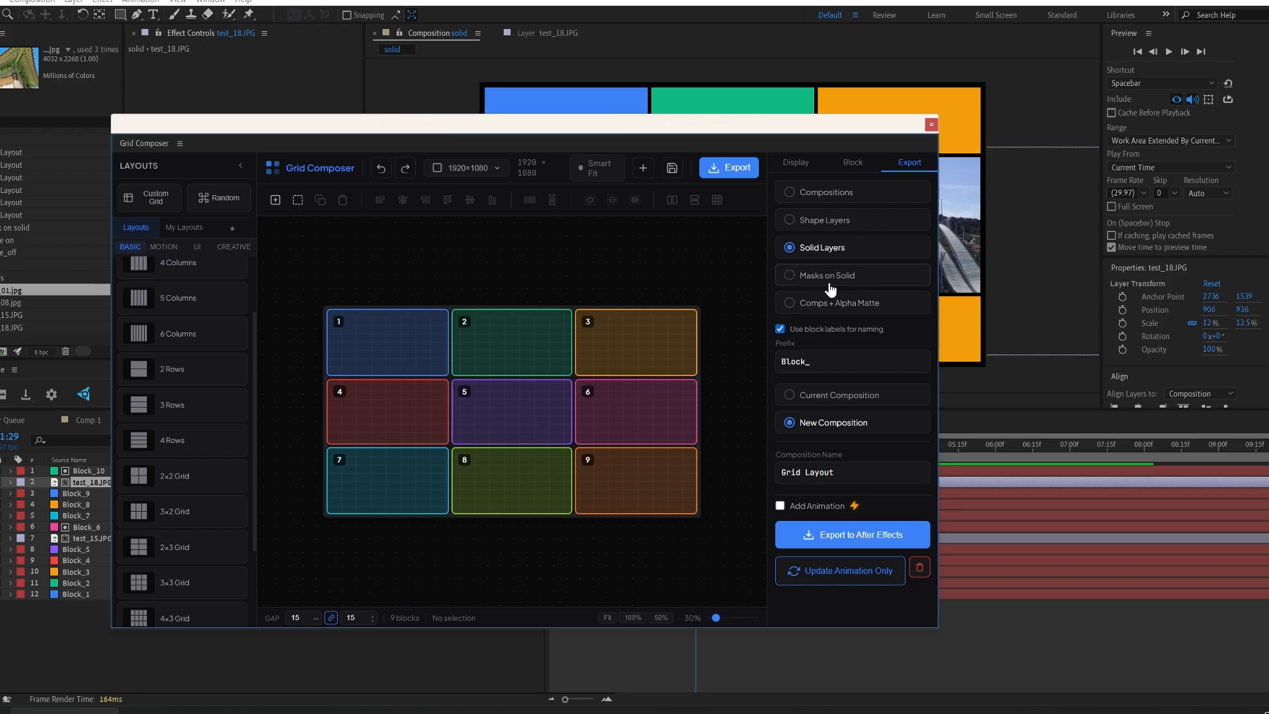
{"action": "left_click", "coordinate": [831, 304]}
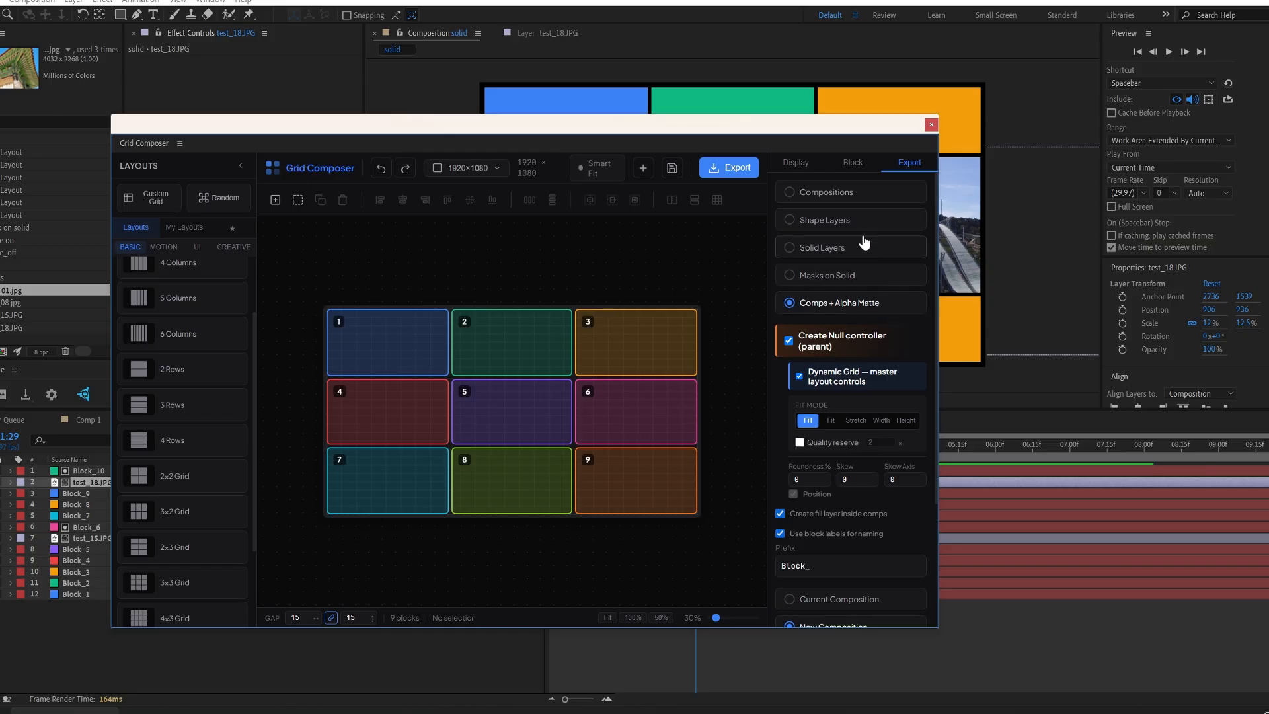
{"action": "left_click", "coordinate": [840, 194]}
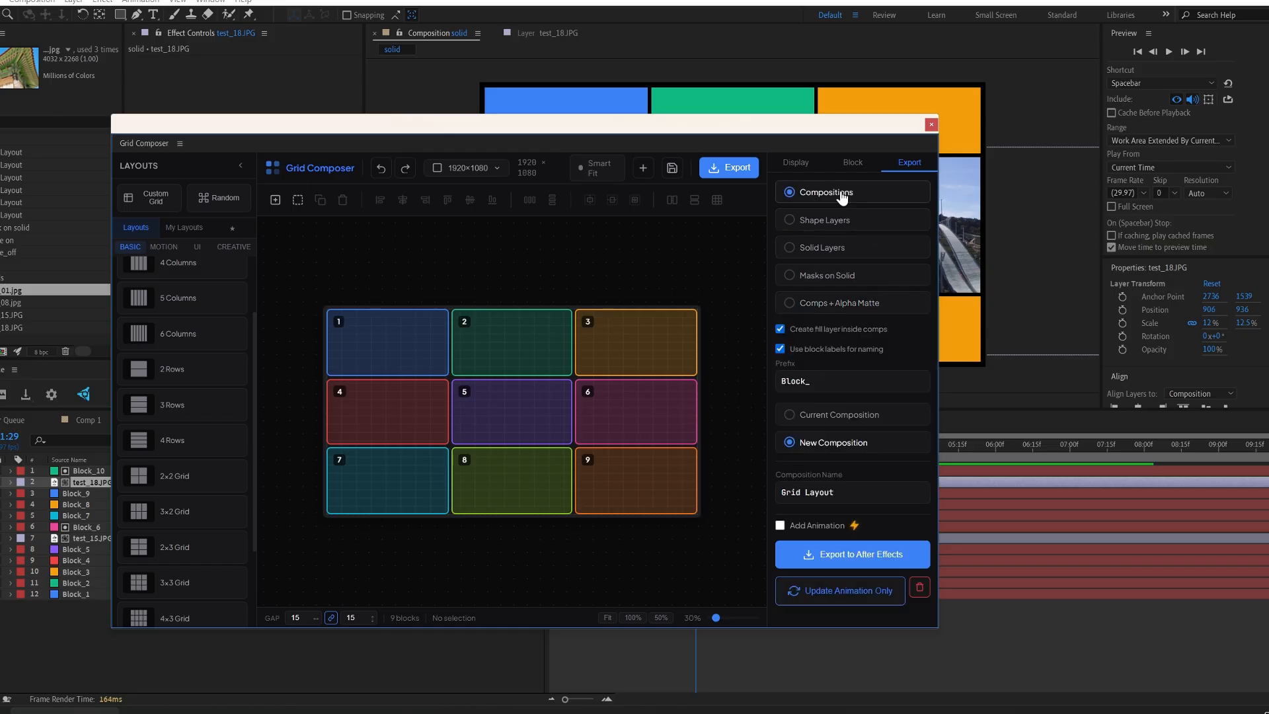
{"action": "left_click", "coordinate": [858, 306]}
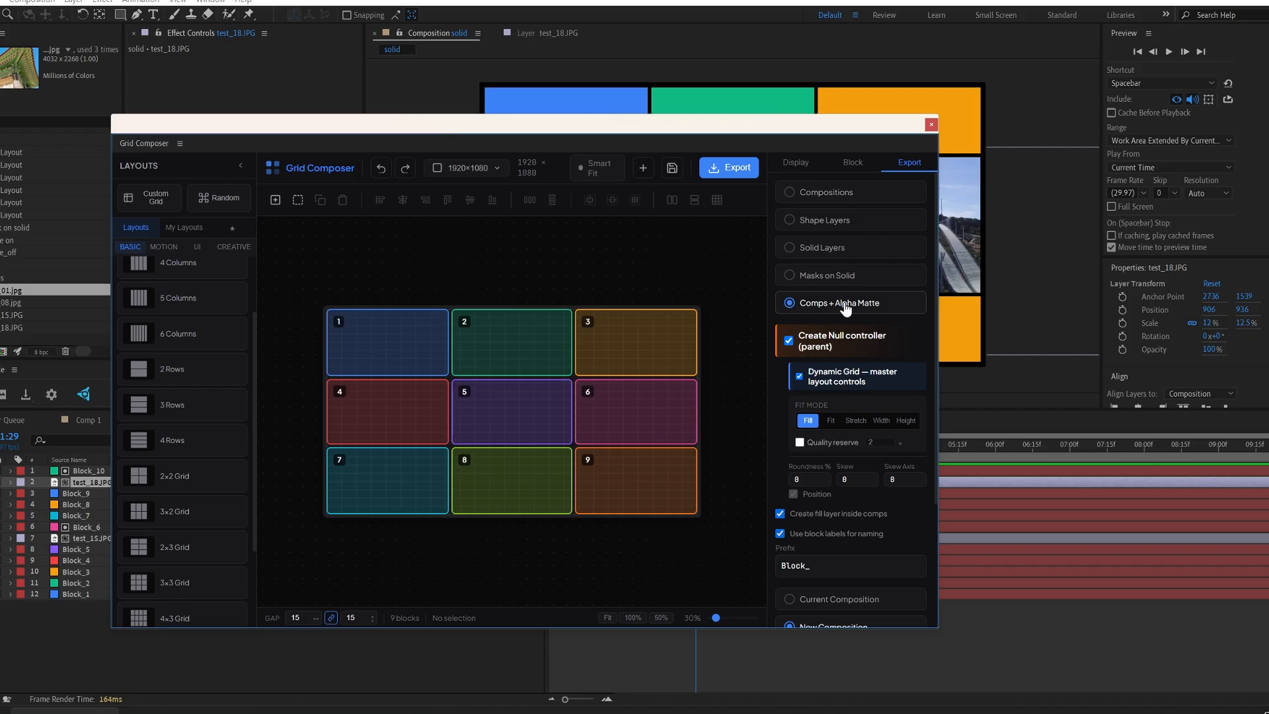
{"action": "left_click", "coordinate": [829, 192]}
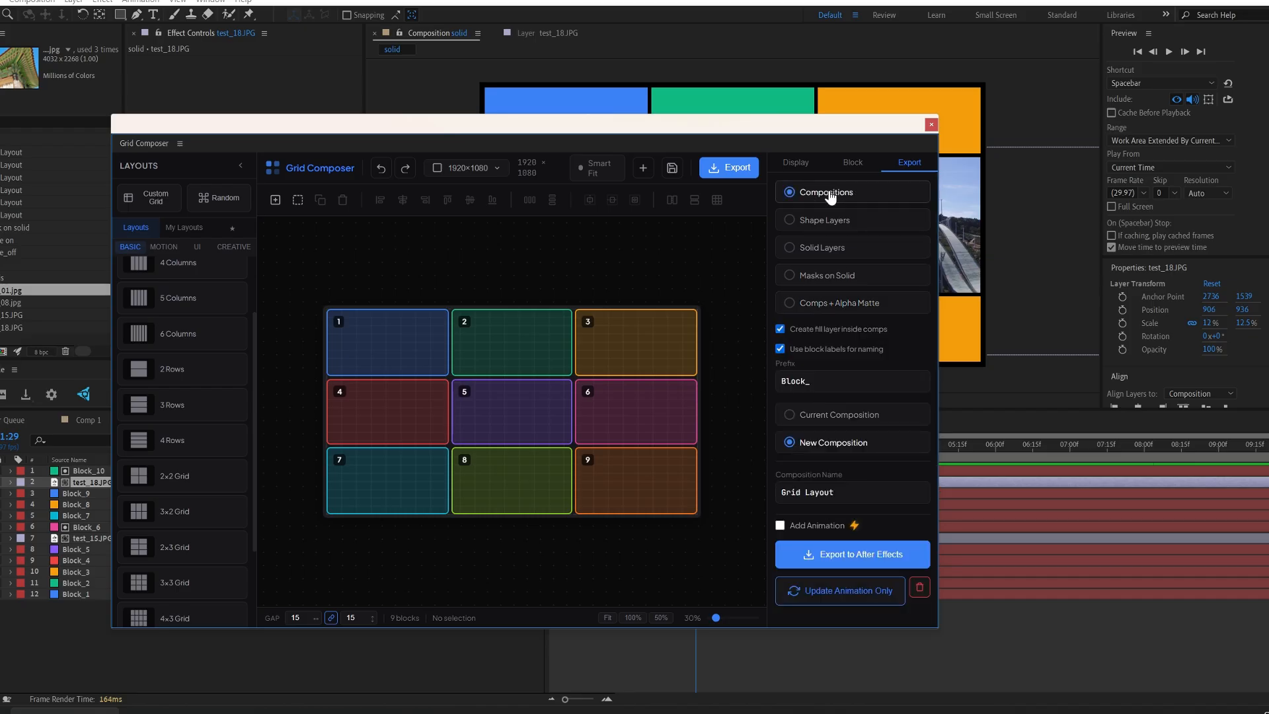
{"action": "left_click_drag", "start_coordinate": [636, 126], "coordinate": [925, 125]}
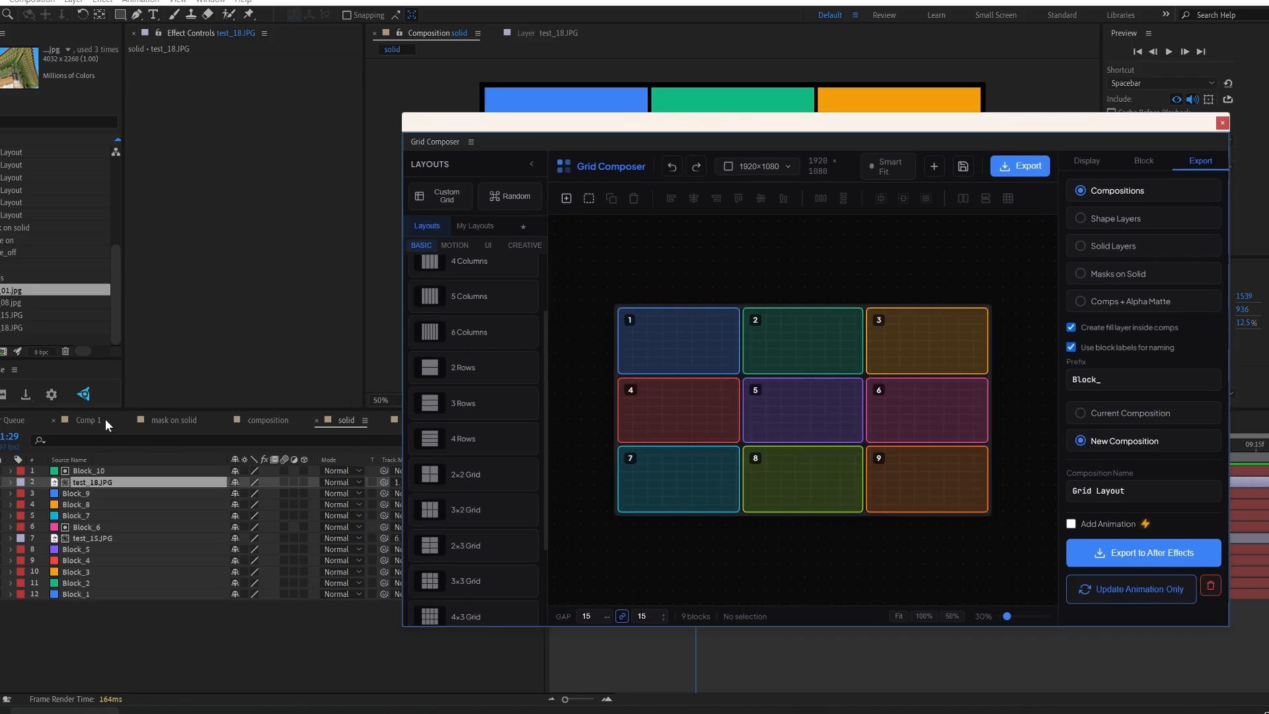
Show the composition timeline and set Grid Composer's export mode to Comps + Alpha Matte
{"action": "left_click", "coordinate": [264, 420]}
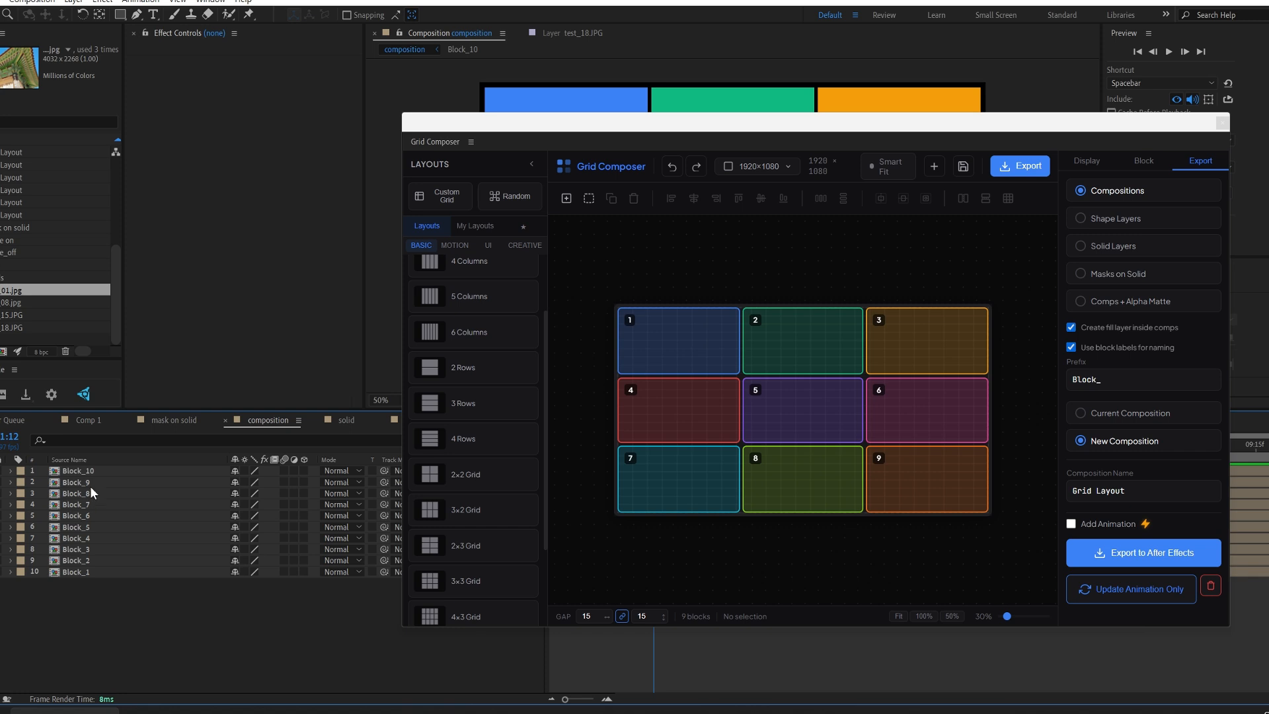
{"action": "left_click", "coordinate": [1135, 302]}
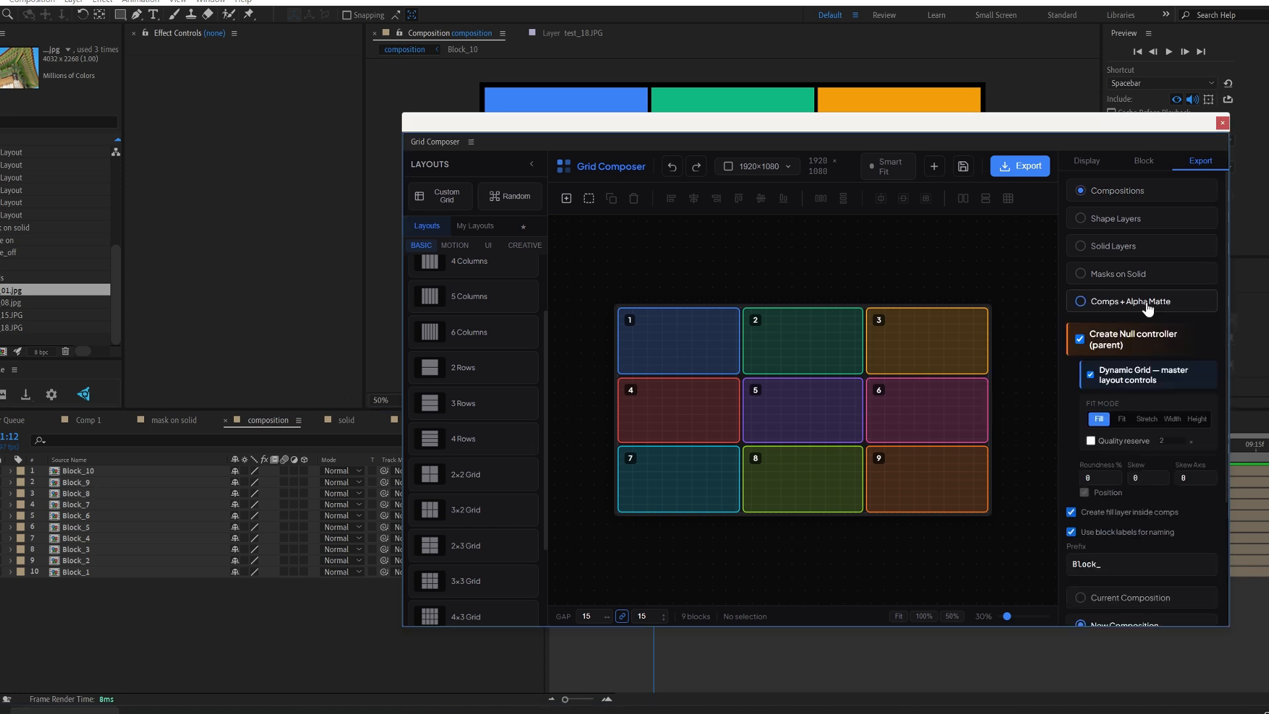
{"action": "left_click_drag", "start_coordinate": [1136, 129], "coordinate": [1131, 129]}
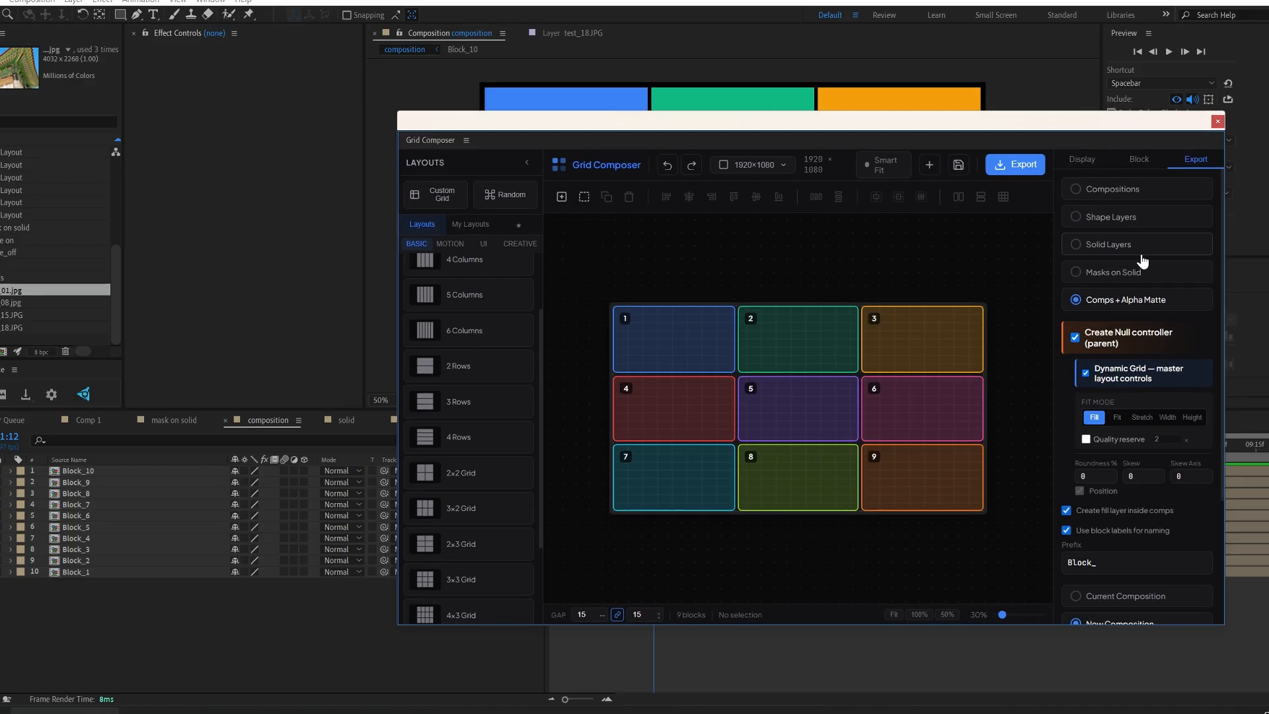
{"action": "left_click_drag", "start_coordinate": [1119, 125], "coordinate": [941, 125]}
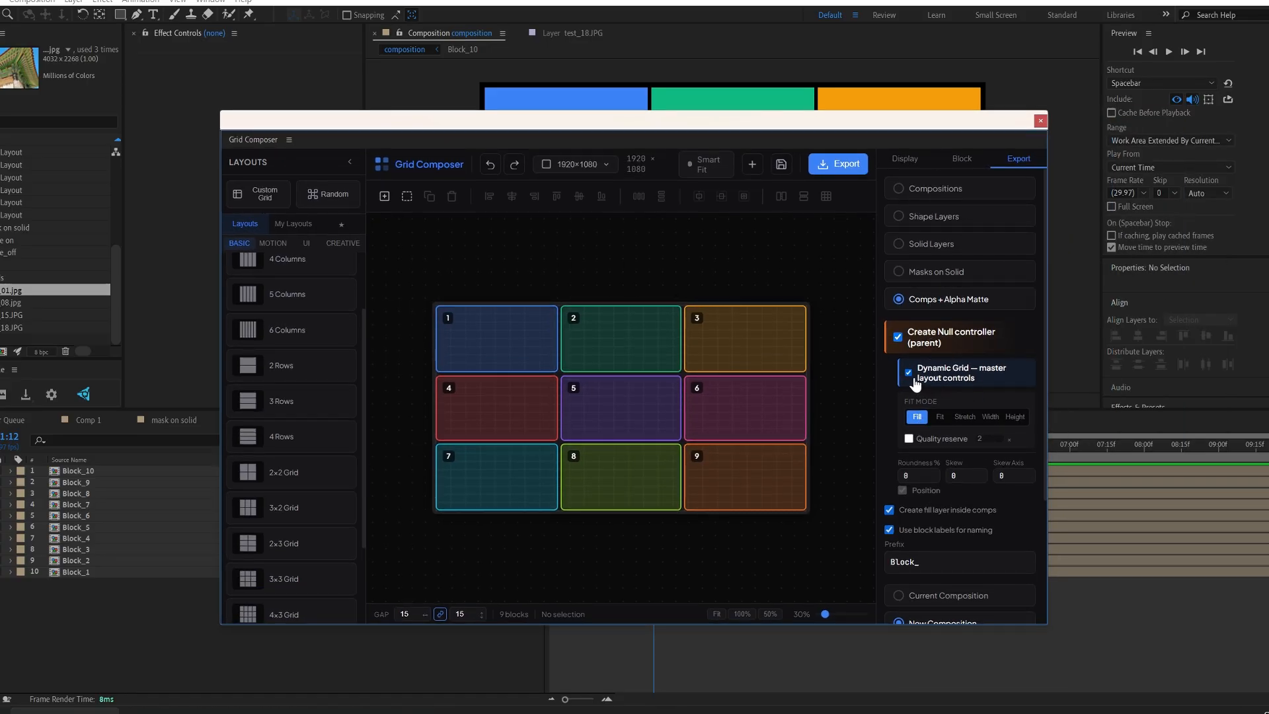
Enable Quality reserve at 2 for the Dynamic Grid, and compare the Compositions options with Comps + Alpha Matte
{"action": "left_click", "coordinate": [915, 382]}
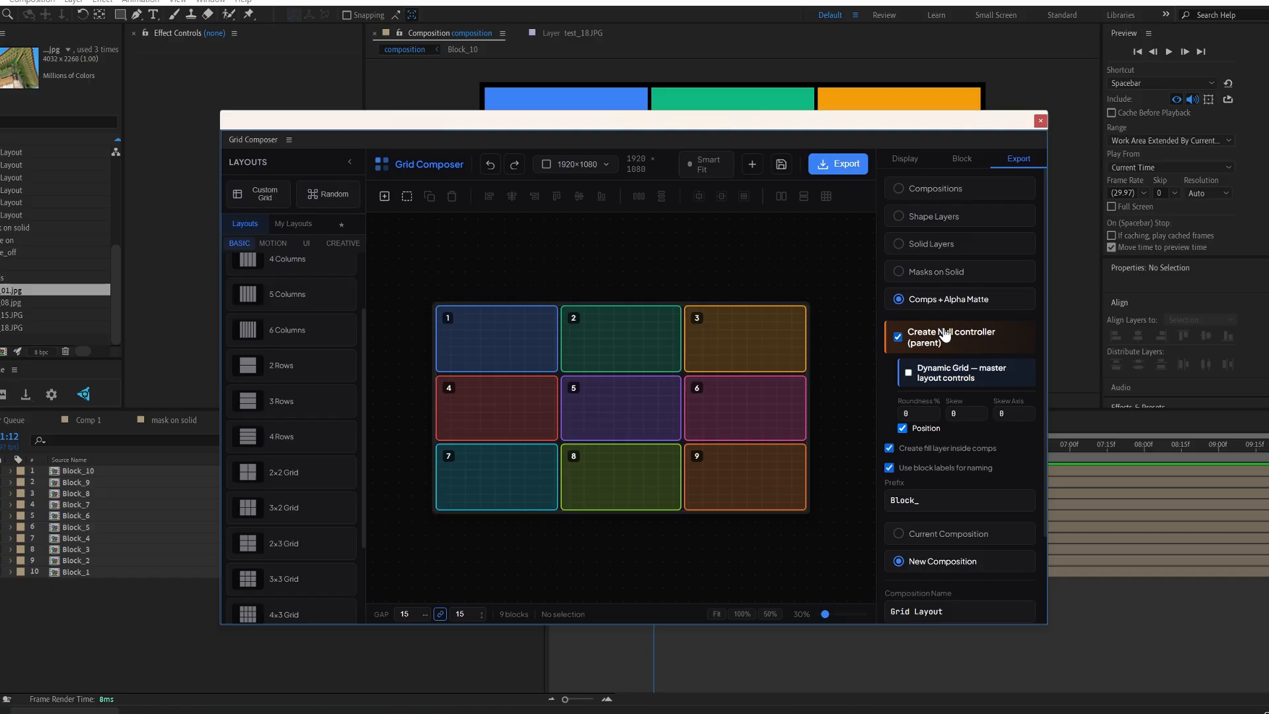
{"action": "left_click", "coordinate": [918, 375]}
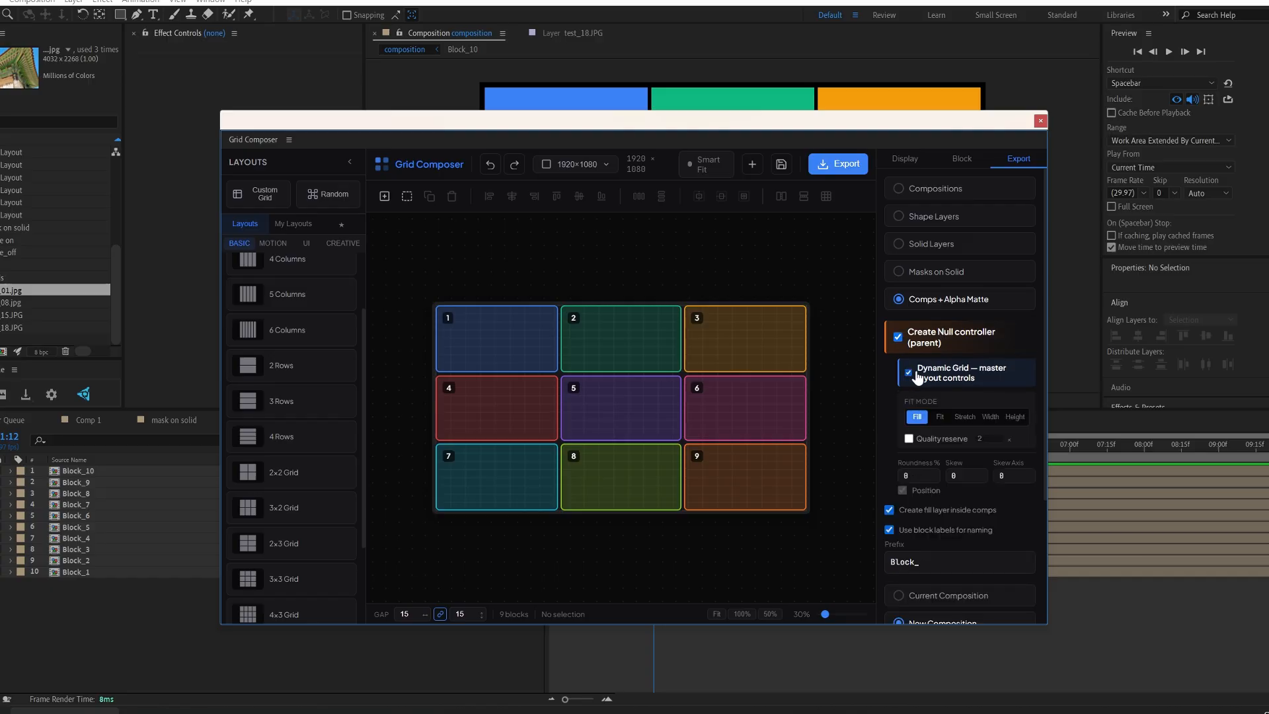
{"action": "left_click", "coordinate": [961, 439]}
{"action": "left_click_drag", "start_coordinate": [863, 125], "coordinate": [861, 124]}
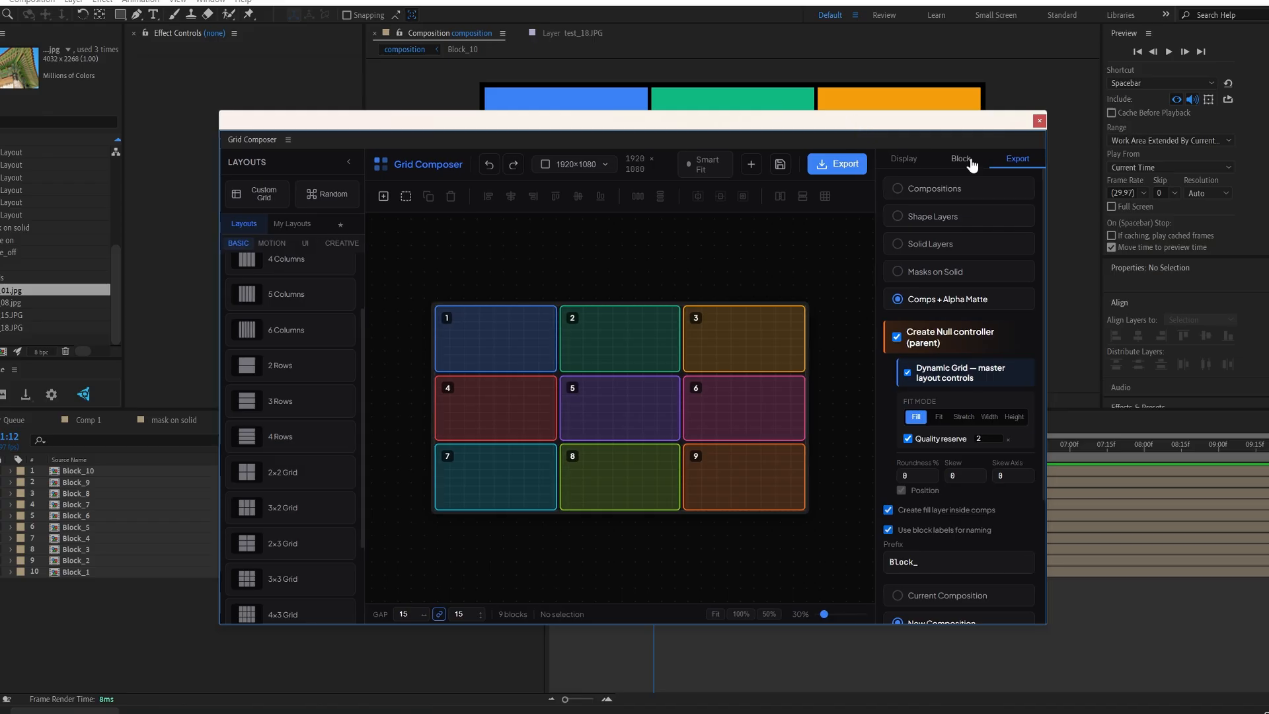
{"action": "left_click", "coordinate": [953, 190]}
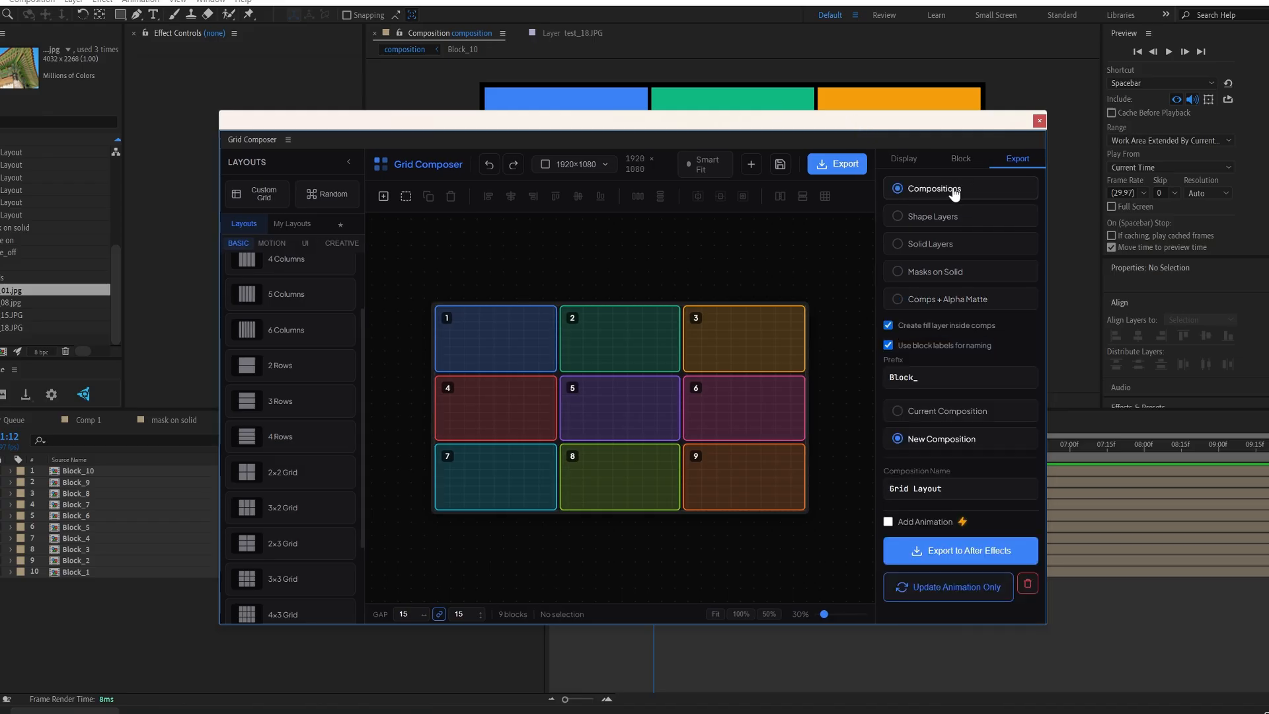
{"action": "left_click", "coordinate": [962, 304]}
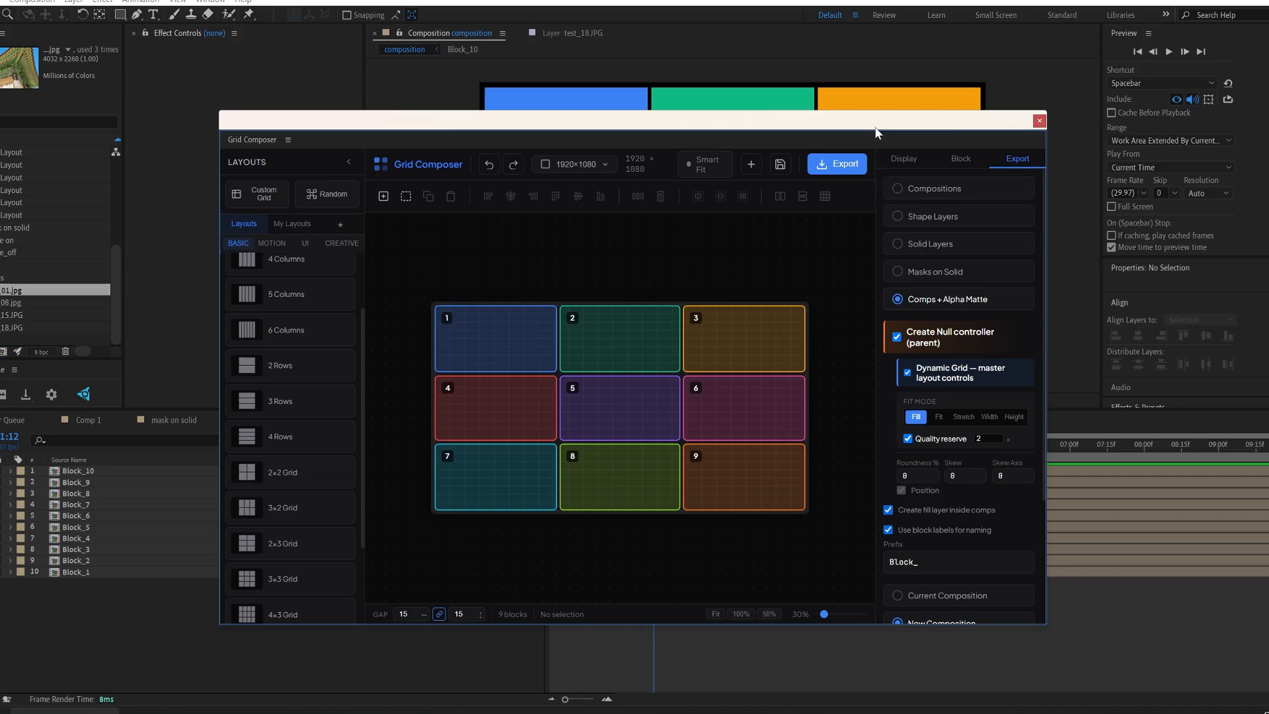
Open the comp = alpha matte off composition and scrub through its block animation
{"action": "left_click_drag", "start_coordinate": [877, 127], "coordinate": [1267, 225]}
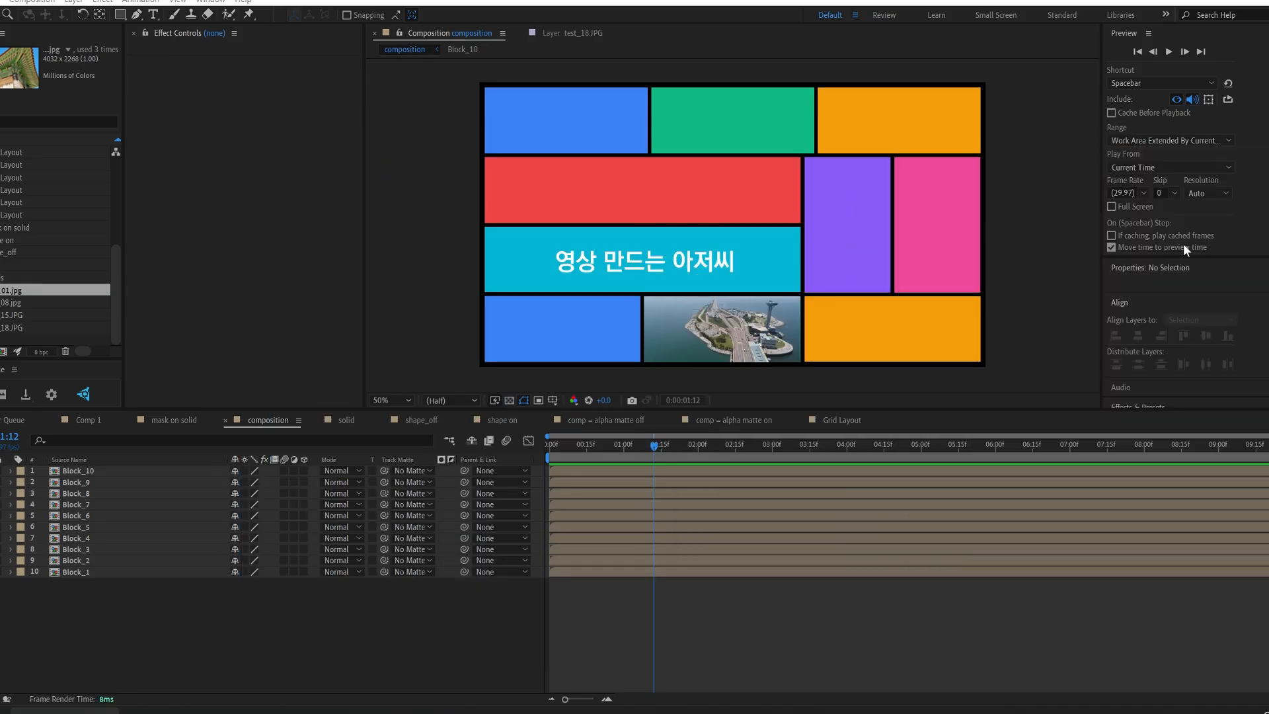
{"action": "left_click", "coordinate": [608, 419]}
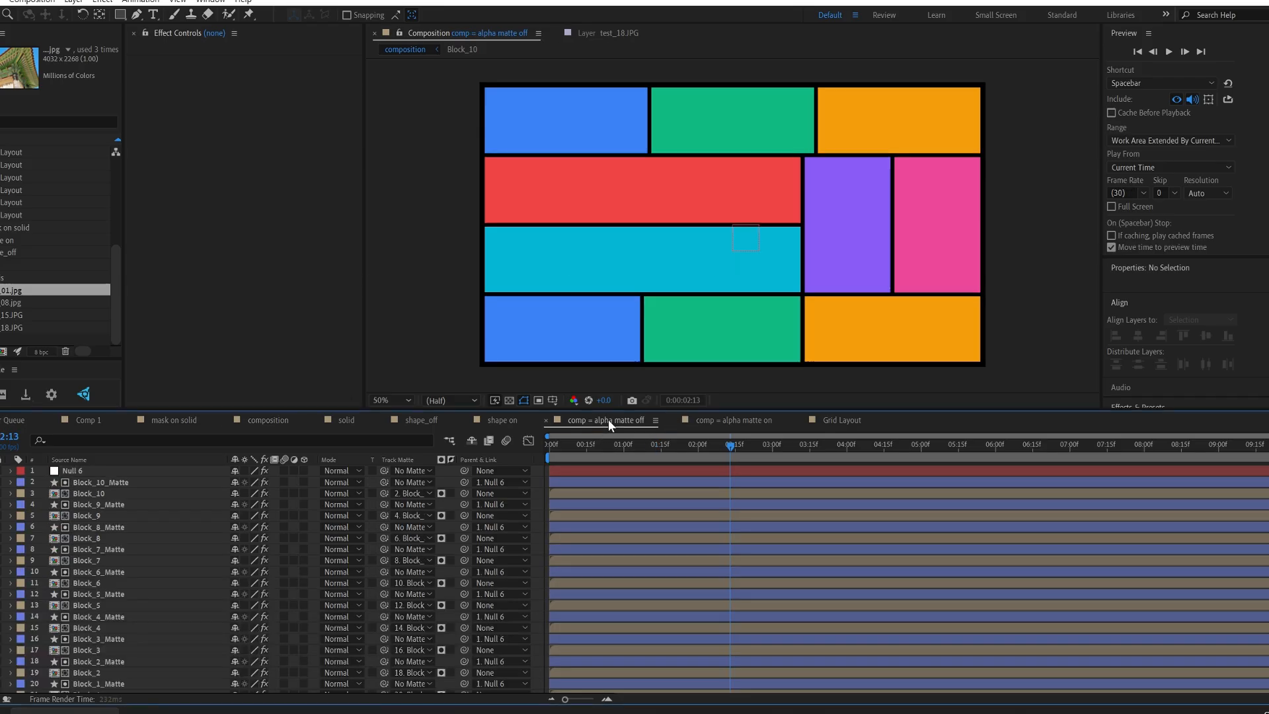
{"action": "left_click_drag", "start_coordinate": [560, 457], "coordinate": [723, 441]}
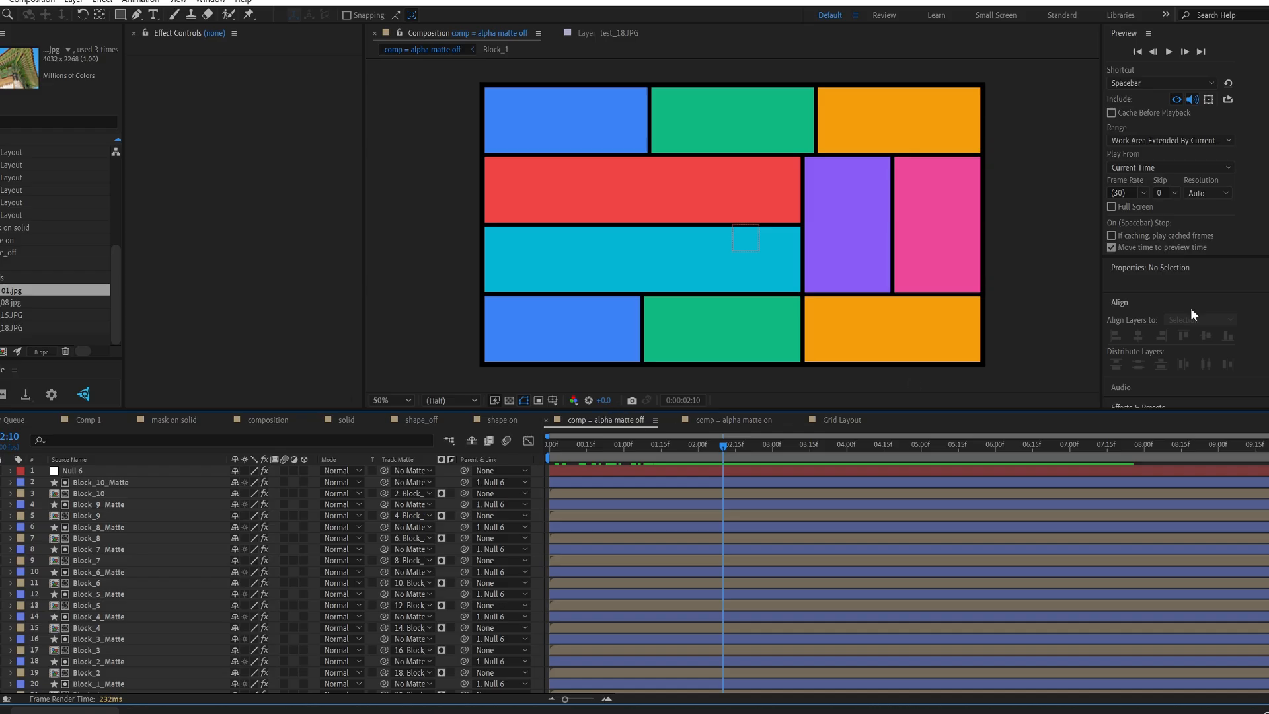
Turn off Dynamic Grid master layout controls, and inspect the effect controls of Null 6 and Block_10 in the alpha matte off composition
{"action": "left_click_drag", "start_coordinate": [1268, 169], "coordinate": [795, 162]}
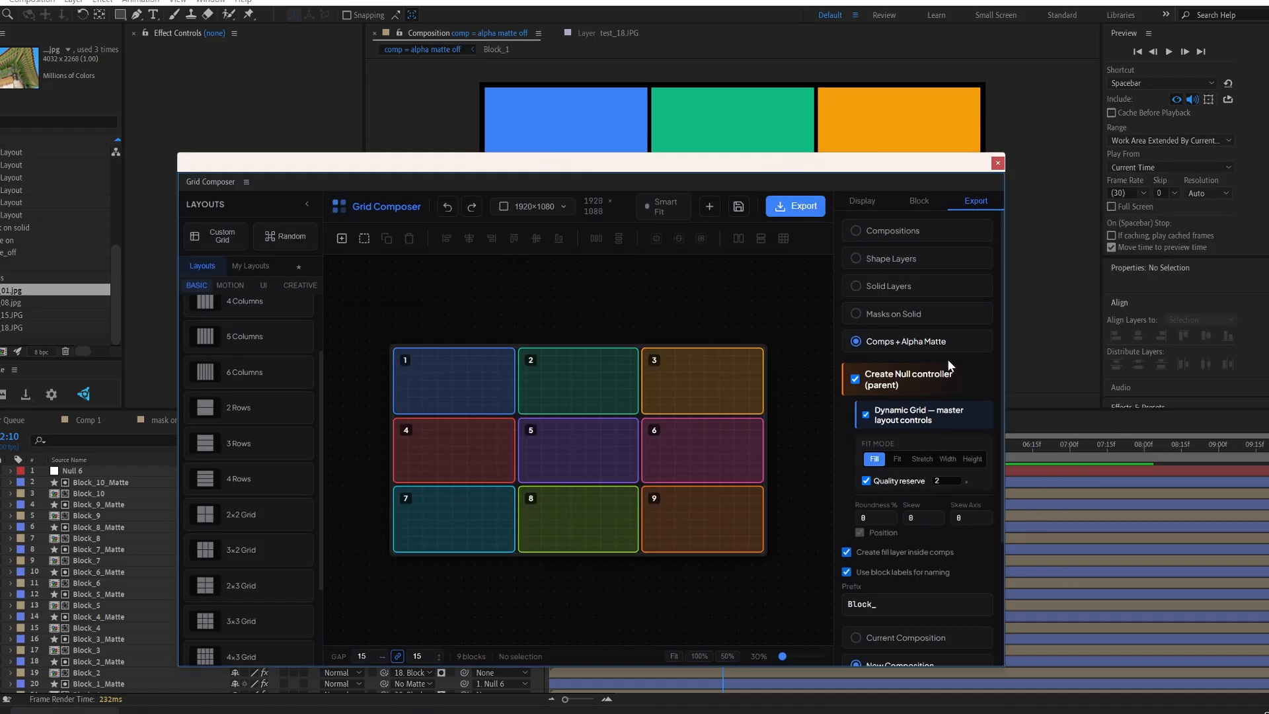
{"action": "left_click", "coordinate": [880, 420]}
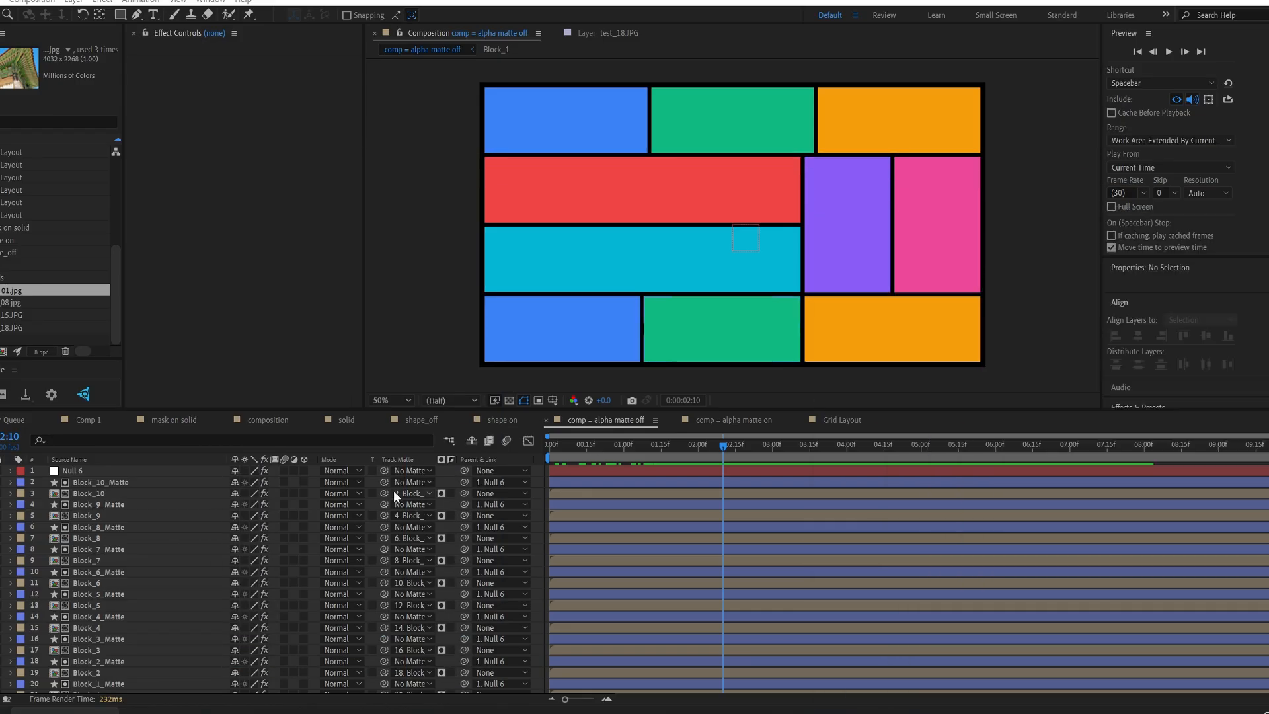
{"action": "left_click", "coordinate": [156, 470]}
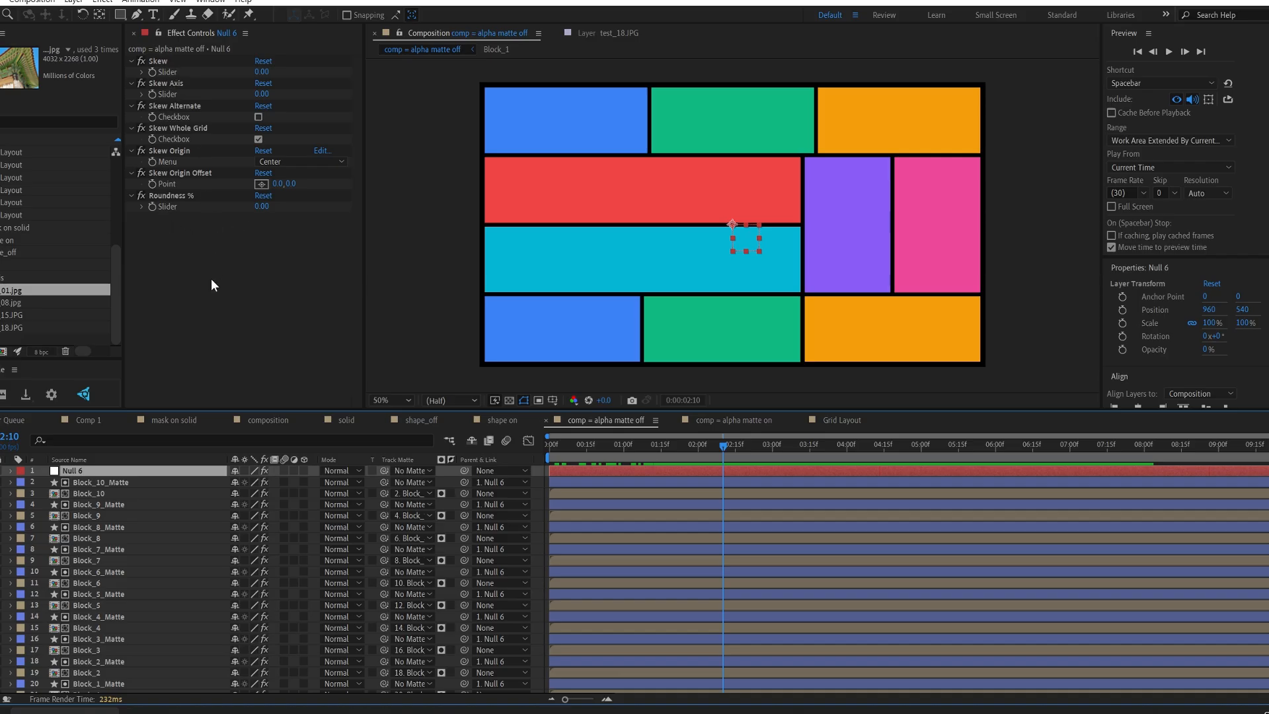
{"action": "left_click", "coordinate": [162, 493]}
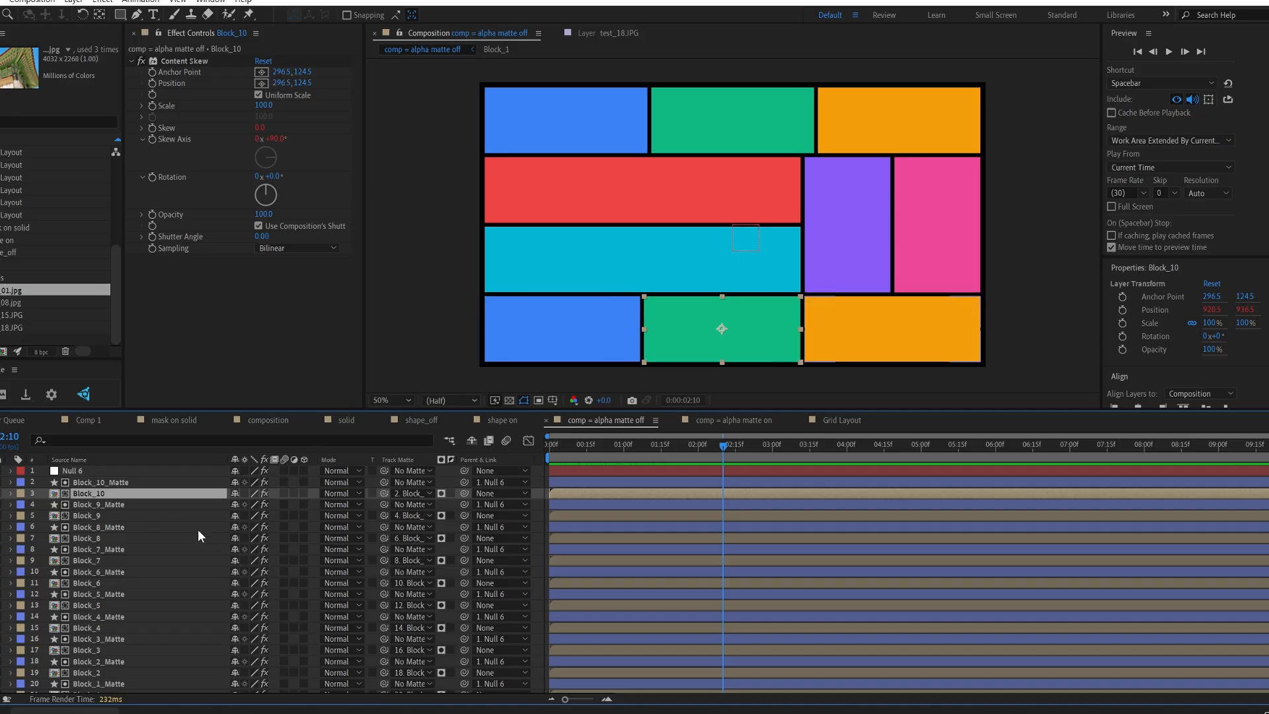
Place test_18.JPG above the Fill layer inside the Block_10 composition and scale it to 13%
{"action": "left_click", "coordinate": [129, 501]}
{"action": "left_click", "coordinate": [136, 492]}
{"action": "double_click", "coordinate": [117, 492]}
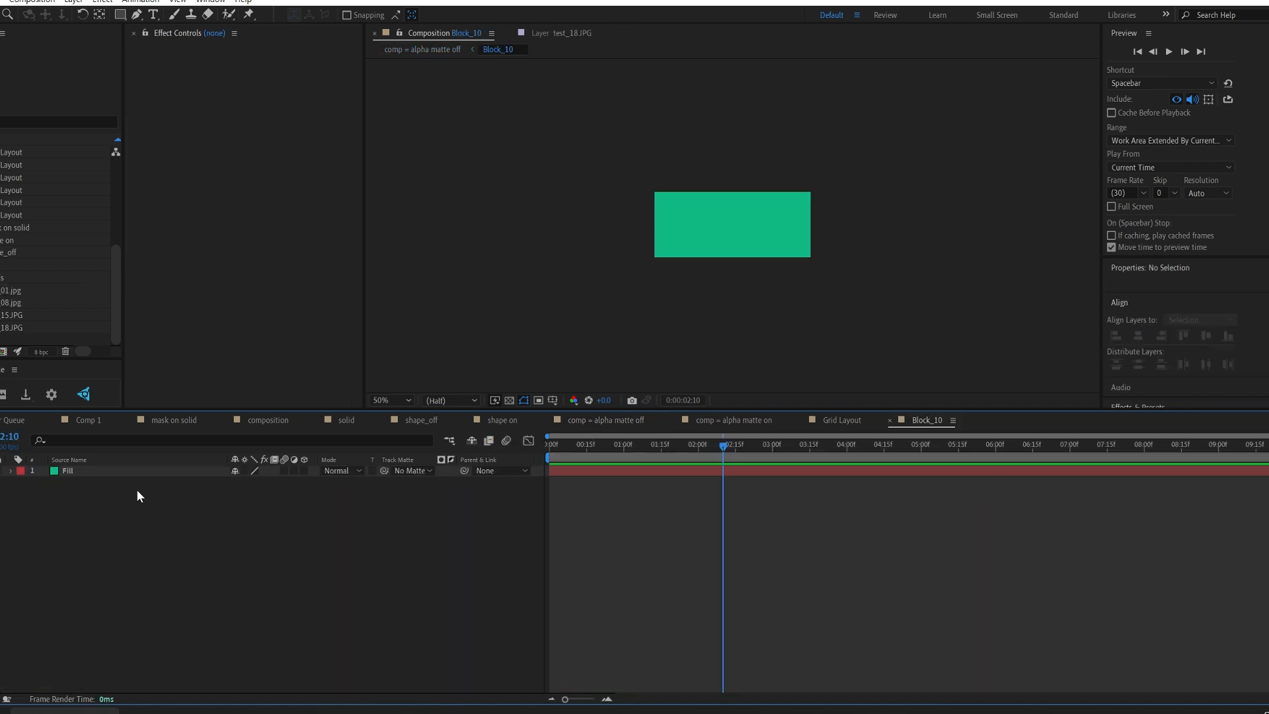
{"action": "left_click_drag", "start_coordinate": [31, 328], "coordinate": [107, 473]}
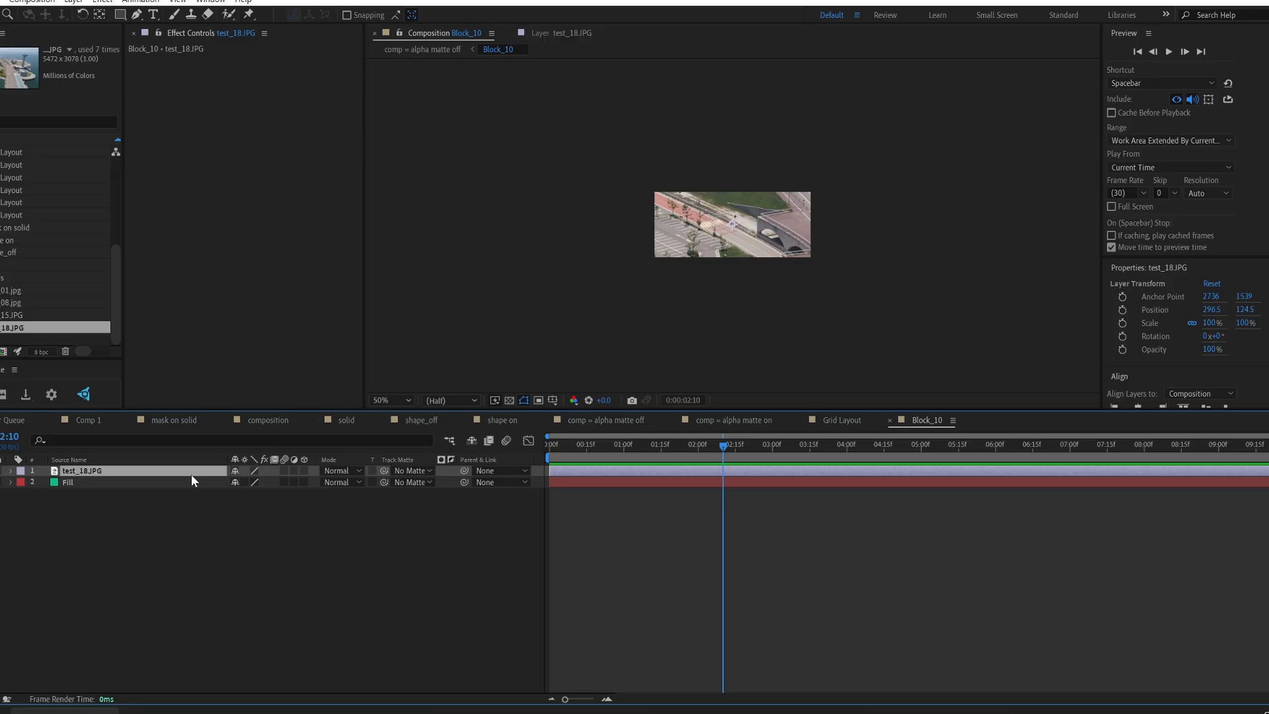
{"action": "key", "text": "s"}
{"action": "left_click_drag", "start_coordinate": [251, 482], "coordinate": [185, 475]}
{"action": "left_click", "coordinate": [374, 573]}
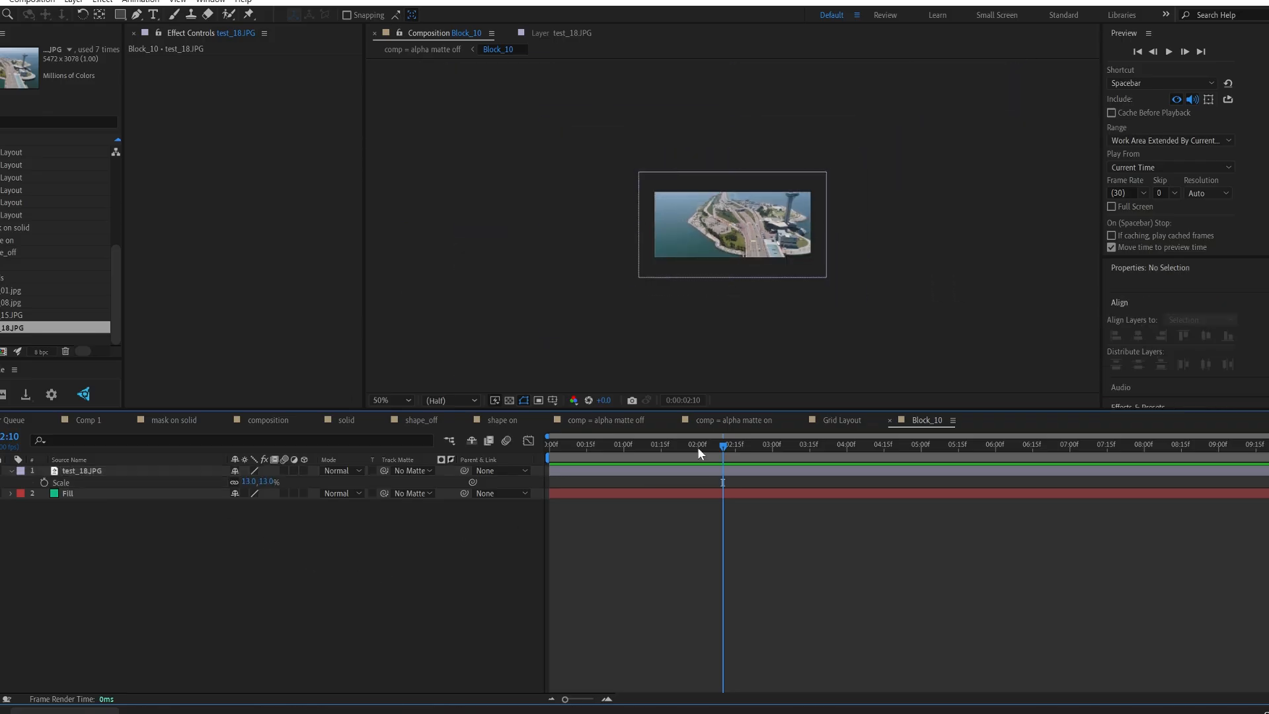
Preview the image block in the comp = alpha matte off composition and review the matching Comps + Alpha Matte export settings
{"action": "left_click", "coordinate": [574, 420]}
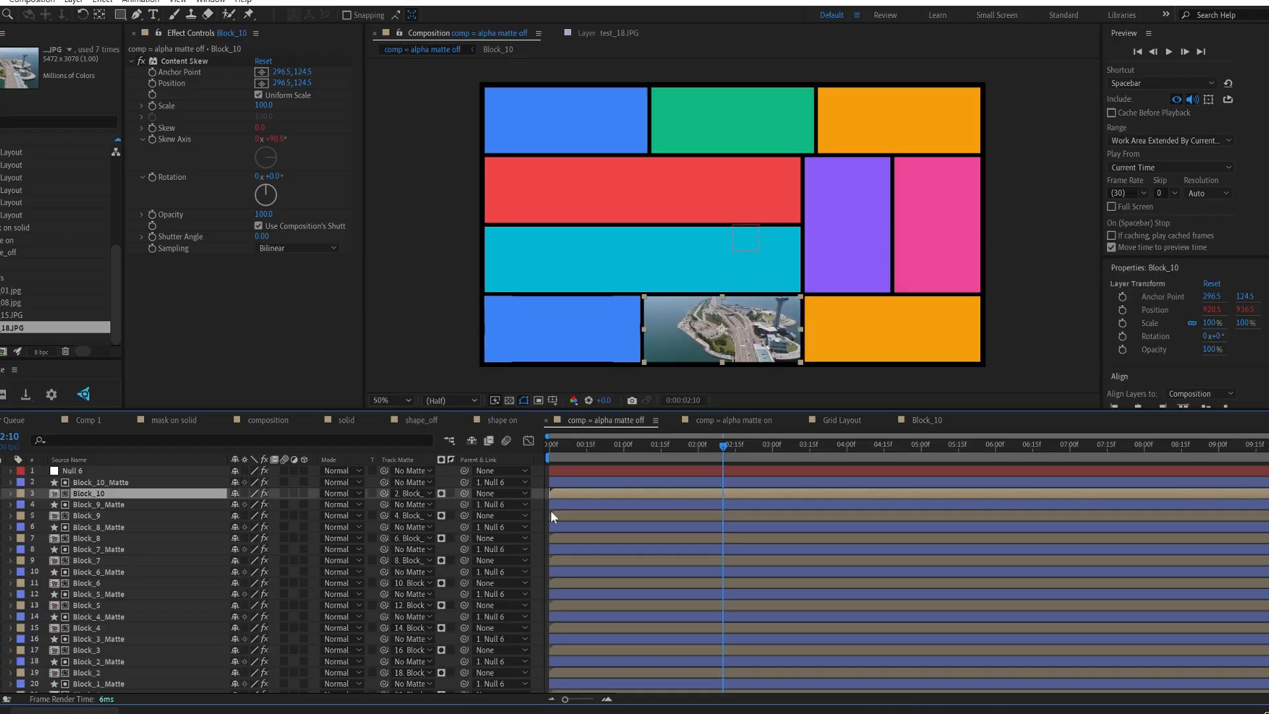
{"action": "left_click_drag", "start_coordinate": [623, 443], "coordinate": [755, 450]}
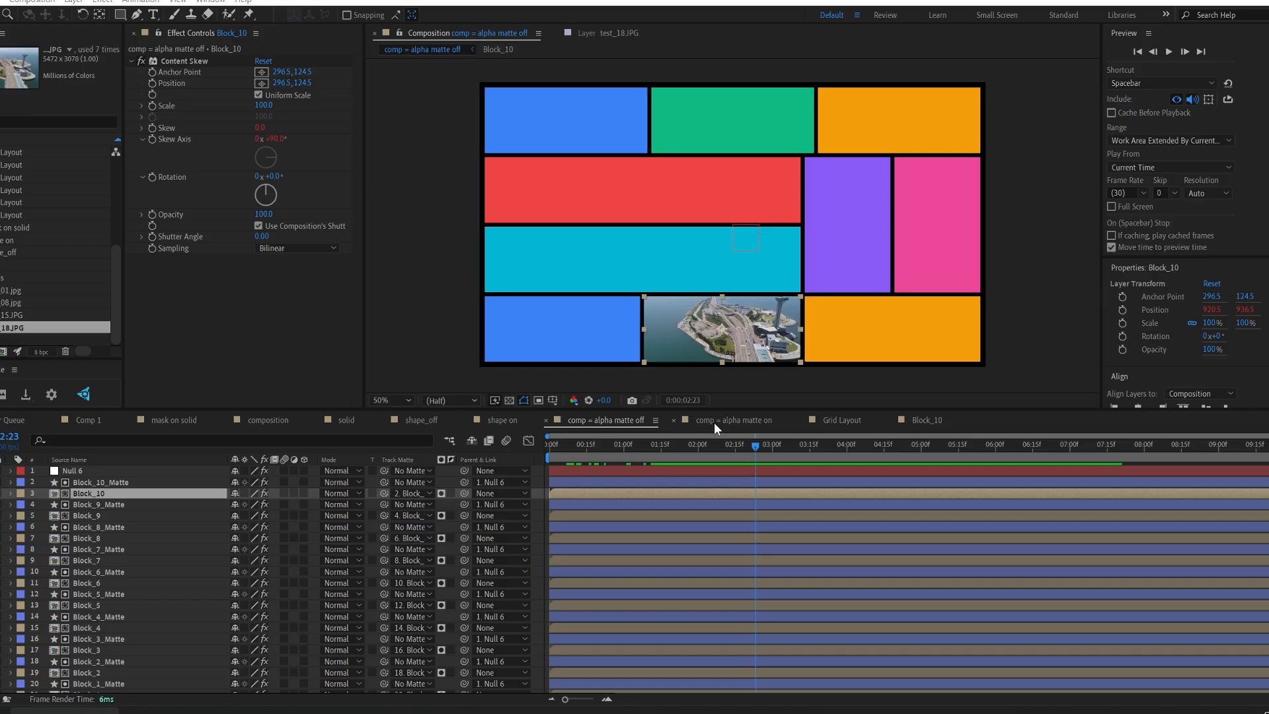
{"action": "left_click_drag", "start_coordinate": [1268, 166], "coordinate": [1095, 161]}
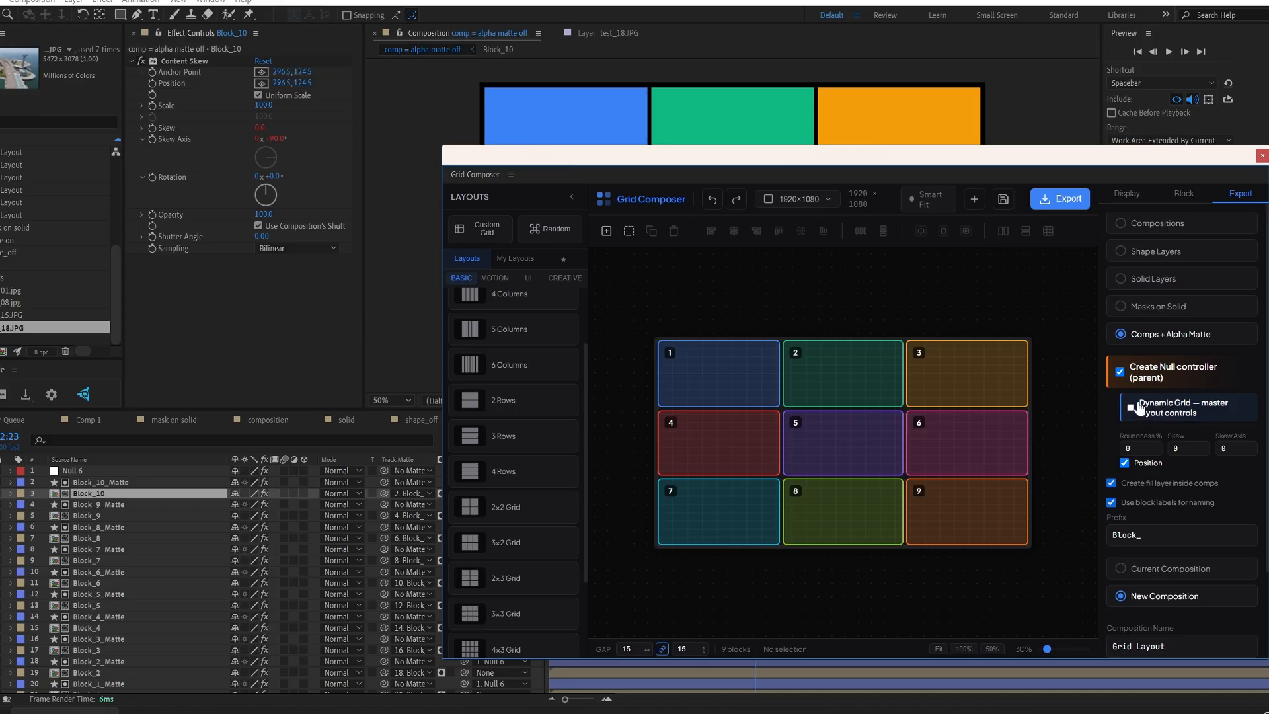
{"action": "left_click_drag", "start_coordinate": [1079, 160], "coordinate": [1268, 152]}
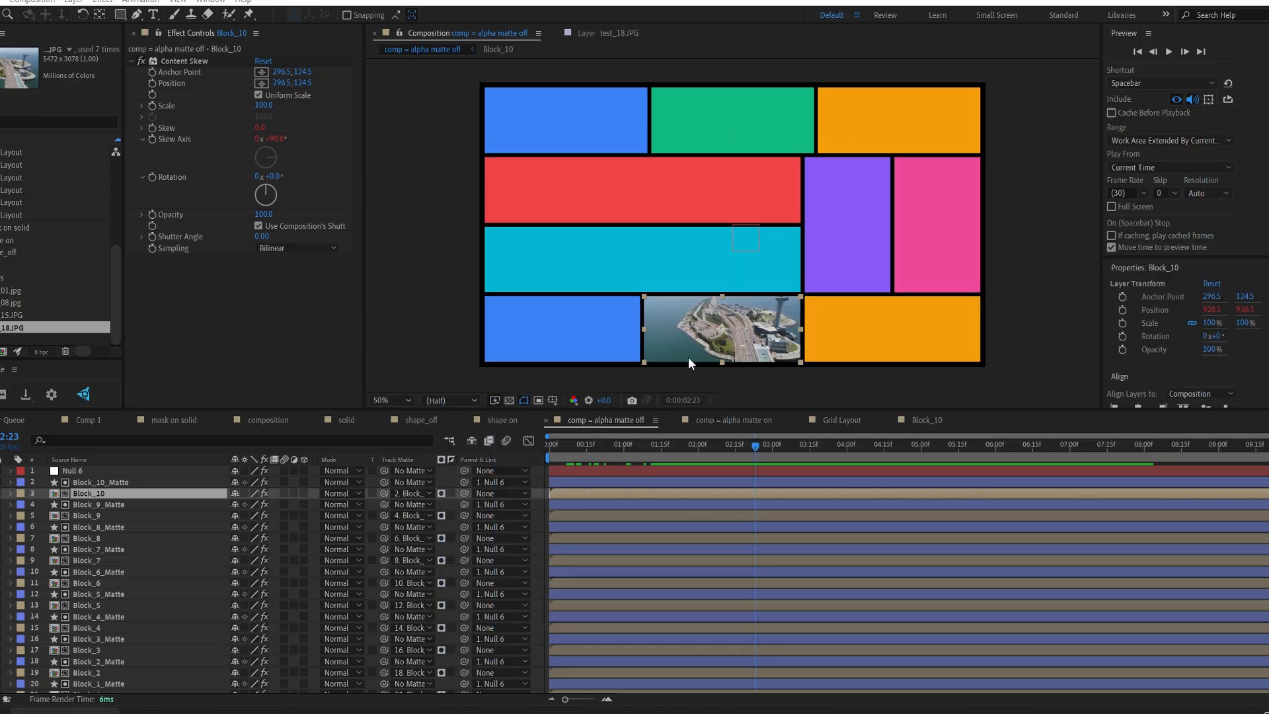
Examine Null 7's grid controls and Block_10's effects in the comp = alpha matte on composition, and preview its animation
{"action": "left_click", "coordinate": [735, 418]}
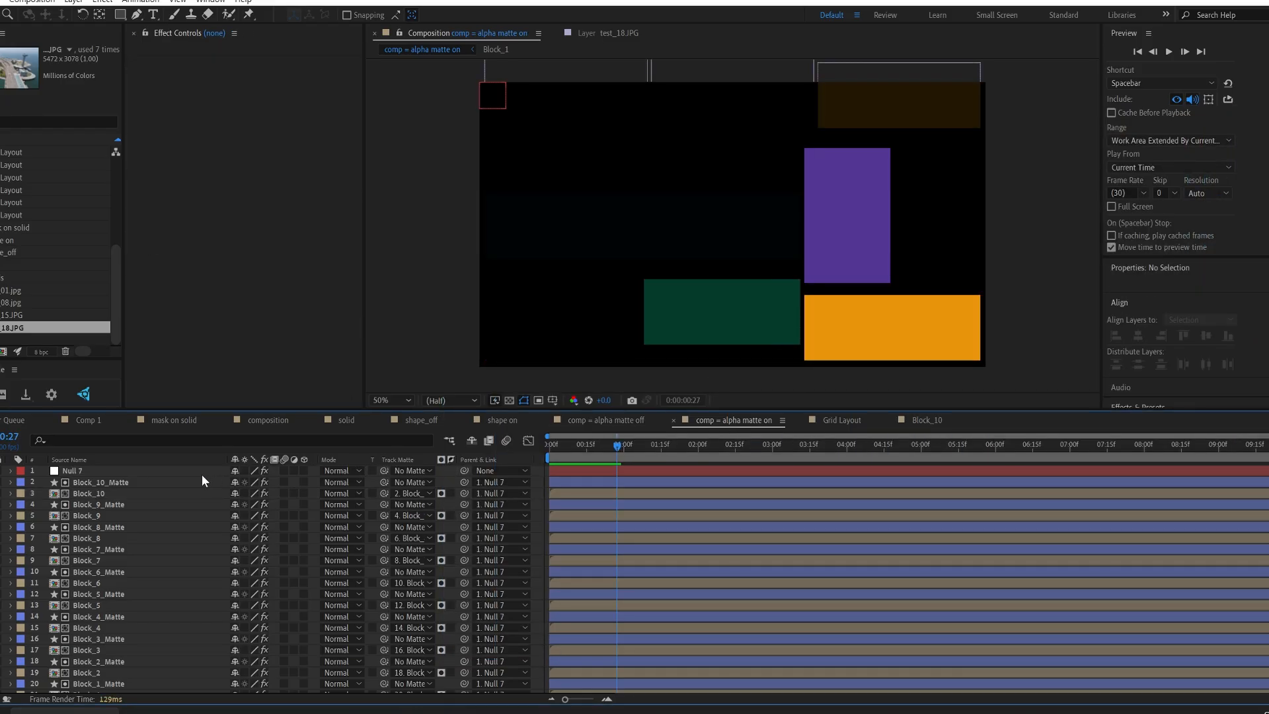
{"action": "left_click", "coordinate": [196, 470]}
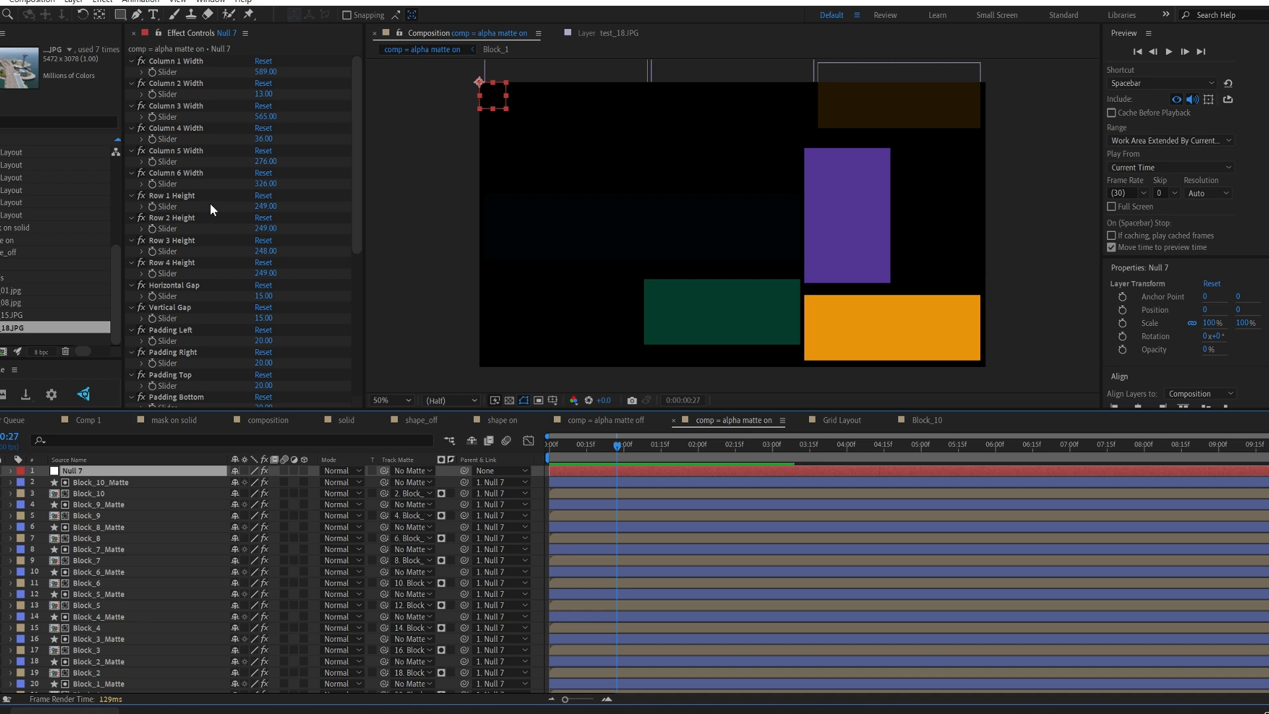
{"action": "left_click", "coordinate": [177, 492]}
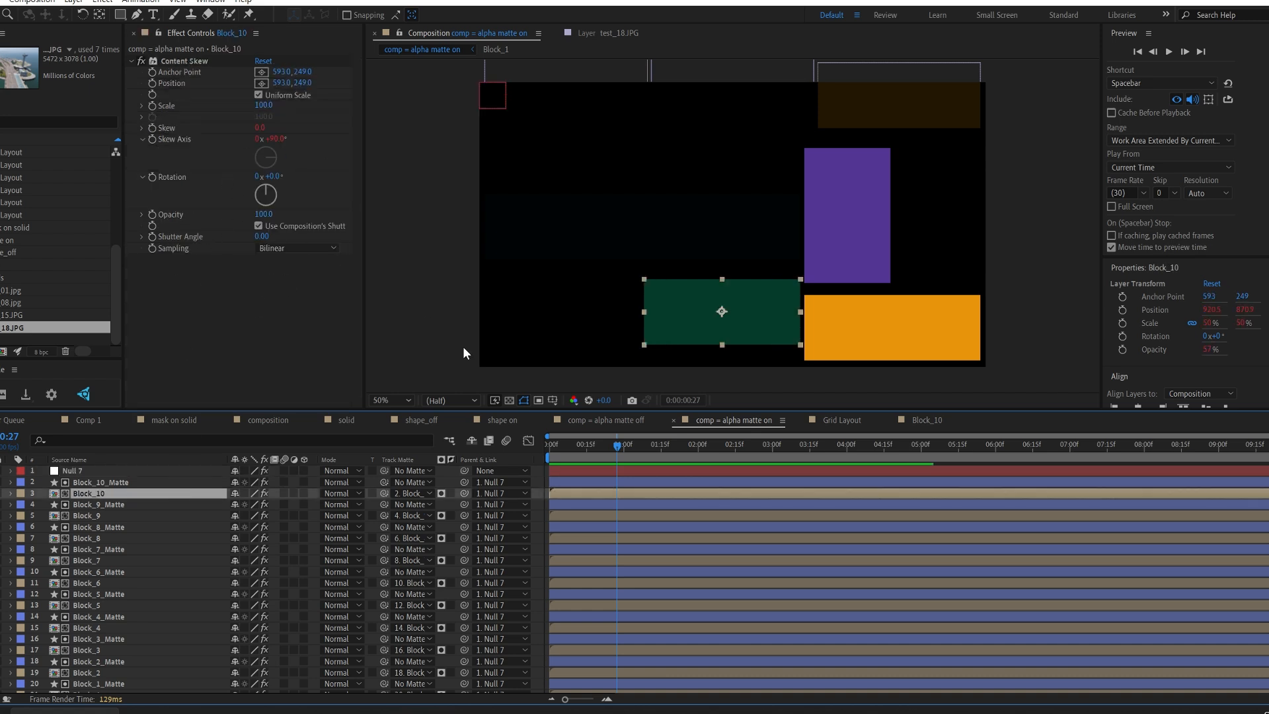
{"action": "left_click", "coordinate": [679, 446]}
{"action": "left_click", "coordinate": [809, 457]}
{"action": "left_click", "coordinate": [691, 457]}
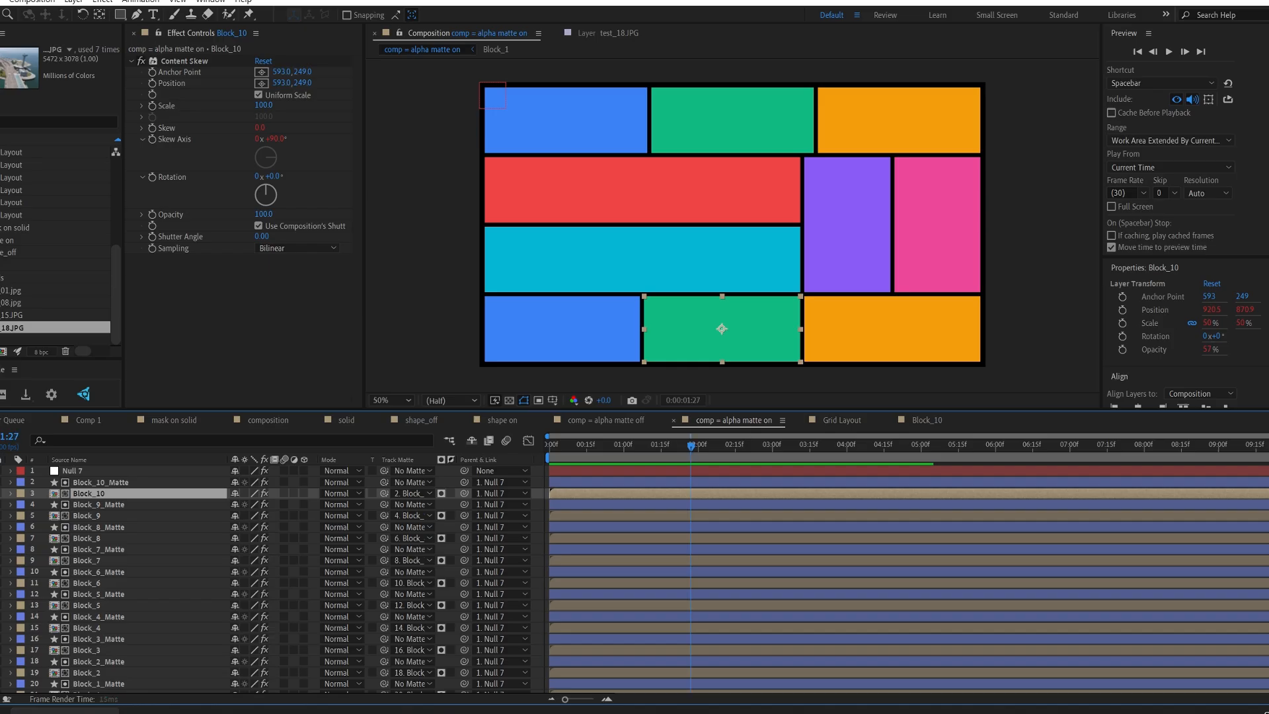
Compare the export options for Masks on Solid, Solid Layers, Shape Layers, Compositions and Comps + Alpha Matte
{"action": "left_click_drag", "start_coordinate": [1268, 174], "coordinate": [710, 103]}
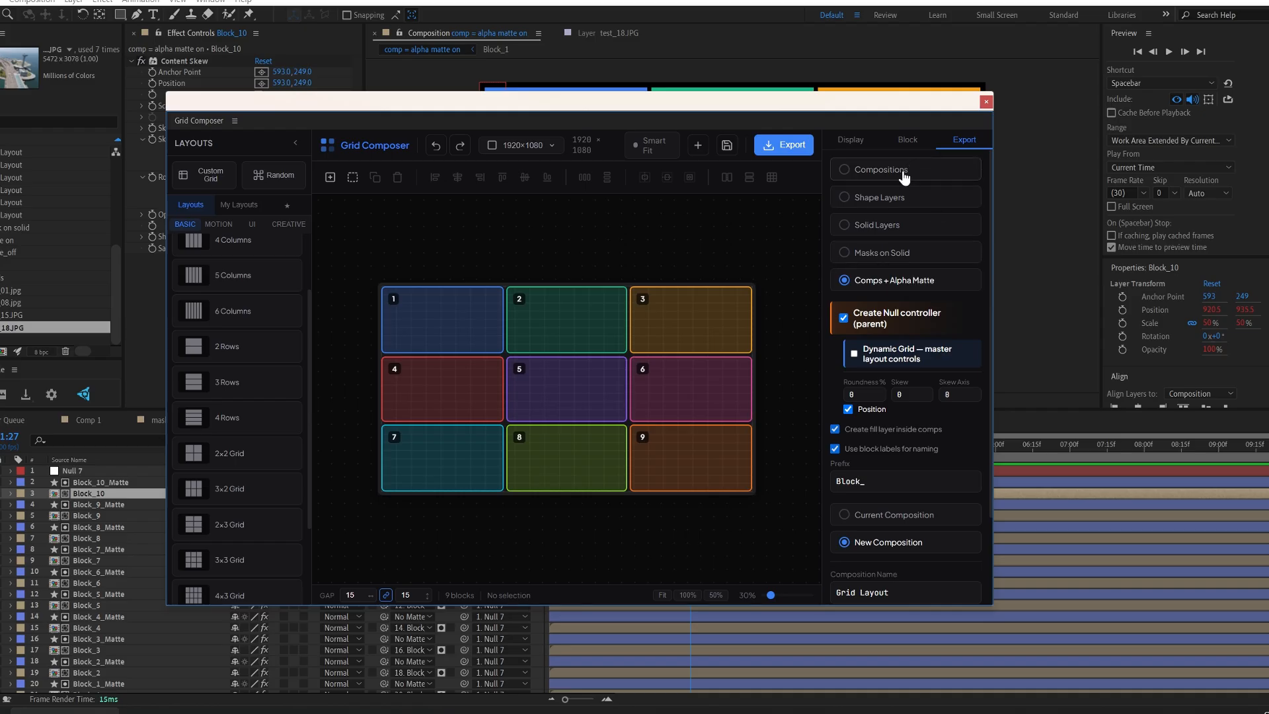
{"action": "left_click", "coordinate": [918, 254]}
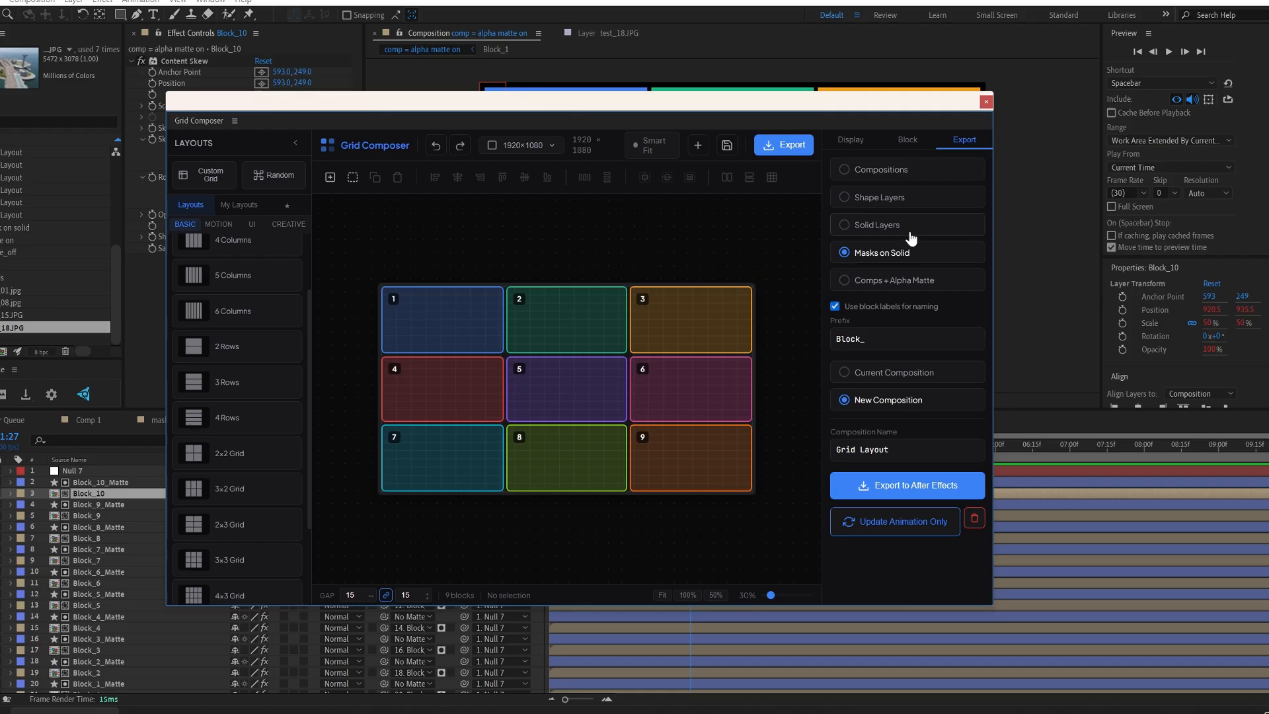
{"action": "left_click", "coordinate": [909, 232]}
{"action": "left_click", "coordinate": [917, 204]}
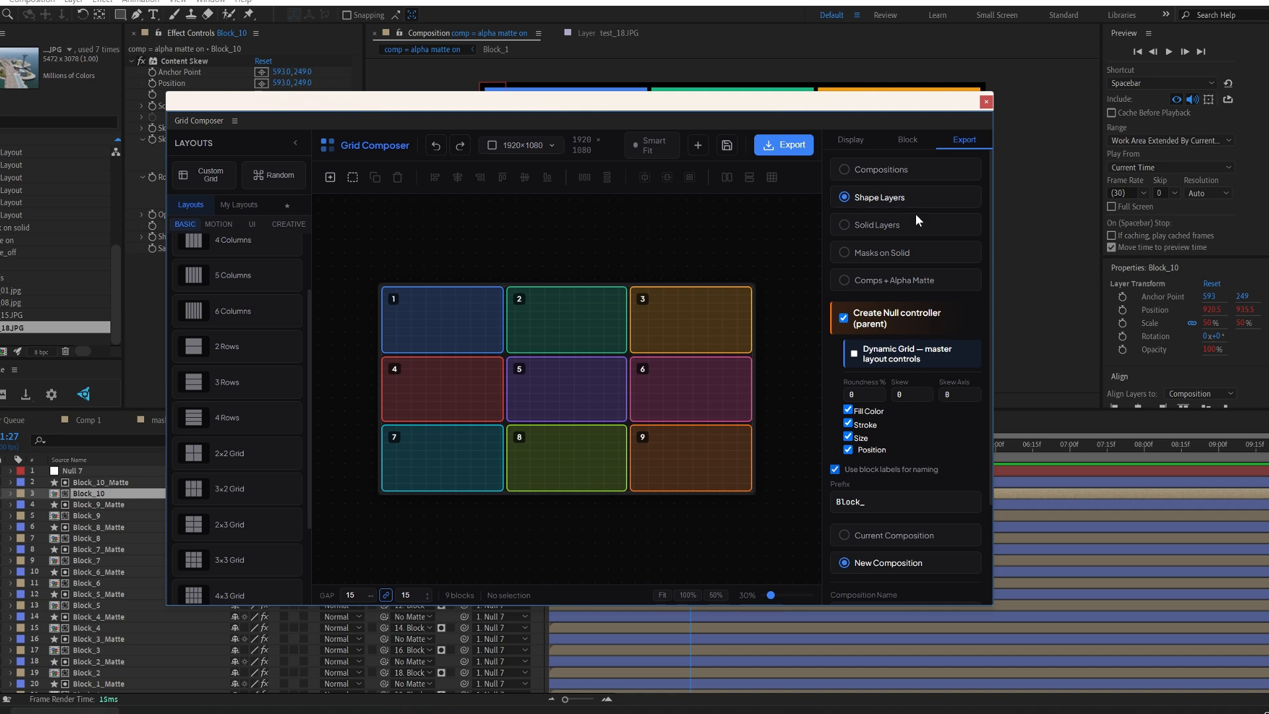
{"action": "left_click", "coordinate": [916, 225]}
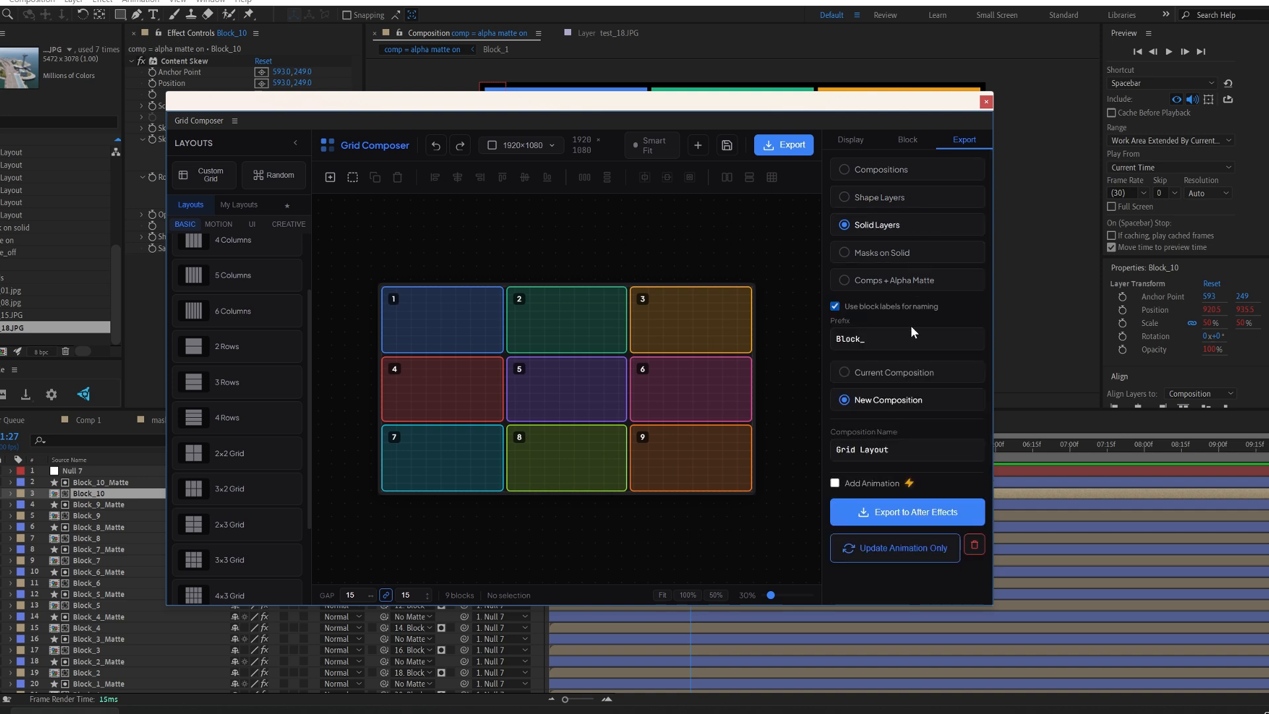
{"action": "left_click", "coordinate": [888, 204]}
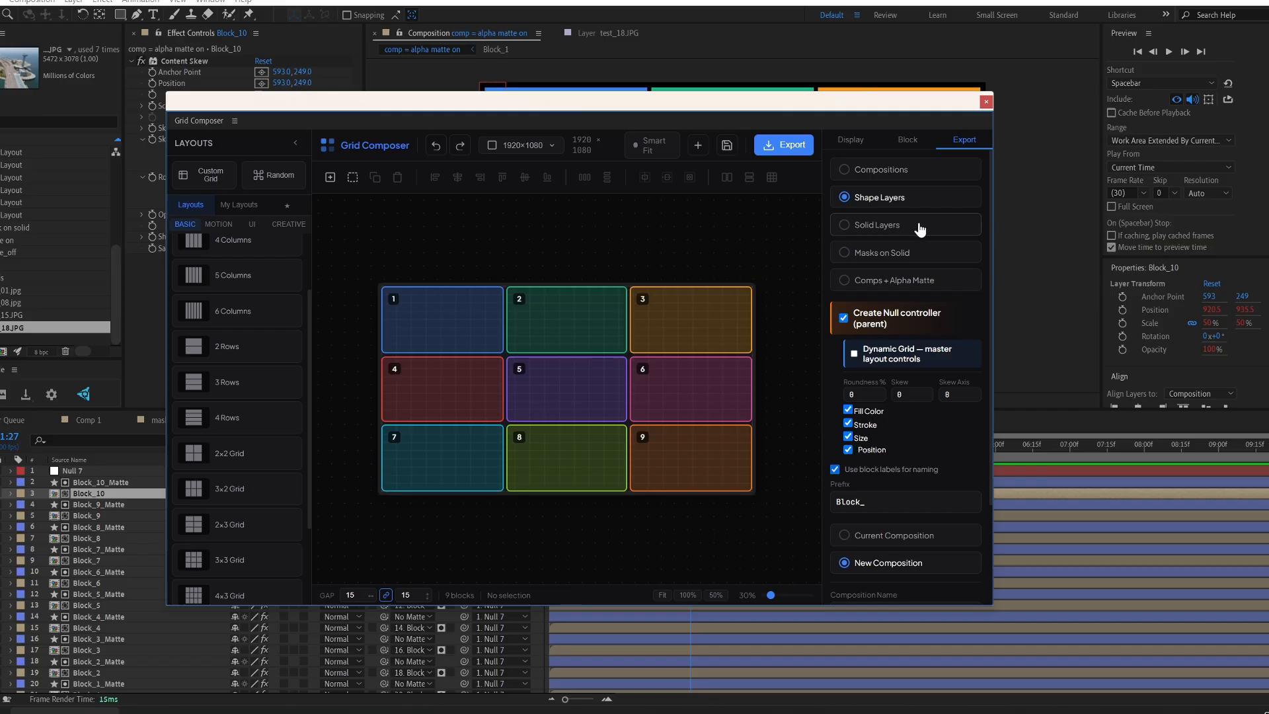
{"action": "left_click", "coordinate": [909, 171]}
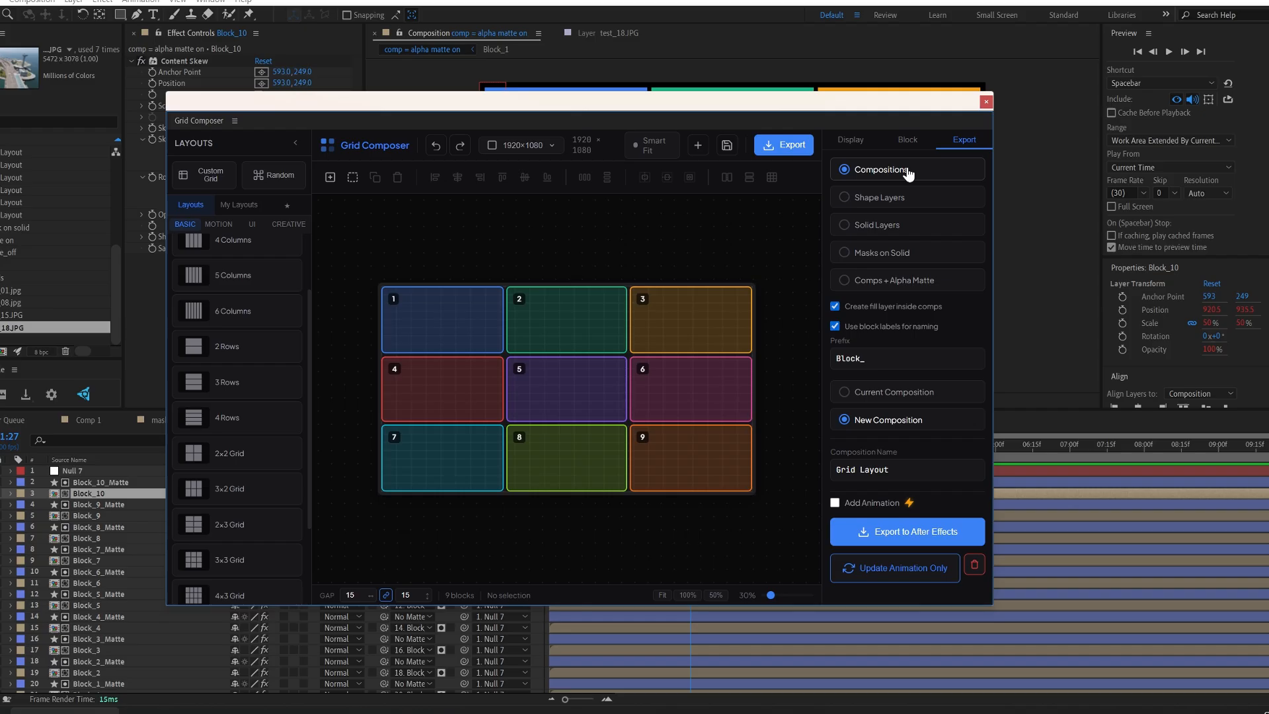
{"action": "left_click", "coordinate": [919, 279]}
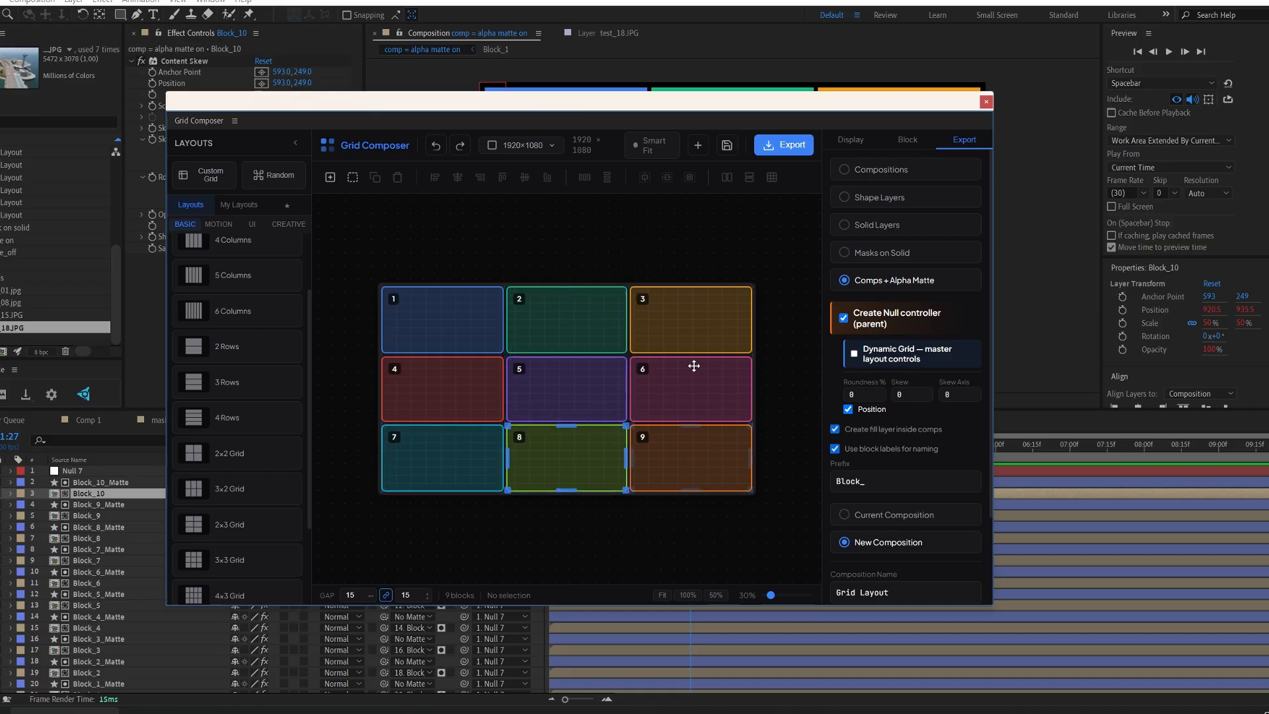
{"action": "left_click", "coordinate": [747, 247]}
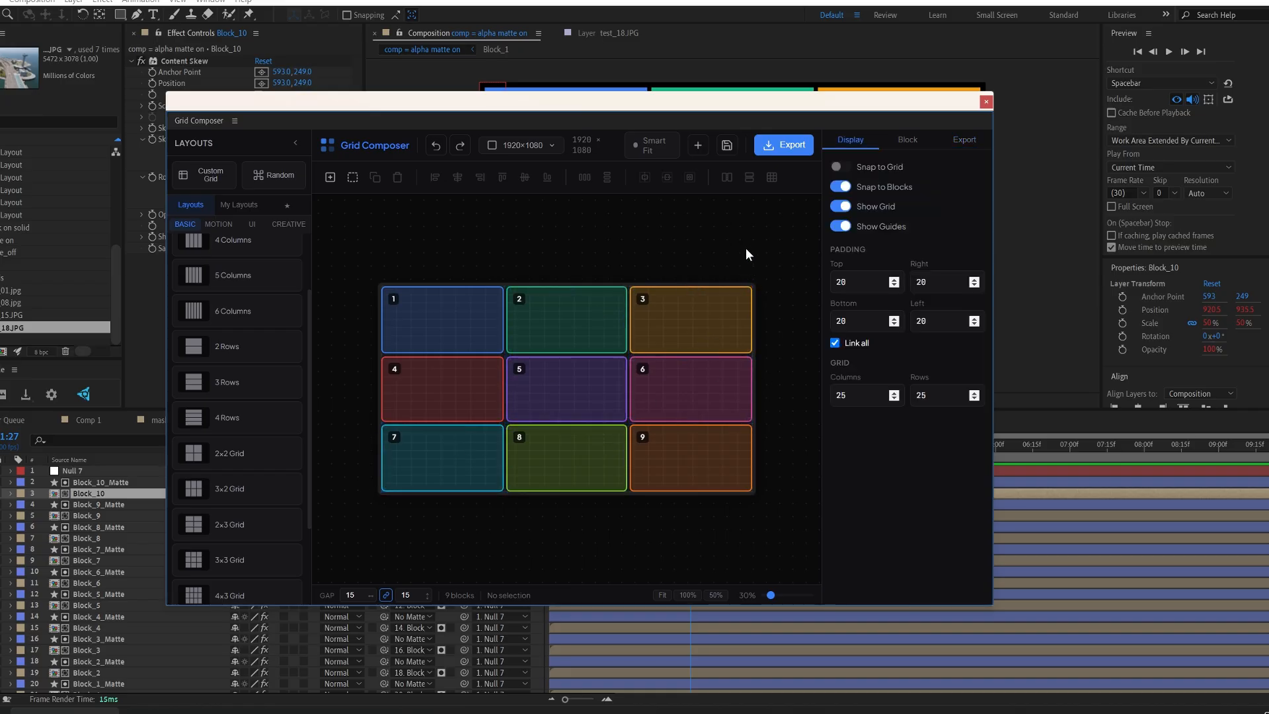